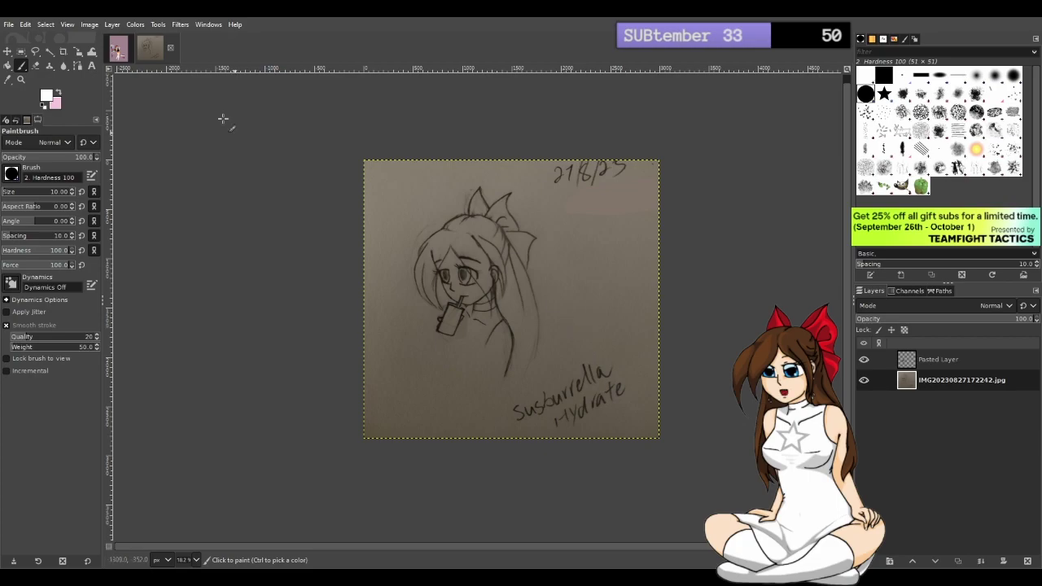
# Switch to the coloured character image and paint the larger eye's upper white on the eye whites layer with a size 7 brush
pyautogui.click(118, 49)
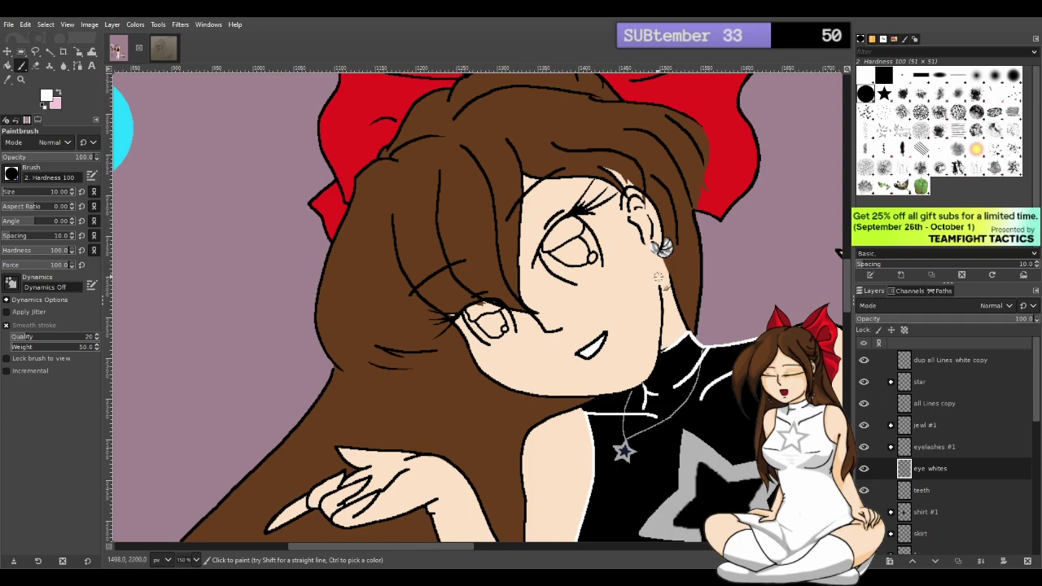
pyautogui.scroll(2, 614, 286)
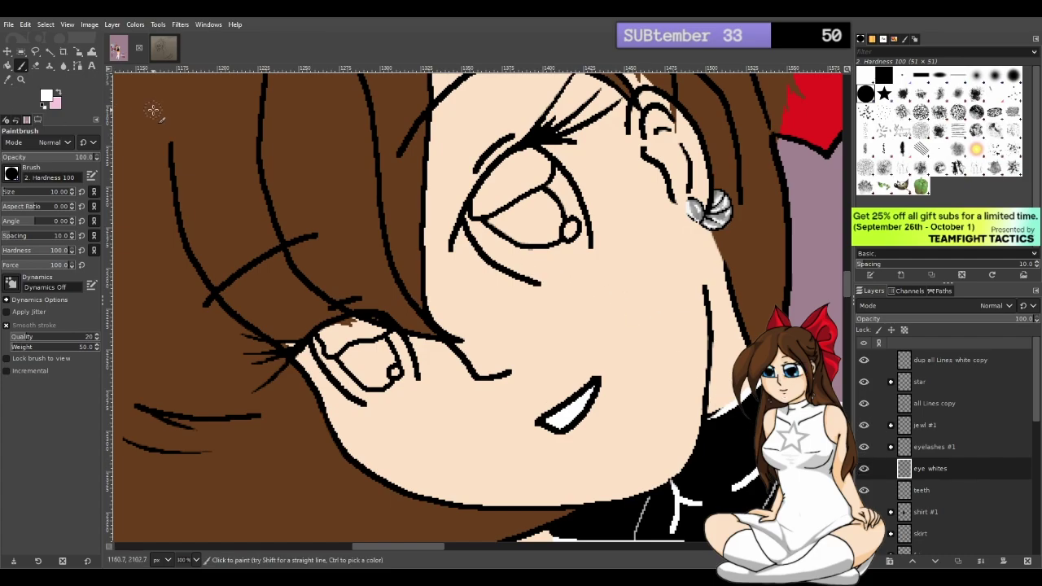
pyautogui.press('[')
pyautogui.press('[')
pyautogui.press('[')
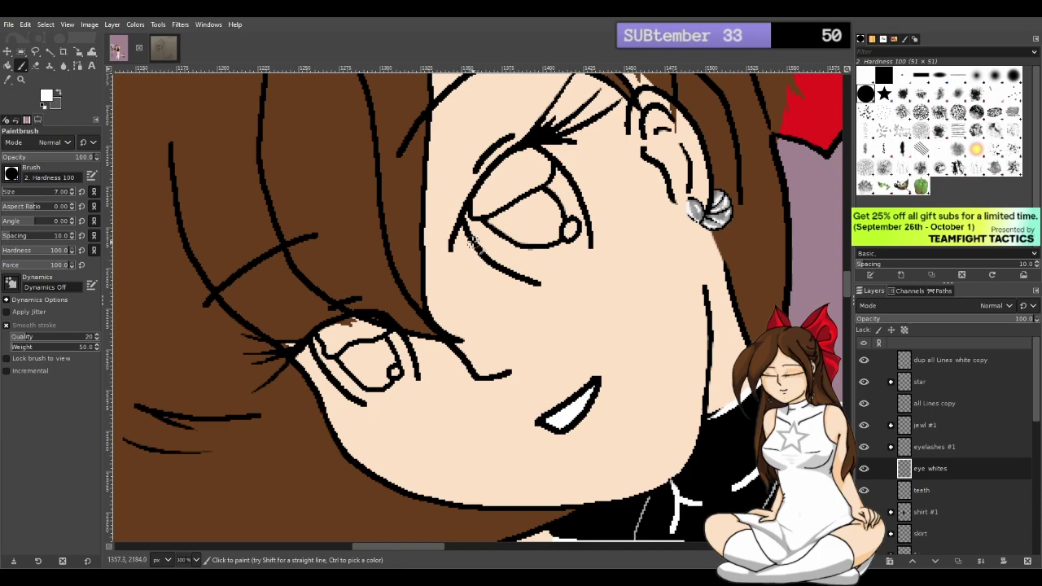
pyautogui.moveTo(460, 254)
pyautogui.mouseDown()
pyautogui.moveTo(508, 175)
pyautogui.moveTo(472, 213)
pyautogui.moveTo(488, 184)
pyautogui.moveTo(526, 152)
pyautogui.moveTo(534, 146)
pyautogui.moveTo(513, 162)
pyautogui.moveTo(576, 152)
pyautogui.moveTo(523, 162)
pyautogui.moveTo(574, 153)
pyautogui.moveTo(516, 178)
pyautogui.moveTo(463, 250)
pyautogui.moveTo(536, 159)
pyautogui.moveTo(499, 192)
pyautogui.mouseUp()
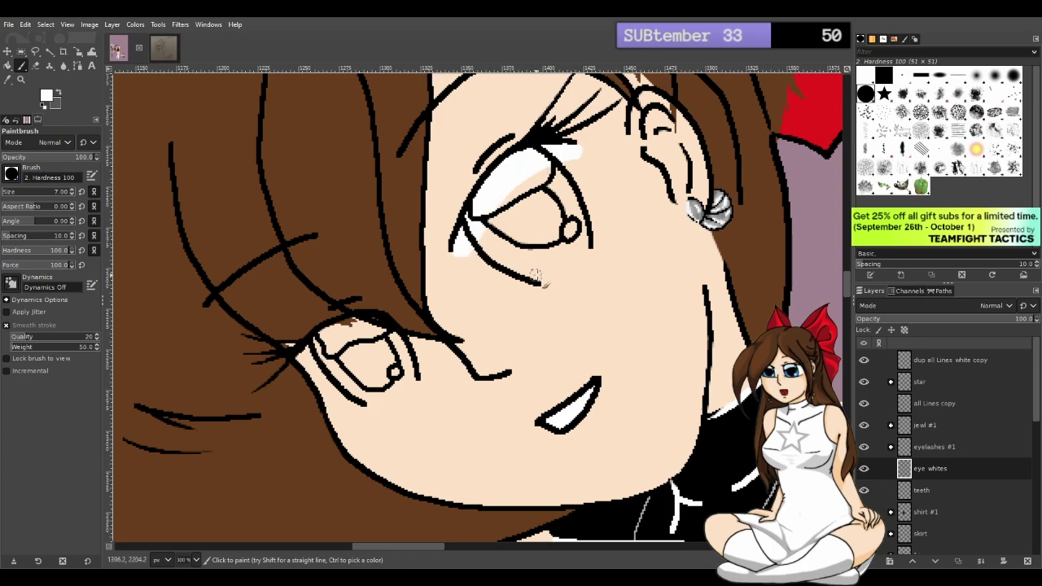
# Continue the white border around the outer side and underside of the larger eye
pyautogui.moveTo(539, 279); pyautogui.dragTo(590, 240)
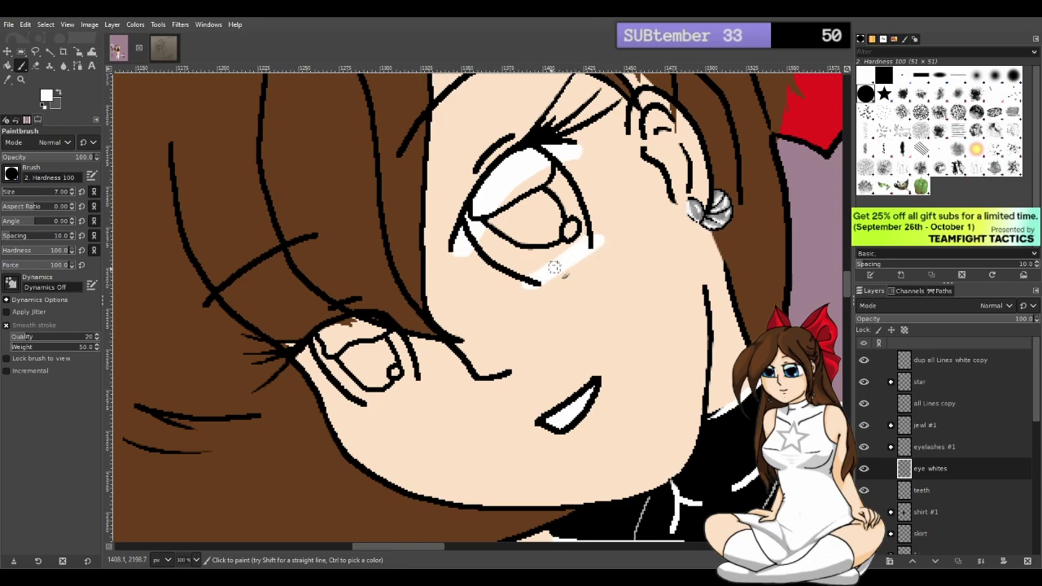
pyautogui.moveTo(597, 235)
pyautogui.mouseDown()
pyautogui.moveTo(600, 189)
pyautogui.moveTo(590, 233)
pyautogui.mouseUp()
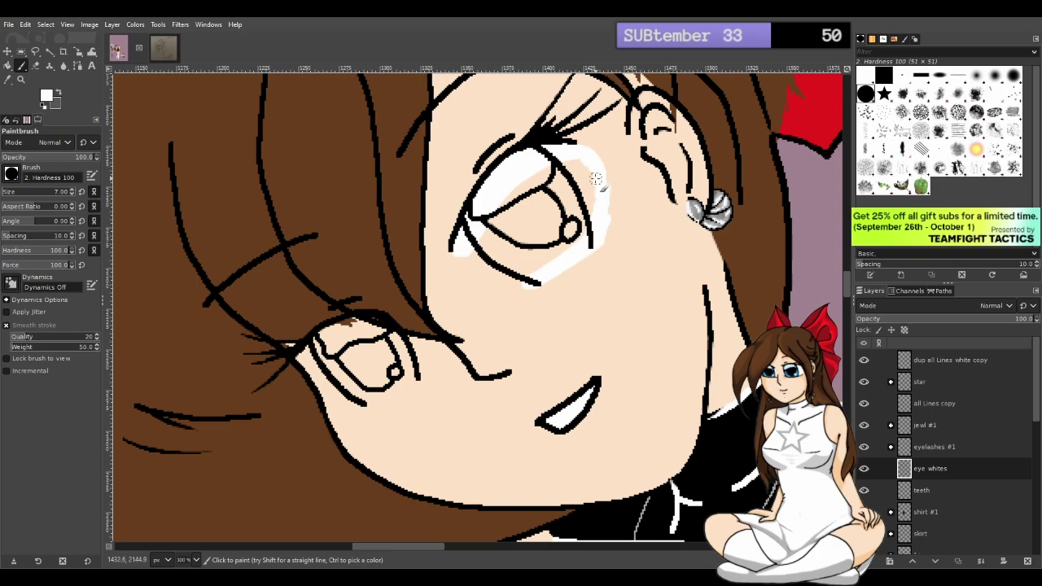
pyautogui.moveTo(601, 174); pyautogui.dragTo(602, 200)
pyautogui.moveTo(535, 280)
pyautogui.mouseDown()
pyautogui.moveTo(466, 256)
pyautogui.moveTo(517, 280)
pyautogui.moveTo(539, 277)
pyautogui.mouseUp()
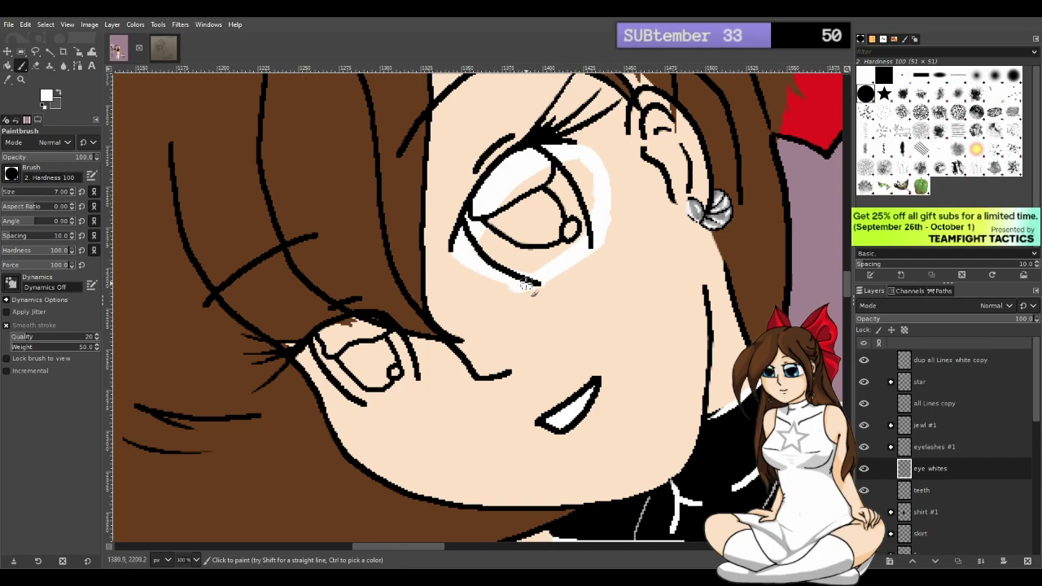
pyautogui.moveTo(520, 287)
pyautogui.mouseDown()
pyautogui.moveTo(495, 285)
pyautogui.moveTo(459, 255)
pyautogui.mouseUp()
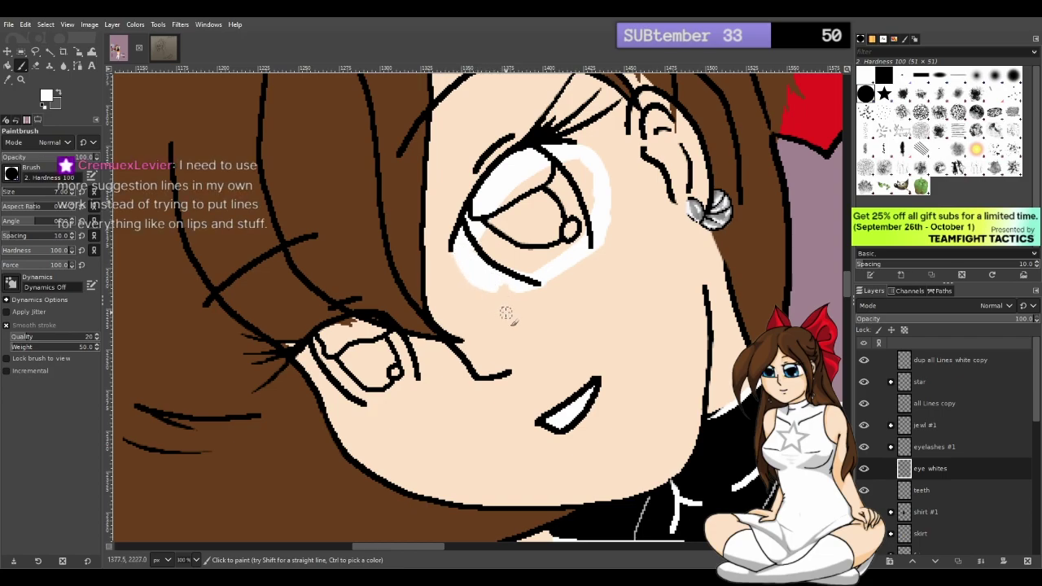
# Undo the last white stroke and repaint the border below the larger eye's lower lid line
pyautogui.hotkey('ctrl', 'z')
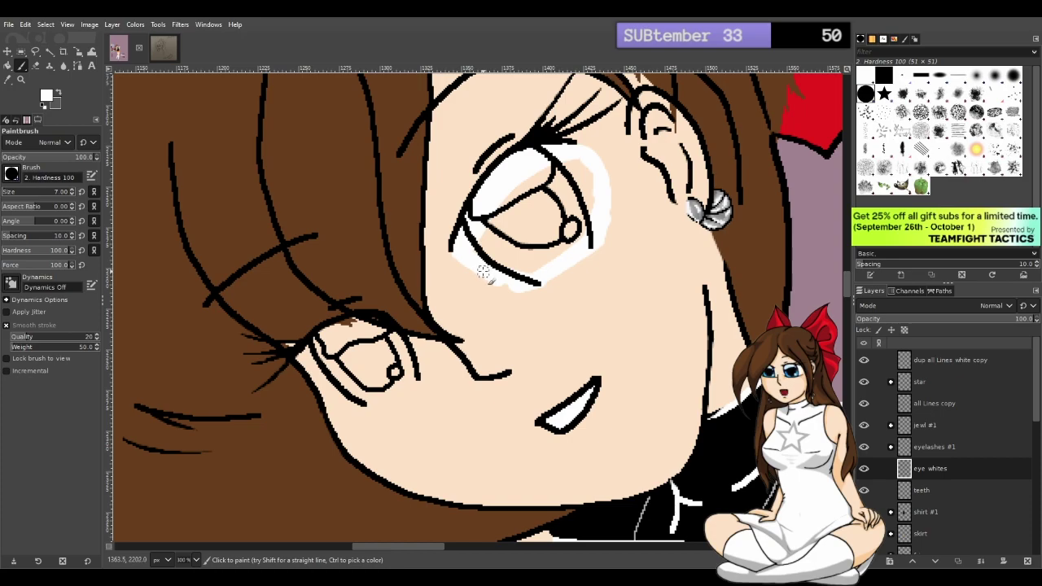
pyautogui.moveTo(482, 271); pyautogui.dragTo(491, 281)
pyautogui.moveTo(568, 440); pyautogui.dragTo(576, 435)
pyautogui.hotkey('ctrl', 'z')
pyautogui.press('ctrl')
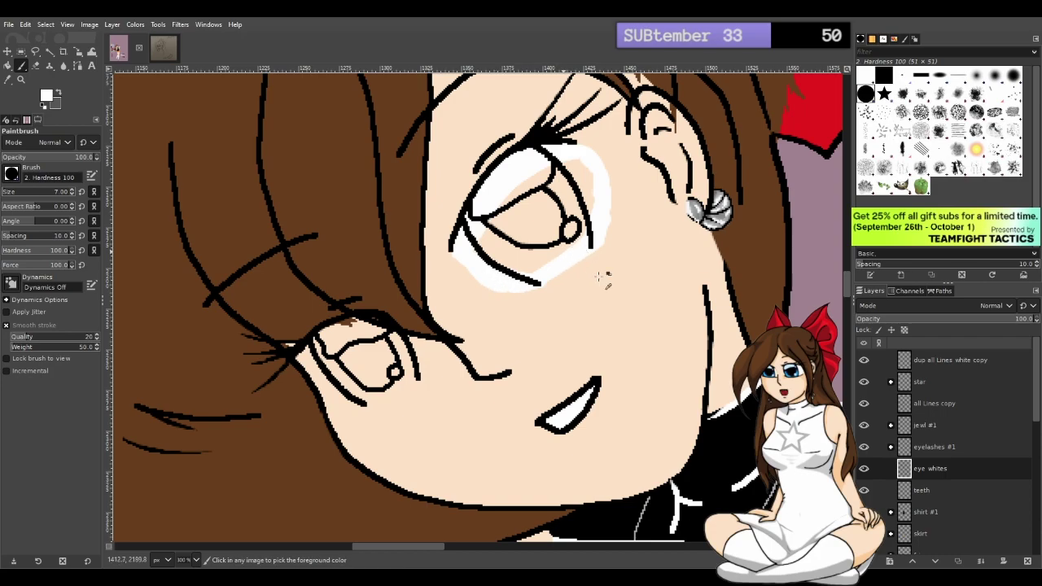
pyautogui.press('ctrl')
# Fill the remaining skin-coloured area inside the larger eye's border with white using a size 7 brush
pyautogui.scroll(-2, 693, 304)
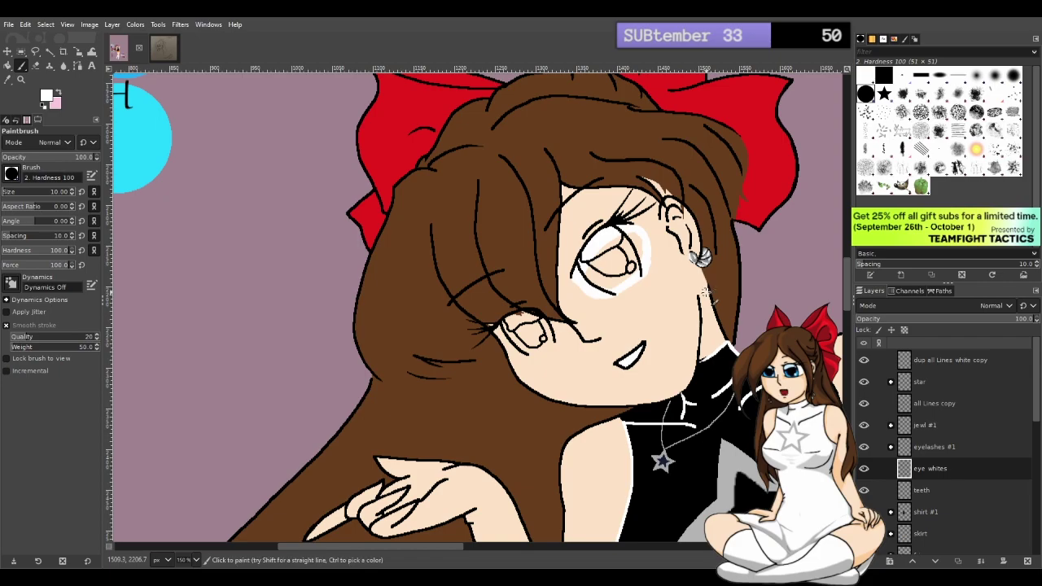
pyautogui.scroll(3, 612, 270)
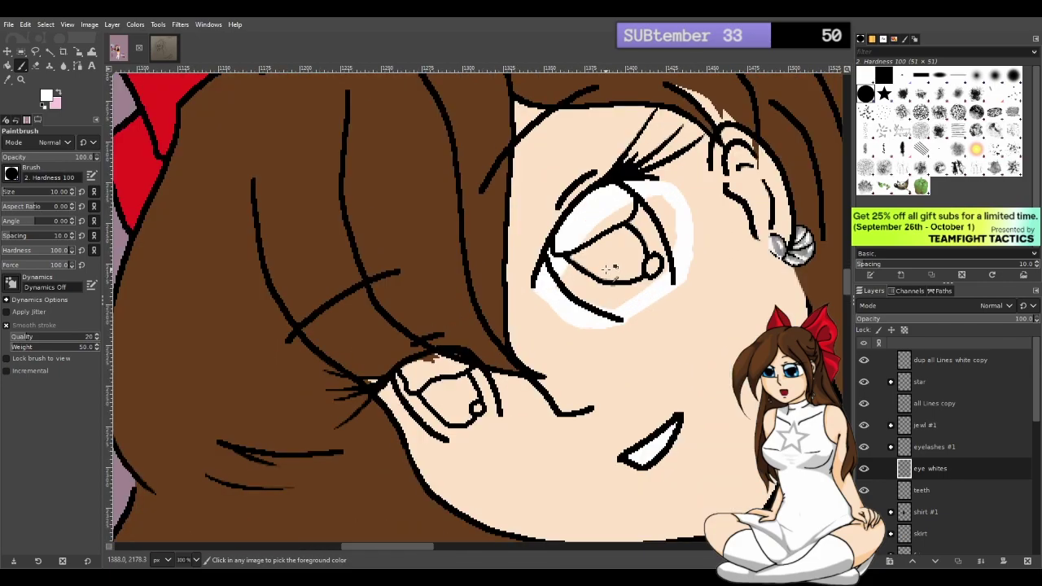
pyautogui.scroll(1, 596, 286)
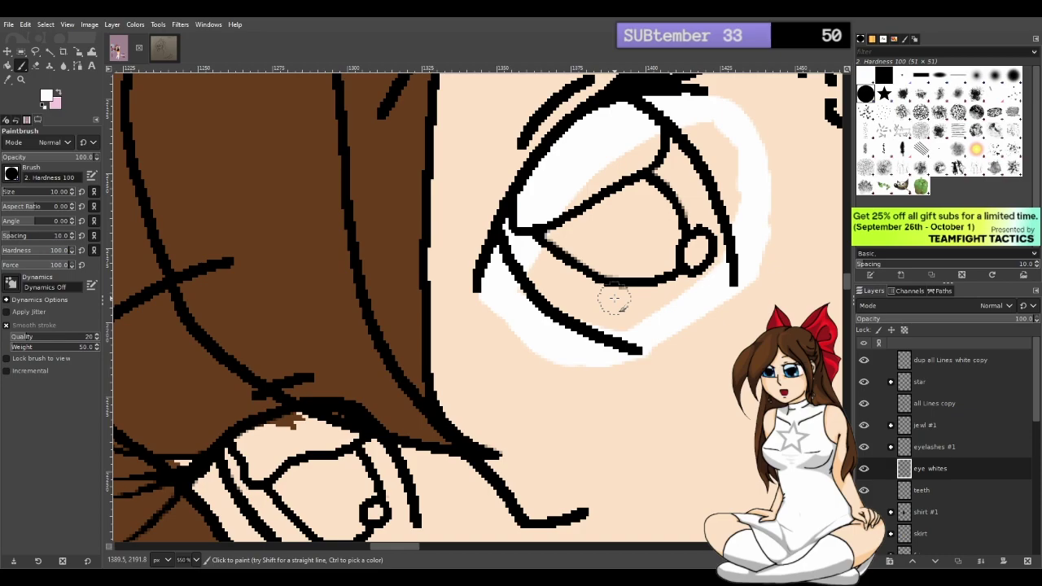
pyautogui.press('[')
pyautogui.press('[')
pyautogui.press('[')
pyautogui.moveTo(402, 543); pyautogui.dragTo(415, 543)
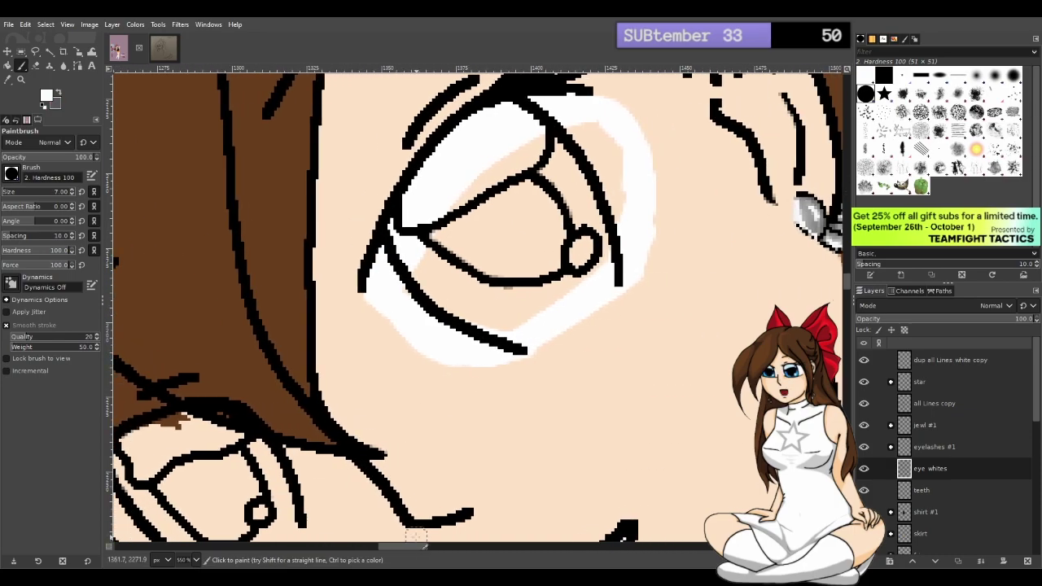
pyautogui.moveTo(848, 282); pyautogui.dragTo(848, 279)
pyautogui.moveTo(480, 424)
pyautogui.mouseDown()
pyautogui.moveTo(411, 390)
pyautogui.moveTo(409, 375)
pyautogui.moveTo(467, 410)
pyautogui.moveTo(526, 424)
pyautogui.moveTo(438, 387)
pyautogui.moveTo(422, 348)
pyautogui.moveTo(472, 385)
pyautogui.moveTo(553, 400)
pyautogui.moveTo(601, 369)
pyautogui.moveTo(621, 322)
pyautogui.moveTo(552, 383)
pyautogui.moveTo(480, 379)
pyautogui.moveTo(517, 379)
pyautogui.moveTo(599, 324)
pyautogui.moveTo(615, 275)
pyautogui.moveTo(606, 325)
pyautogui.moveTo(625, 268)
pyautogui.moveTo(606, 238)
pyautogui.moveTo(557, 227)
pyautogui.moveTo(491, 265)
pyautogui.moveTo(430, 340)
pyautogui.moveTo(461, 354)
pyautogui.moveTo(538, 329)
pyautogui.moveTo(588, 285)
pyautogui.moveTo(581, 242)
pyautogui.moveTo(511, 278)
pyautogui.moveTo(467, 325)
pyautogui.moveTo(457, 364)
pyautogui.moveTo(478, 299)
pyautogui.moveTo(442, 340)
pyautogui.moveTo(533, 270)
pyautogui.moveTo(461, 338)
pyautogui.moveTo(560, 270)
pyautogui.moveTo(495, 342)
pyautogui.moveTo(578, 283)
pyautogui.moveTo(567, 323)
pyautogui.moveTo(582, 347)
pyautogui.moveTo(588, 336)
pyautogui.moveTo(505, 365)
pyautogui.moveTo(515, 332)
pyautogui.moveTo(483, 354)
pyautogui.moveTo(522, 397)
pyautogui.mouseUp()
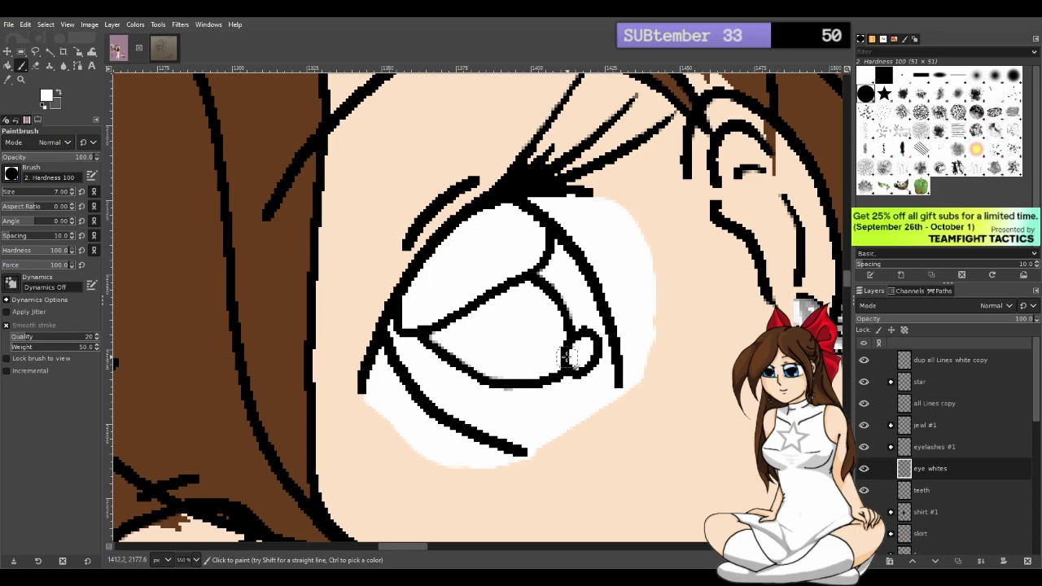
# Examine the whole figure and the colour swatches beside it to check the white eye fill
pyautogui.hotkey('shift', 'e')
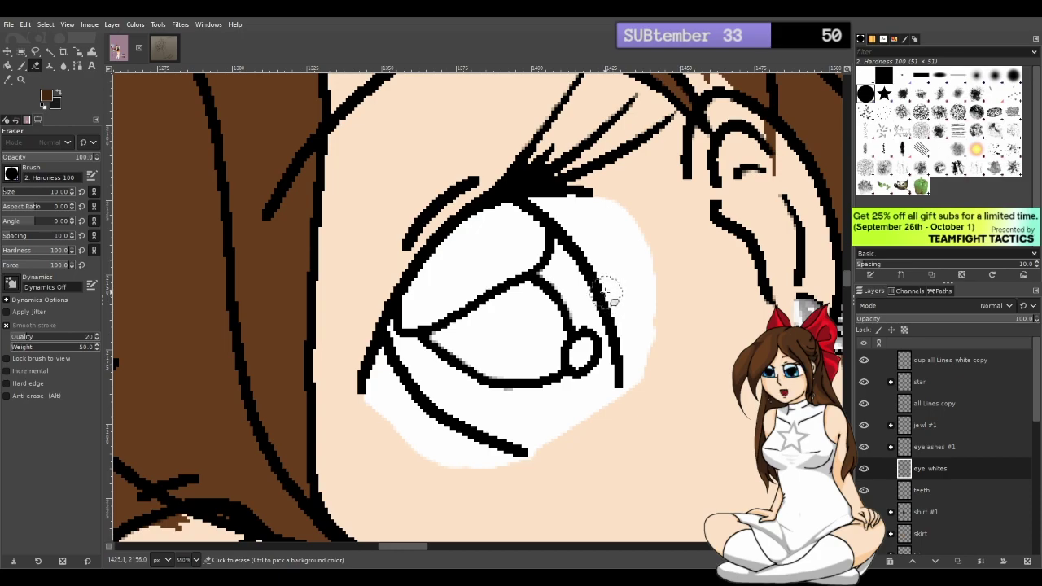
pyautogui.press('ctrl')
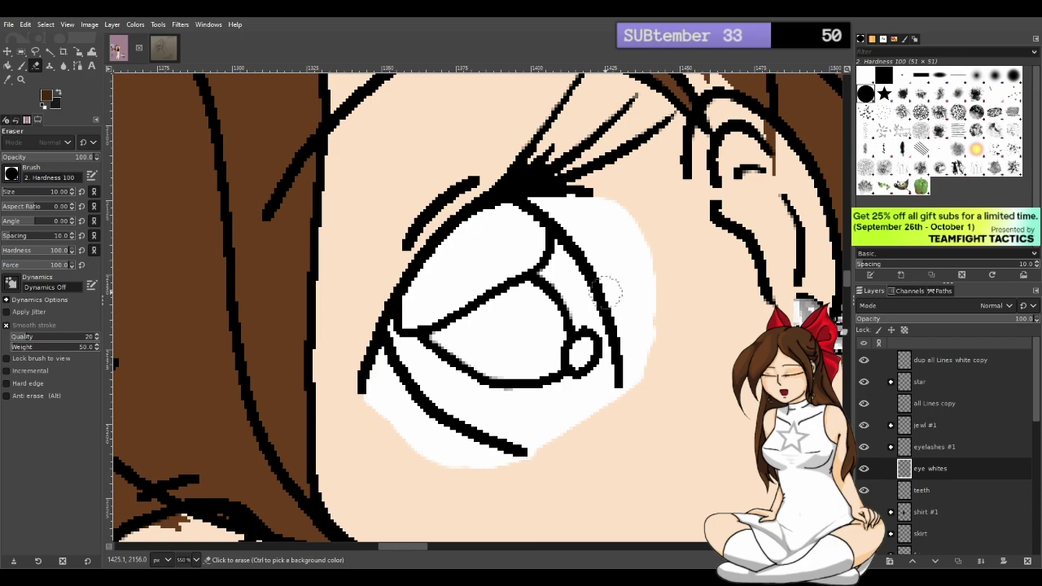
pyautogui.moveTo(847, 277)
pyautogui.mouseDown()
pyautogui.moveTo(848, 291)
pyautogui.moveTo(848, 275)
pyautogui.mouseUp()
pyautogui.scroll(-2, 706, 326)
pyautogui.keyDown('ctrl'); pyautogui.scroll(-2, 707, 325); pyautogui.keyUp('ctrl')
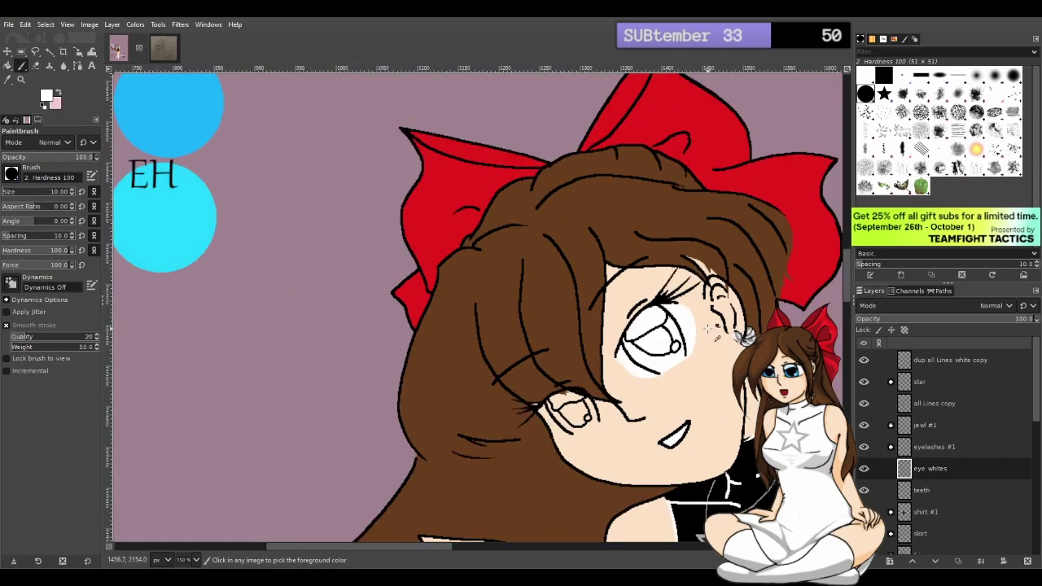
pyautogui.keyDown('ctrl'); pyautogui.scroll(-1, 705, 326); pyautogui.keyUp('ctrl')
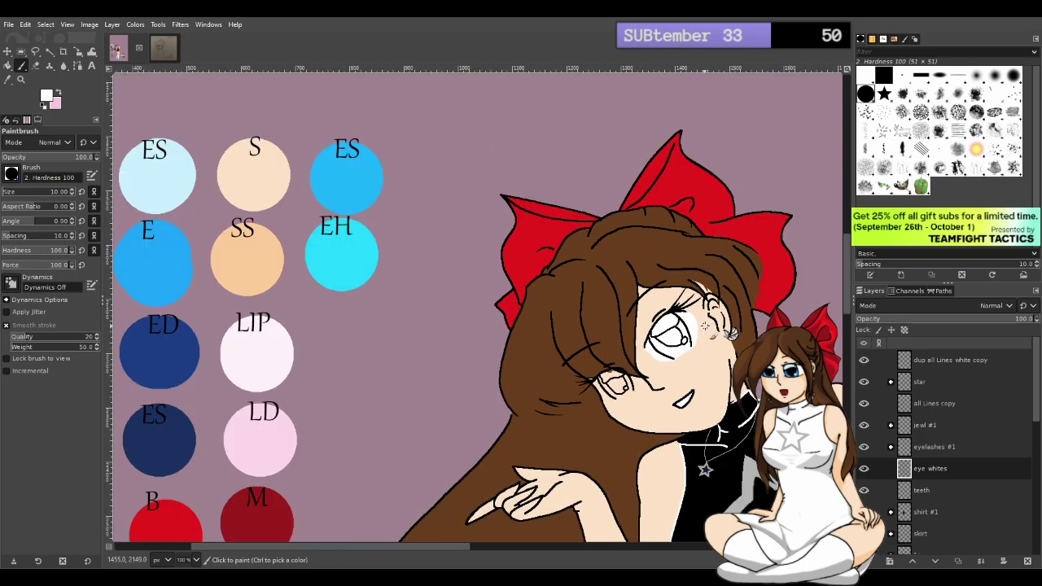
pyautogui.scroll(-3, 698, 323)
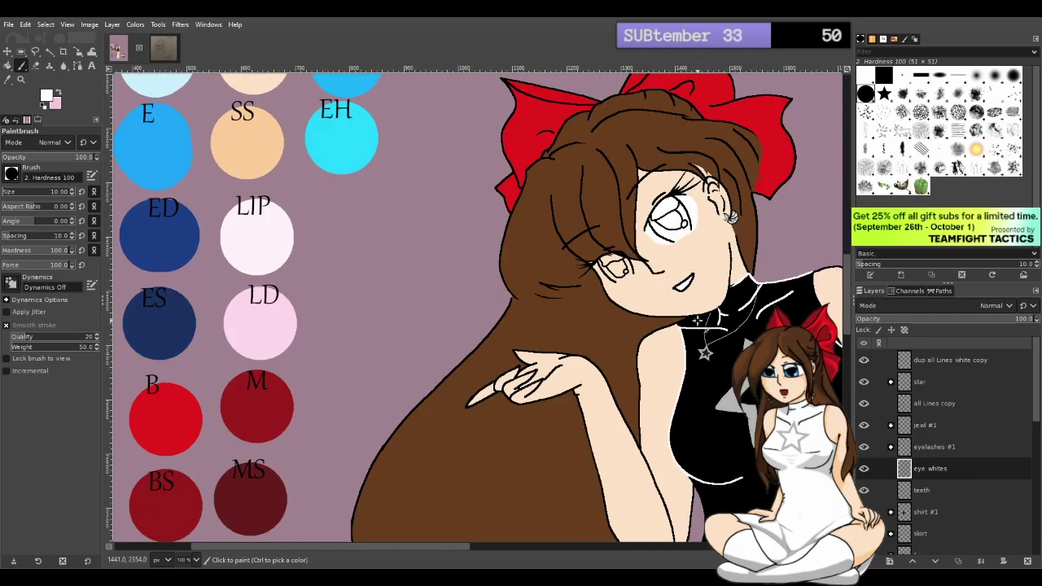
pyautogui.scroll(-3, 698, 321)
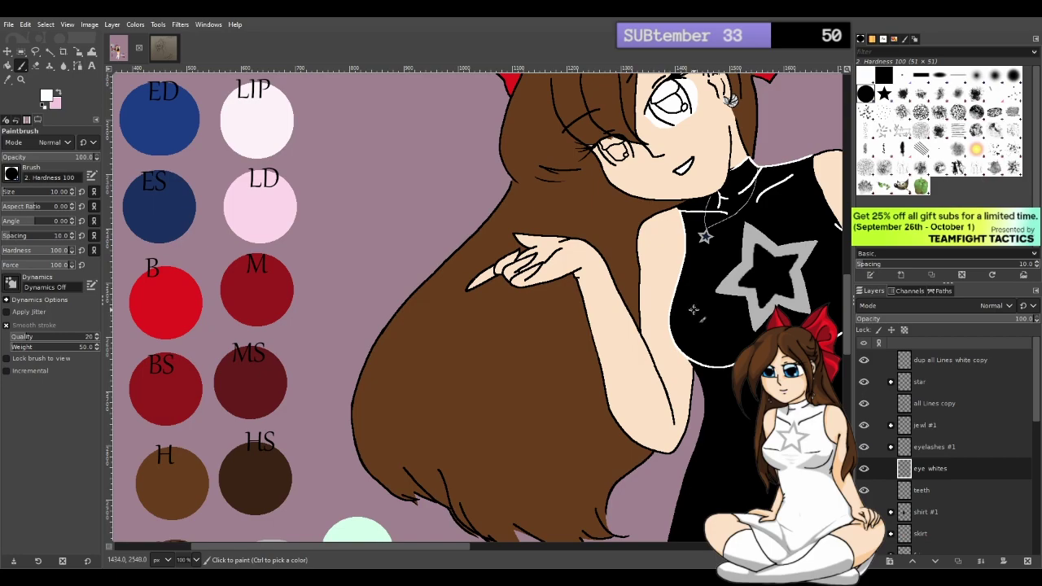
pyautogui.scroll(-6, 694, 309)
pyautogui.scroll(3, 691, 308)
pyautogui.scroll(3, 733, 302)
pyautogui.scroll(3, 797, 228)
# Trim the outer and lower edges of the larger eye's white area with the Eraser at size 10
pyautogui.scroll(1, 786, 239)
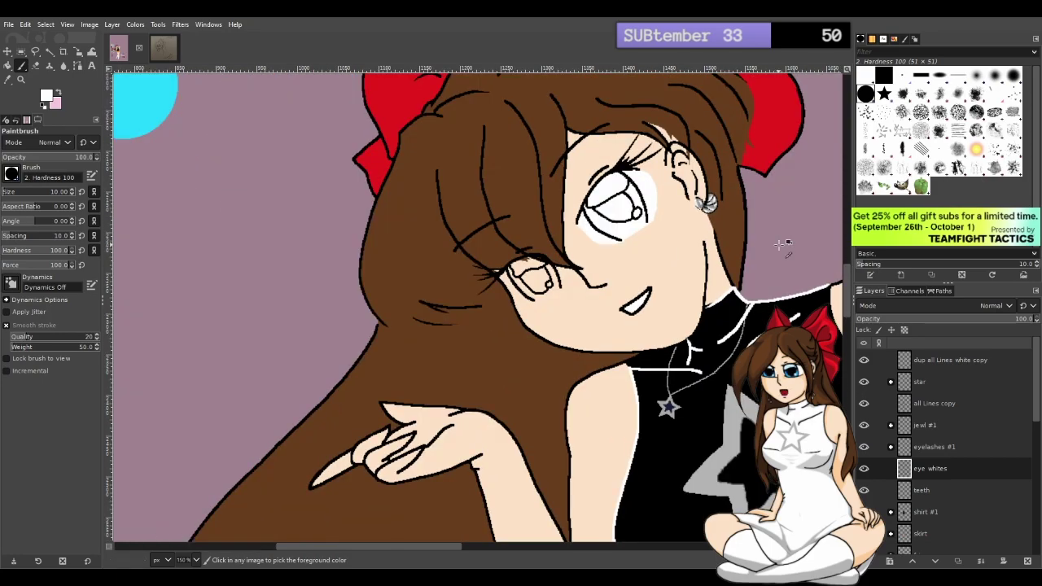
pyautogui.scroll(1, 745, 247)
pyautogui.scroll(1, 742, 248)
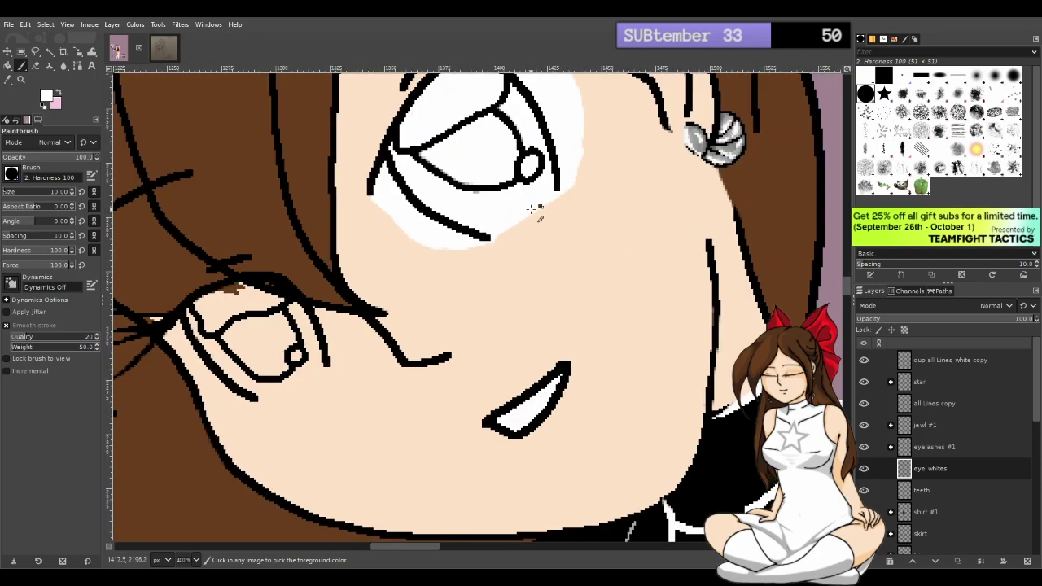
pyautogui.scroll(1, 562, 219)
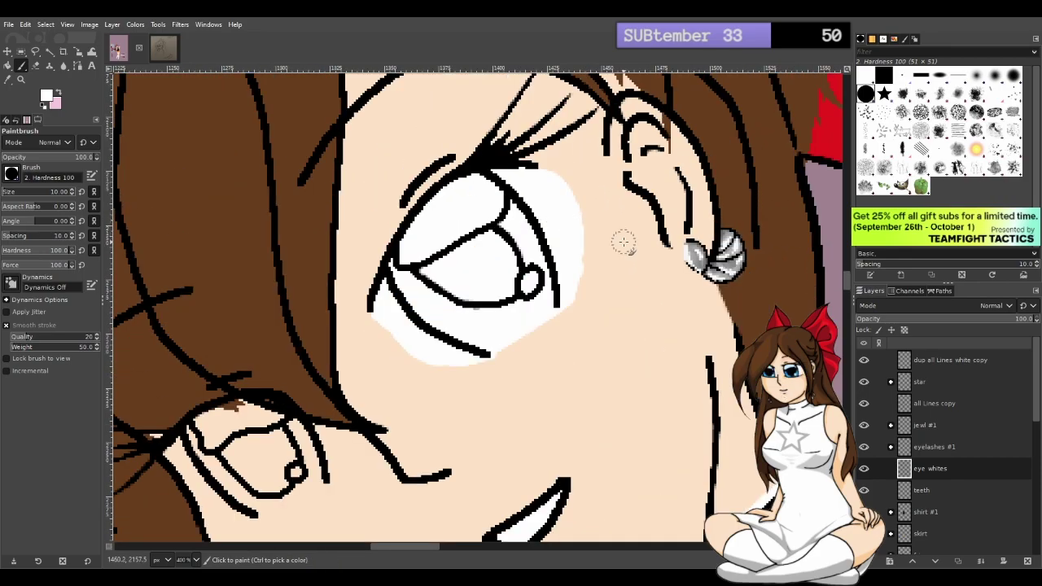
pyautogui.hotkey('shift', 'e')
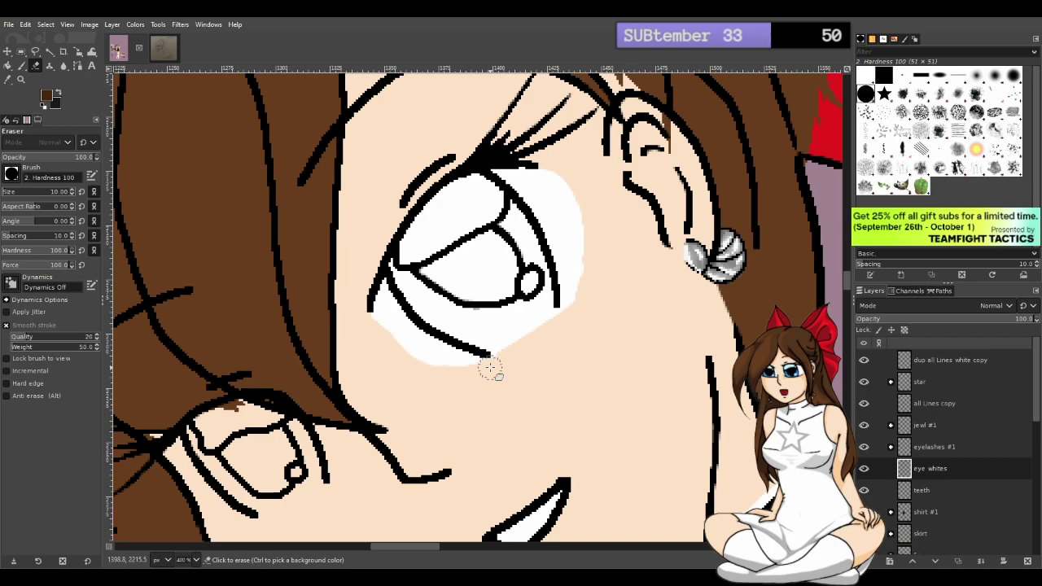
pyautogui.moveTo(499, 368); pyautogui.dragTo(598, 274)
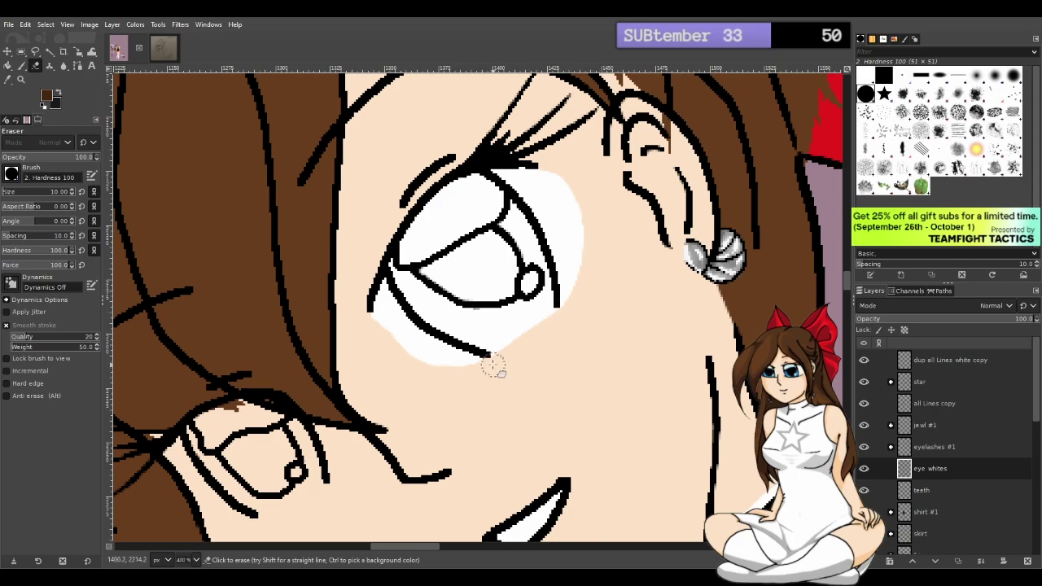
pyautogui.moveTo(496, 372); pyautogui.dragTo(393, 365)
# Round off the lower-left edge of the larger eye's white area with white Paintbrush strokes at size 7
pyautogui.press('p')
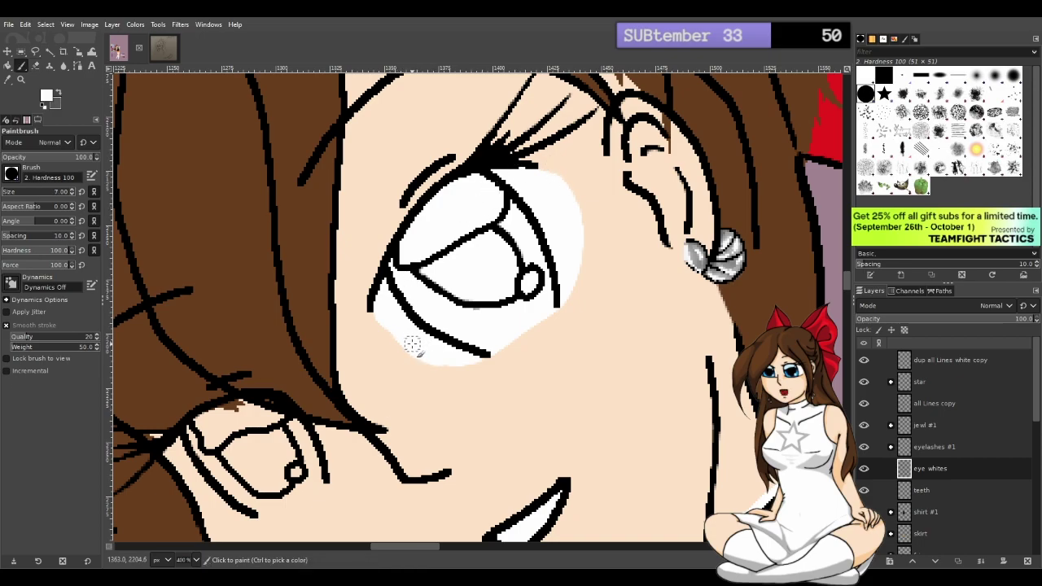
pyautogui.moveTo(409, 345); pyautogui.dragTo(388, 314)
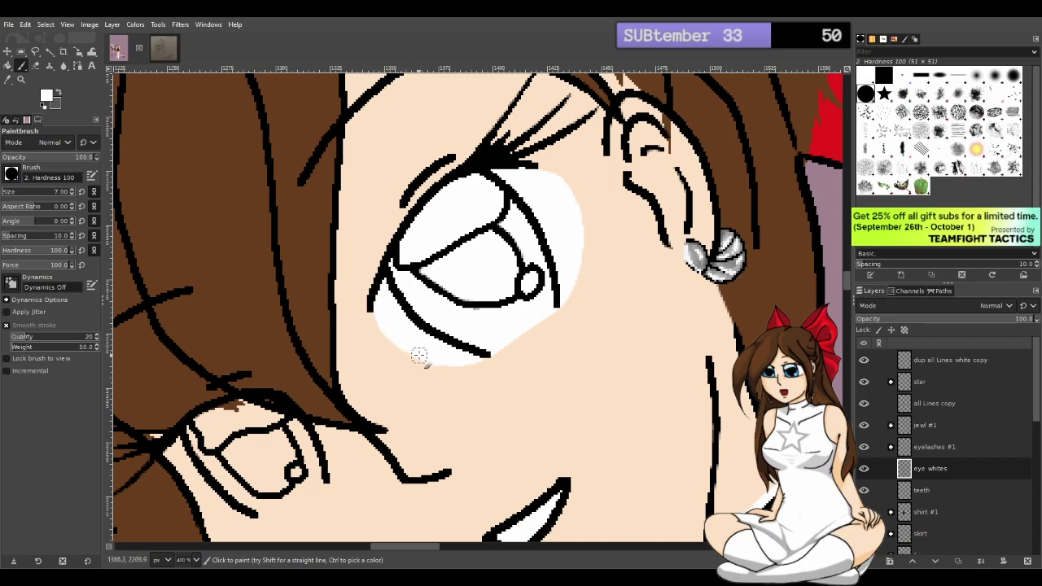
pyautogui.moveTo(410, 353); pyautogui.dragTo(392, 317)
pyautogui.press('ctrl')
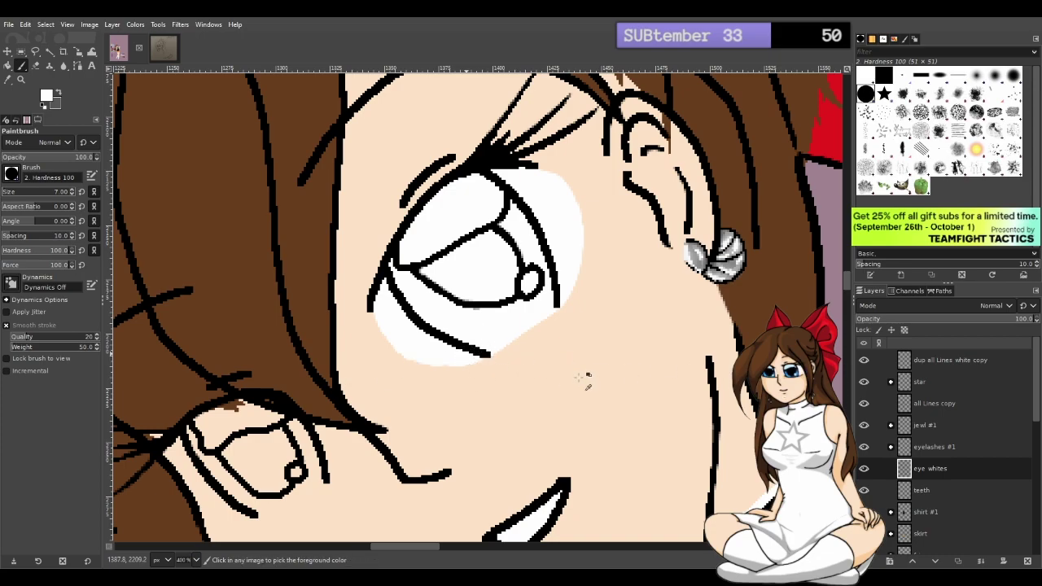
# Examine the larger eye's white area against the full figure and inspect the unpainted smaller eye
pyautogui.moveTo(845, 286); pyautogui.dragTo(845, 287)
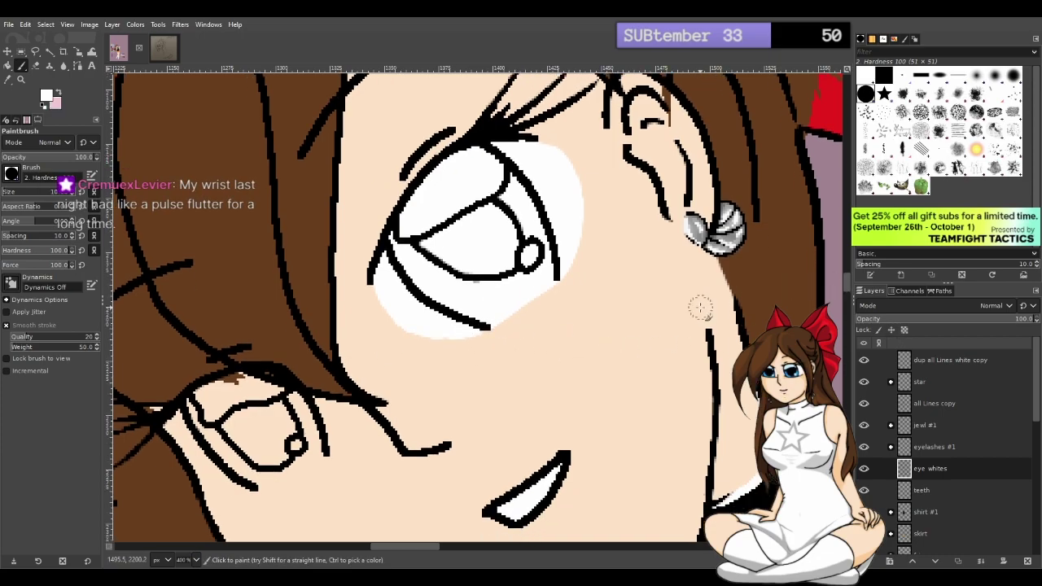
pyautogui.scroll(-2, 698, 313)
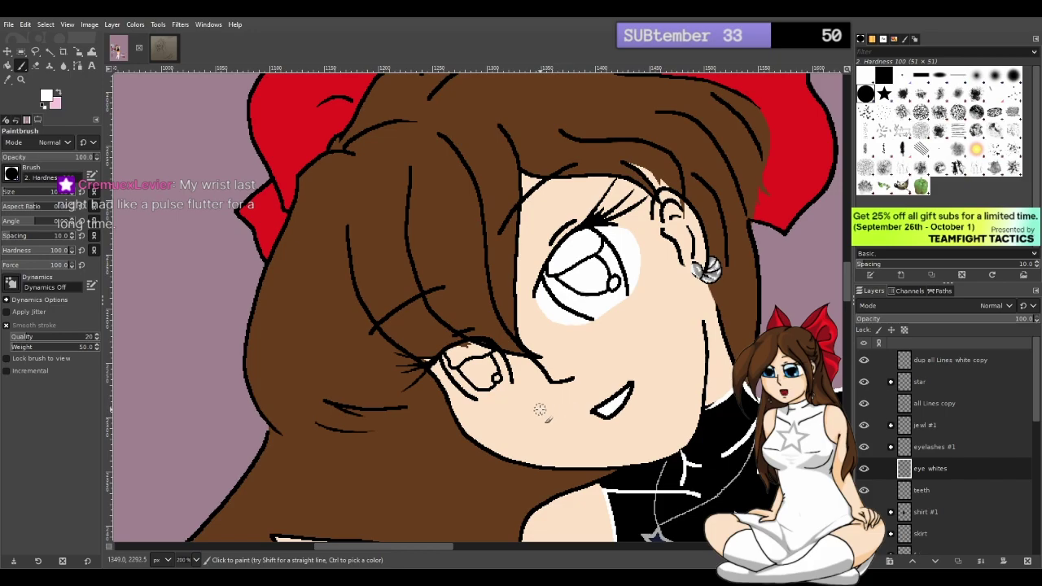
pyautogui.hscroll(5, 468, 535)
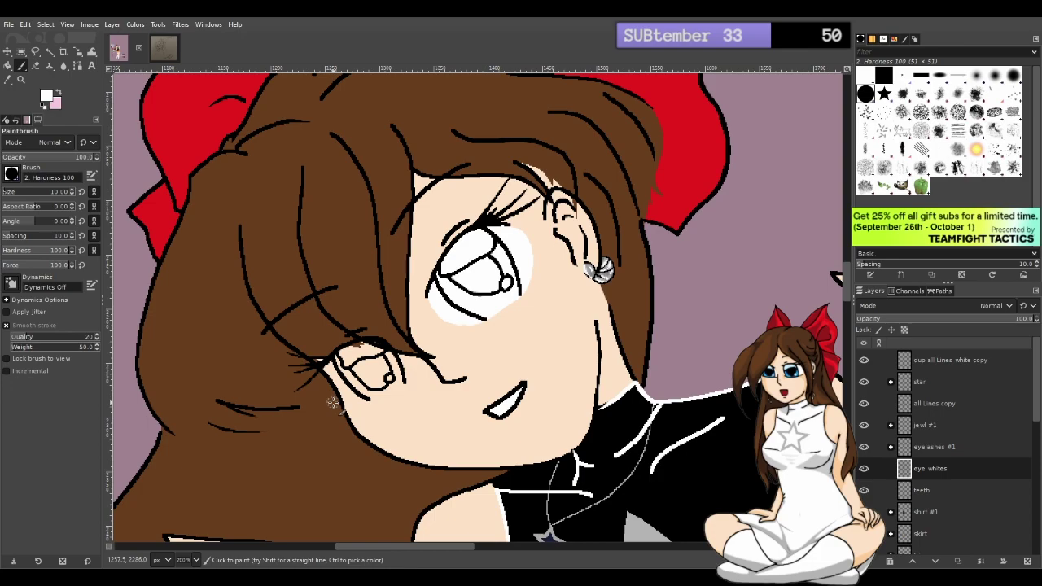
pyautogui.scroll(-2, 332, 401)
pyautogui.scroll(-1, 554, 391)
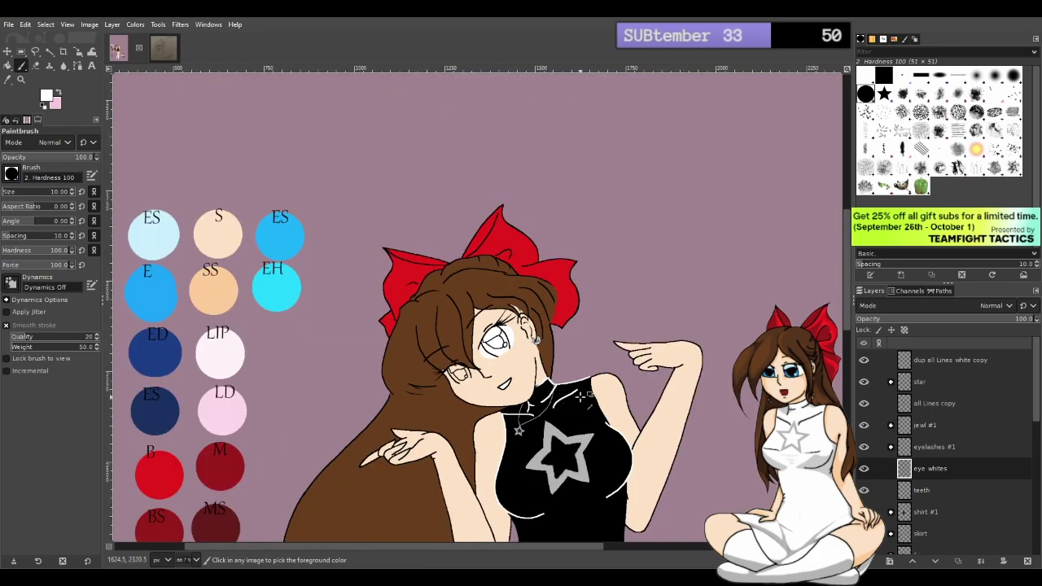
pyautogui.scroll(-1, 580, 396)
pyautogui.scroll(4, 531, 419)
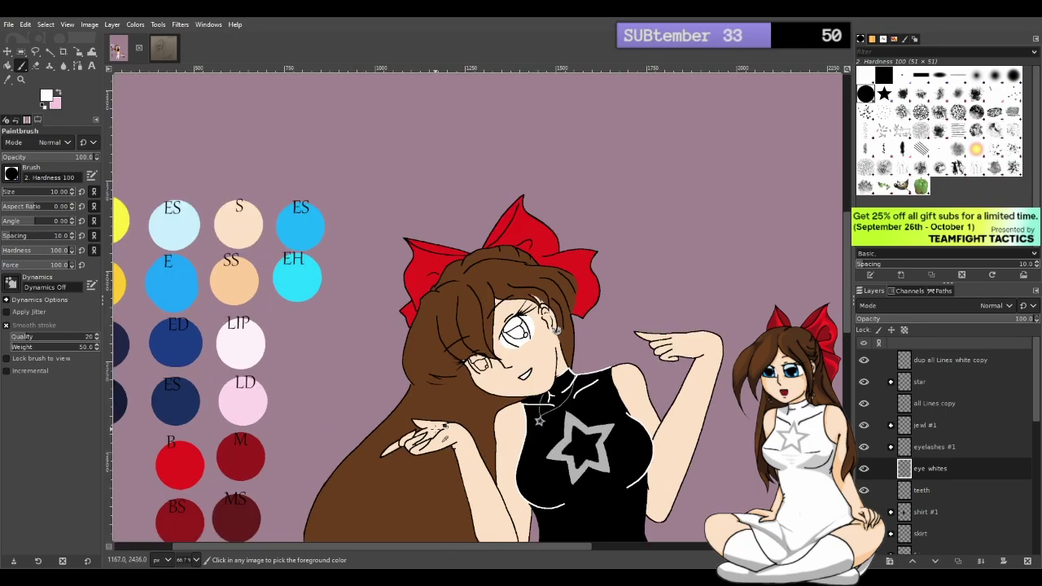
pyautogui.scroll(1, 486, 359)
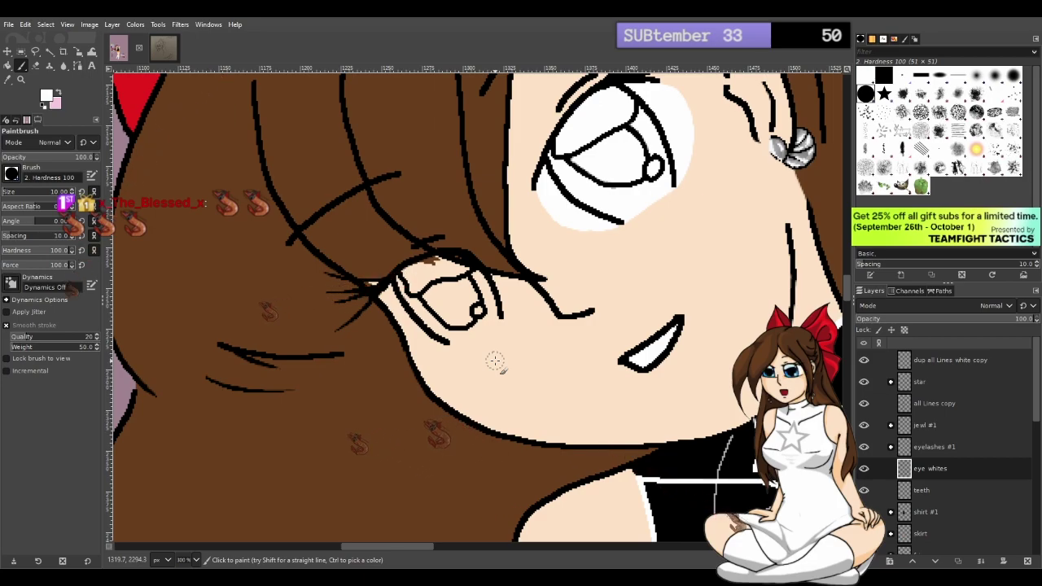
# Fill the smaller eye's white area with white Paintbrush strokes at size 7 on the eye whites layer
pyautogui.press('[')
pyautogui.press('[')
pyautogui.press('[')
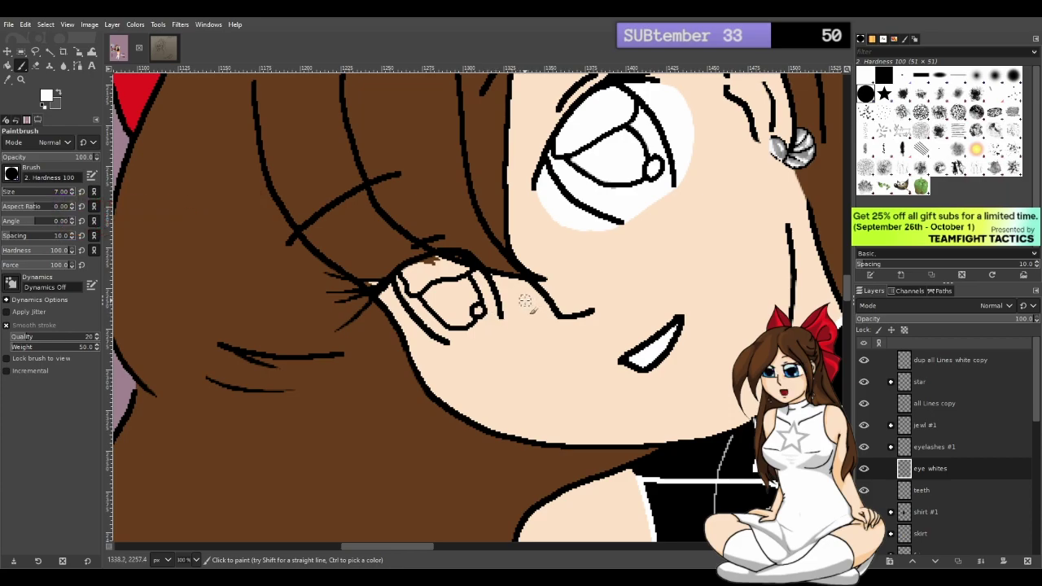
pyautogui.moveTo(529, 303)
pyautogui.mouseDown()
pyautogui.moveTo(434, 338)
pyautogui.moveTo(477, 332)
pyautogui.moveTo(538, 299)
pyautogui.moveTo(476, 250)
pyautogui.moveTo(434, 254)
pyautogui.moveTo(388, 291)
pyautogui.moveTo(446, 342)
pyautogui.mouseUp()
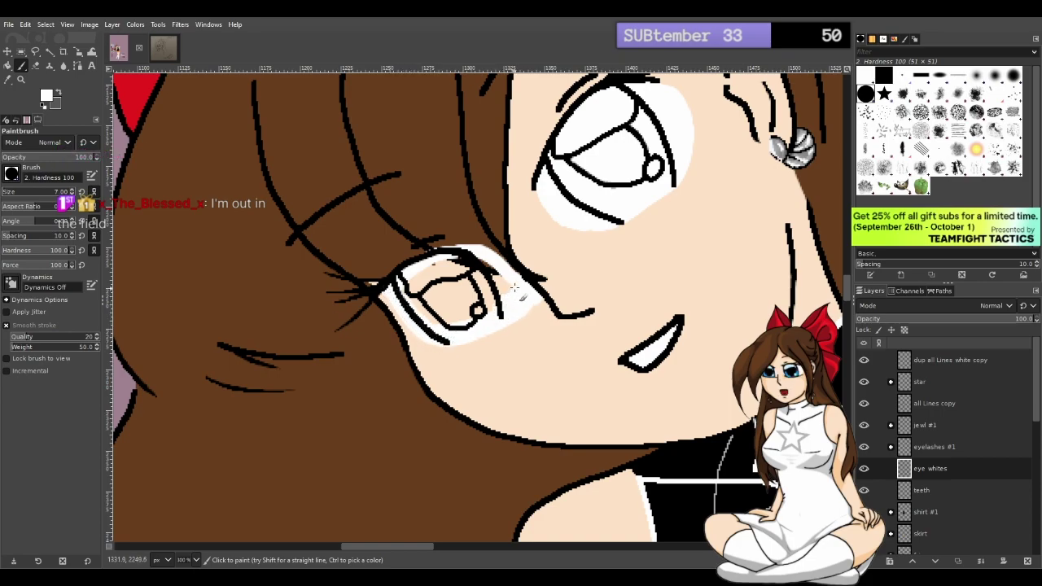
pyautogui.moveTo(475, 325); pyautogui.dragTo(470, 292)
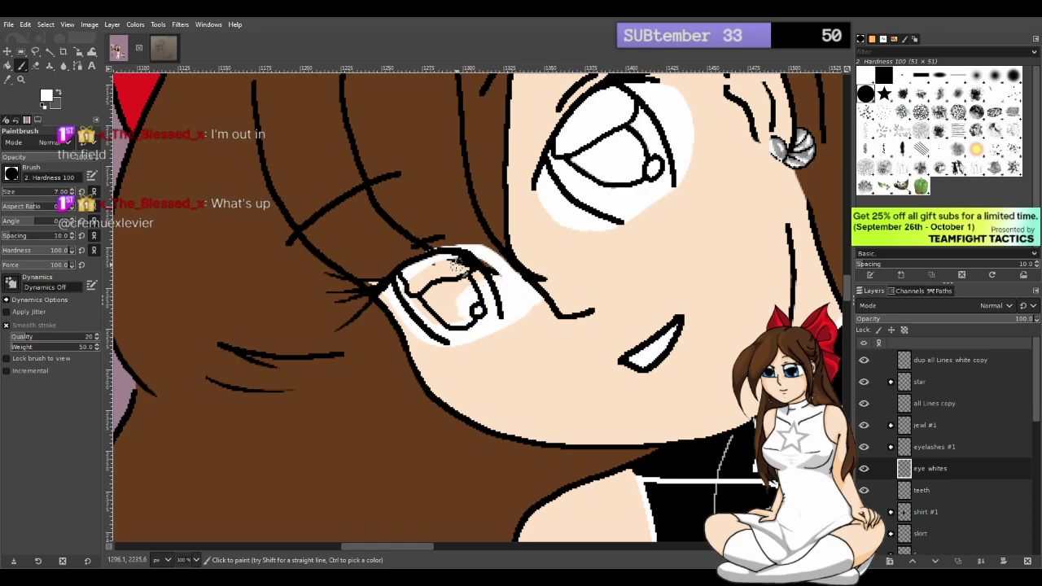
pyautogui.moveTo(440, 312)
pyautogui.mouseDown()
pyautogui.moveTo(417, 280)
pyautogui.moveTo(403, 287)
pyautogui.moveTo(417, 273)
pyautogui.moveTo(430, 288)
pyautogui.moveTo(442, 261)
pyautogui.moveTo(444, 279)
pyautogui.moveTo(474, 257)
pyautogui.moveTo(465, 287)
pyautogui.moveTo(496, 268)
pyautogui.mouseUp()
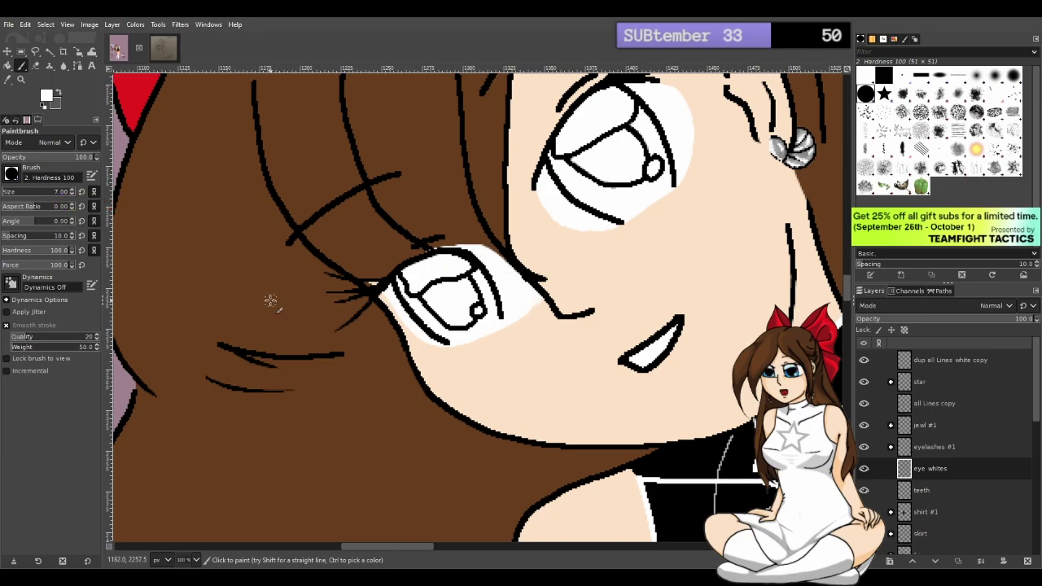
# Erase the white overspill above the smaller eye's upper lid with the Eraser at size 10, undoing the stroke that cuts the inner corner
pyautogui.hotkey('shift', 'e')
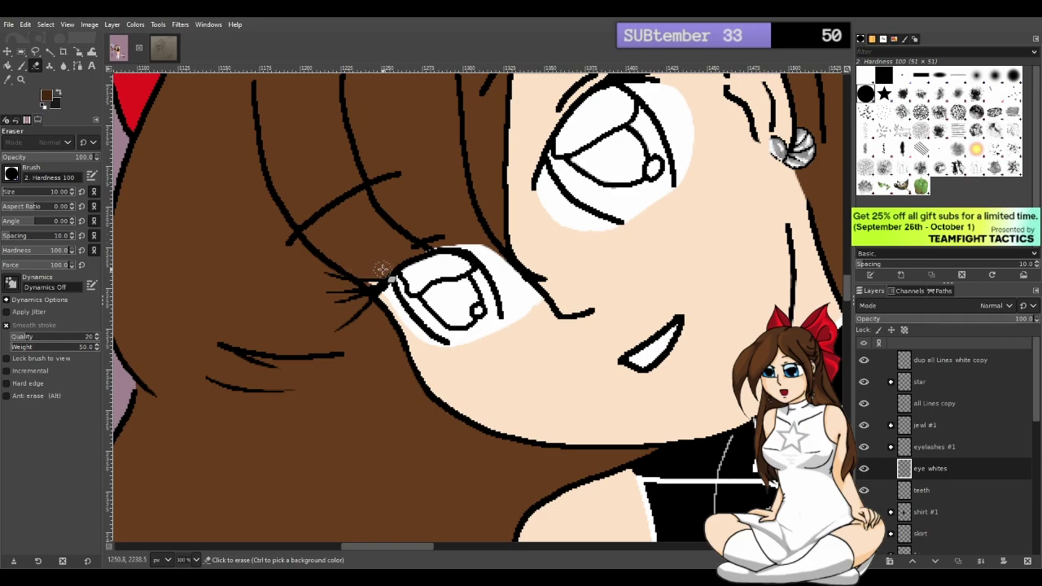
pyautogui.moveTo(428, 246)
pyautogui.mouseDown()
pyautogui.moveTo(518, 249)
pyautogui.moveTo(521, 264)
pyautogui.mouseUp()
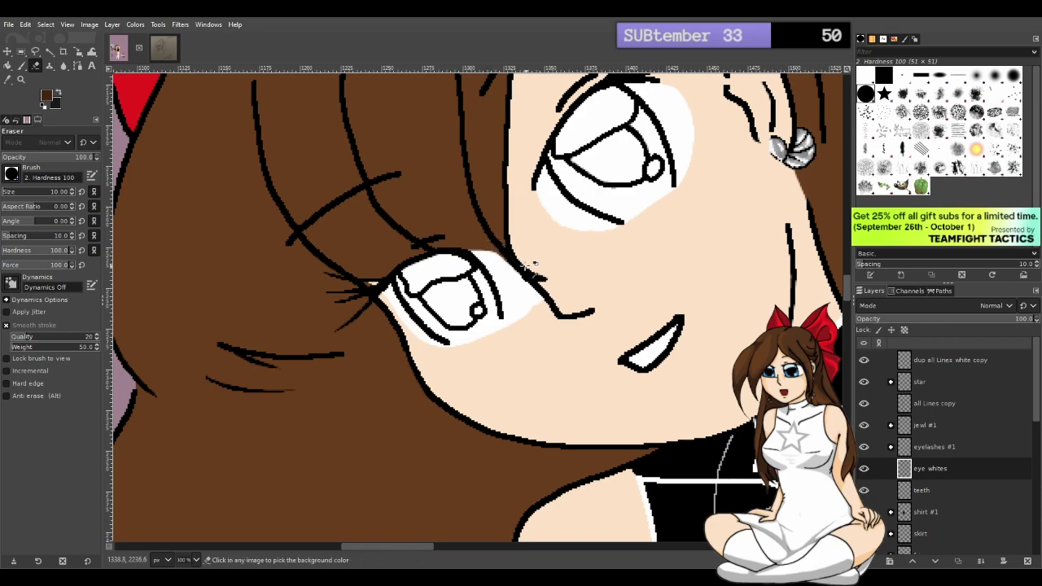
pyautogui.moveTo(494, 244)
pyautogui.mouseDown()
pyautogui.moveTo(537, 303)
pyautogui.moveTo(543, 342)
pyautogui.mouseUp()
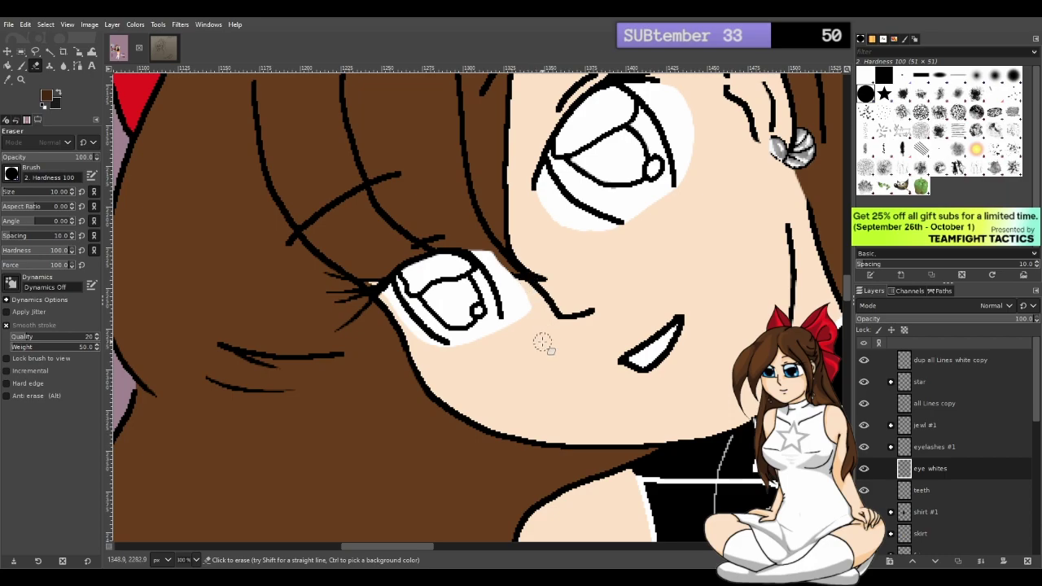
pyautogui.press('z')
pyautogui.hotkey('ctrl', 'z')
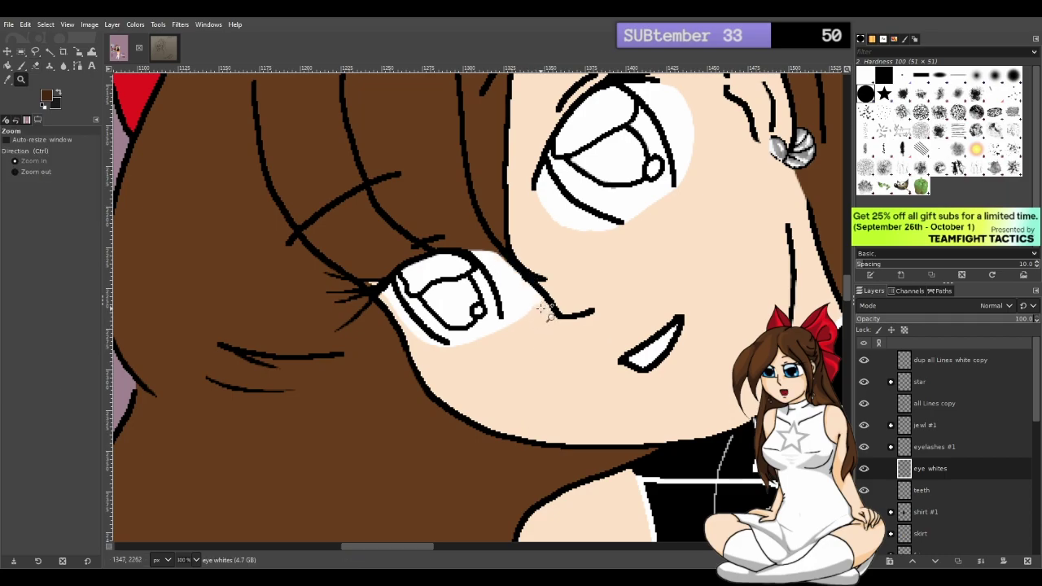
# Trim the smaller eye's white area on its nose side back close to the eye outline with the Eraser
pyautogui.click(37, 68)
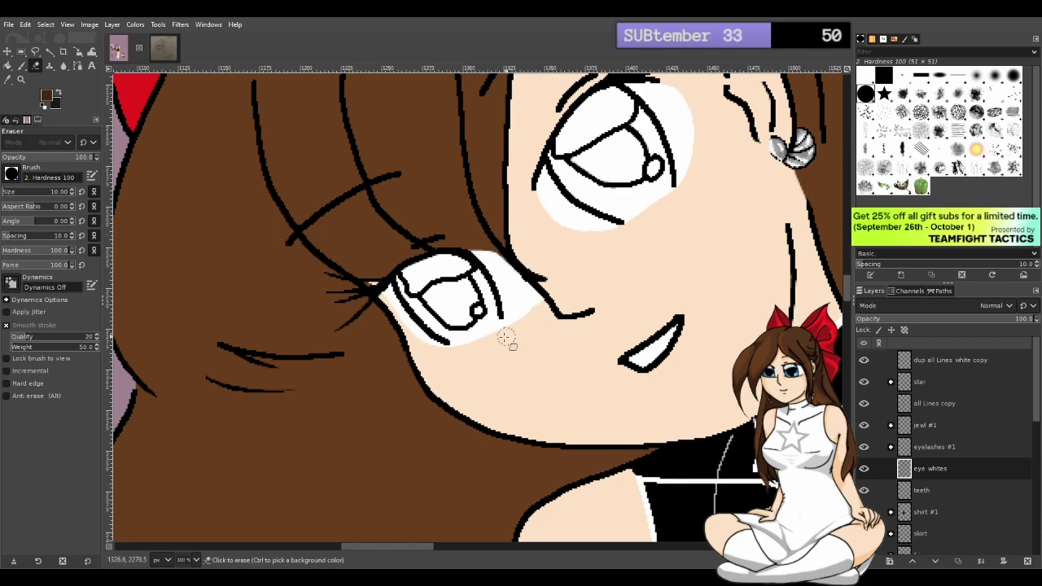
pyautogui.moveTo(456, 356)
pyautogui.mouseDown()
pyautogui.moveTo(448, 360)
pyautogui.moveTo(507, 333)
pyautogui.moveTo(550, 290)
pyautogui.moveTo(532, 293)
pyautogui.mouseUp()
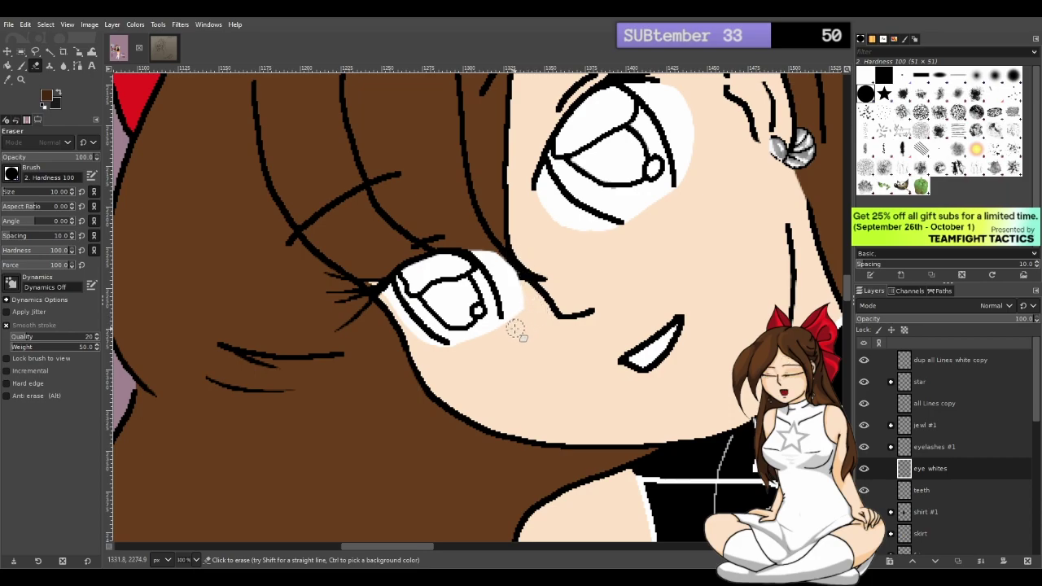
pyautogui.moveTo(509, 328)
pyautogui.mouseDown()
pyautogui.moveTo(521, 273)
pyautogui.moveTo(497, 241)
pyautogui.mouseUp()
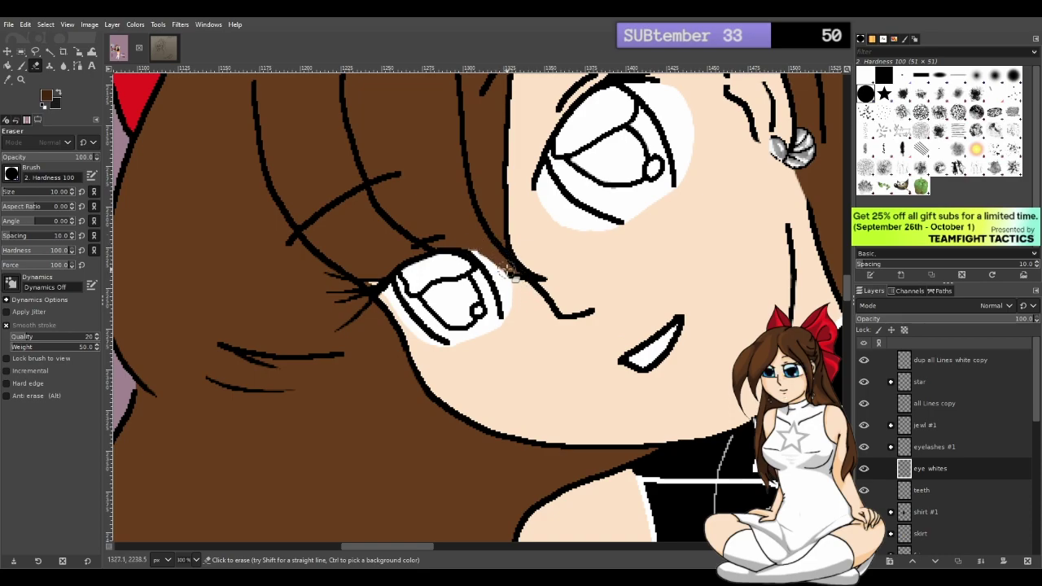
pyautogui.press('ctrl')
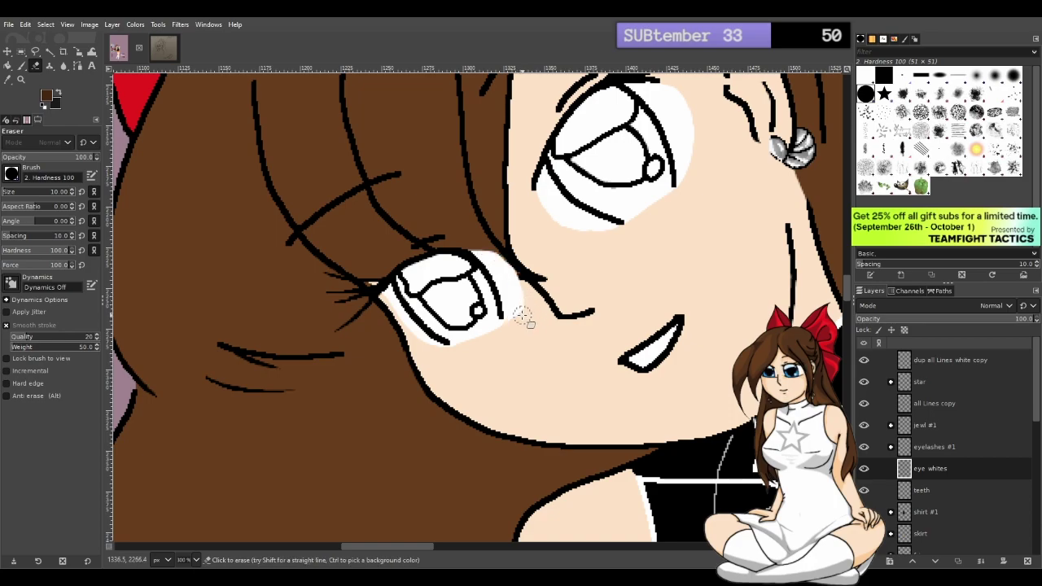
pyautogui.moveTo(500, 275)
pyautogui.mouseDown()
pyautogui.moveTo(467, 242)
pyautogui.moveTo(499, 264)
pyautogui.moveTo(494, 248)
pyautogui.moveTo(521, 301)
pyautogui.mouseUp()
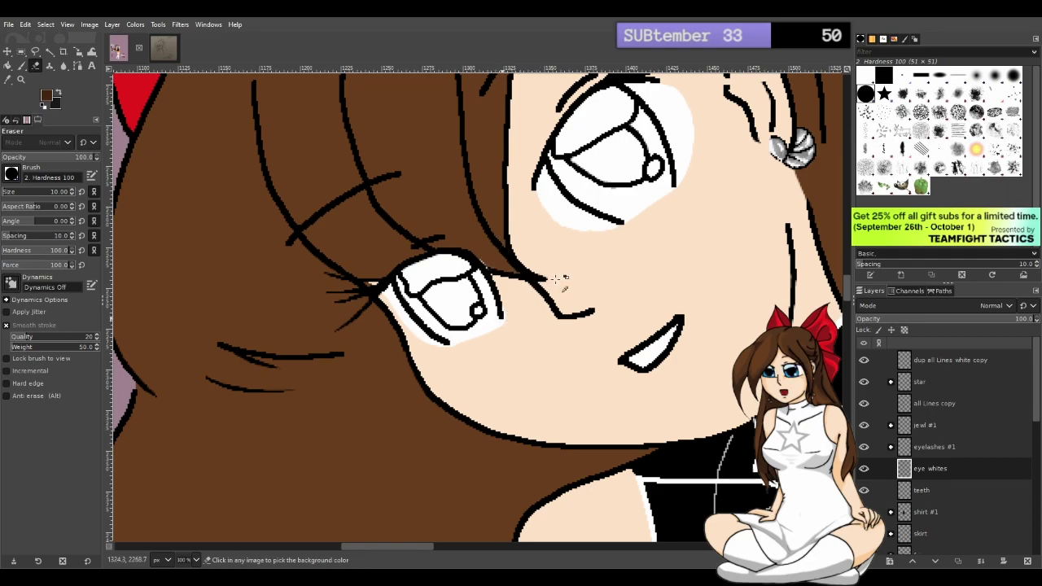
# Hide the skin #1, hair #1 and fringe layers
pyautogui.press('p')
pyautogui.scroll(-4, 716, 332)
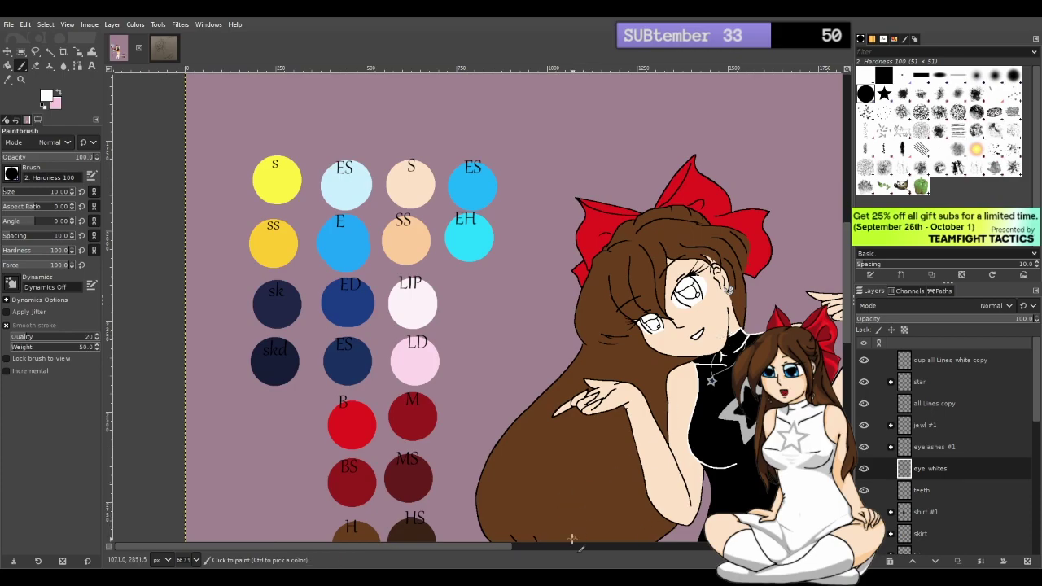
pyautogui.scroll(-3, 1010, 514)
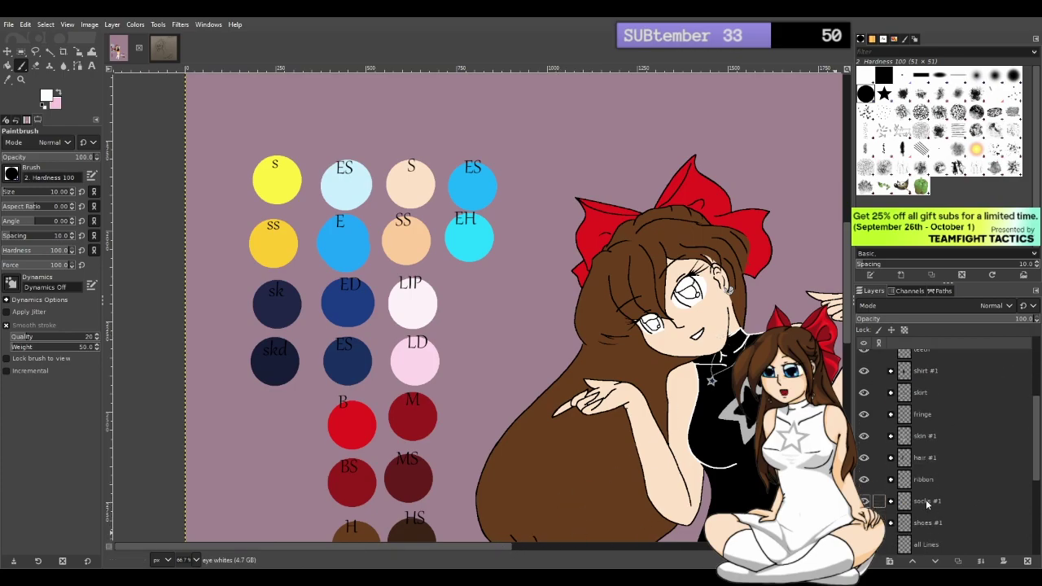
pyautogui.click(863, 435)
pyautogui.click(863, 458)
pyautogui.scroll(-1, 896, 464)
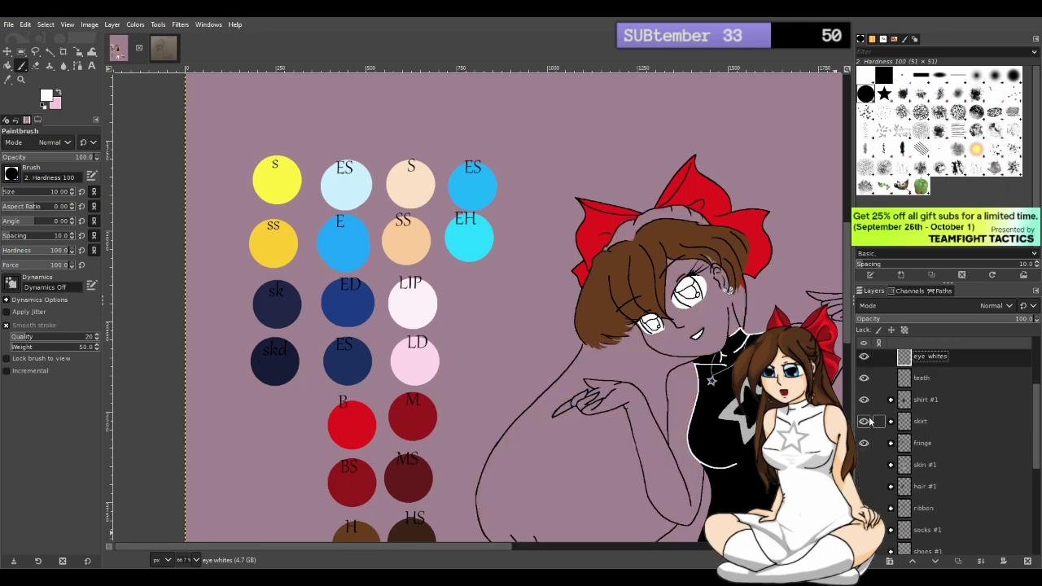
pyautogui.click(864, 442)
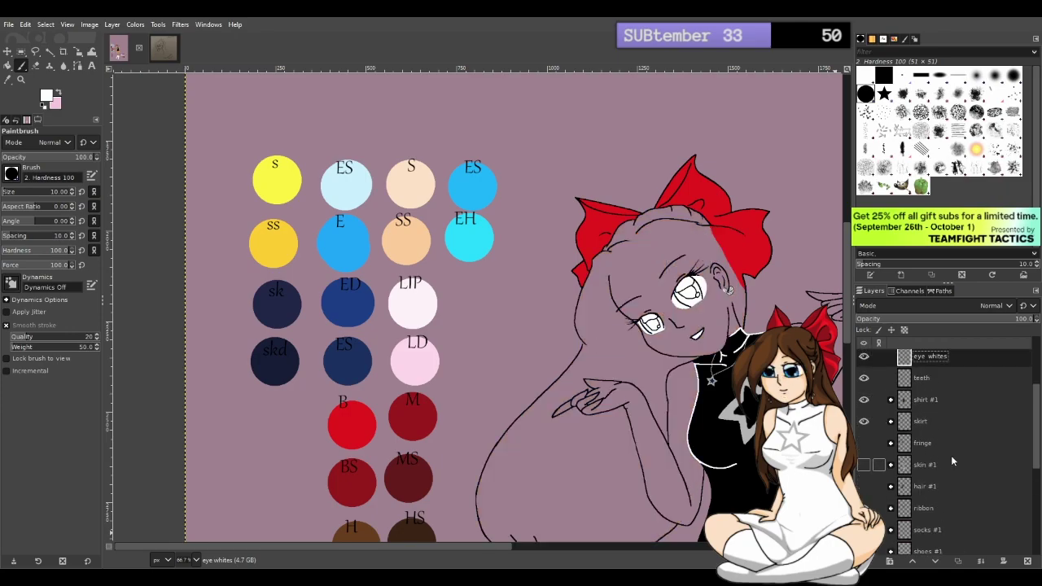
# Hide the back colour and bg black layers and show the scanned pencil sketch layer beneath them
pyautogui.scroll(-10, 944, 460)
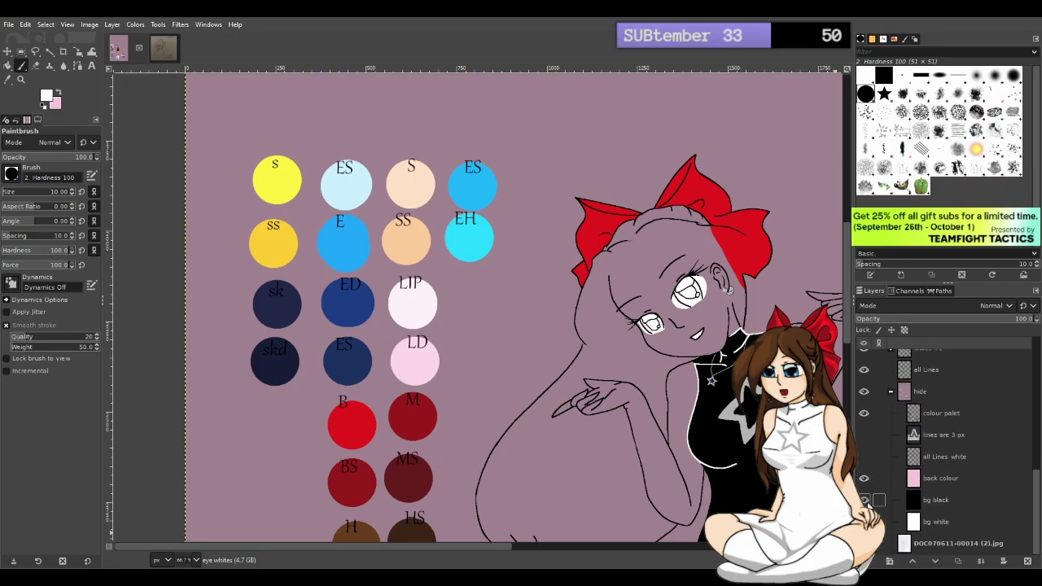
pyautogui.click(863, 479)
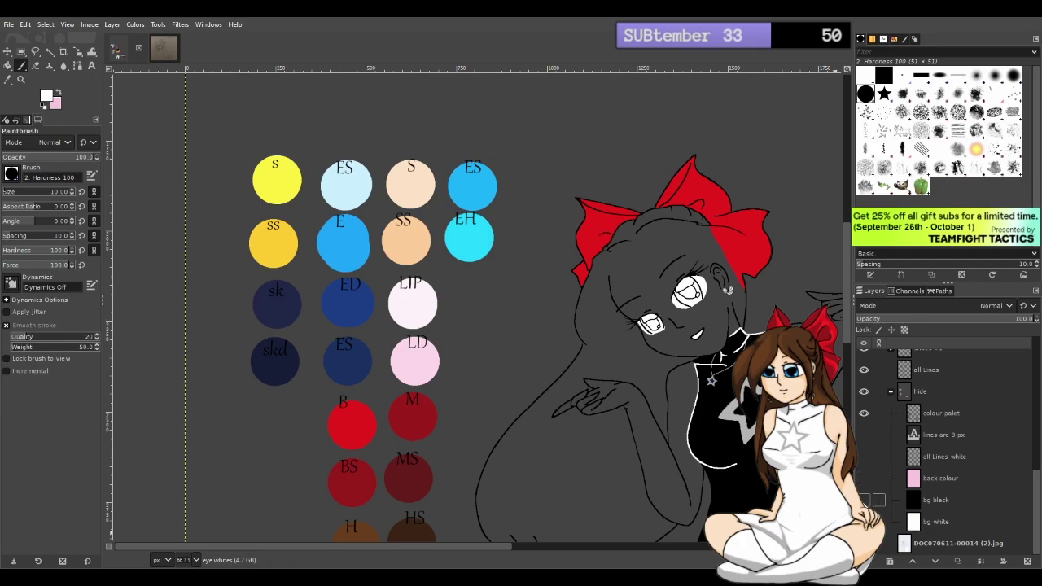
pyautogui.click(864, 499)
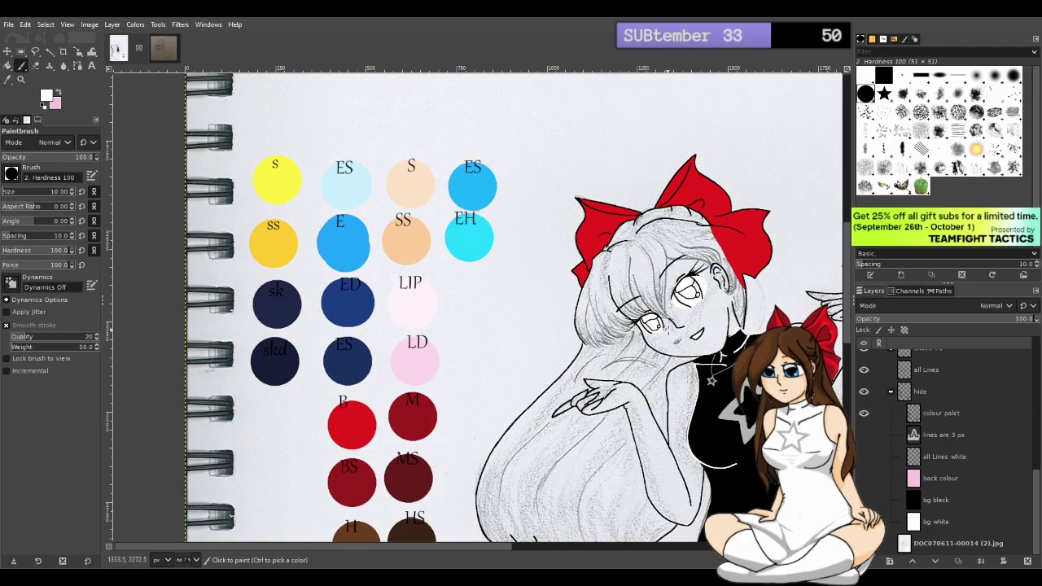
# Compare the eye whites with the pencil sketch of both eyes by switching the eye whites layer off and on
pyautogui.scroll(2, 694, 332)
pyautogui.scroll(5, 875, 441)
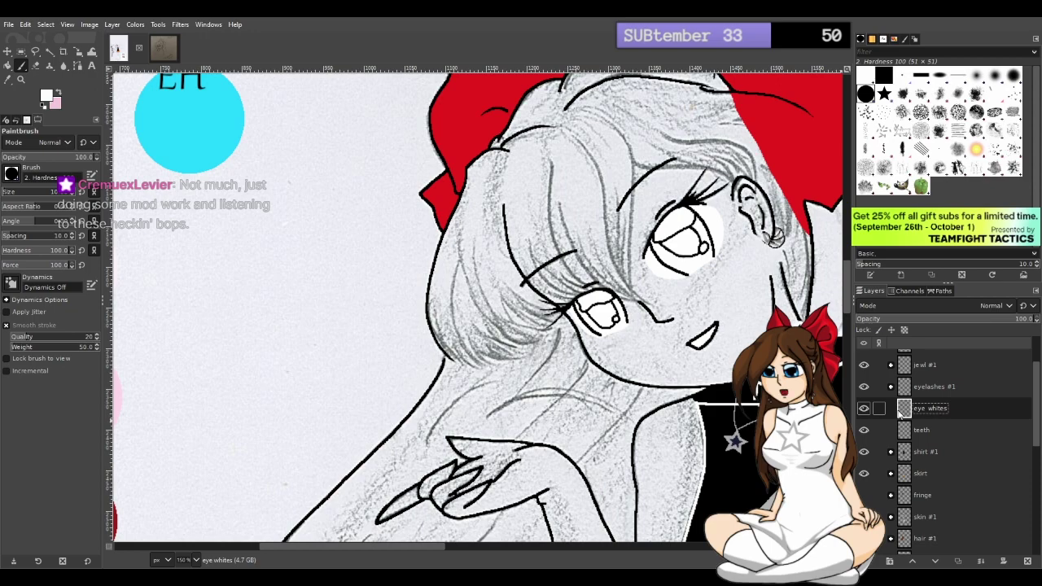
pyautogui.click(864, 410)
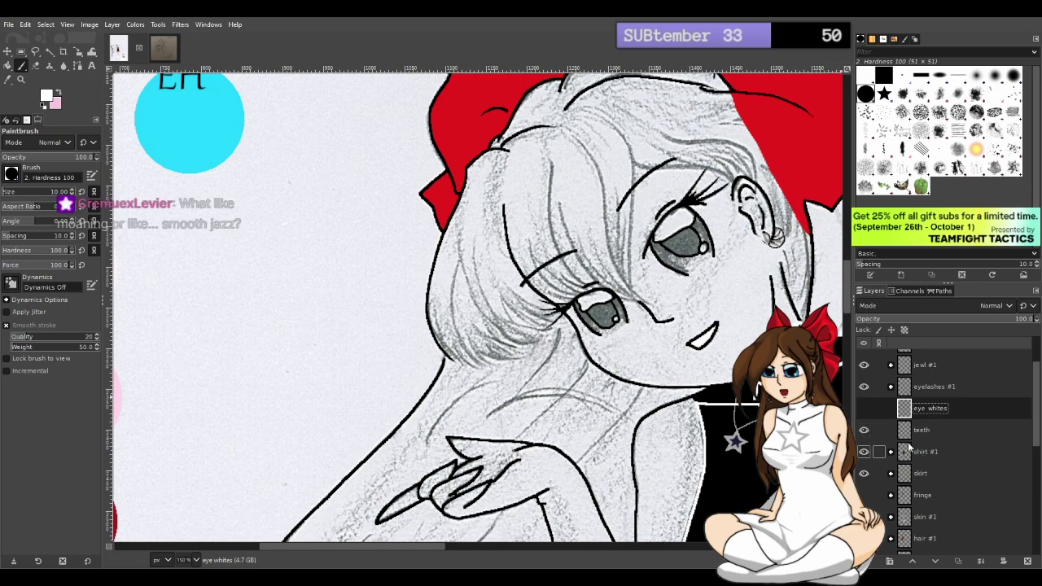
pyautogui.moveTo(412, 547); pyautogui.dragTo(464, 549)
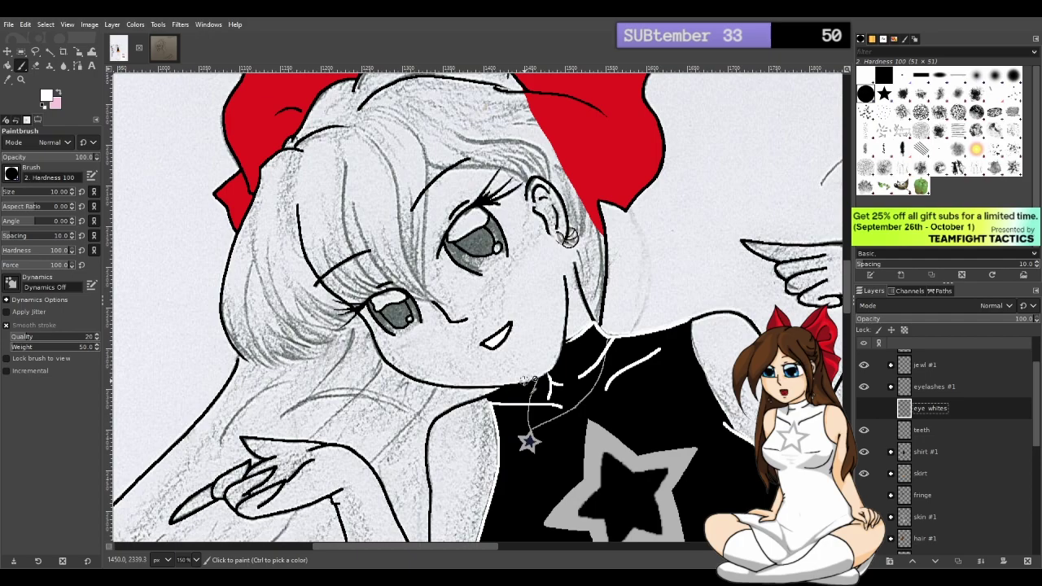
pyautogui.click(864, 409)
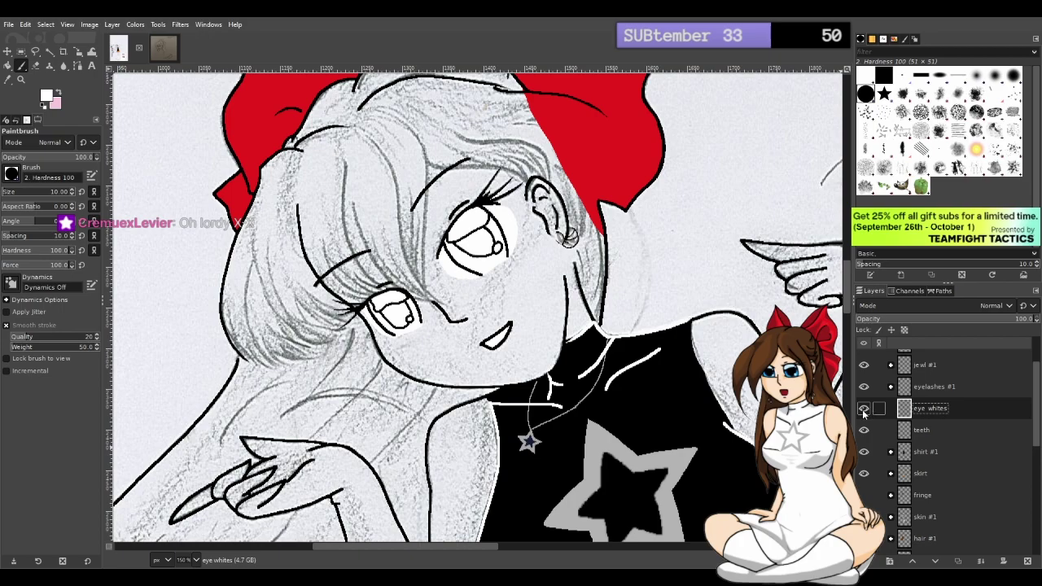
pyautogui.click(863, 408)
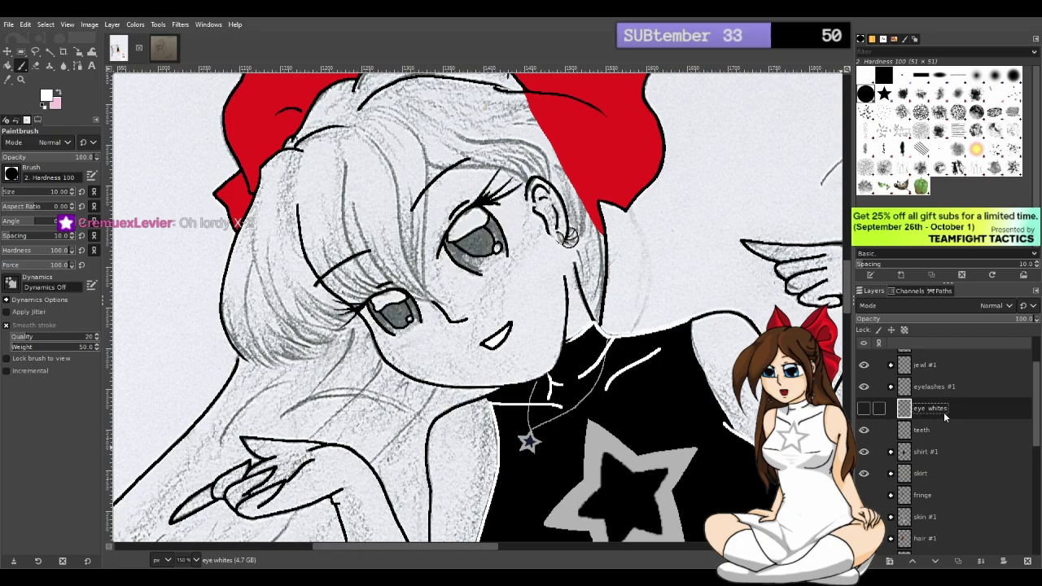
pyautogui.click(865, 408)
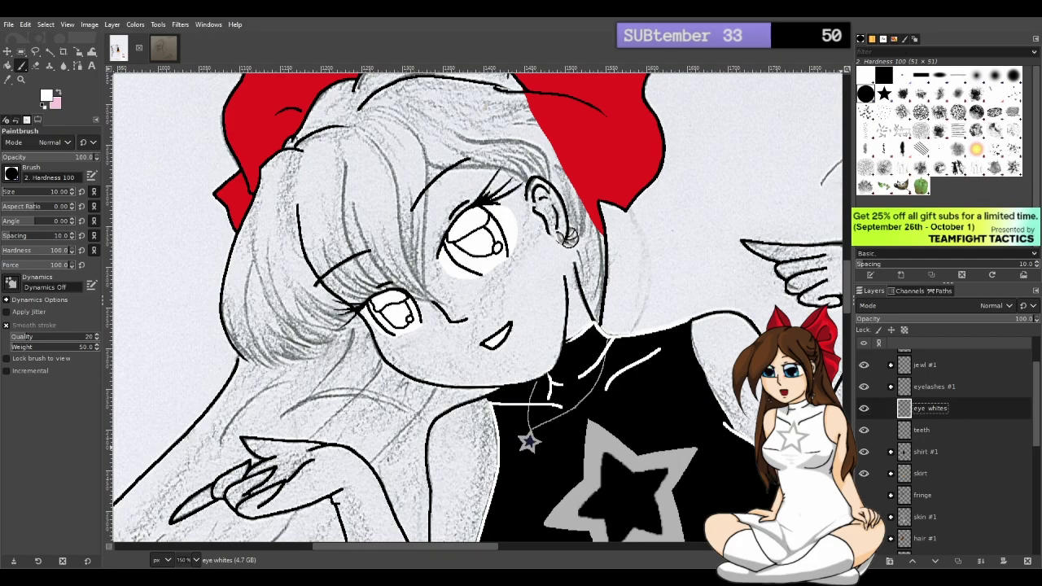
# Extend the smaller eye's white area along its nose-side and lower-left edges with white Paintbrush strokes at size 7
pyautogui.keyDown('ctrl'); pyautogui.scroll(2, 422, 326); pyautogui.keyUp('ctrl')
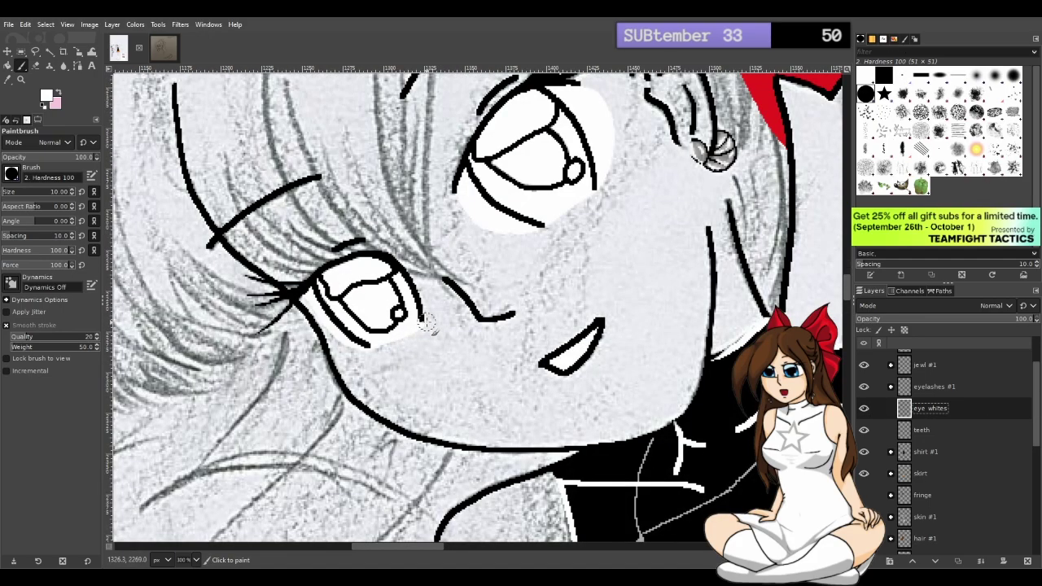
pyautogui.keyDown('ctrl'); pyautogui.scroll(1, 427, 322); pyautogui.keyUp('ctrl')
pyautogui.scroll(-2, 548, 300)
pyautogui.scroll(2, 548, 300)
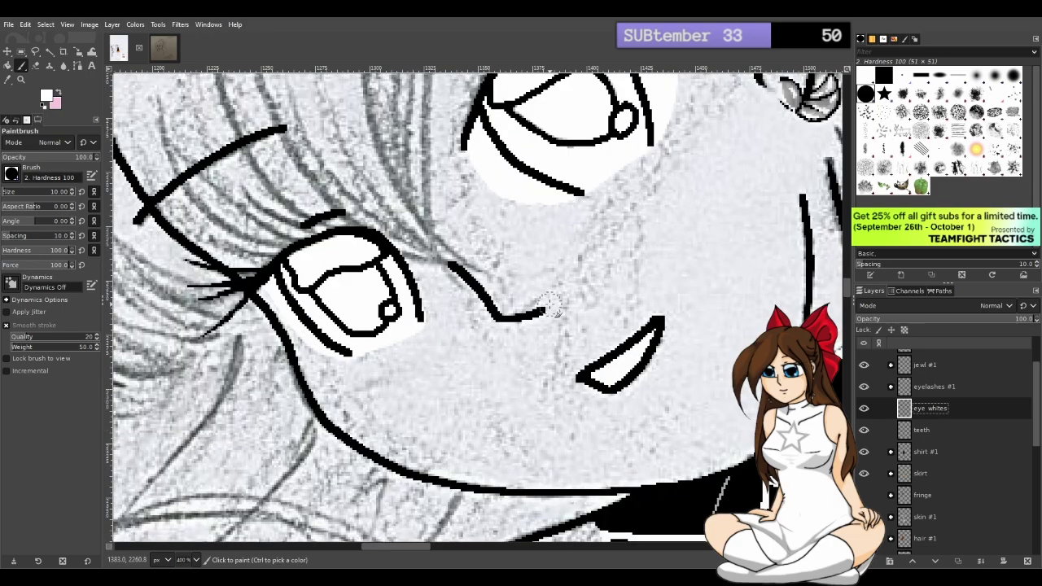
pyautogui.press('[')
pyautogui.press('[')
pyautogui.press('[')
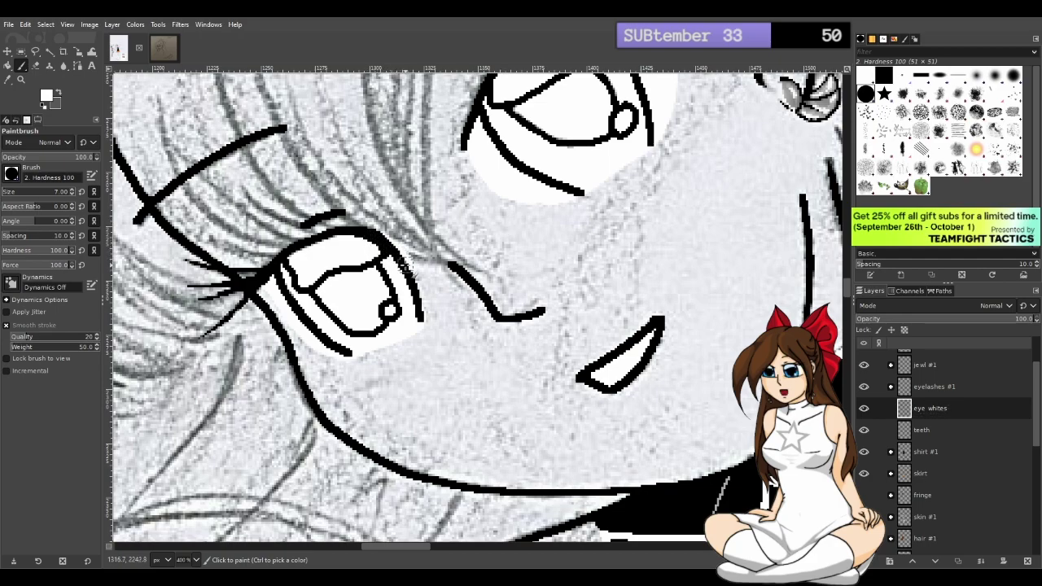
pyautogui.moveTo(420, 313); pyautogui.dragTo(422, 320)
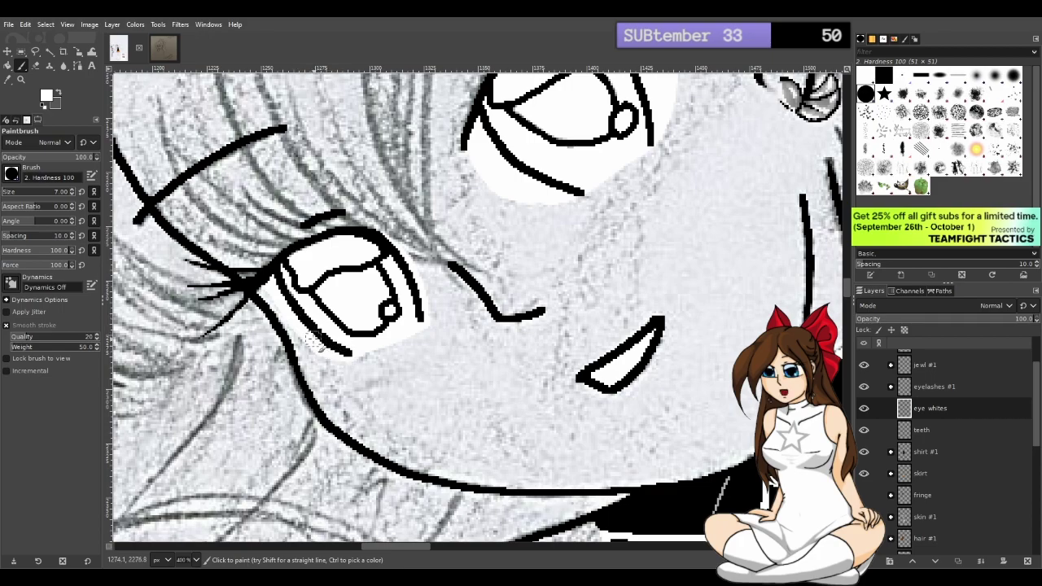
pyautogui.moveTo(319, 345); pyautogui.dragTo(291, 318)
# Examine the white areas of both eyes against the pencil sketch, keeping the eye whites layer active
pyautogui.scroll(3, 849, 287)
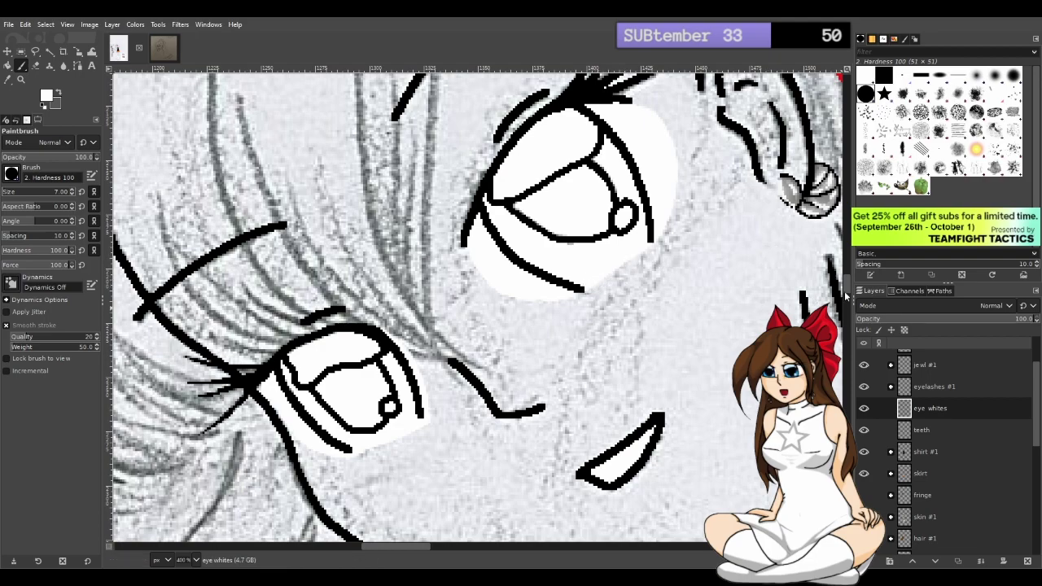
pyautogui.scroll(-3, 806, 294)
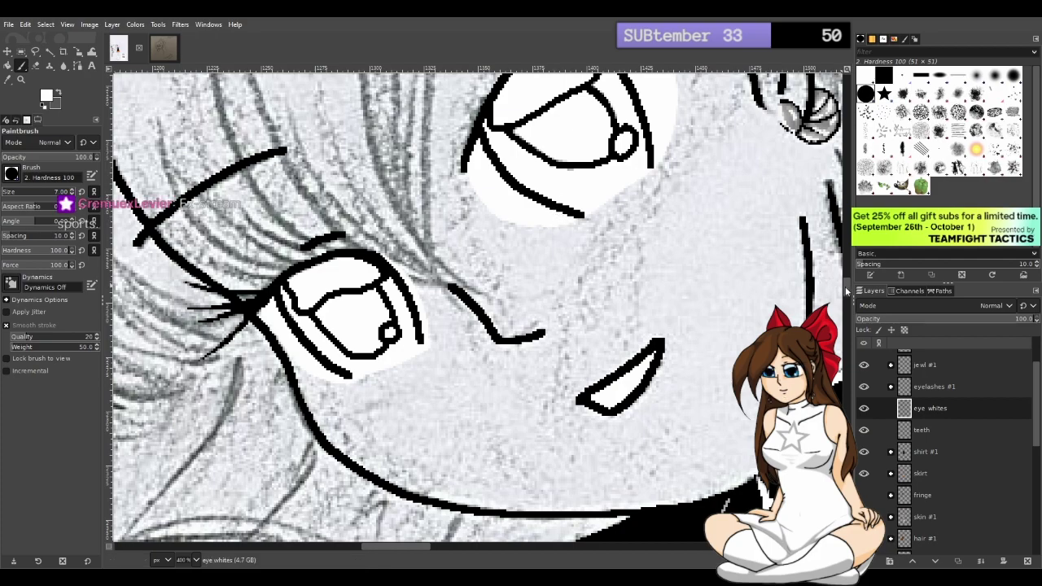
pyautogui.scroll(5, 850, 279)
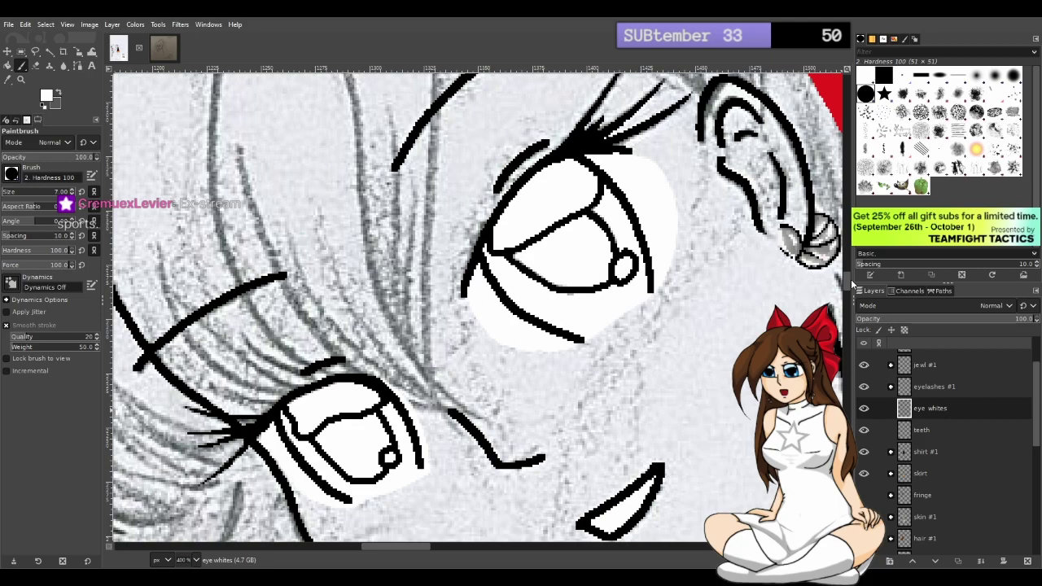
pyautogui.scroll(-3, 851, 279)
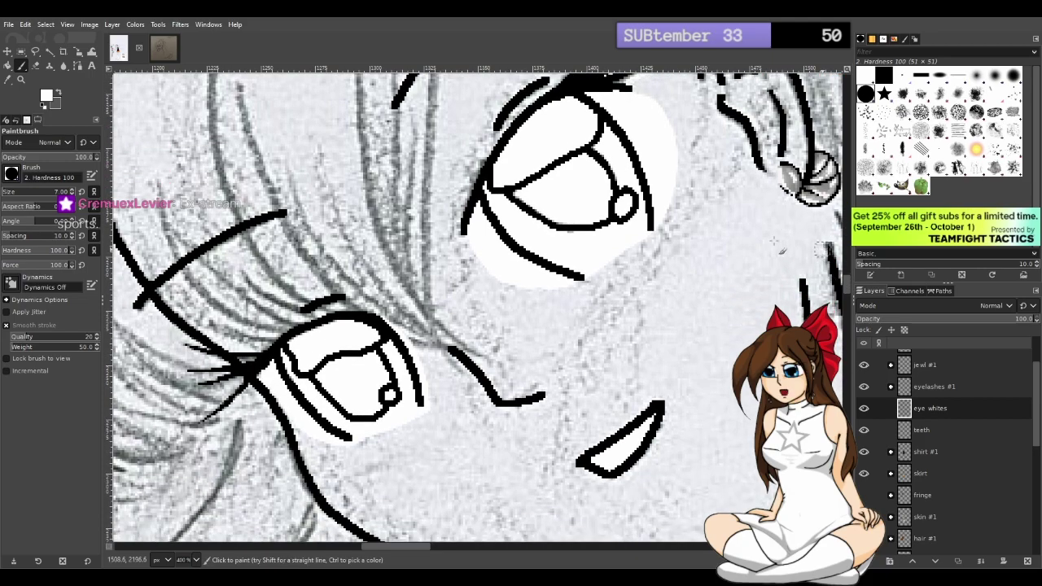
pyautogui.click(934, 412)
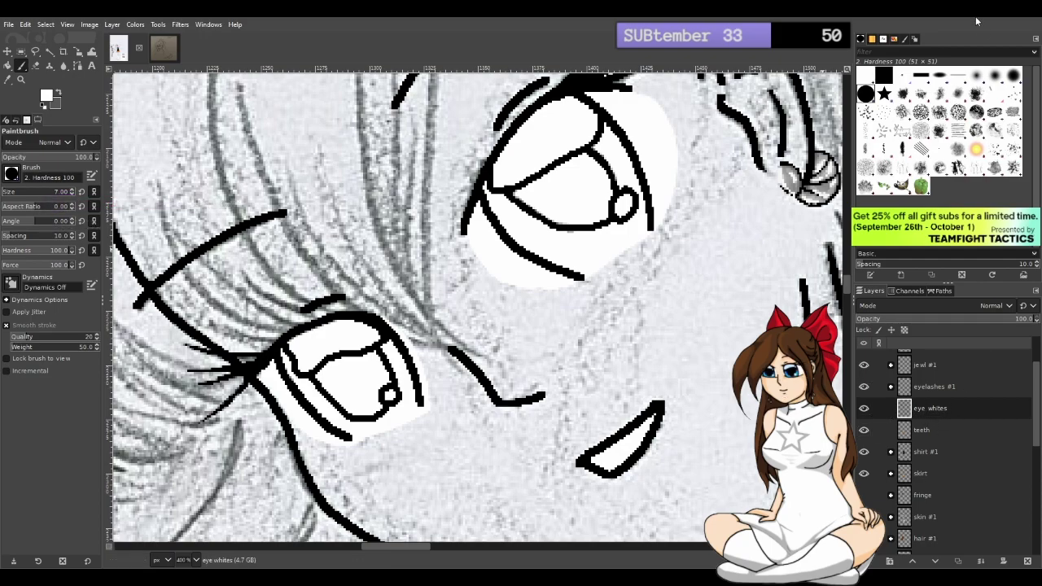
# Show the bg white, bg black and back colour layers so they cover the pencil sketch
pyautogui.scroll(-10, 974, 439)
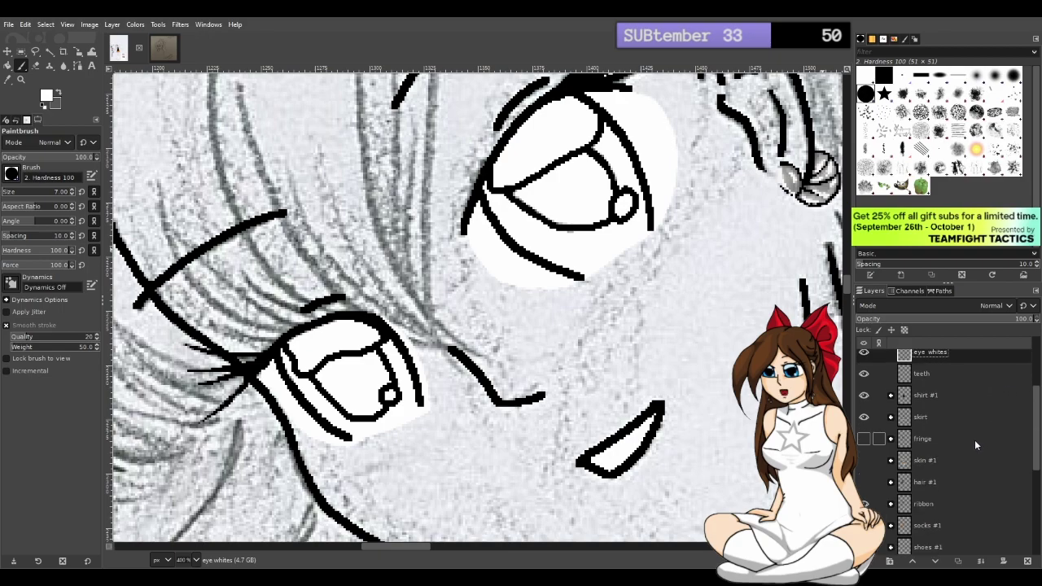
pyautogui.scroll(-1, 918, 505)
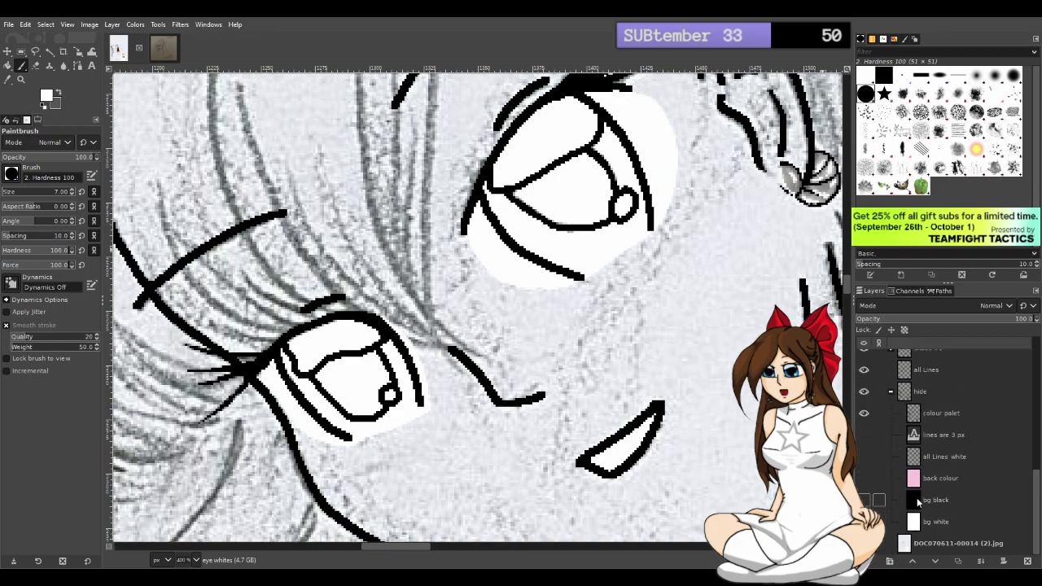
pyautogui.click(863, 521)
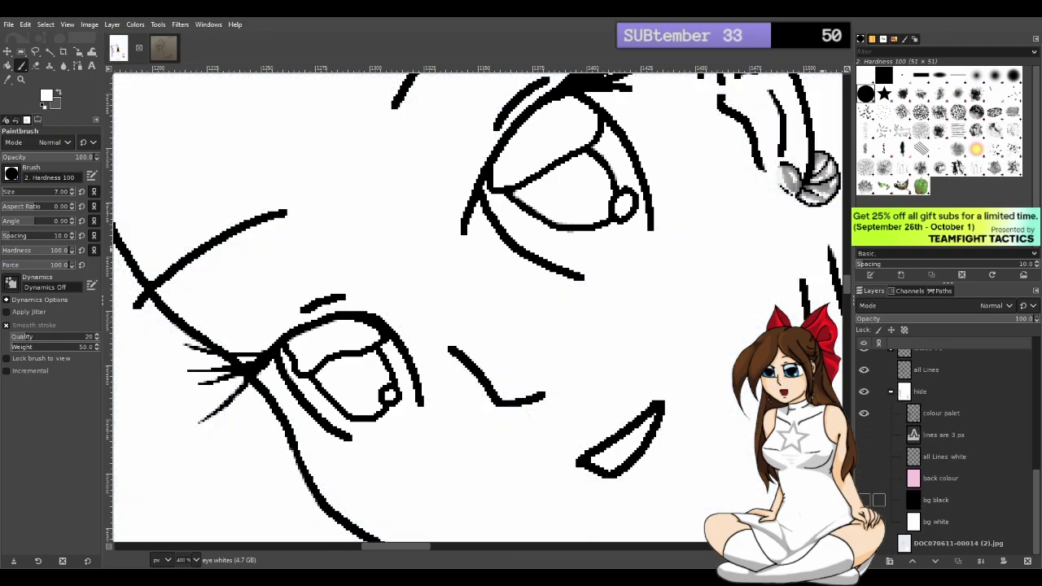
pyautogui.click(863, 499)
pyautogui.click(861, 485)
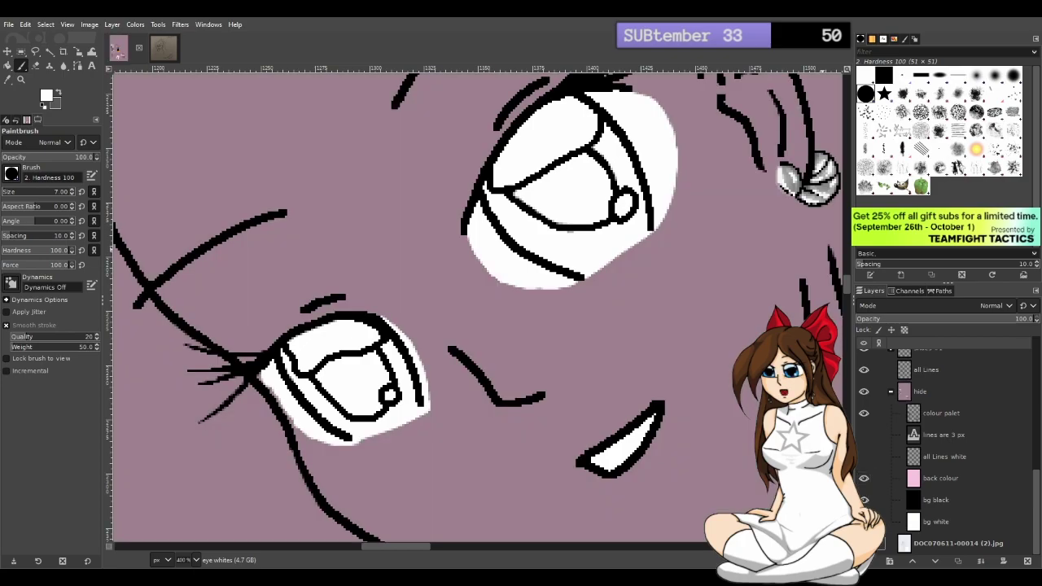
# Show the skin #1 layer behind the eye whites
pyautogui.scroll(2, 917, 441)
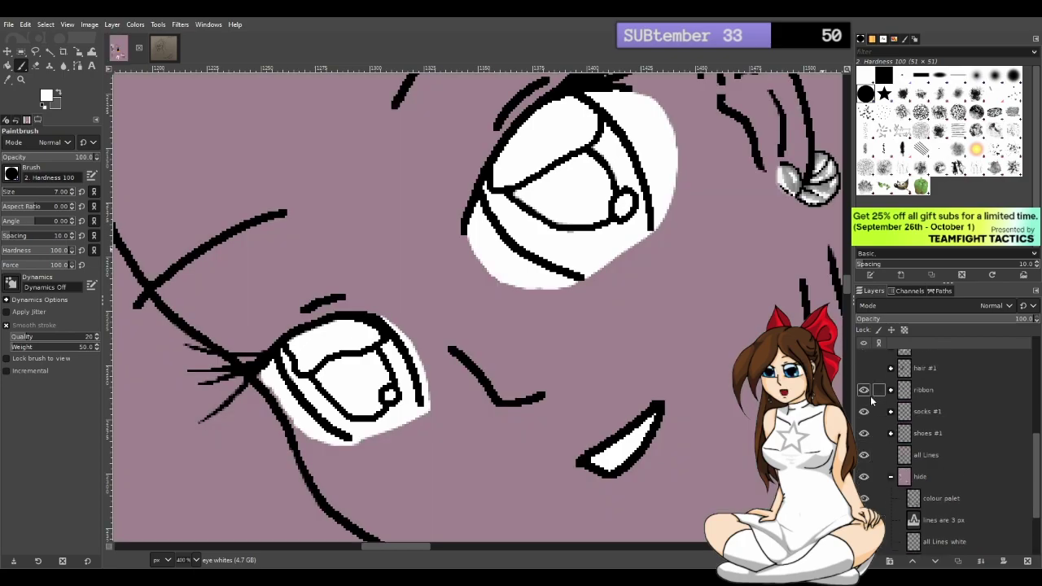
pyautogui.scroll(2, 891, 411)
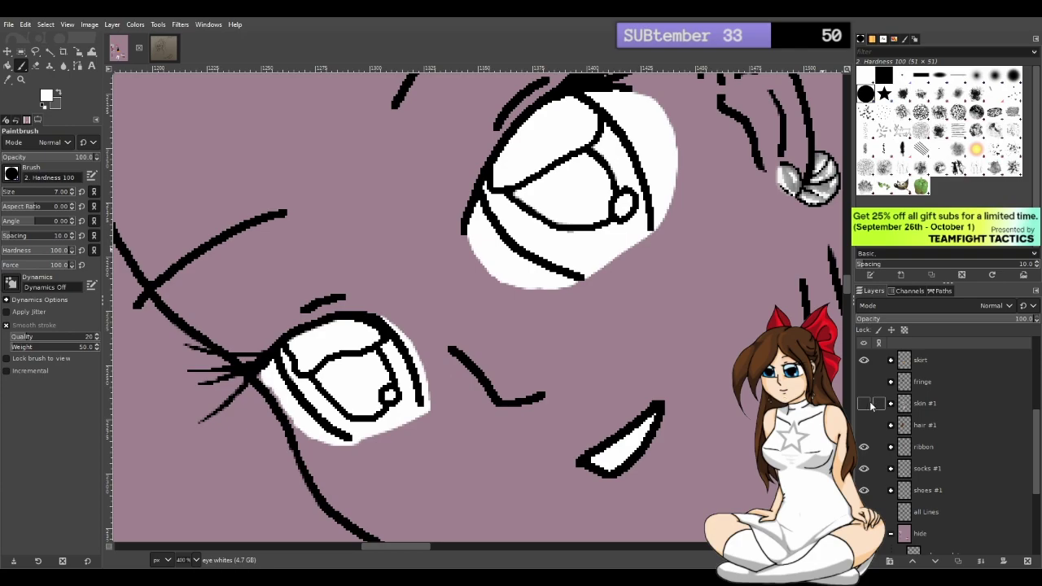
pyautogui.click(864, 403)
pyautogui.scroll(-2, 560, 323)
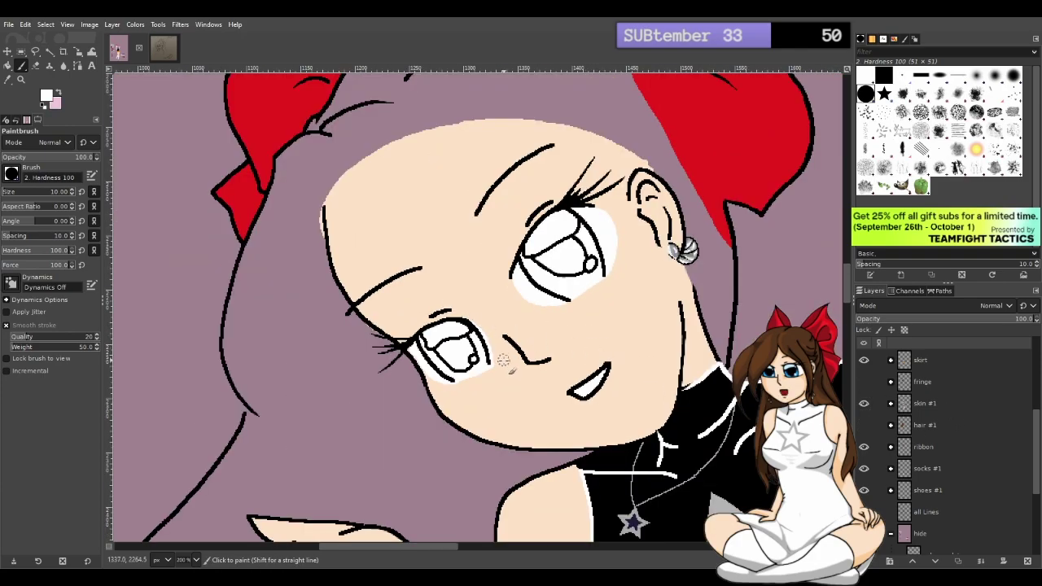
# Extend the lower edges of both eyes' white areas on the eye whites layer with white Paintbrush strokes at size 7
pyautogui.keyDown('ctrl'); pyautogui.scroll(2, 482, 398); pyautogui.keyUp('ctrl')
pyautogui.keyDown('ctrl'); pyautogui.scroll(-2, 445, 405); pyautogui.keyUp('ctrl')
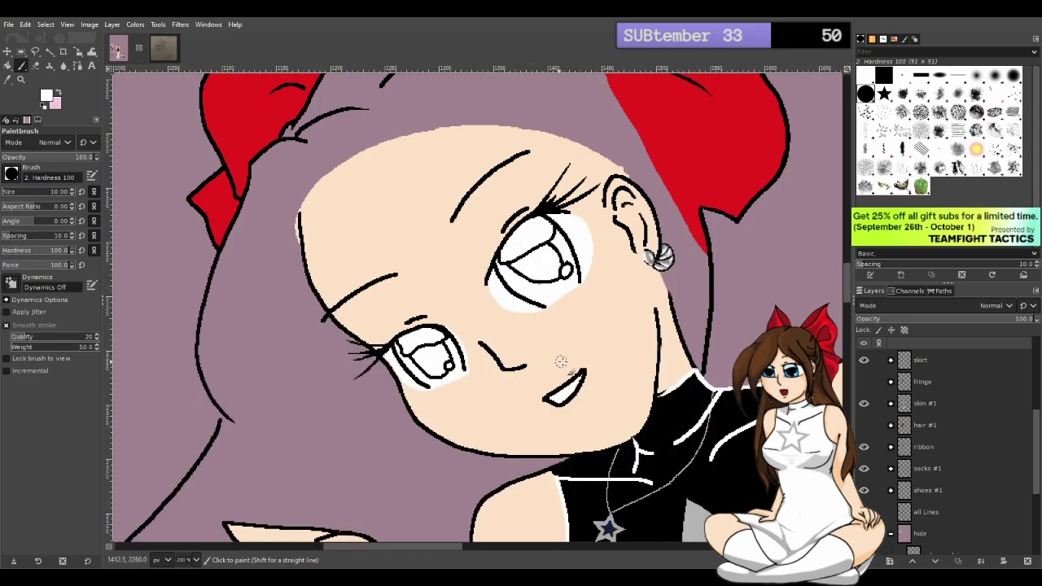
pyautogui.keyDown('ctrl'); pyautogui.scroll(-1, 574, 340); pyautogui.keyUp('ctrl')
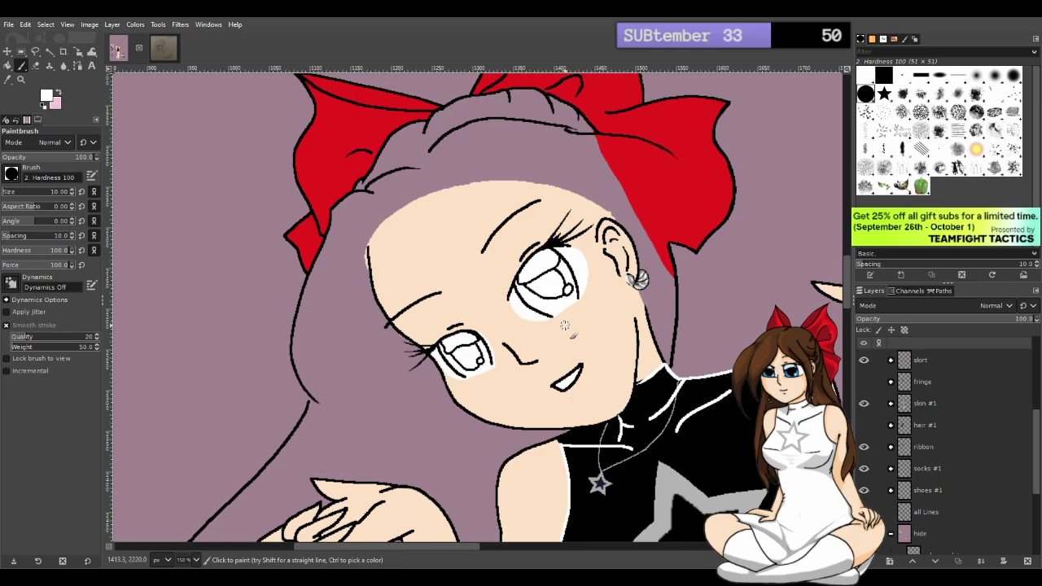
pyautogui.scroll(1, 634, 289)
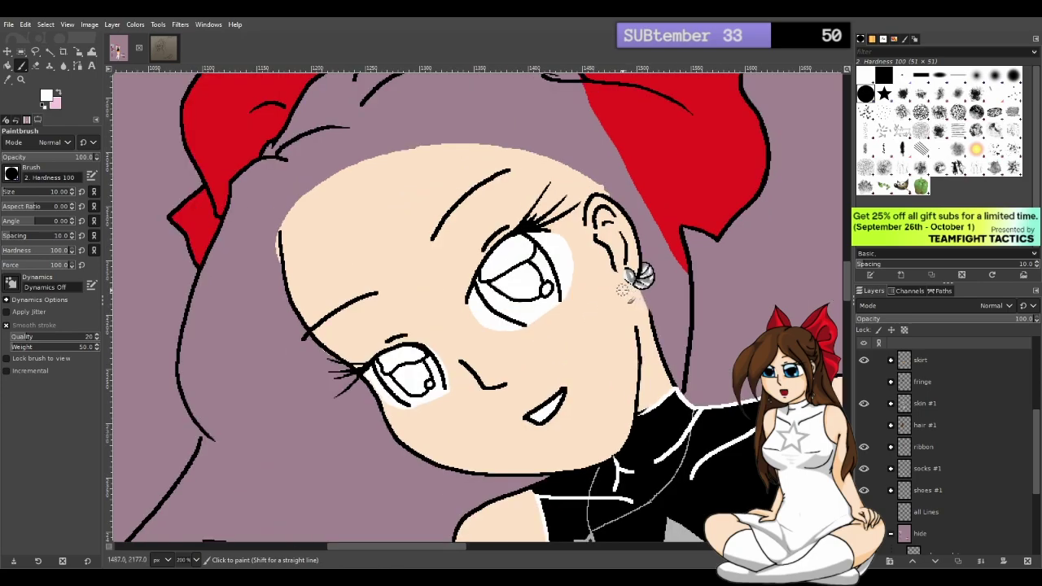
pyautogui.scroll(1, 624, 293)
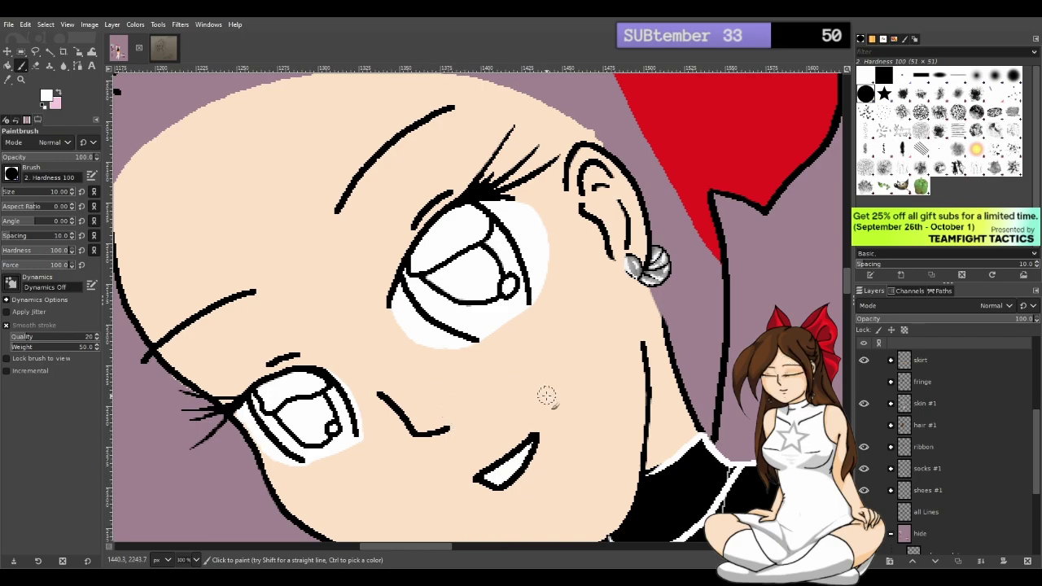
pyautogui.scroll(4, 946, 380)
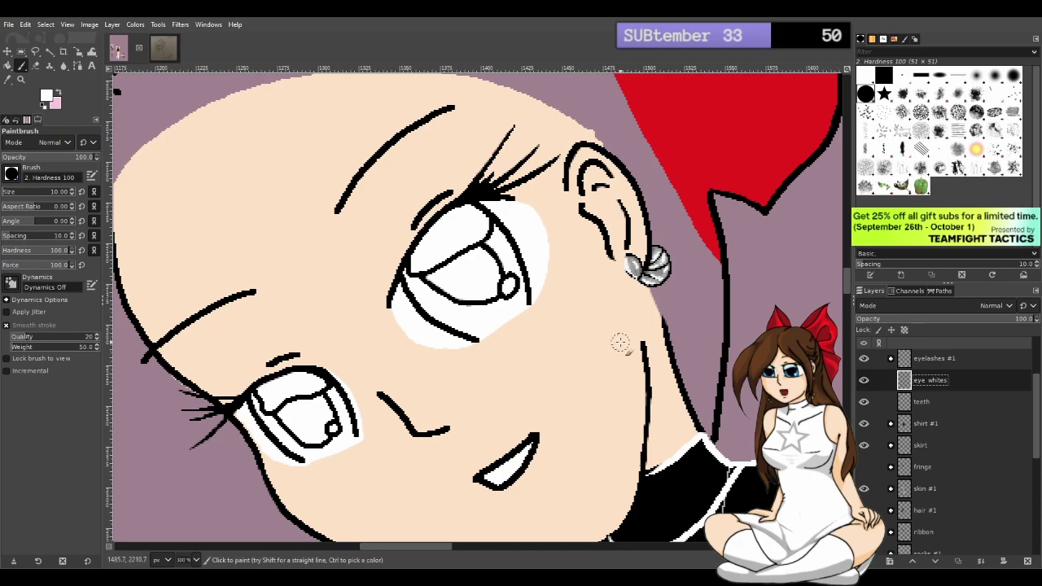
pyautogui.press('[')
pyautogui.press('[')
pyautogui.press('[')
pyautogui.moveTo(353, 441)
pyautogui.mouseDown()
pyautogui.moveTo(299, 460)
pyautogui.moveTo(329, 450)
pyautogui.mouseUp()
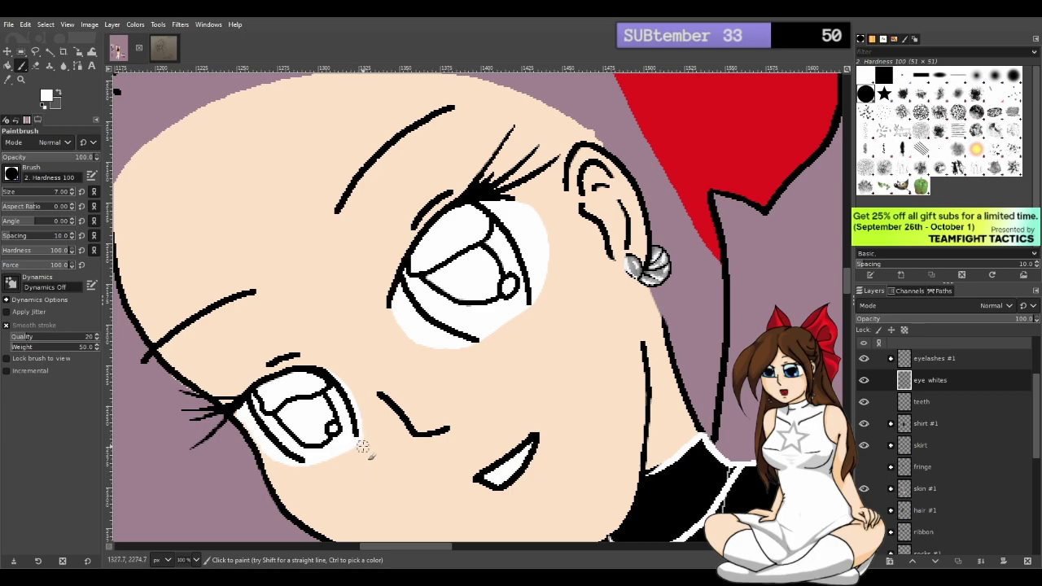
pyautogui.moveTo(355, 448); pyautogui.dragTo(313, 462)
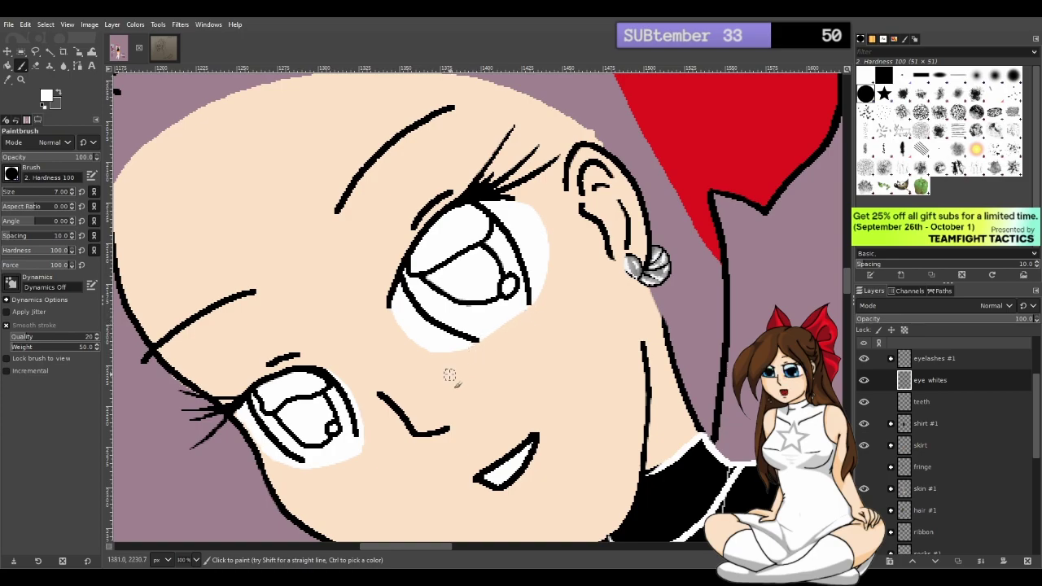
# Trim the lower edge of the smaller eye's white area with the Eraser at size 10
pyautogui.hotkey('shift', 'e')
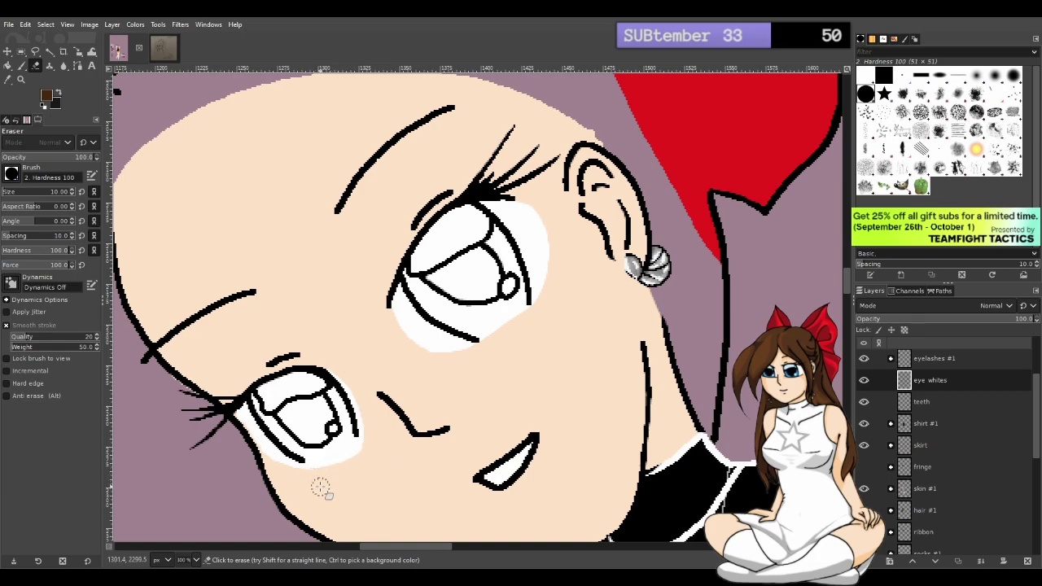
pyautogui.press('ctrl')
pyautogui.keyDown('ctrl'); pyautogui.click(321, 489); pyautogui.keyUp('ctrl')
pyautogui.press('p')
pyautogui.scroll(3, 322, 489)
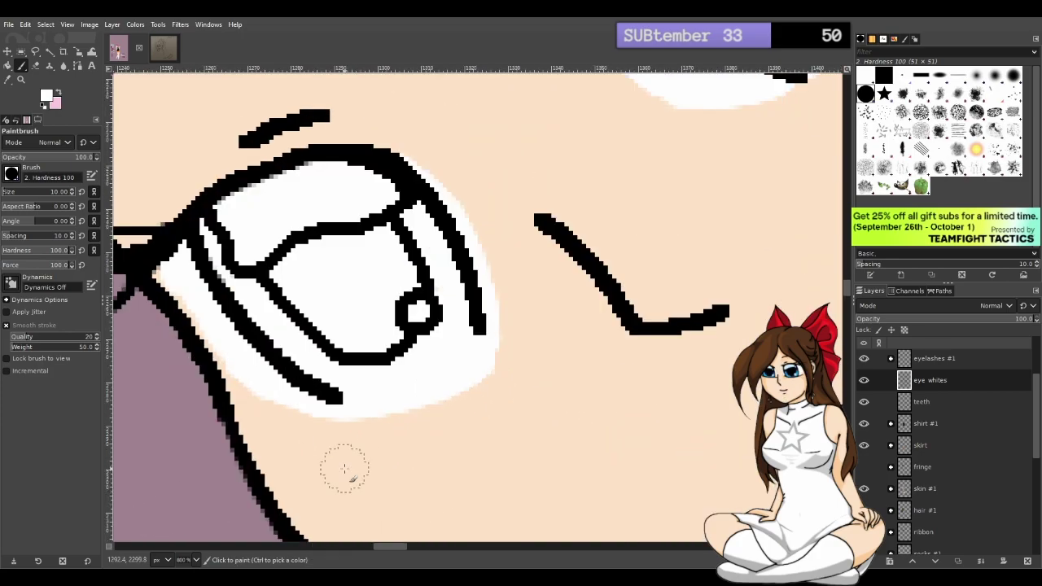
pyautogui.hotkey('shift', 'e')
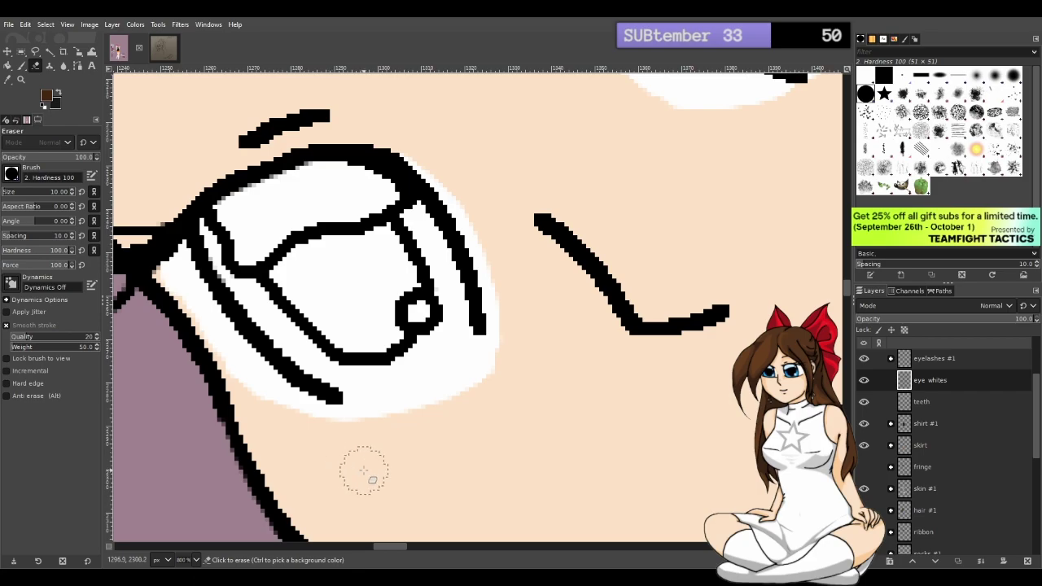
pyautogui.click(510, 382)
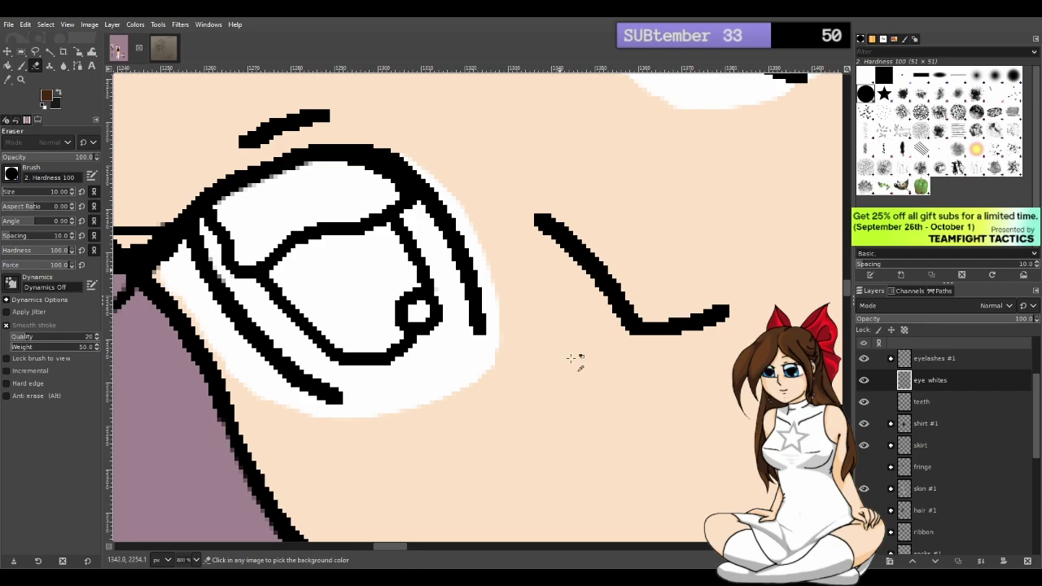
# Examine both eye whites against the skin colour, in the full figure and close up on the face
pyautogui.moveTo(848, 290); pyautogui.dragTo(848, 295)
pyautogui.press('p')
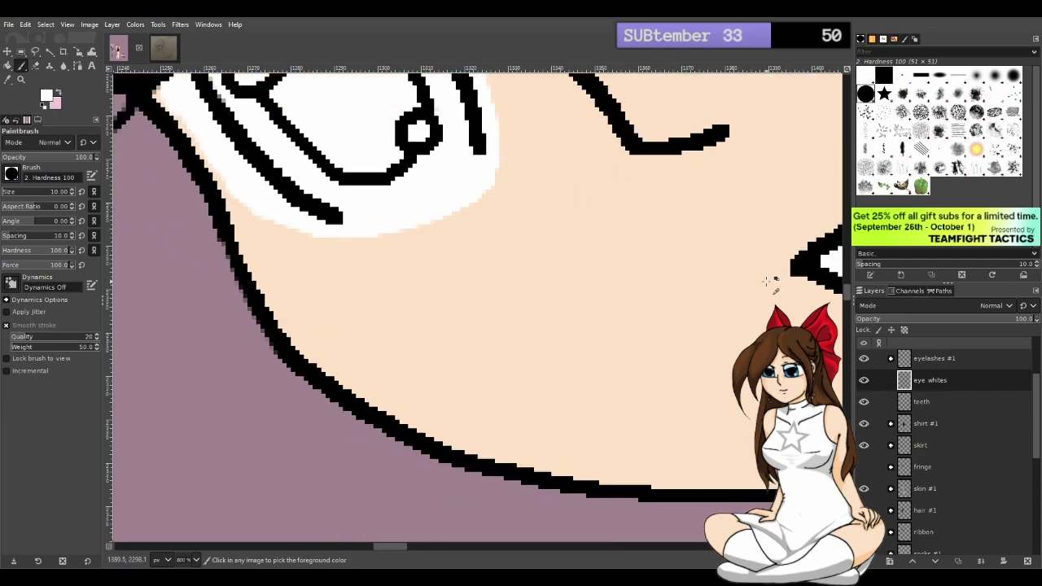
pyautogui.scroll(-4, 765, 286)
pyautogui.press('-')
pyautogui.press('-')
pyautogui.press('-')
pyautogui.press('-')
pyautogui.press('-')
pyautogui.press('-')
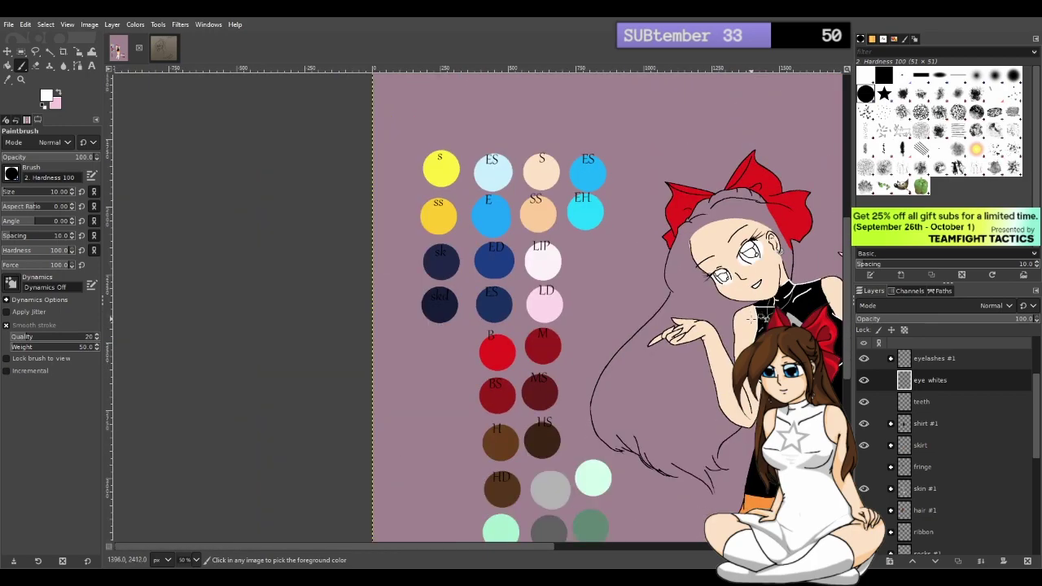
pyautogui.moveTo(449, 548); pyautogui.dragTo(481, 545)
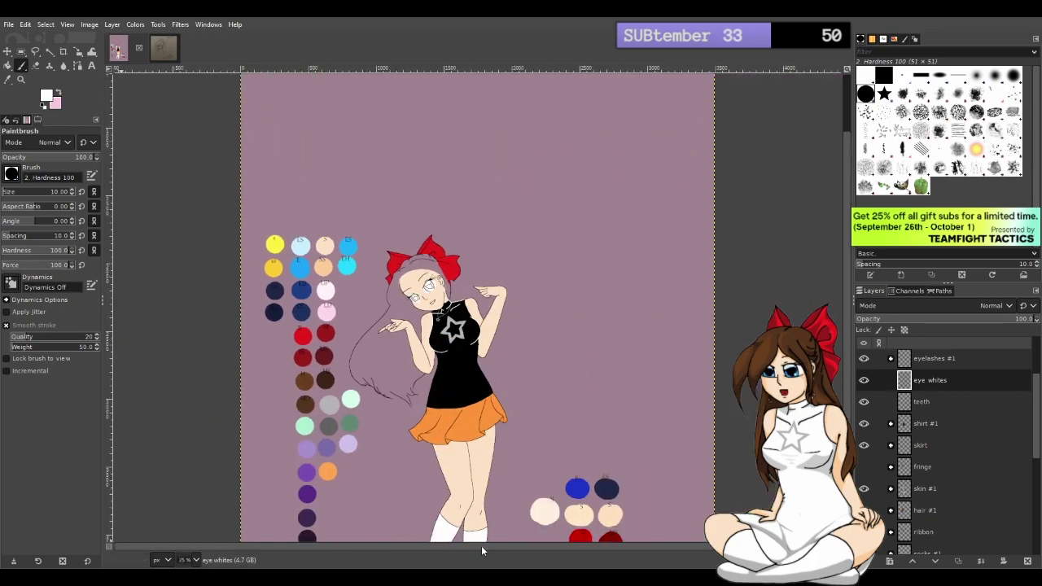
pyautogui.scroll(2, 444, 281)
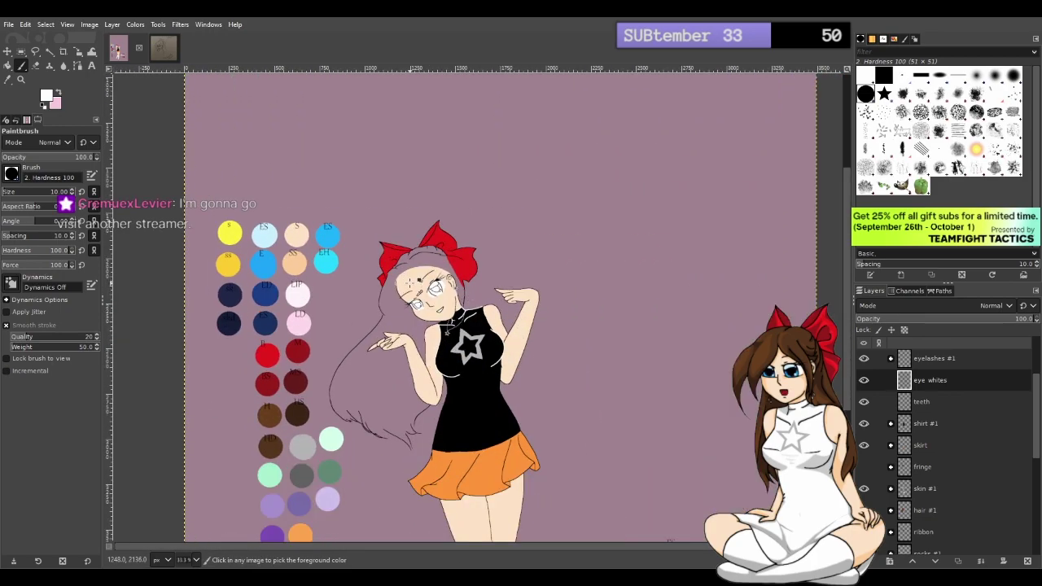
pyautogui.scroll(1, 412, 280)
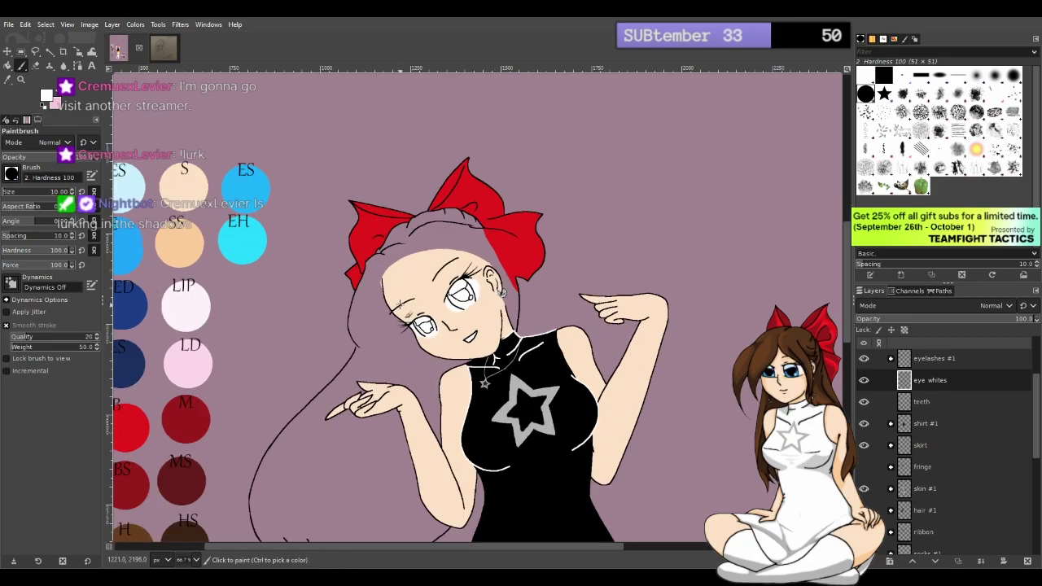
pyautogui.scroll(1, 448, 316)
pyautogui.scroll(-1, 450, 386)
pyautogui.scroll(1, 450, 387)
pyautogui.scroll(1, 440, 350)
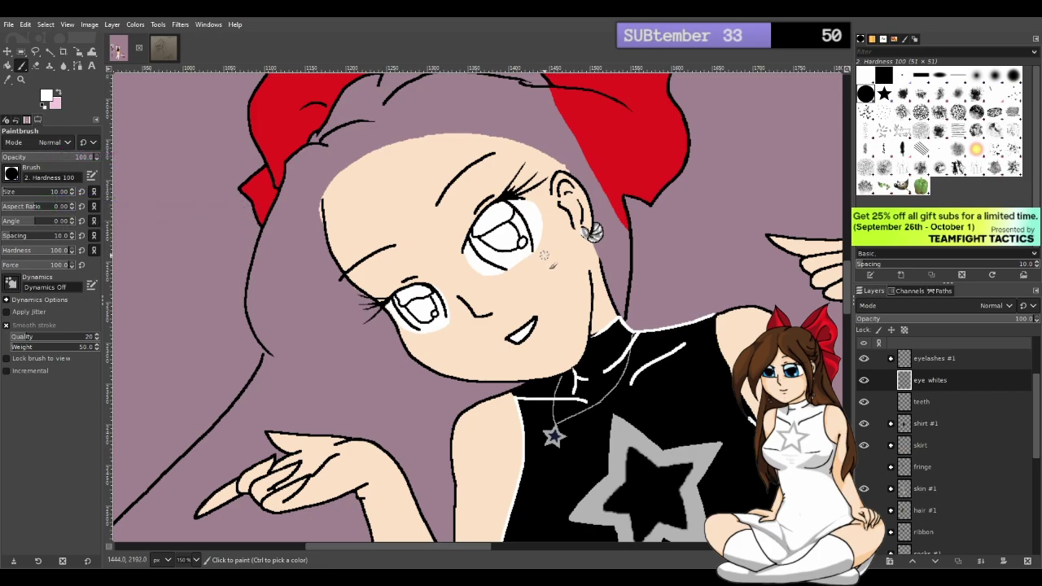
pyautogui.scroll(-2, 586, 274)
pyautogui.scroll(4, 558, 248)
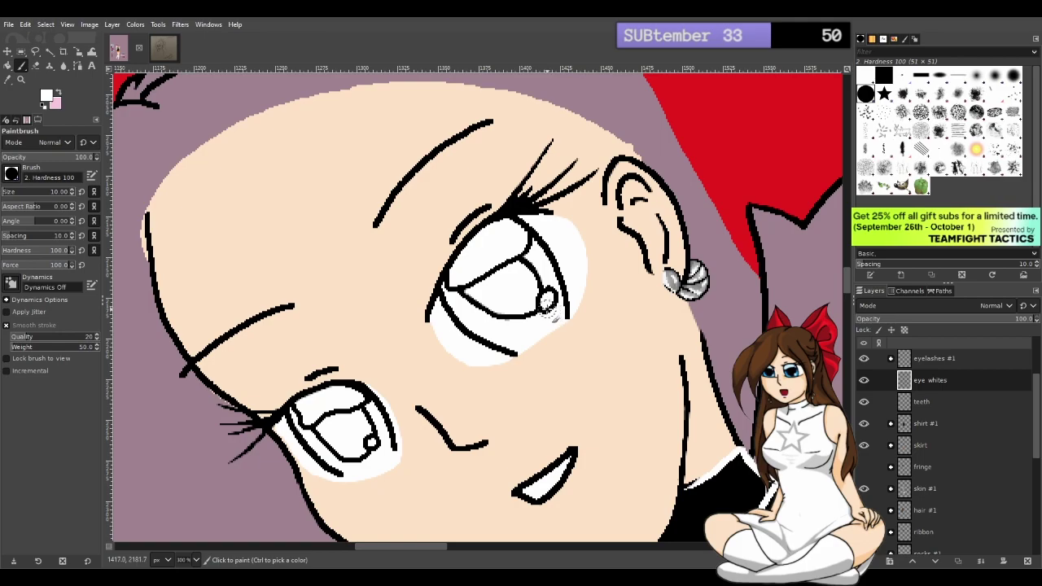
# Save the image under its current file name
pyautogui.scroll(-3, 545, 316)
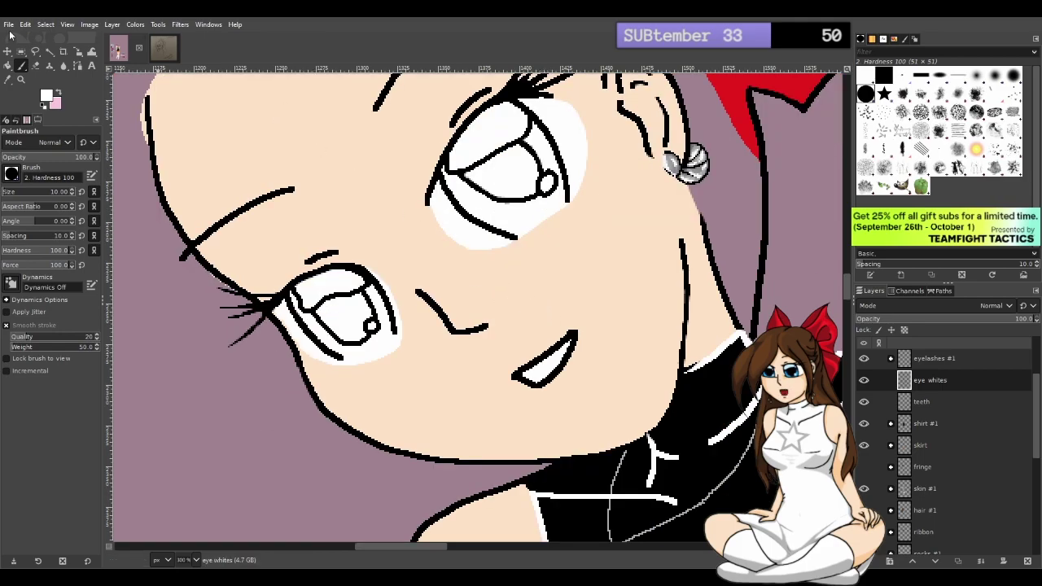
pyautogui.hotkey('ctrl', 's')
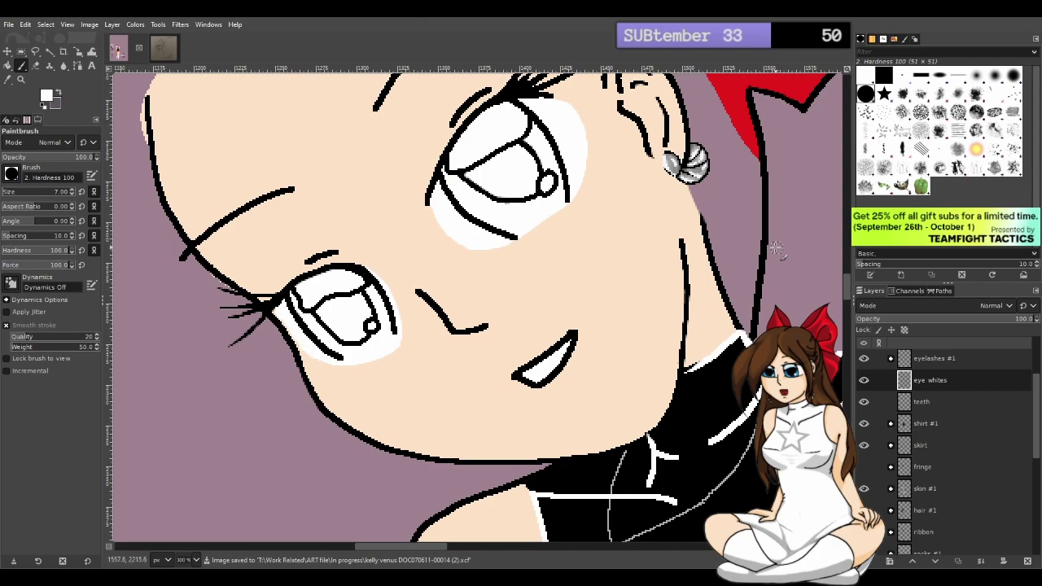
# Smooth the lower edge of the larger eye's white area with white Paintbrush strokes at size 7
pyautogui.press('[')
pyautogui.press('[')
pyautogui.press('[')
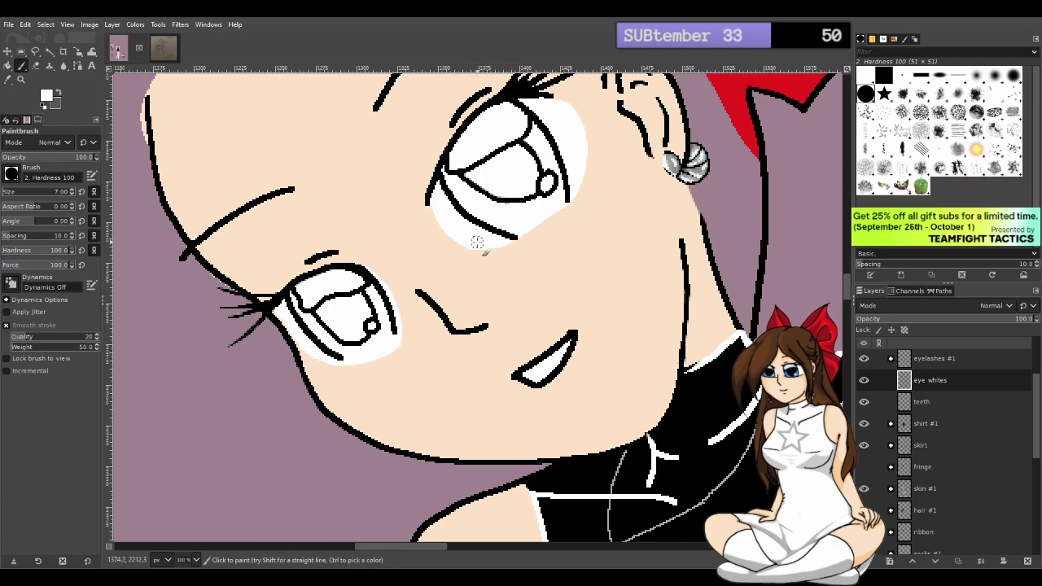
pyautogui.moveTo(524, 232)
pyautogui.mouseDown()
pyautogui.moveTo(550, 220)
pyautogui.moveTo(579, 170)
pyautogui.moveTo(559, 202)
pyautogui.mouseUp()
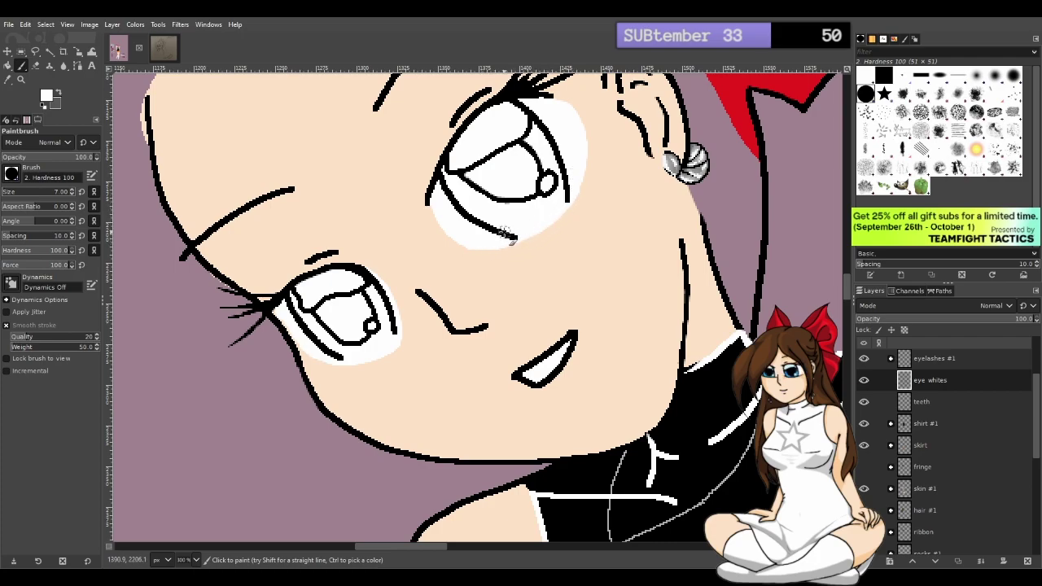
# Check the eyes within the figure and trim the larger eye's lower white edge with the Eraser at size 10
pyautogui.press('ctrl')
pyautogui.scroll(-1, 637, 250)
pyautogui.scroll(-1, 849, 293)
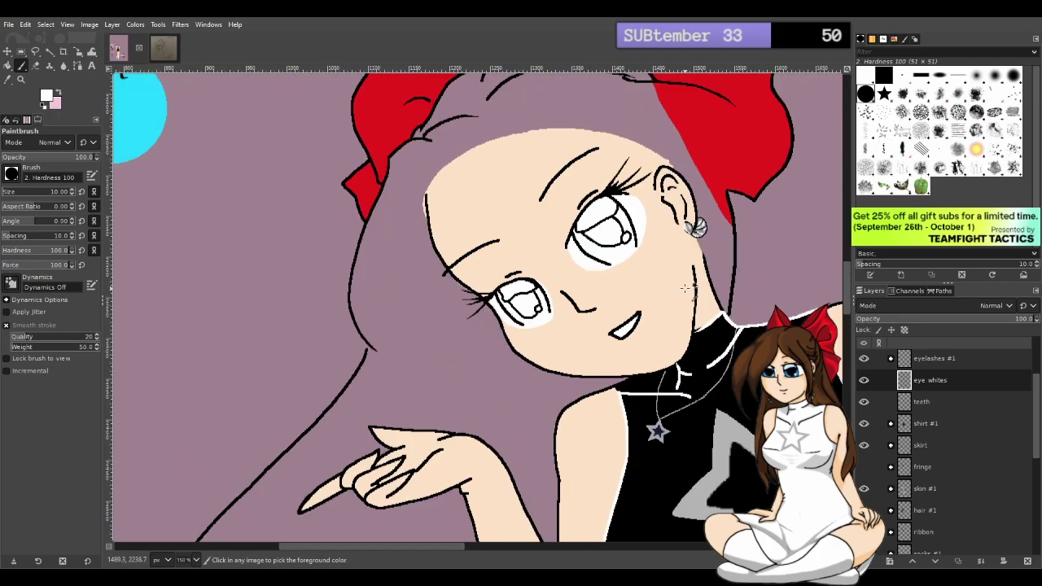
pyautogui.scroll(-3, 686, 287)
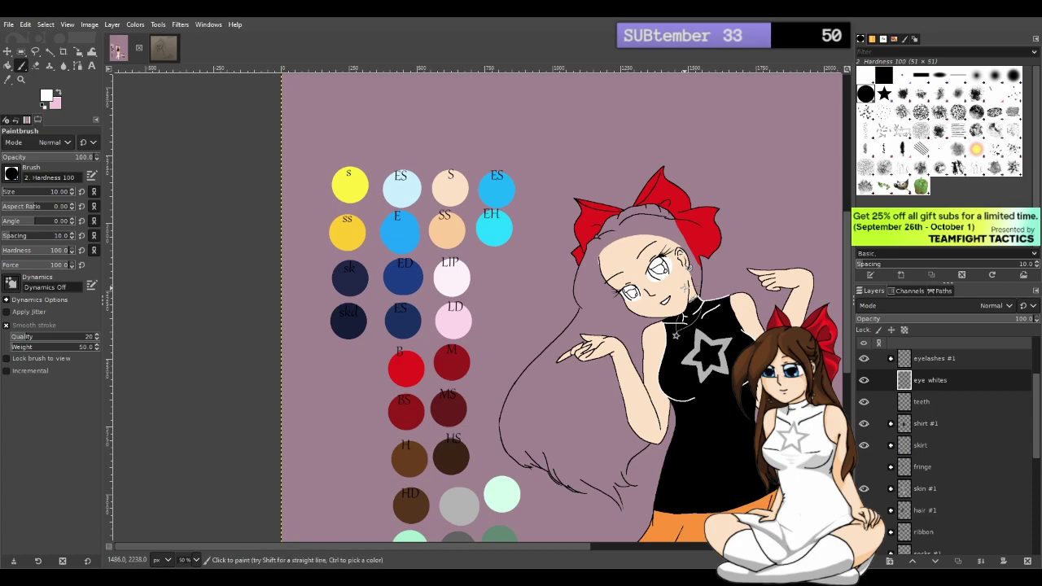
pyautogui.scroll(4, 669, 295)
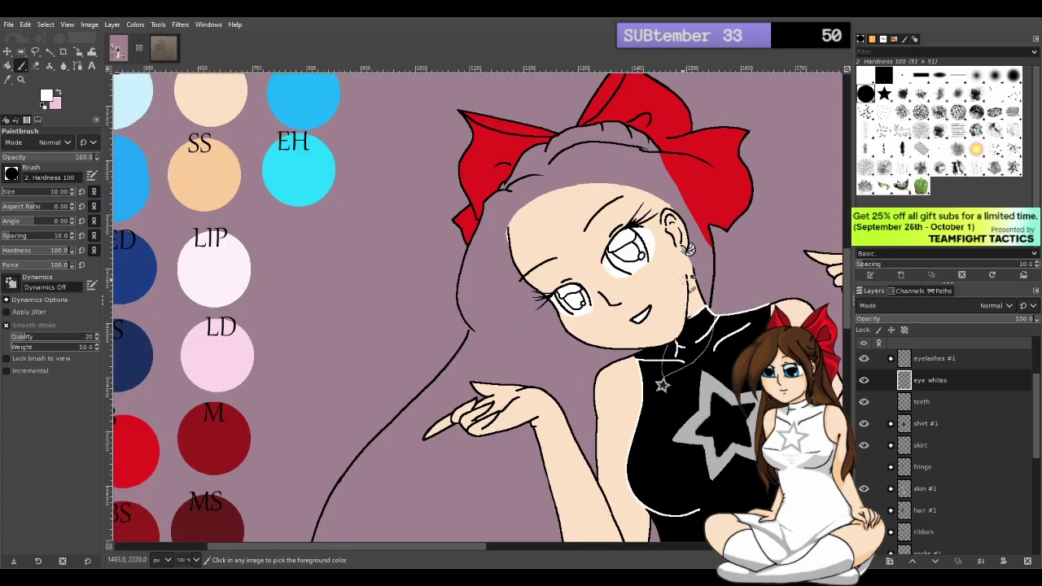
pyautogui.scroll(2, 635, 280)
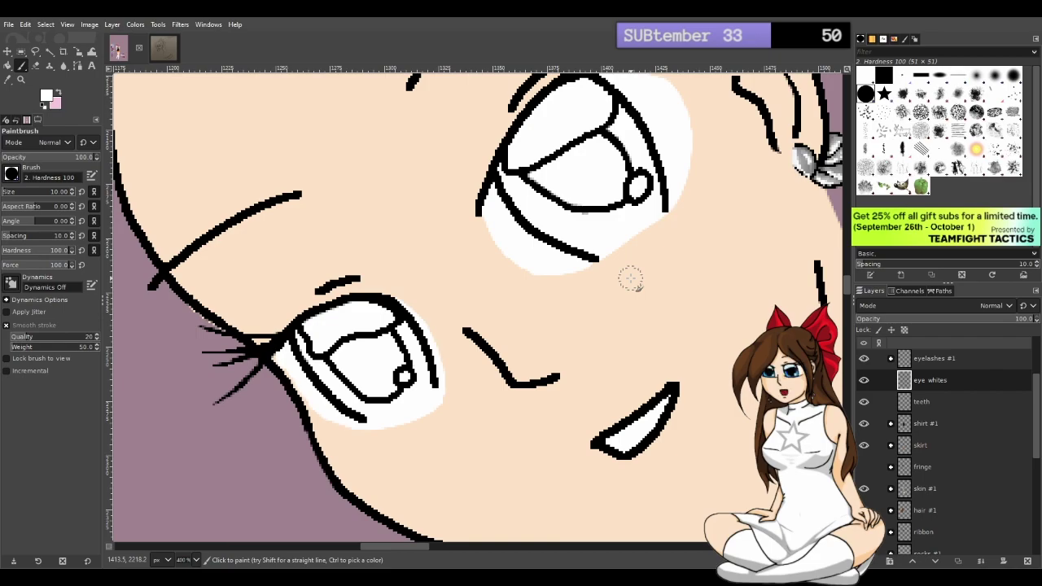
pyautogui.hotkey('shift', 'e')
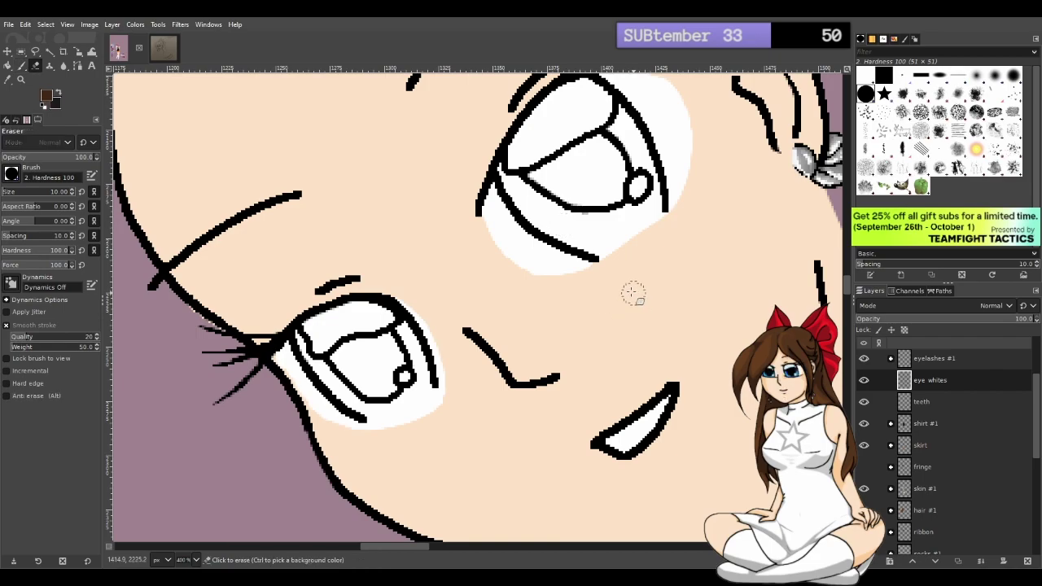
pyautogui.moveTo(616, 268); pyautogui.dragTo(550, 295)
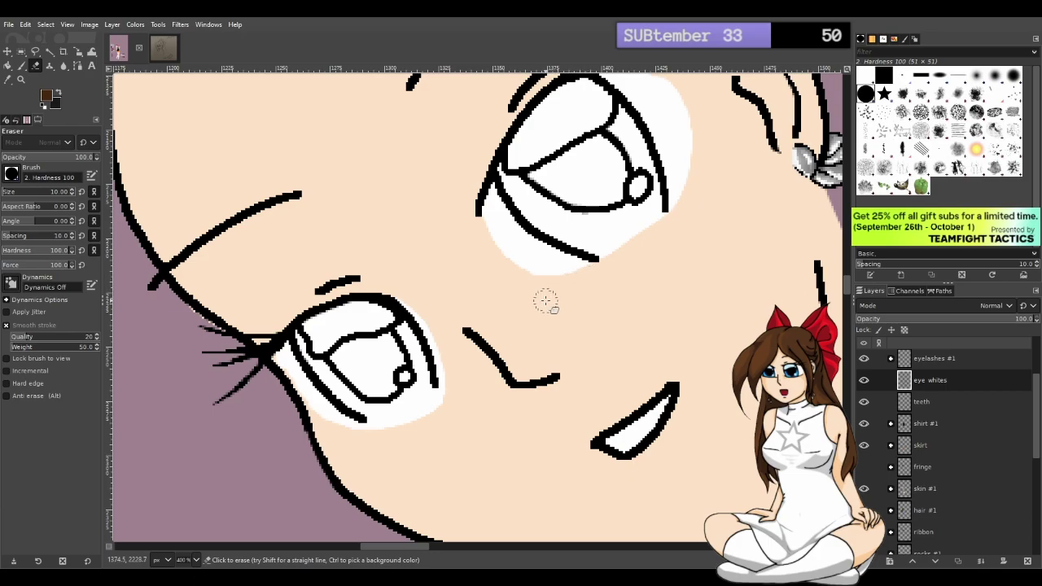
# Switch to the Paintbrush and examine the trimmed eye whites within the whole face
pyautogui.press('ctrl')
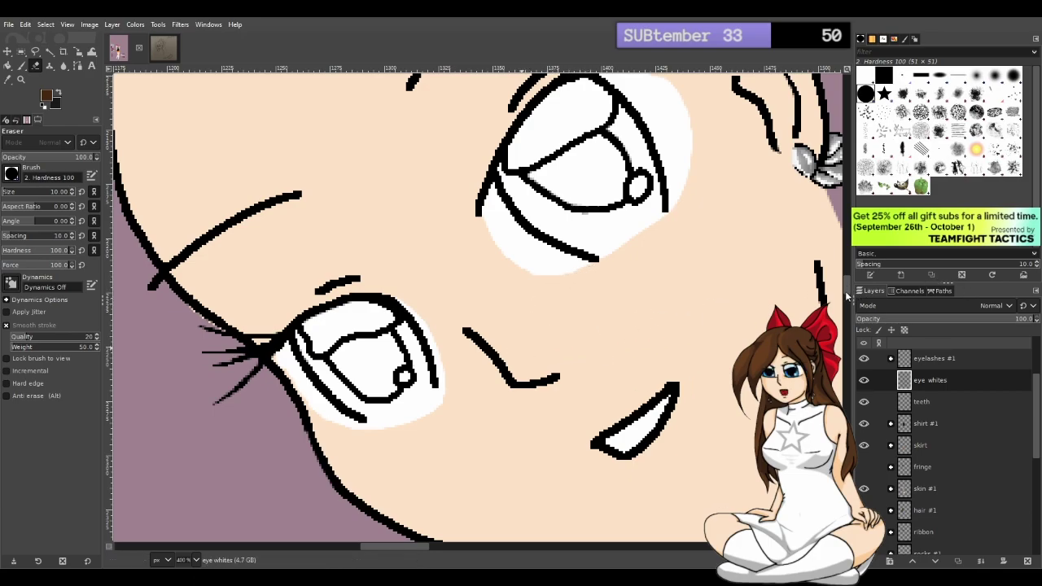
pyautogui.moveTo(849, 289); pyautogui.dragTo(849, 296)
pyautogui.press('p')
pyautogui.scroll(-2, 697, 298)
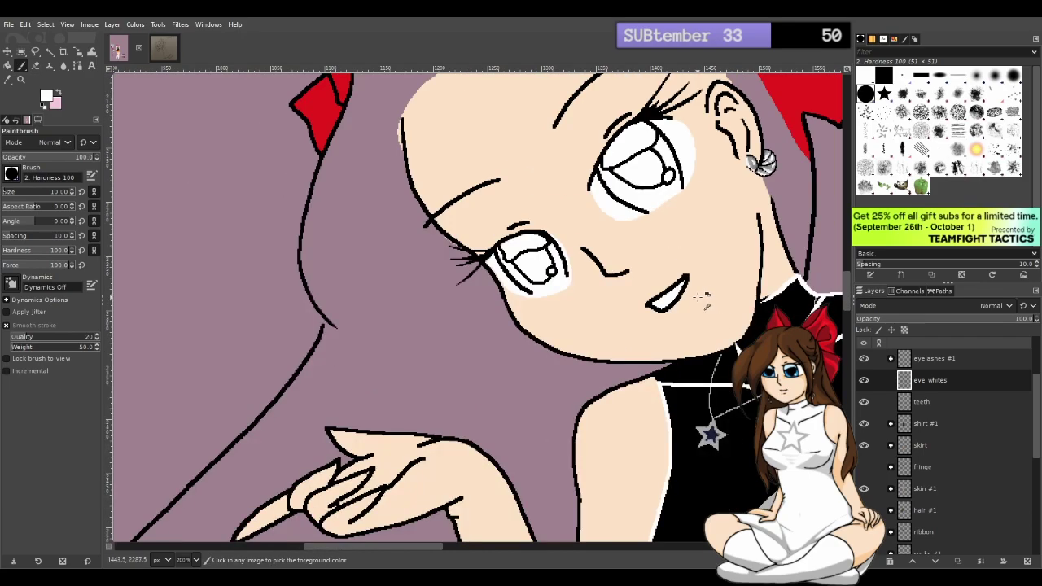
pyautogui.scroll(3, 702, 298)
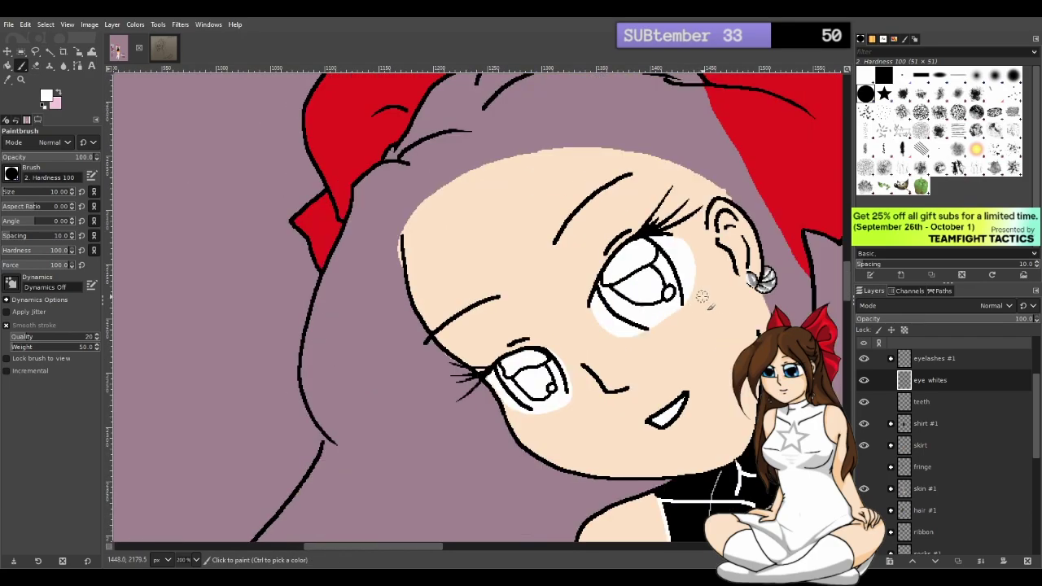
pyautogui.scroll(-3, 702, 296)
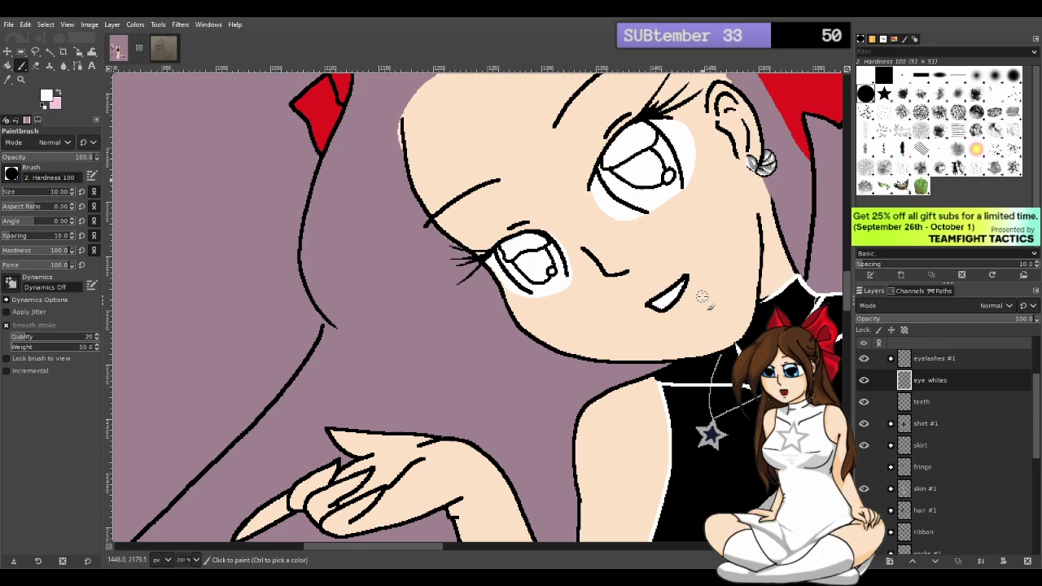
pyautogui.scroll(-3, 702, 296)
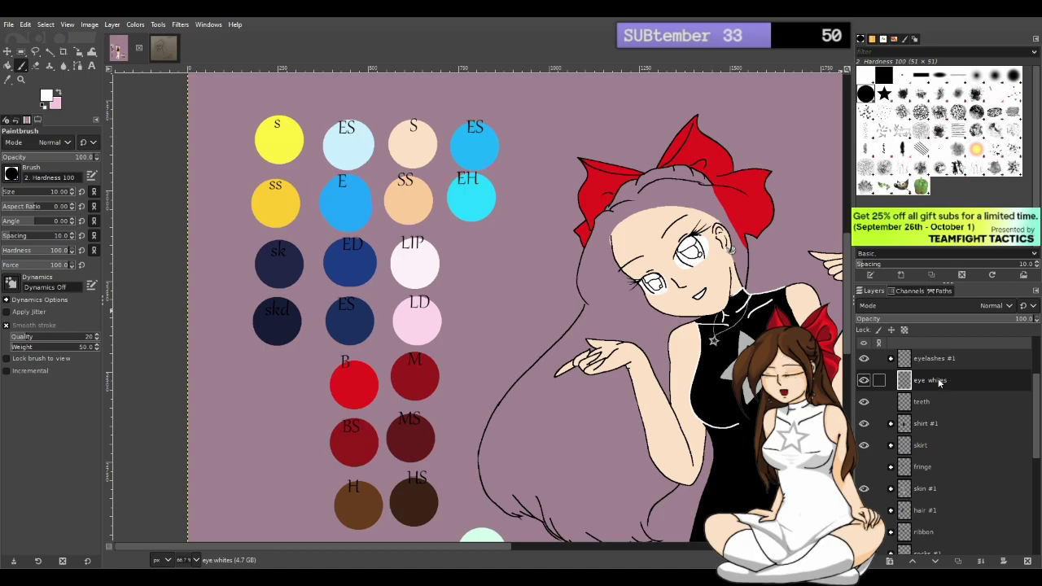
# Move the fringe layer directly above the eye whites layer and make it visible
pyautogui.scroll(-1, 942, 386)
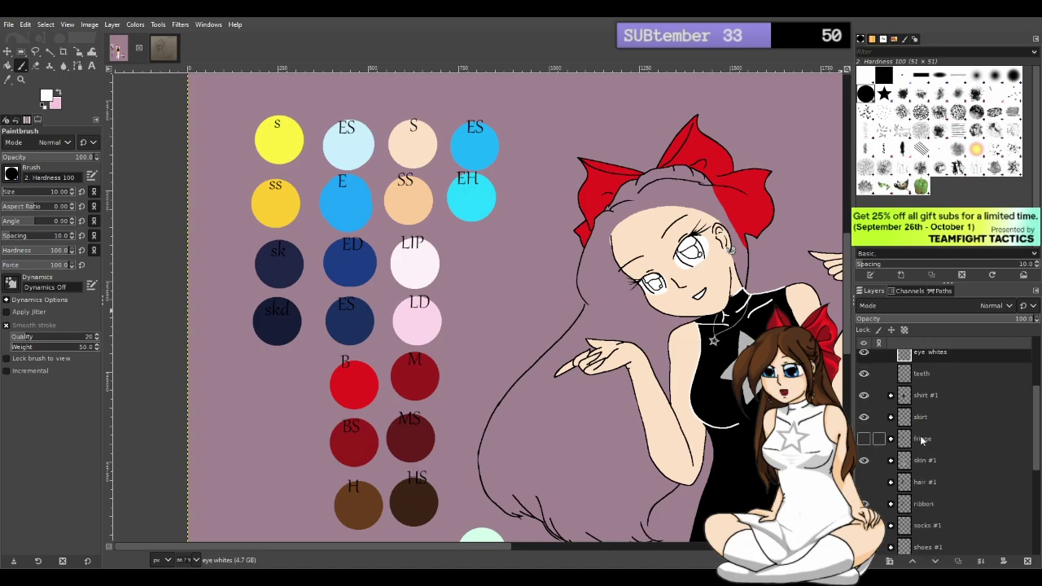
pyautogui.scroll(1, 922, 441)
pyautogui.click(918, 470)
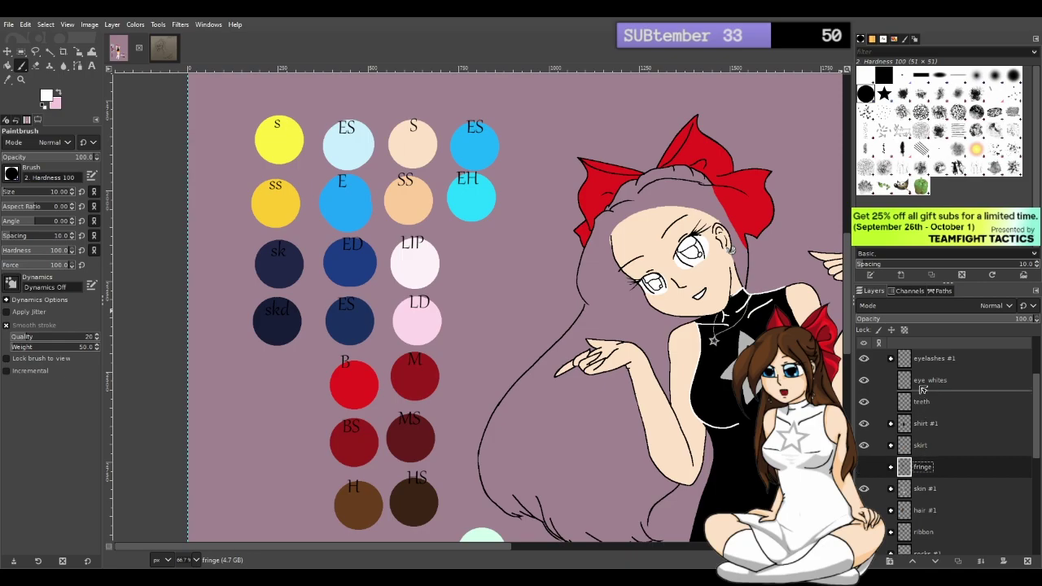
pyautogui.moveTo(924, 378); pyautogui.dragTo(923, 379)
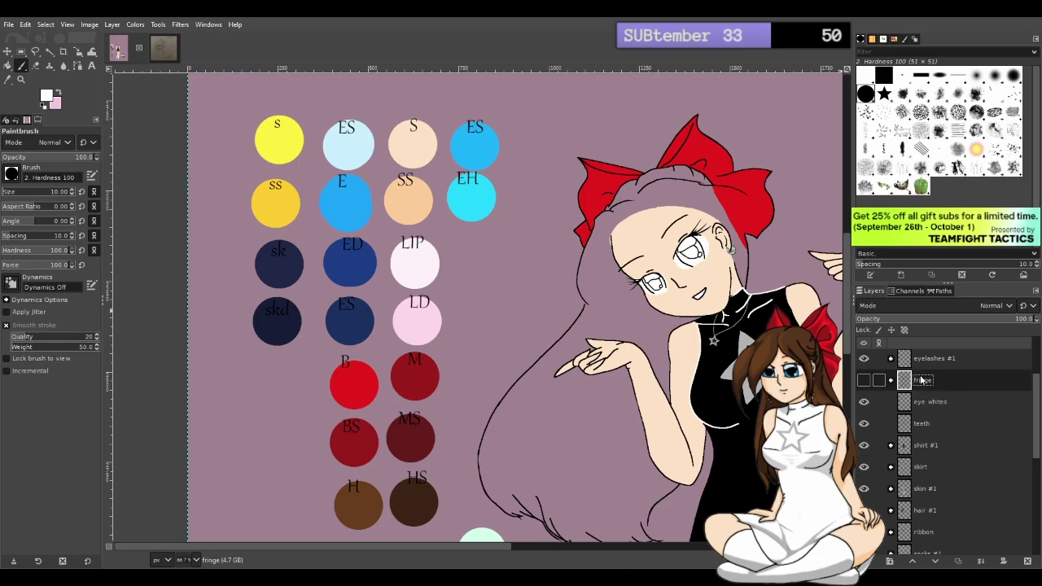
pyautogui.click(864, 381)
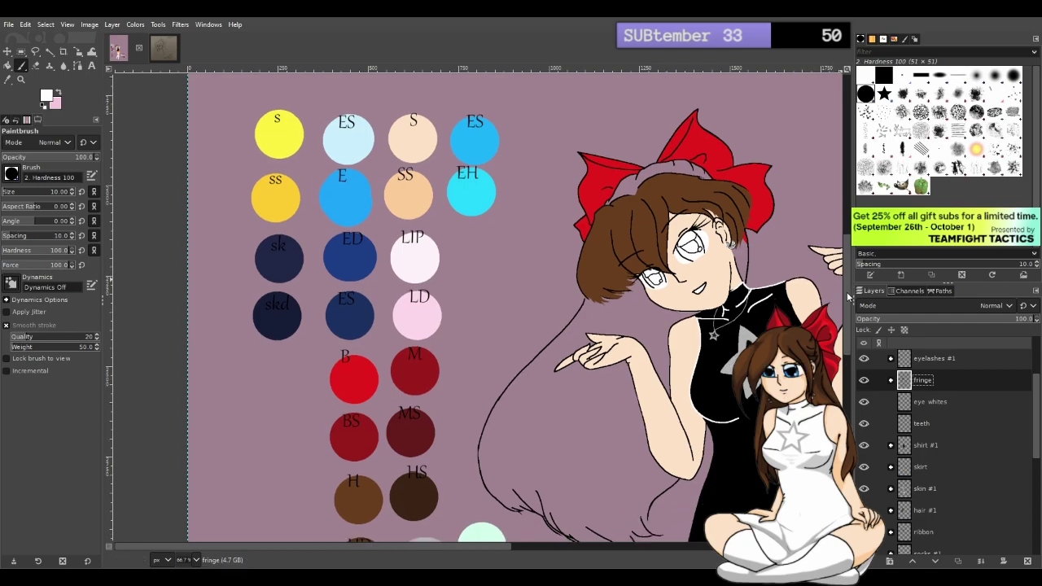
# Make the hair #1 layer visible so the long brown hair shows behind the figure
pyautogui.scroll(-2, 846, 305)
pyautogui.scroll(-1, 847, 305)
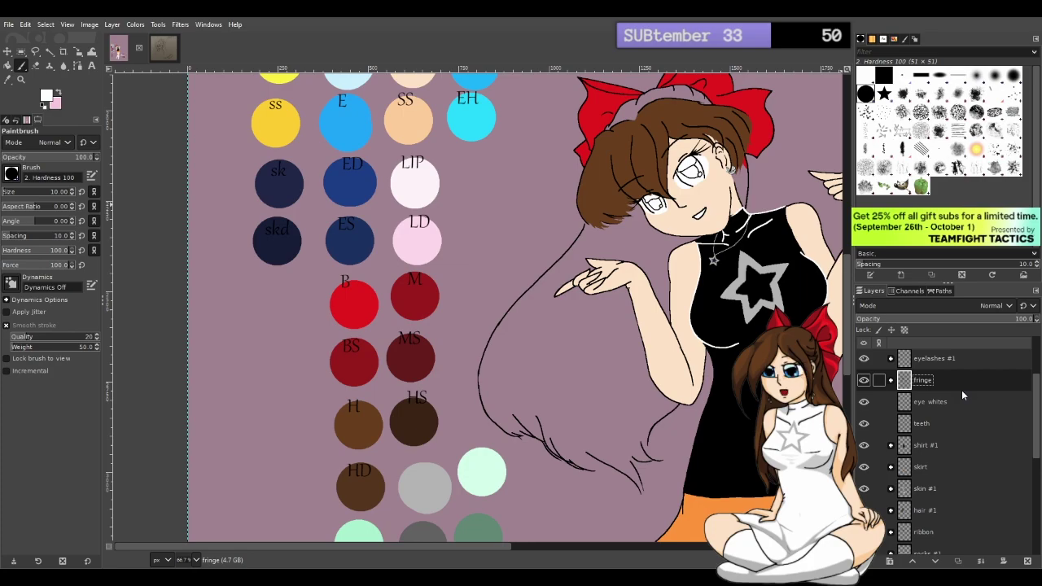
pyautogui.scroll(-2, 961, 390)
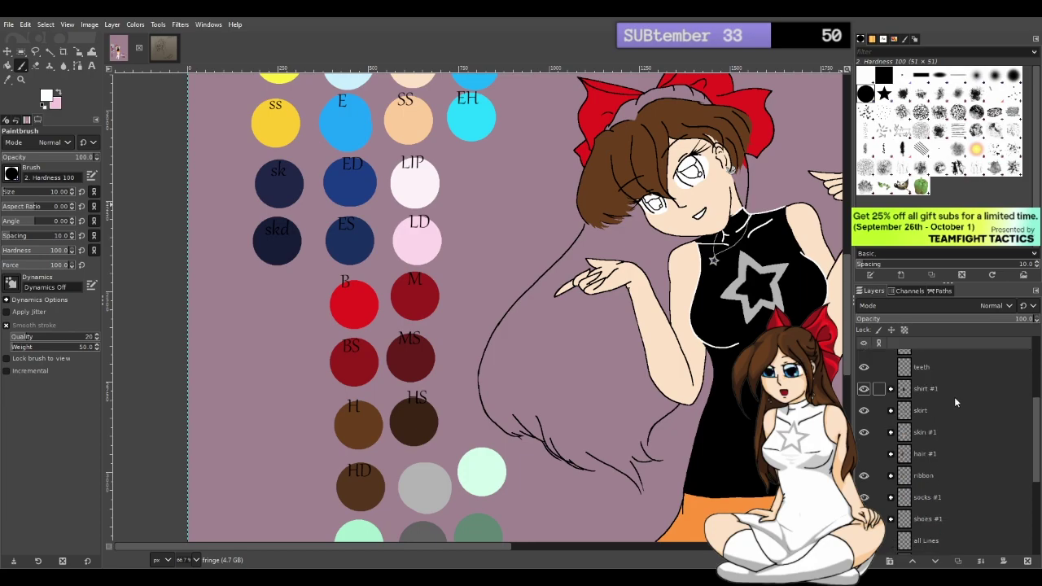
pyautogui.click(863, 453)
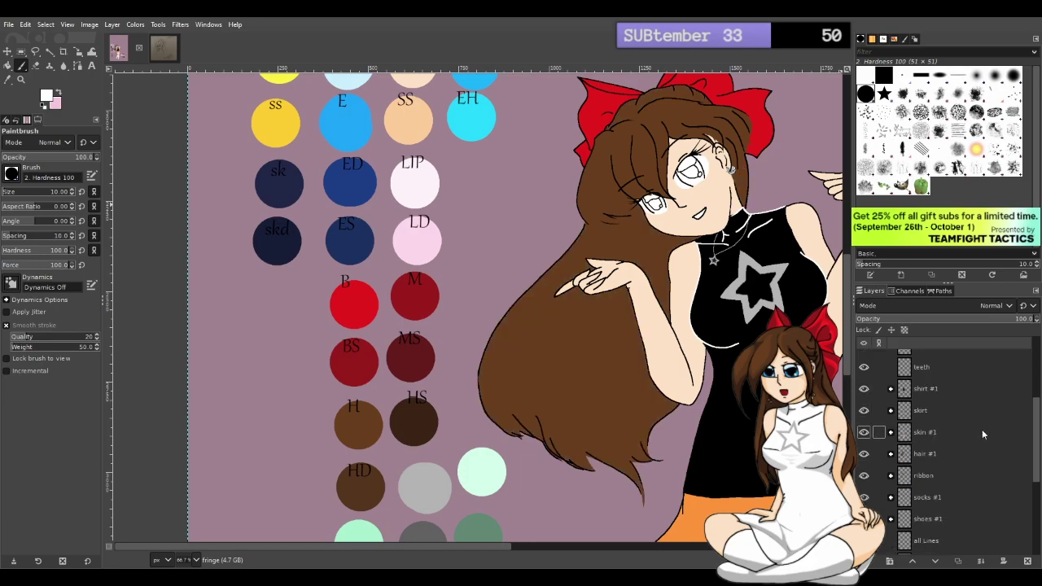
# Centre the figure in the canvas view and collapse the hide layer group
pyautogui.scroll(-1, 981, 429)
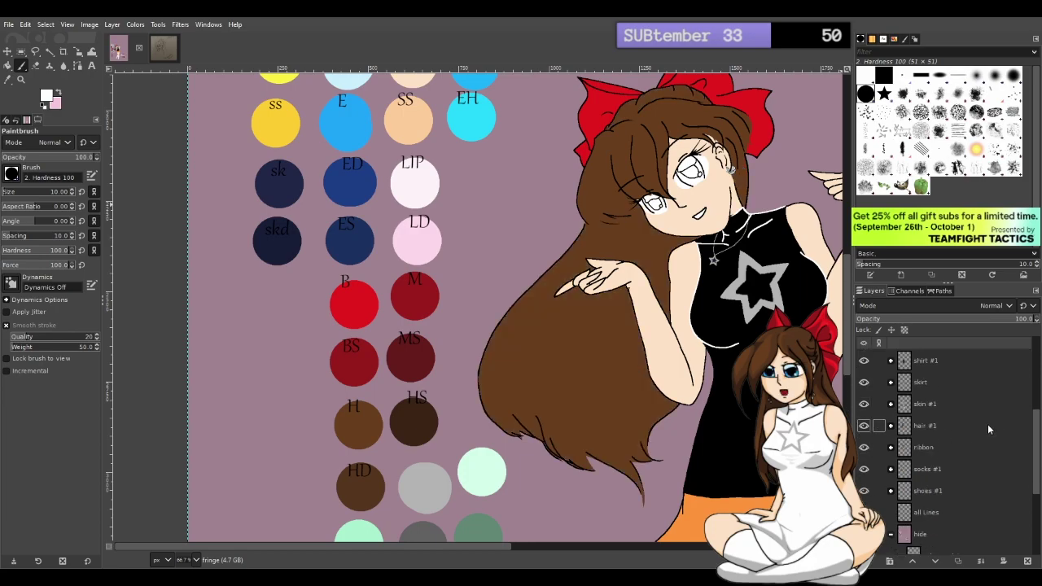
pyautogui.scroll(-1, 988, 421)
pyautogui.scroll(-2, 964, 428)
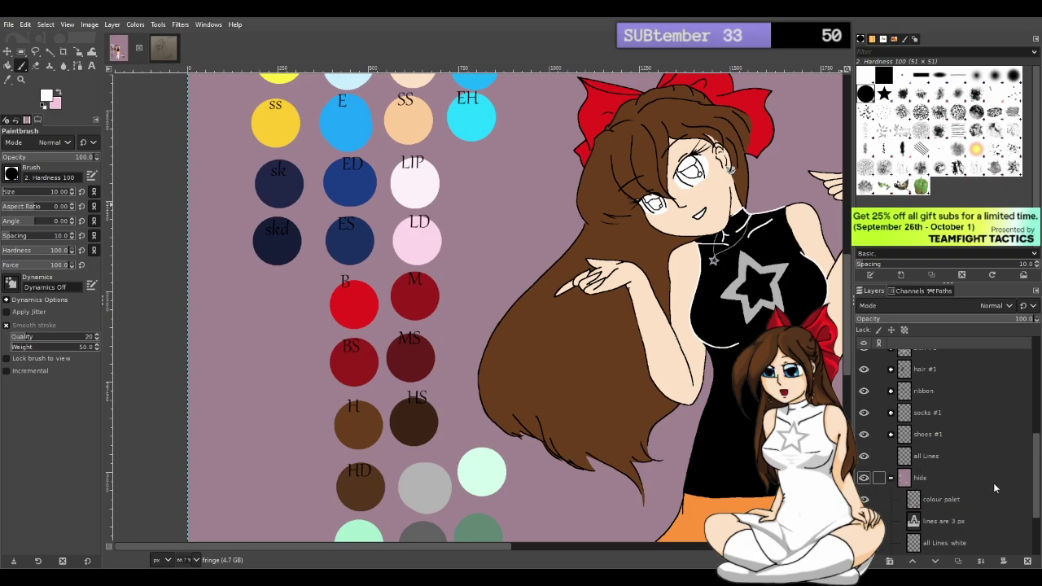
pyautogui.scroll(-1, 904, 511)
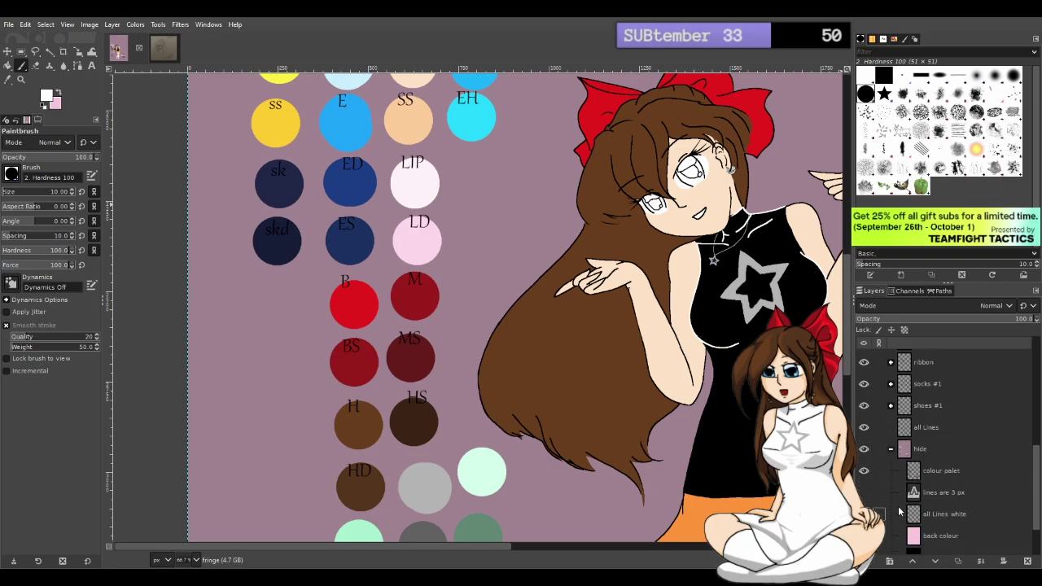
pyautogui.scroll(-3, 899, 511)
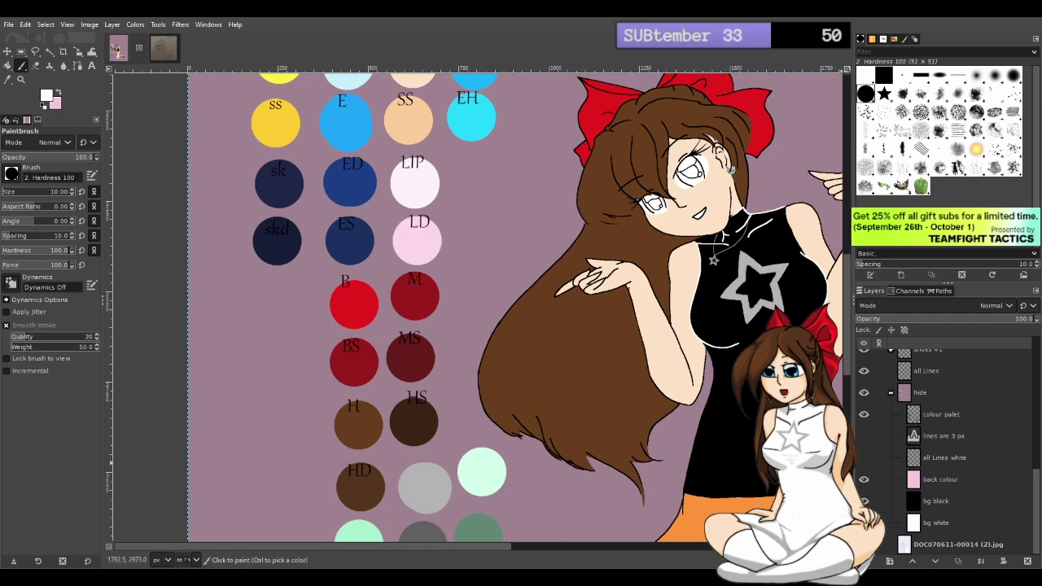
pyautogui.moveTo(460, 546); pyautogui.dragTo(547, 545)
pyautogui.scroll(2, 989, 436)
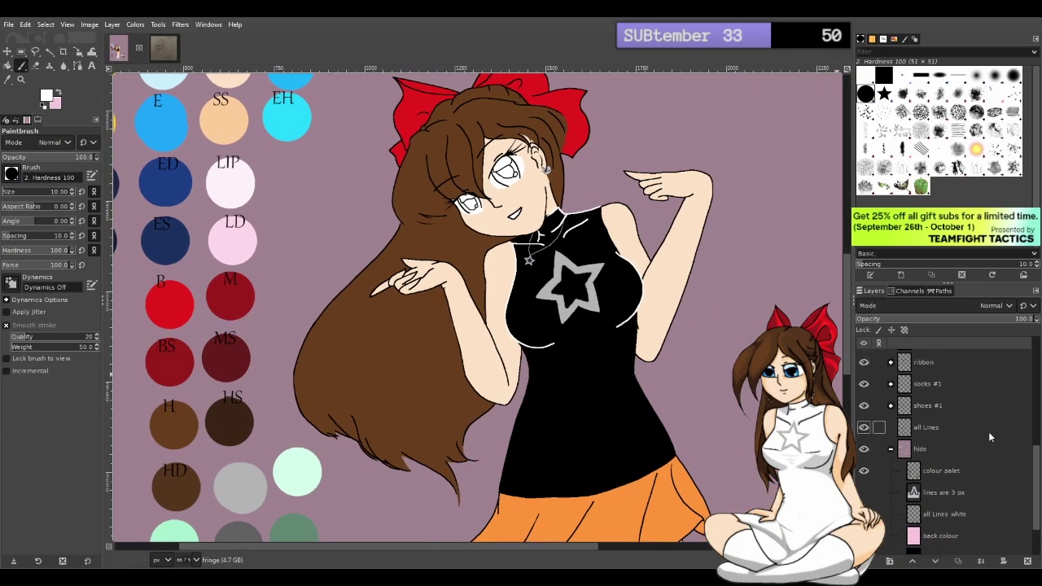
pyautogui.click(890, 449)
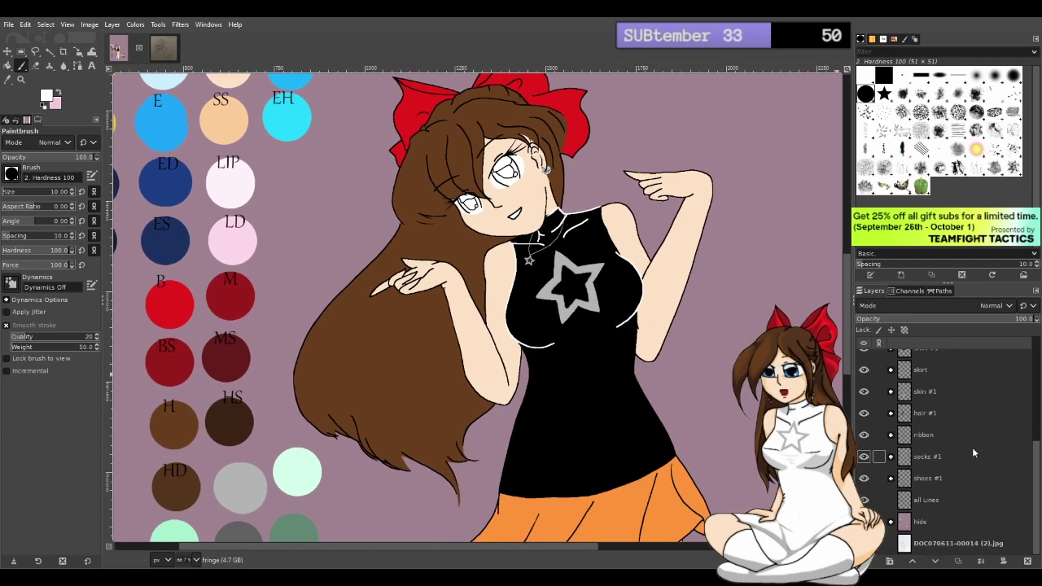
# Create a layer group directly above the eye whites layer and name it "eyes"
pyautogui.scroll(5, 972, 450)
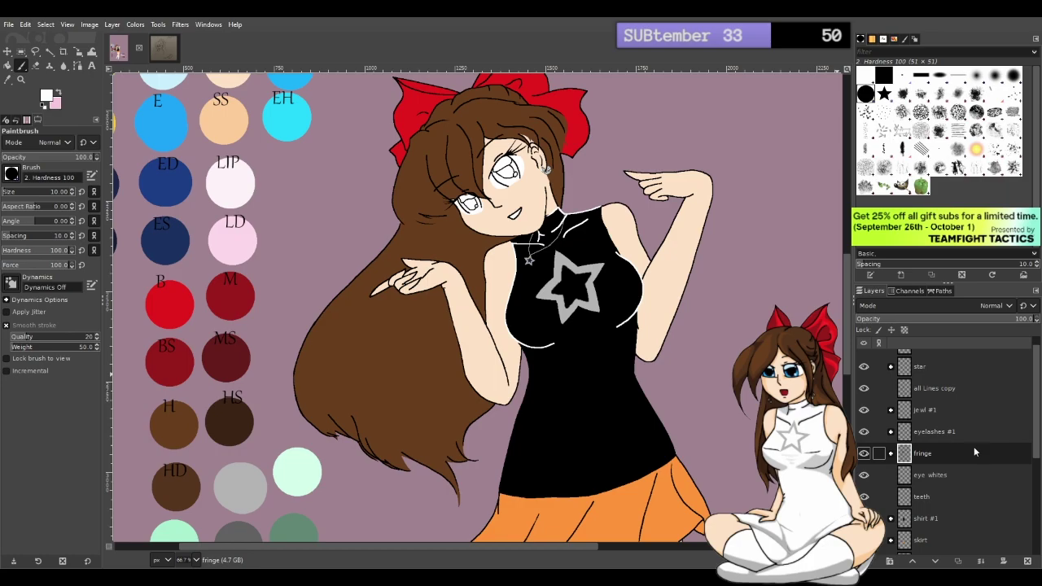
pyautogui.click(948, 485)
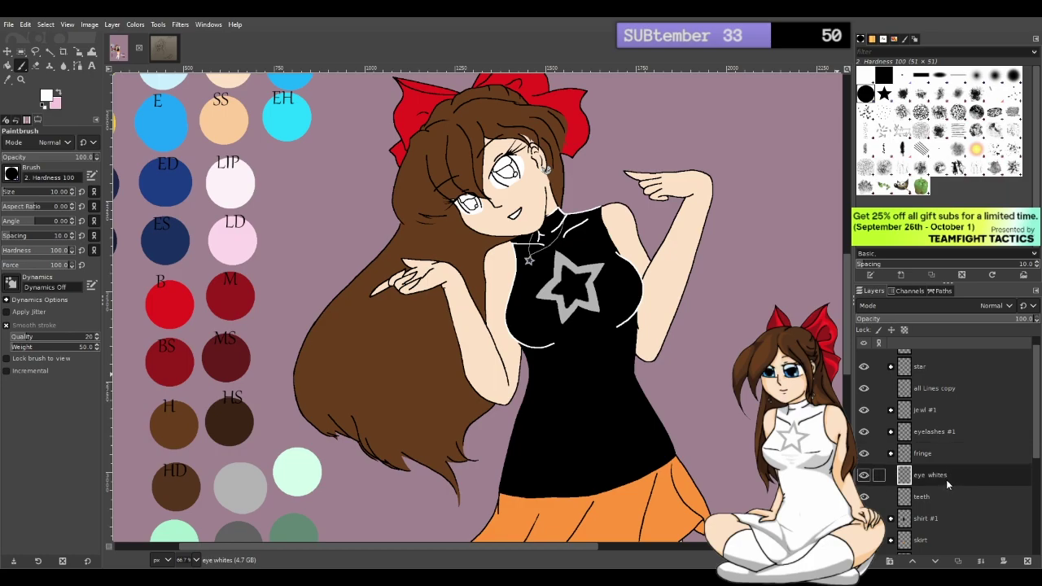
pyautogui.click(890, 561)
pyautogui.doubleClick(928, 474)
pyautogui.write('eye')
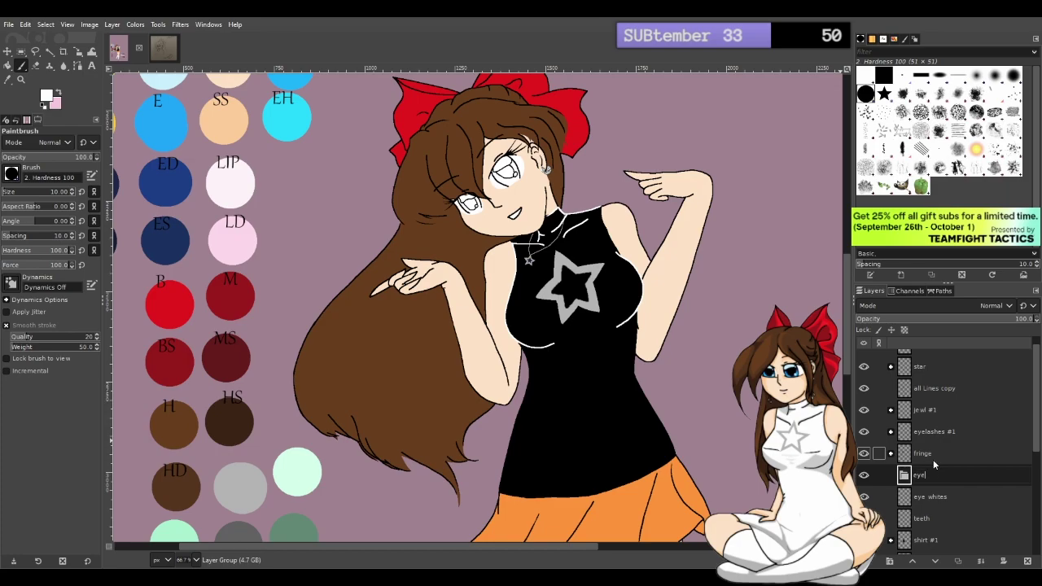
pyautogui.write('s')
# Move the eye whites and eyelashes layers into the eyes group, with eyelashes above eye whites
pyautogui.click(958, 496)
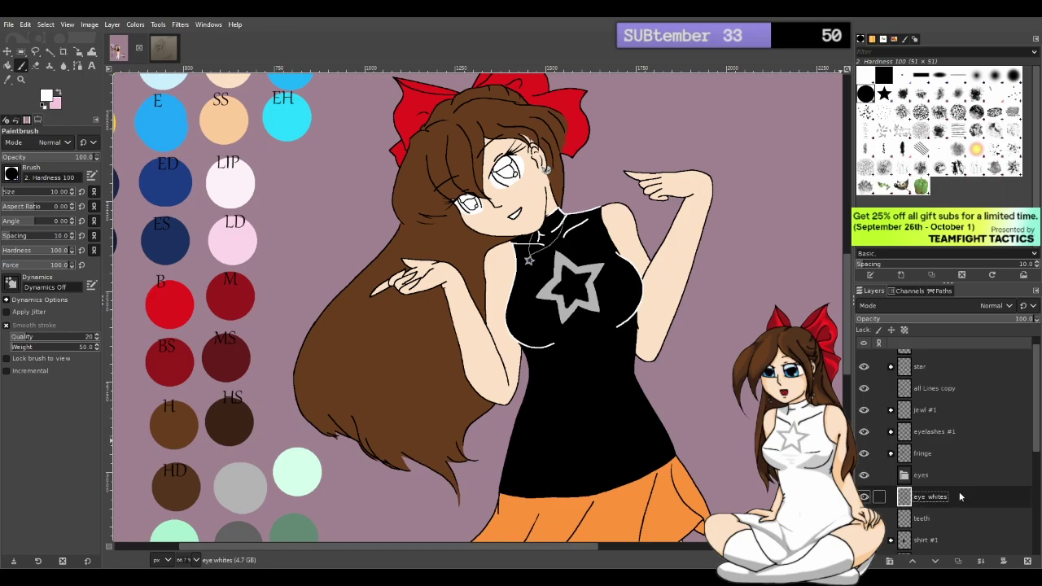
pyautogui.moveTo(949, 501); pyautogui.dragTo(942, 478)
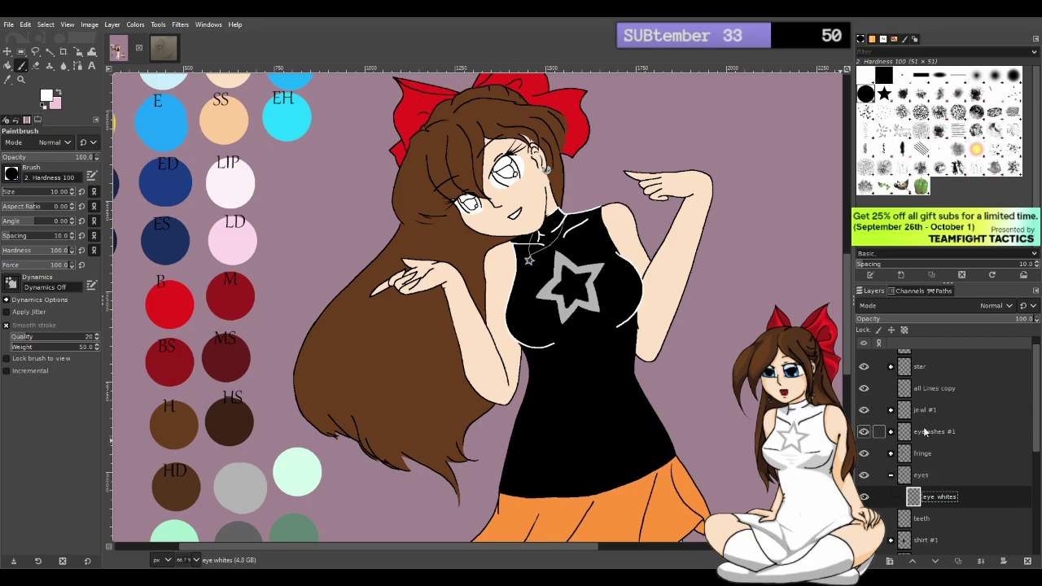
pyautogui.click(890, 431)
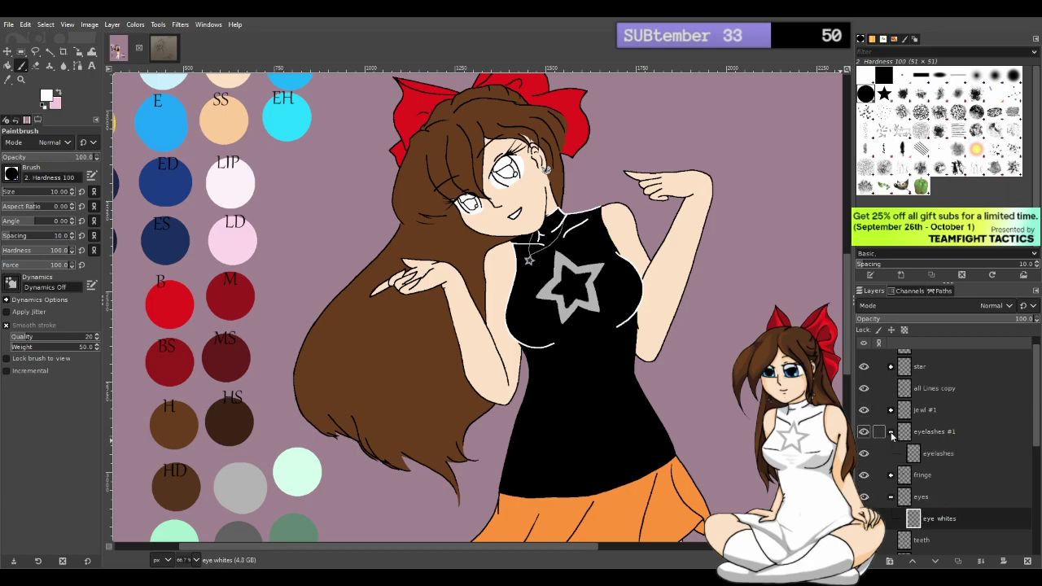
pyautogui.moveTo(936, 455); pyautogui.dragTo(934, 509)
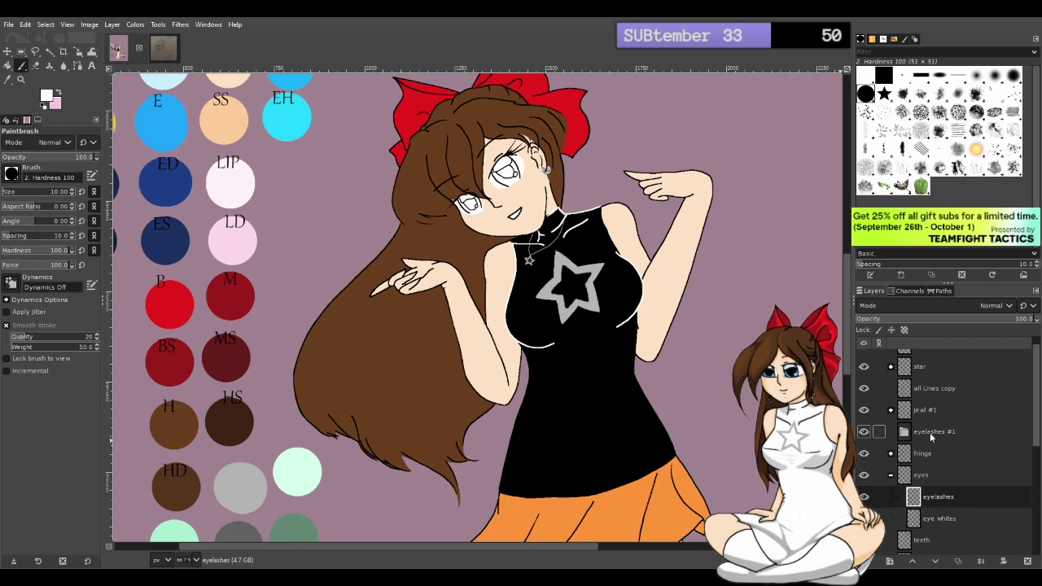
# Delete the emptied eyelashes #1 group and make eye whites the active layer
pyautogui.click(930, 436)
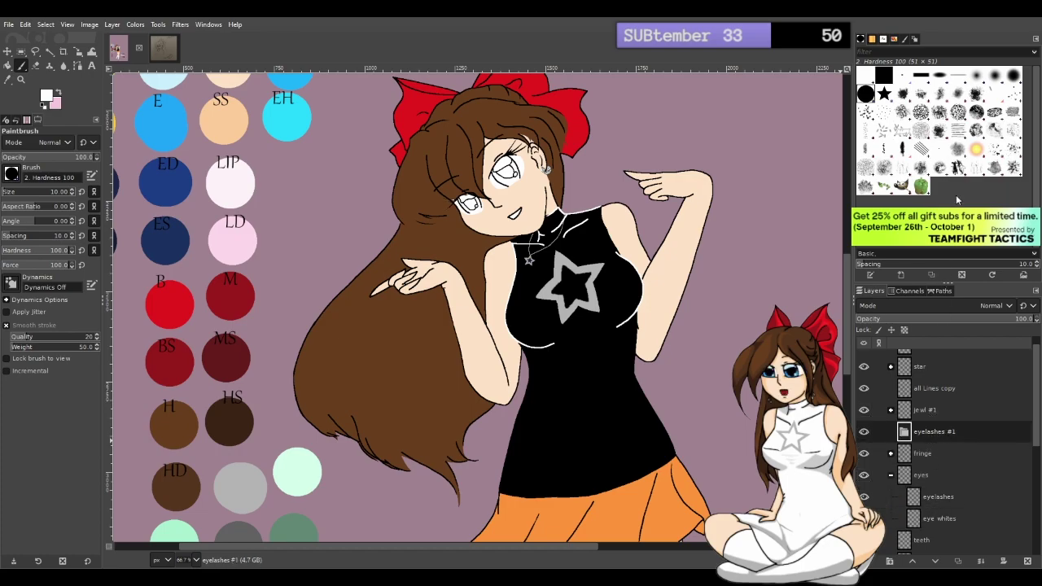
pyautogui.press('Delete')
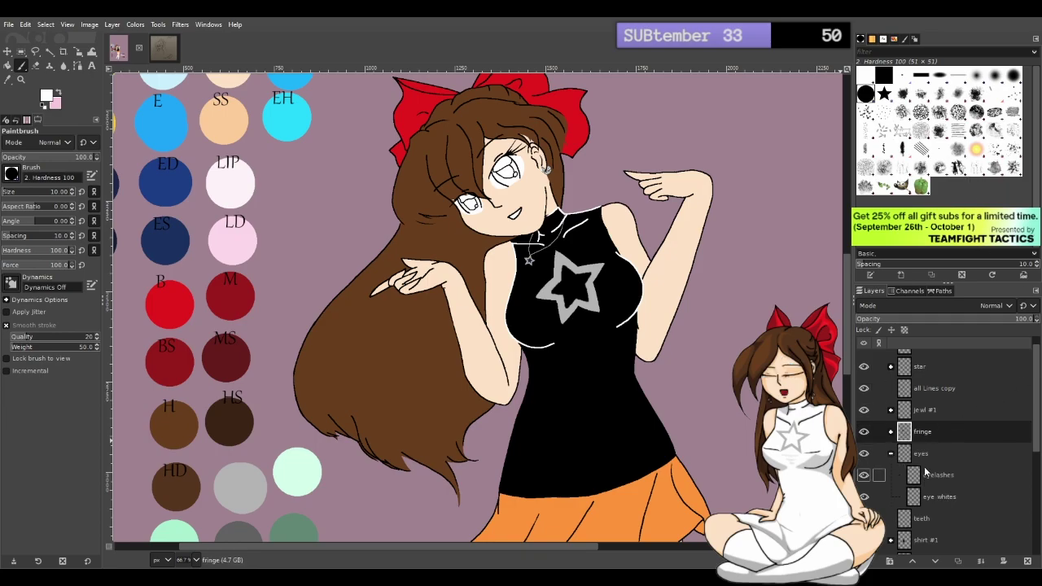
pyautogui.click(936, 474)
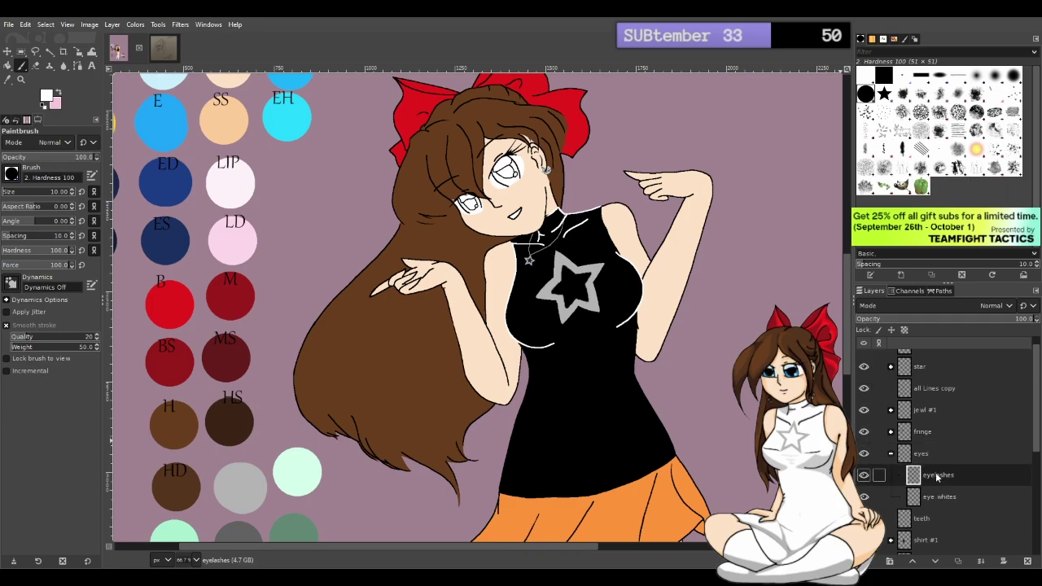
pyautogui.click(936, 497)
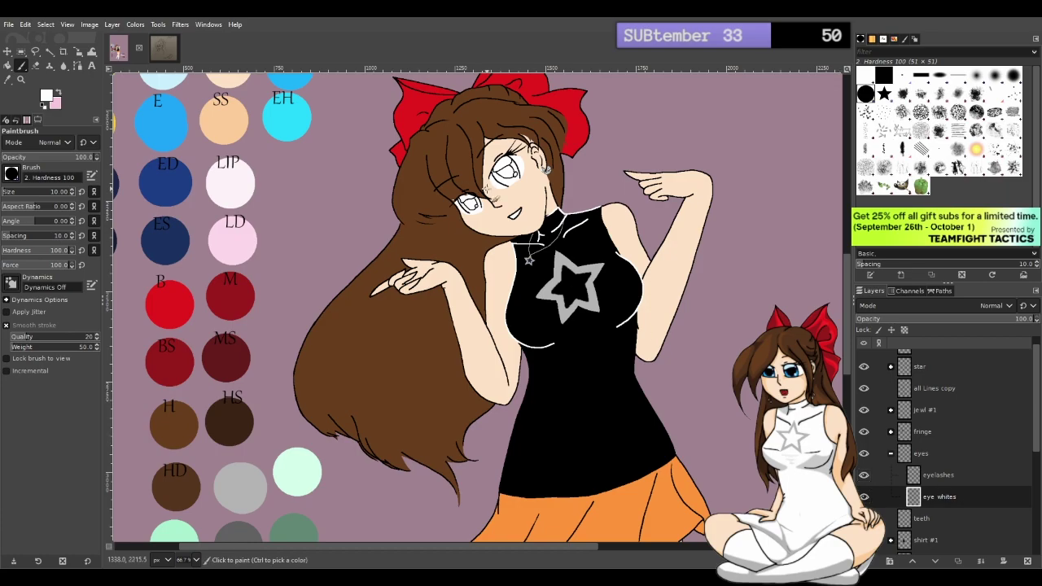
# Sample the bright blue swatch of the small palette beside the figure's legs as the foreground colour with the Color Picker
pyautogui.scroll(3, 518, 184)
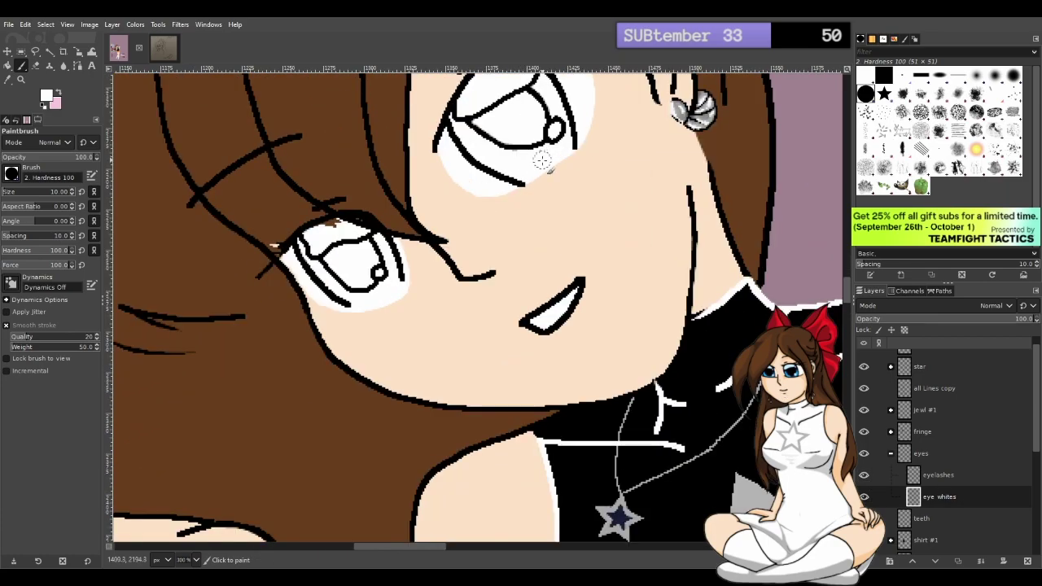
pyautogui.scroll(-4, 538, 192)
pyautogui.scroll(-2, 553, 202)
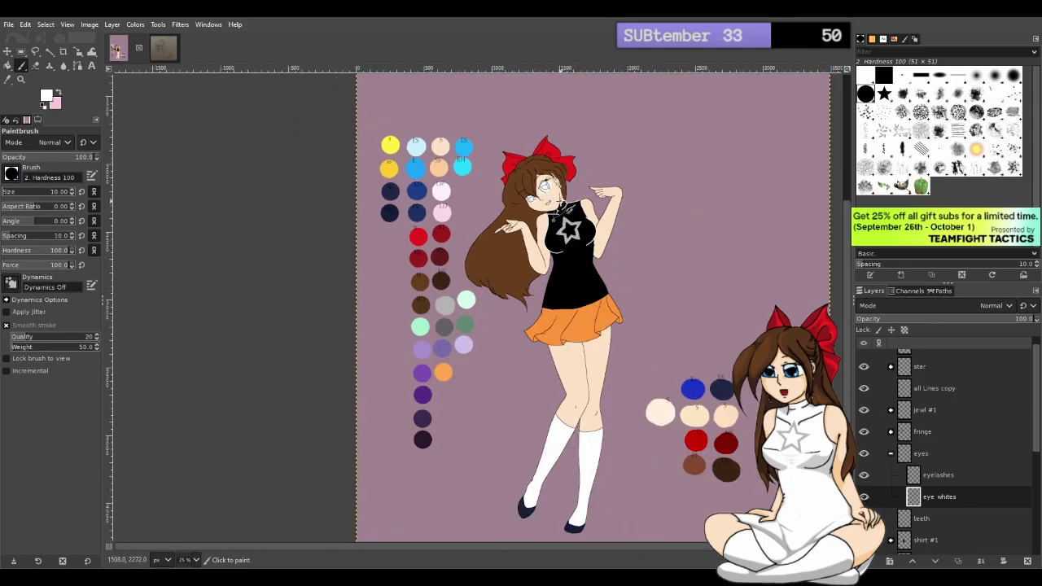
pyautogui.scroll(1, 670, 287)
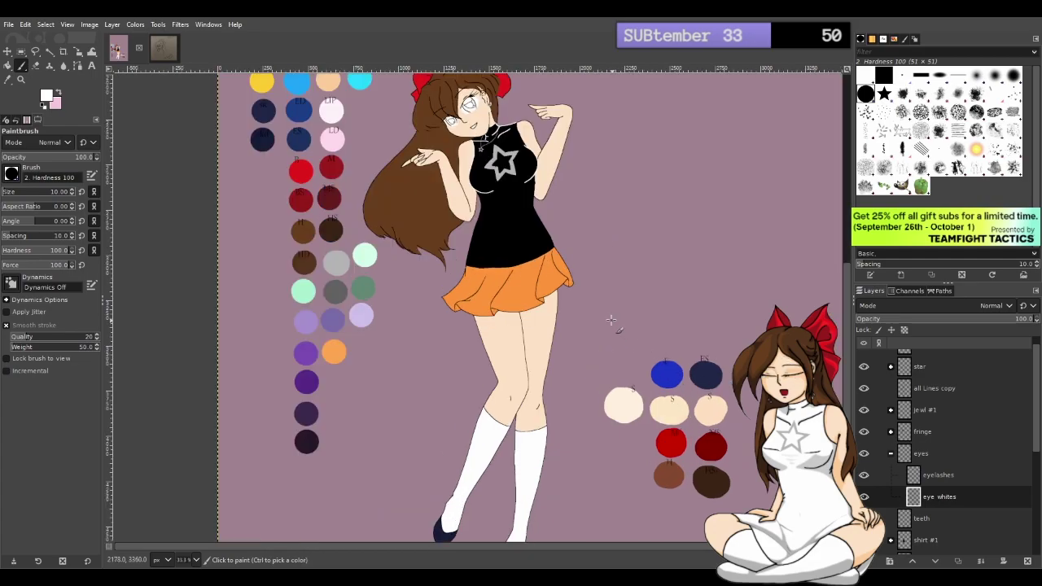
pyautogui.scroll(3, 505, 299)
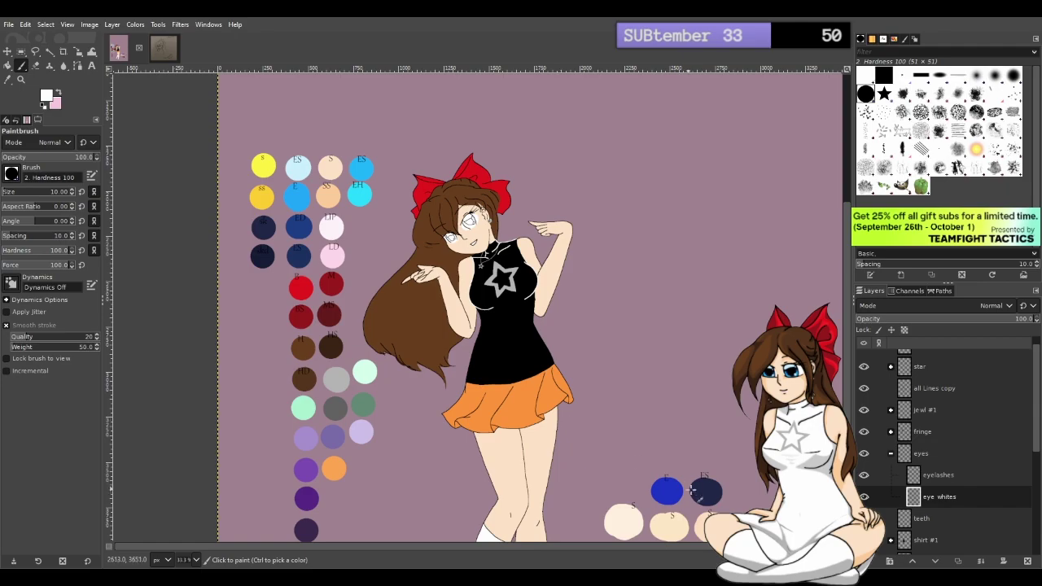
pyautogui.click(9, 78)
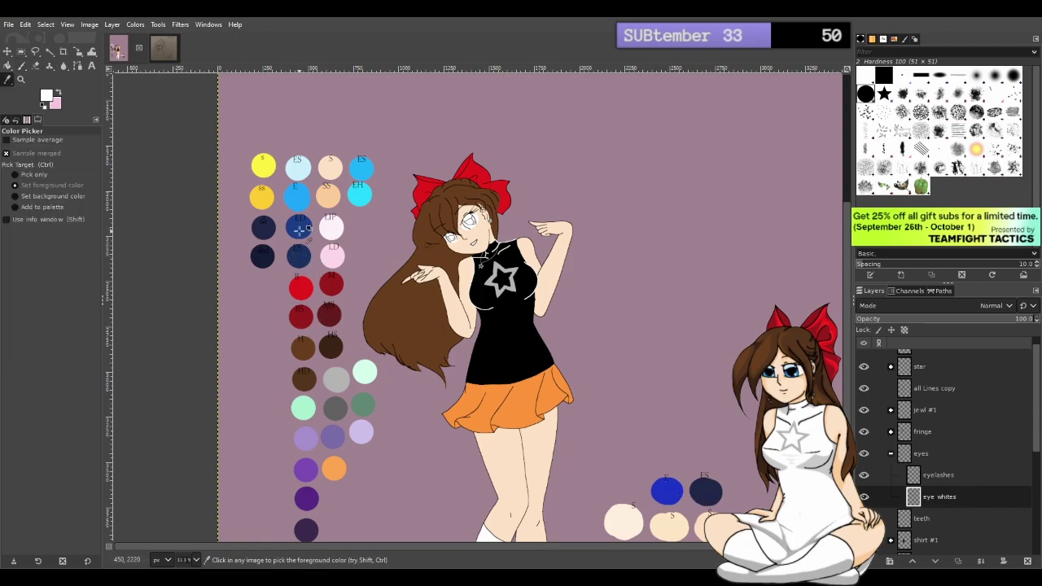
pyautogui.click(675, 487)
pyautogui.scroll(1, 458, 214)
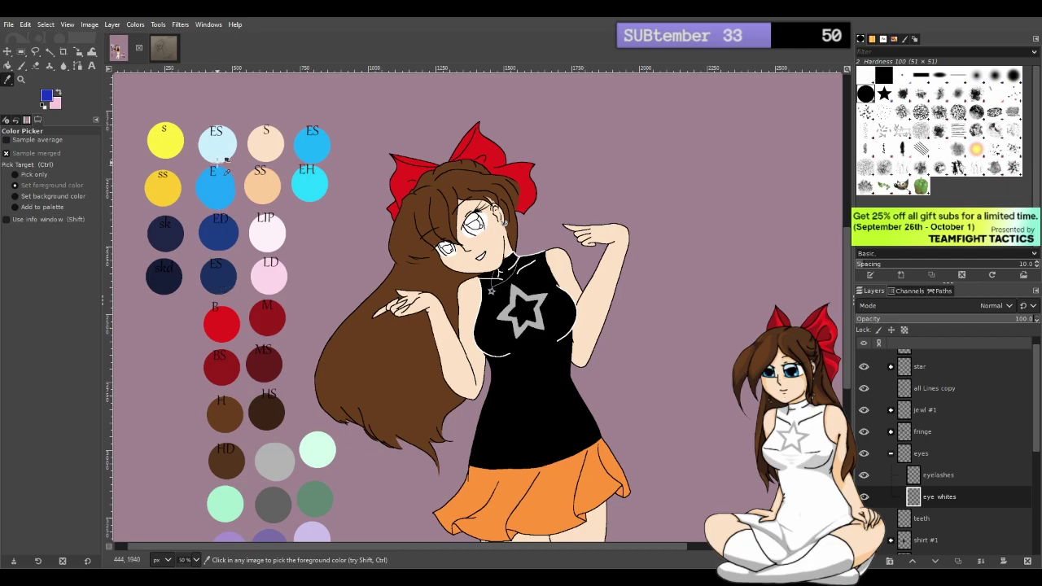
# Create a new layer directly above eye whites in the eyes group and name it "eye base blue"
pyautogui.scroll(-10, 407, 244)
pyautogui.scroll(8, 400, 252)
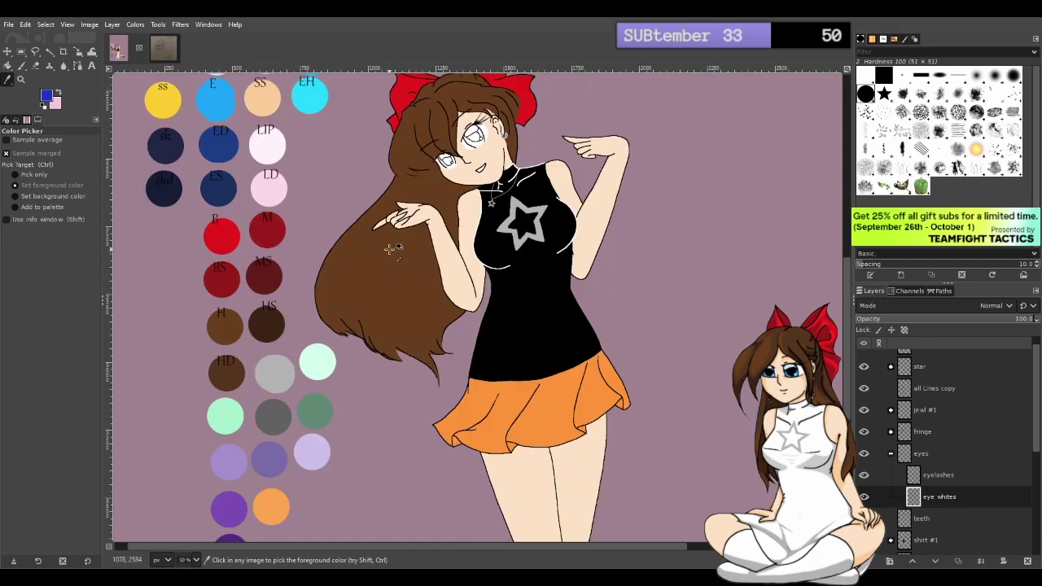
pyautogui.scroll(3, 391, 248)
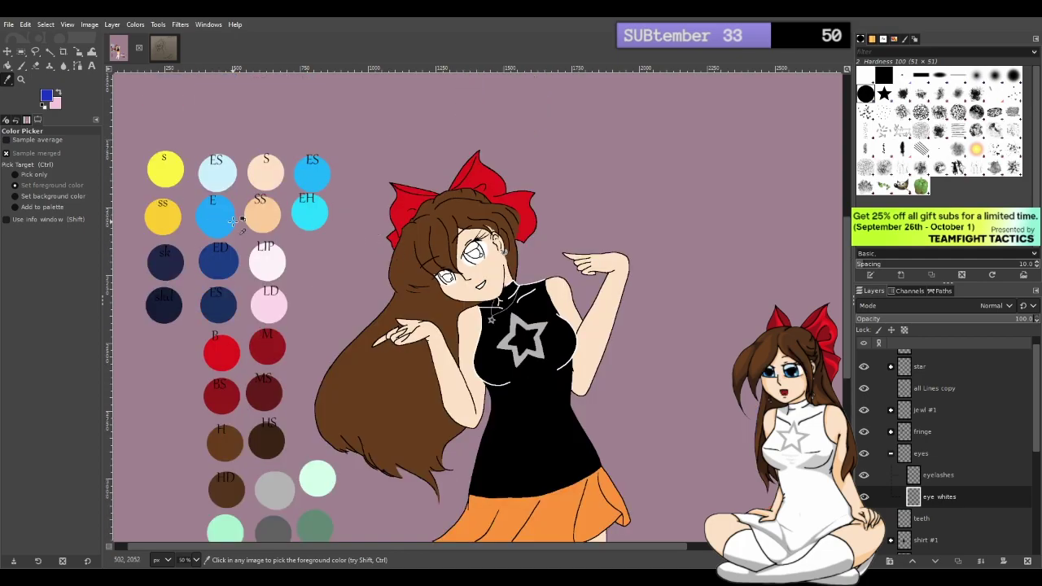
pyautogui.scroll(-8, 647, 268)
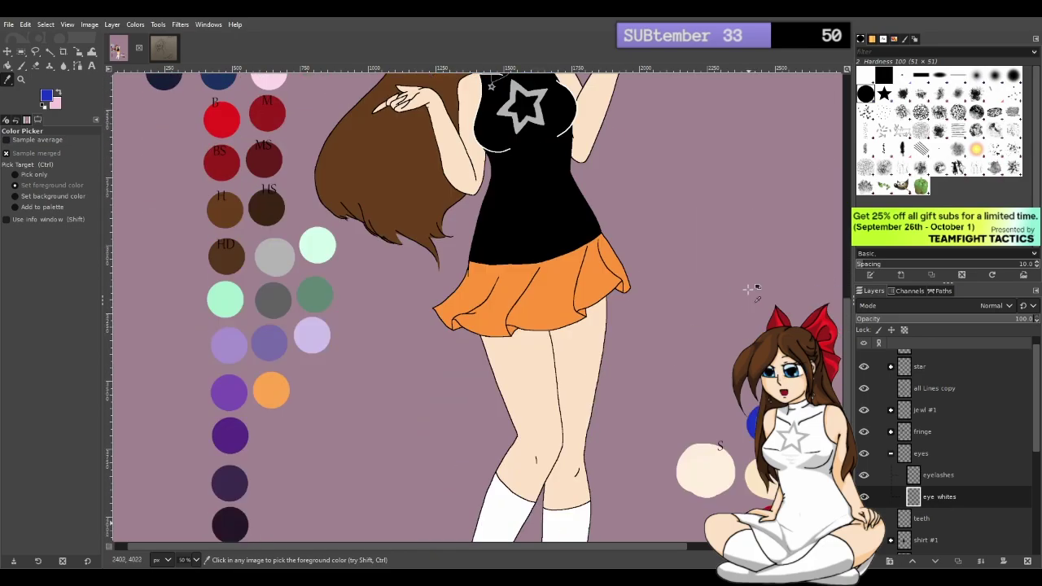
pyautogui.scroll(10, 674, 268)
pyautogui.scroll(5, 473, 383)
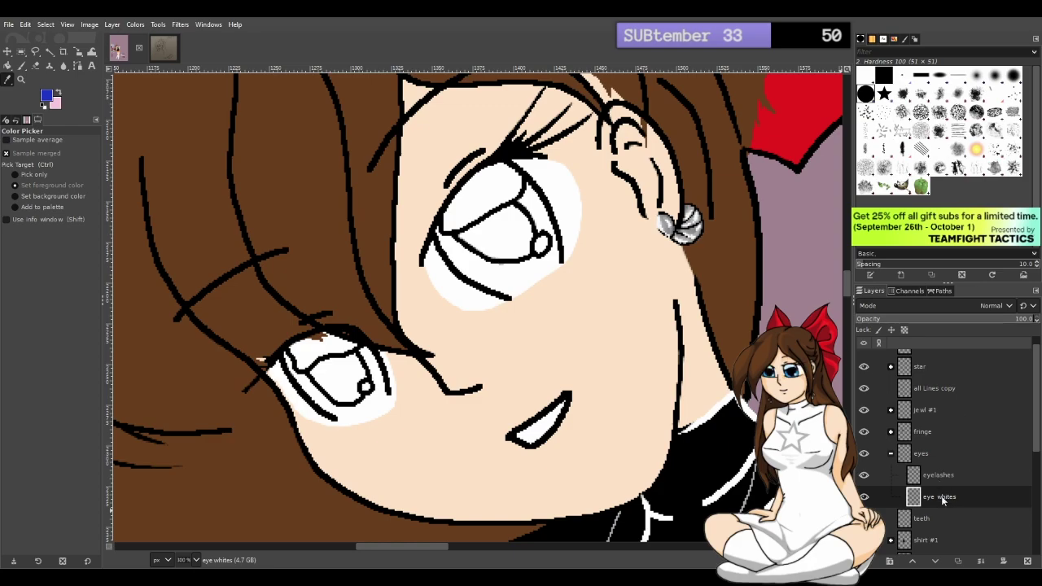
pyautogui.click(968, 560)
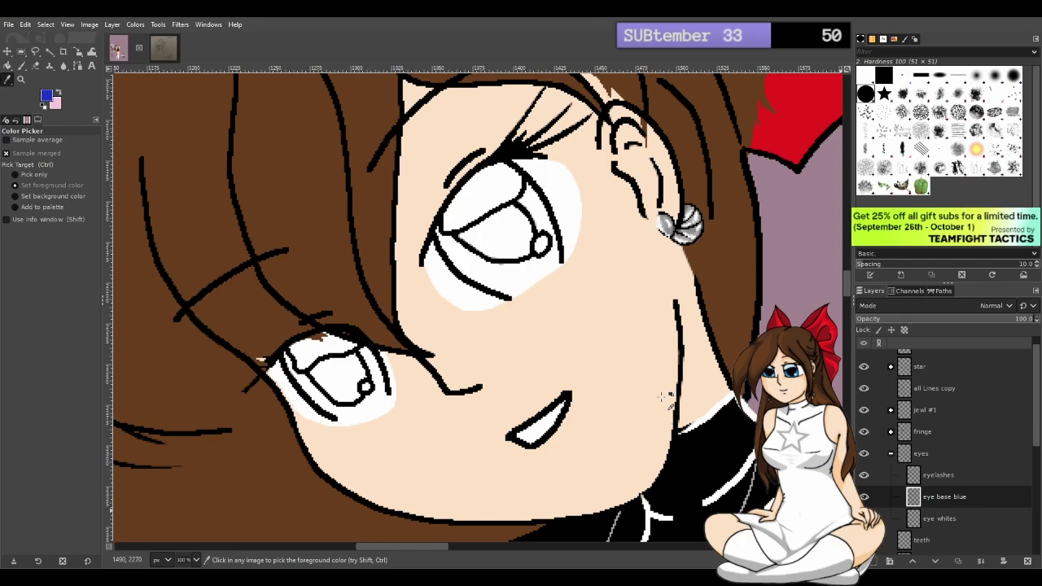
pyautogui.press('p')
pyautogui.press('d')
pyautogui.press('x')
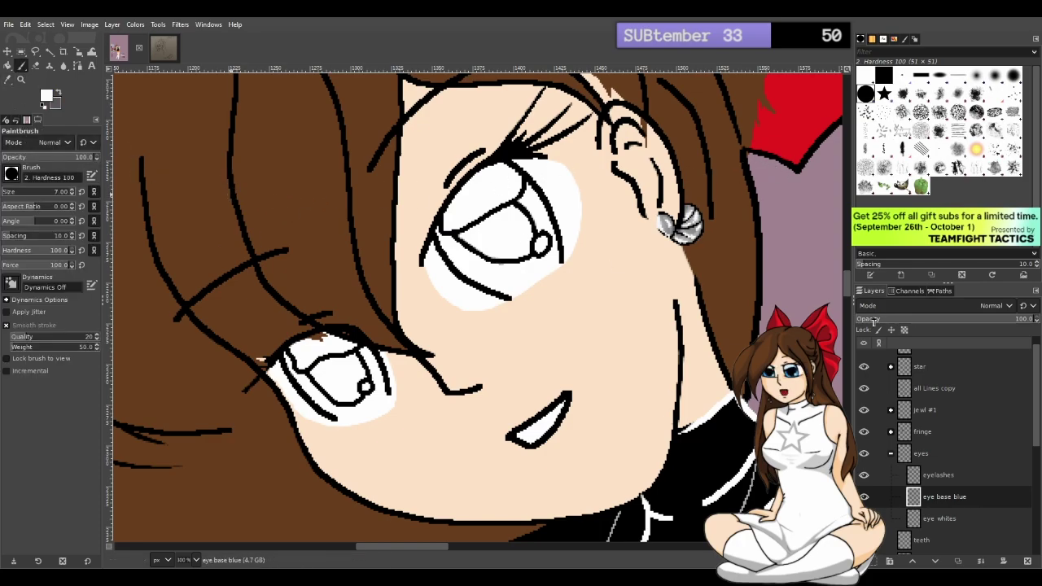
pyautogui.press('o')
pyautogui.scroll(-1, 417, 320)
pyautogui.press('1')
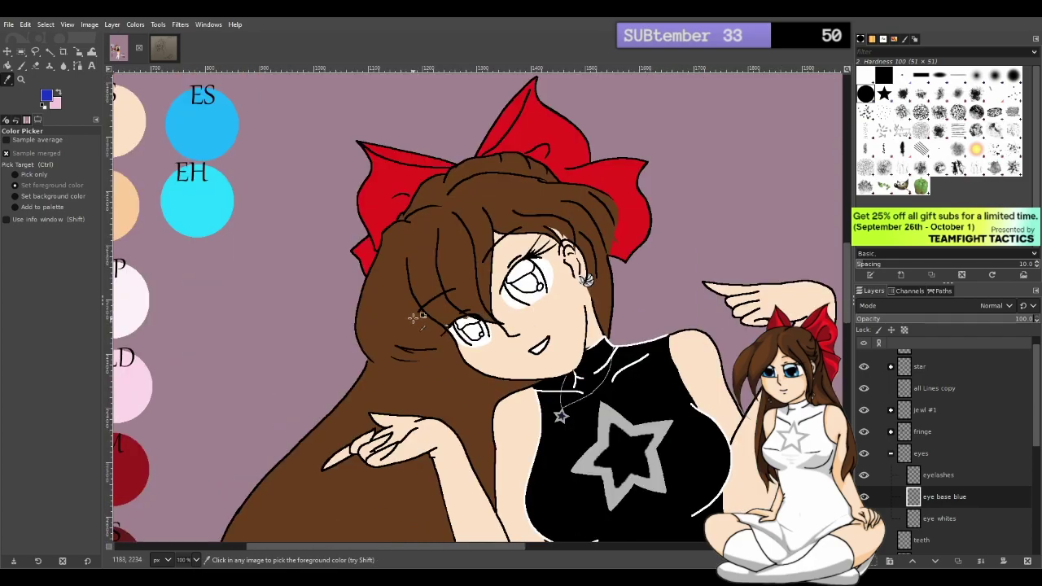
pyautogui.scroll(-3, 411, 319)
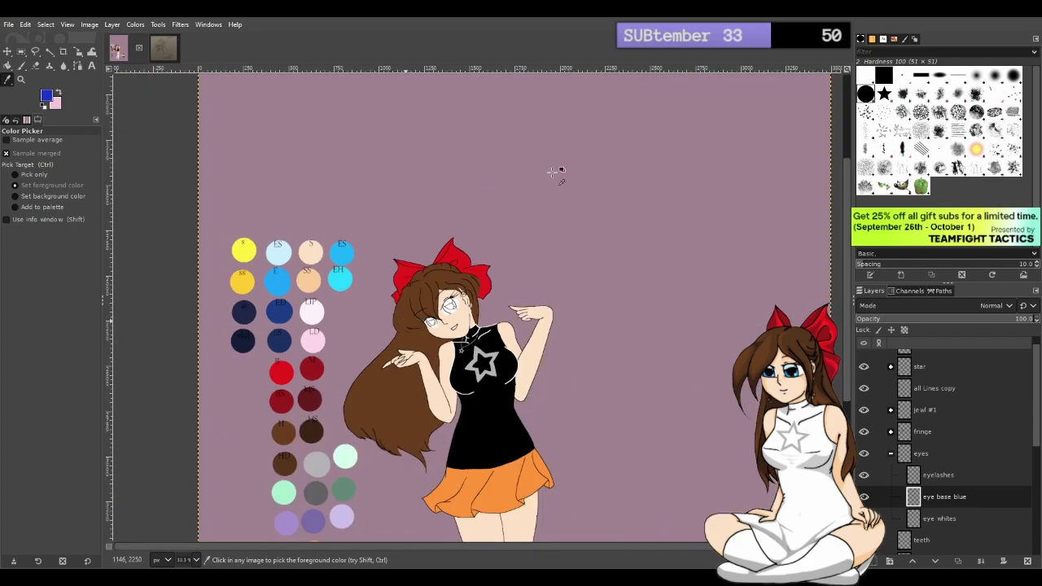
pyautogui.scroll(-5, 569, 234)
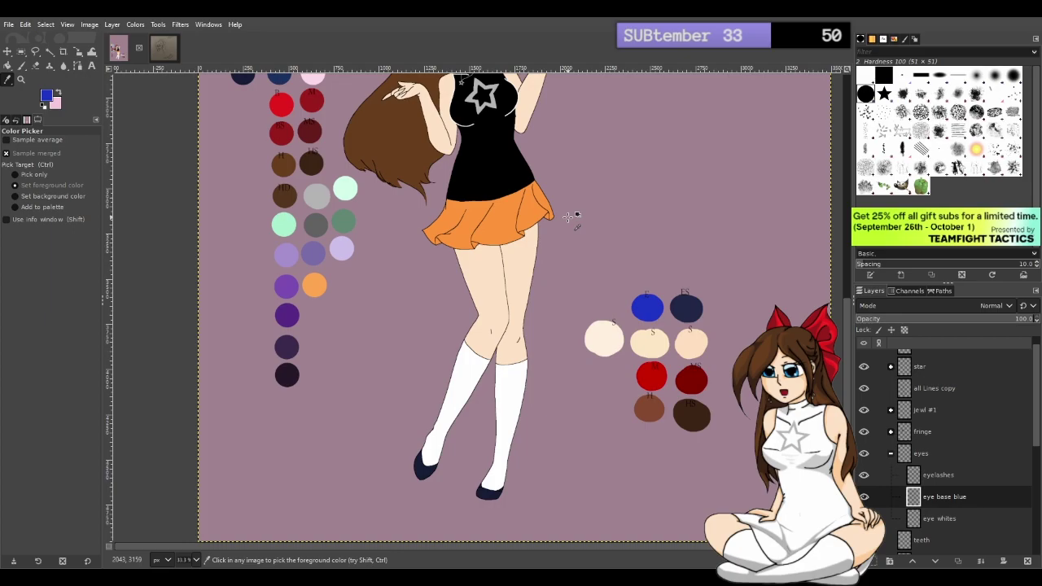
pyautogui.press('p')
pyautogui.press('d')
pyautogui.press('x')
pyautogui.click(8, 82)
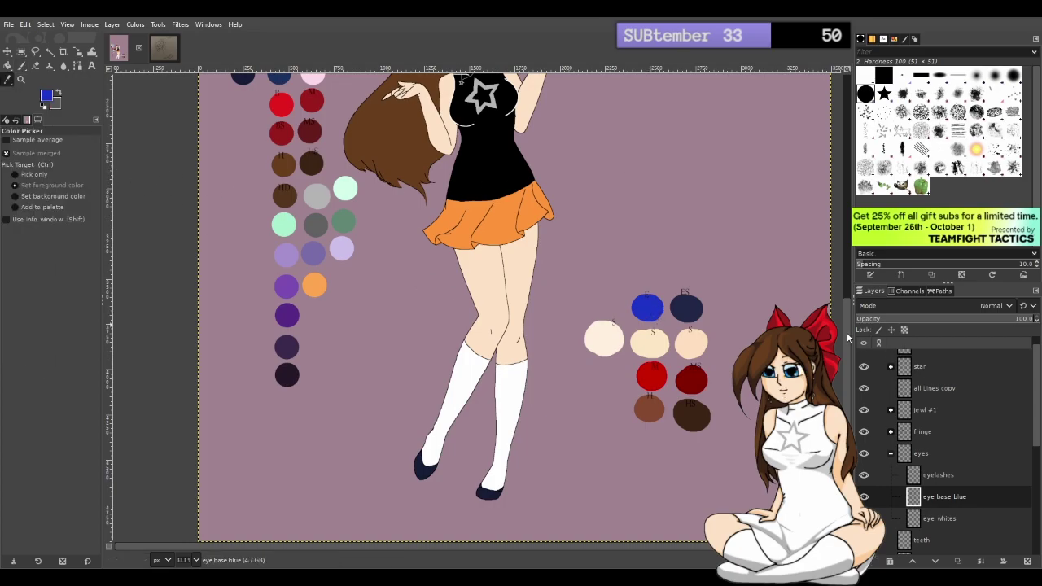
# Paint the iris of the eye nearer the ear solid blue on the eye base blue layer with a size 10 hard brush
pyautogui.scroll(5, 847, 313)
pyautogui.scroll(1, 814, 230)
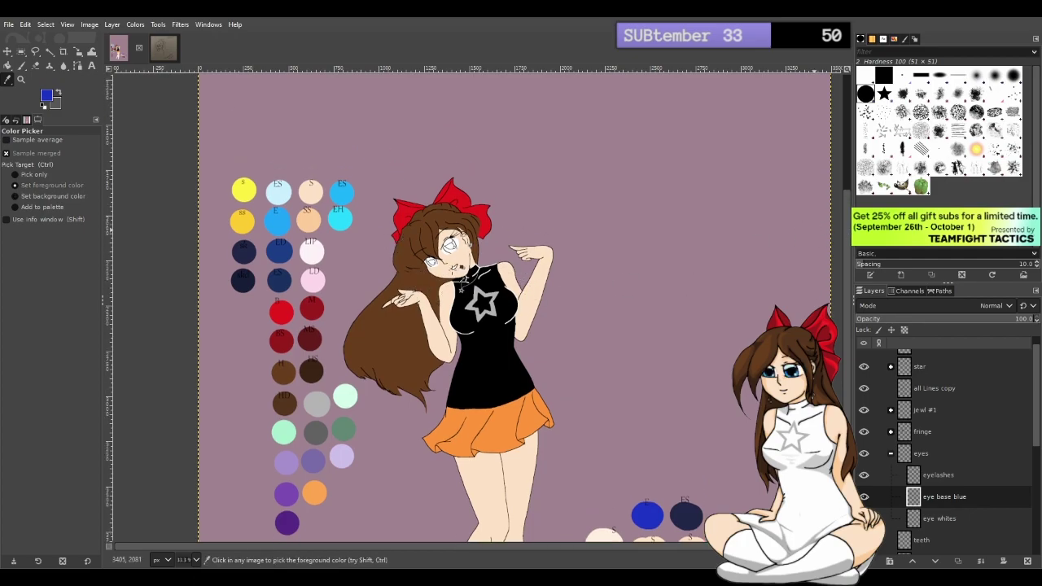
pyautogui.press('ctrl')
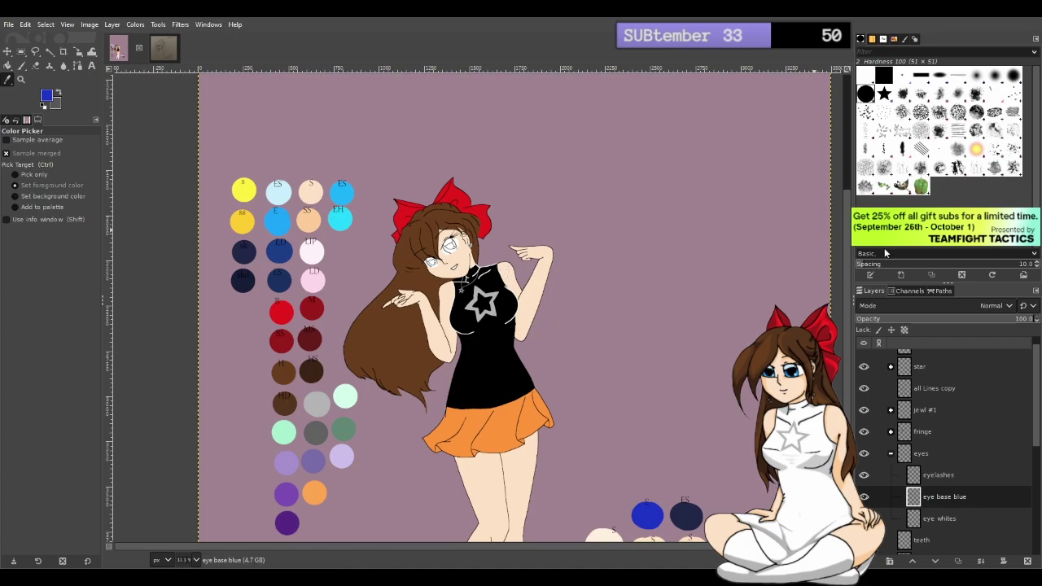
pyautogui.moveTo(846, 268); pyautogui.dragTo(847, 263)
pyautogui.keyDown('ctrl'); pyautogui.scroll(5, 452, 269); pyautogui.keyUp('ctrl')
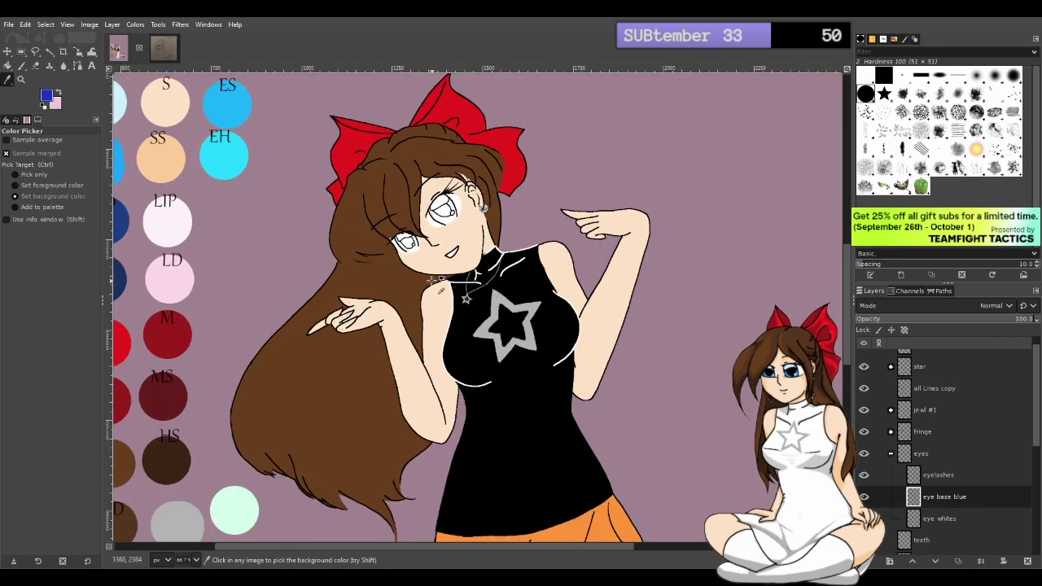
pyautogui.keyDown('ctrl'); pyautogui.scroll(3, 536, 108); pyautogui.keyUp('ctrl')
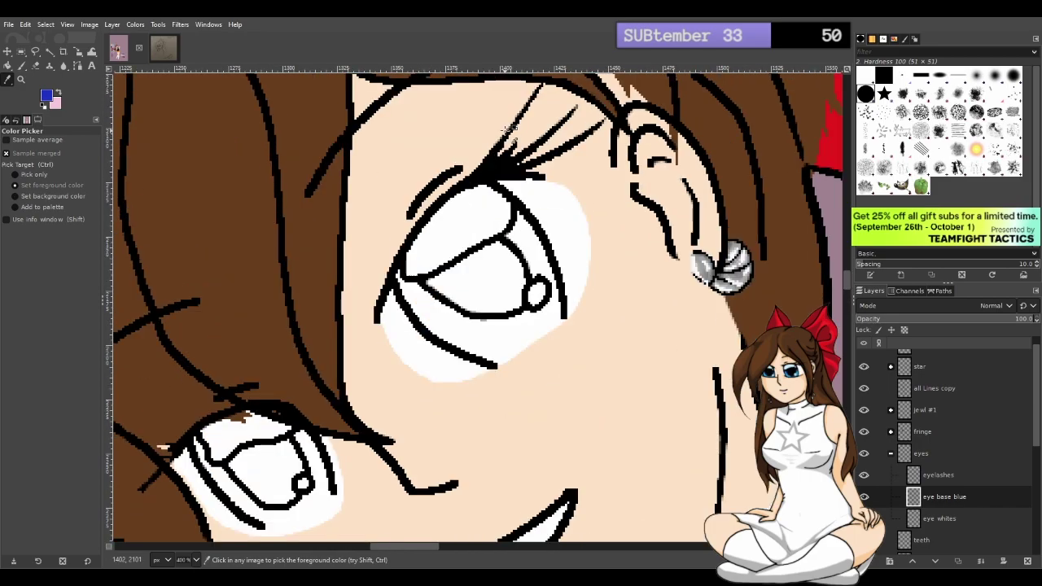
pyautogui.keyDown('ctrl'); pyautogui.scroll(1, 493, 248); pyautogui.keyUp('ctrl')
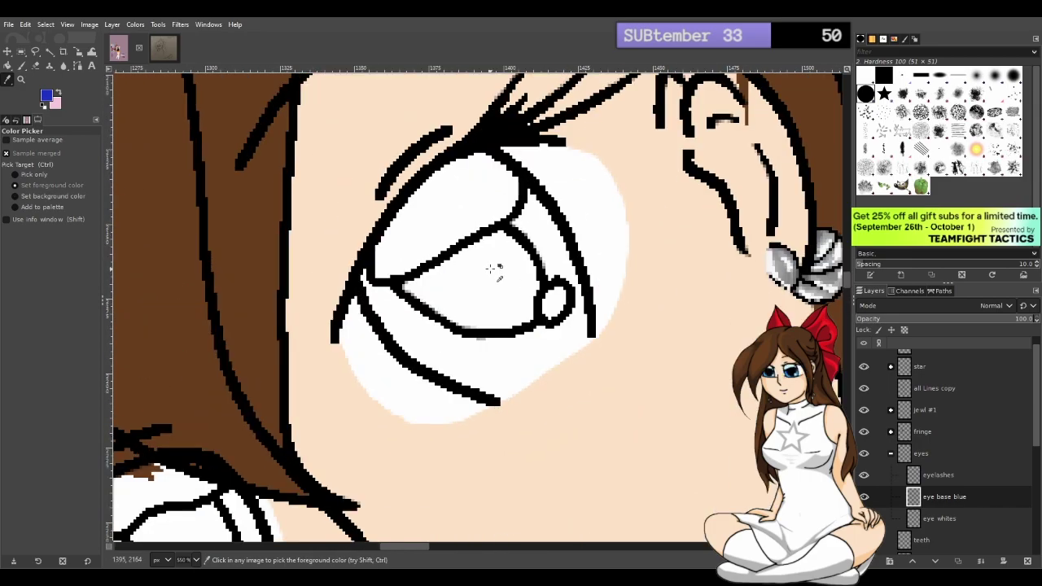
pyautogui.click(22, 67)
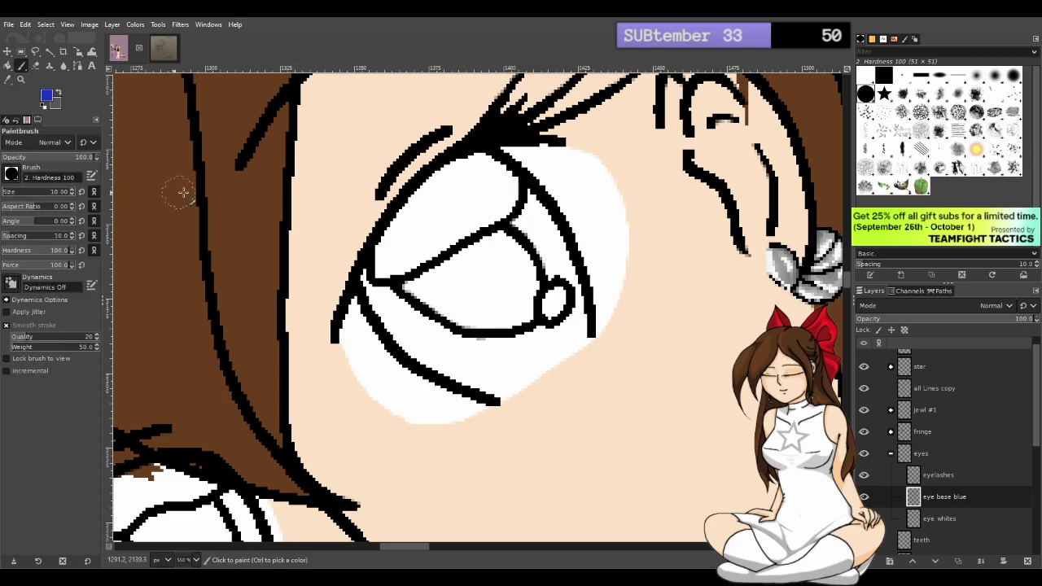
pyautogui.moveTo(388, 259)
pyautogui.mouseDown()
pyautogui.moveTo(382, 307)
pyautogui.moveTo(415, 348)
pyautogui.moveTo(496, 392)
pyautogui.moveTo(577, 332)
pyautogui.moveTo(575, 266)
pyautogui.moveTo(494, 167)
pyautogui.moveTo(460, 173)
pyautogui.moveTo(412, 204)
pyautogui.moveTo(378, 261)
pyautogui.moveTo(402, 308)
pyautogui.moveTo(414, 257)
pyautogui.moveTo(489, 189)
pyautogui.moveTo(440, 209)
pyautogui.moveTo(401, 267)
pyautogui.moveTo(412, 315)
pyautogui.moveTo(433, 336)
pyautogui.moveTo(432, 278)
pyautogui.moveTo(496, 210)
pyautogui.moveTo(524, 222)
pyautogui.moveTo(491, 238)
pyautogui.moveTo(454, 311)
pyautogui.moveTo(453, 350)
pyautogui.moveTo(469, 291)
pyautogui.moveTo(546, 240)
pyautogui.moveTo(479, 361)
pyautogui.moveTo(544, 285)
pyautogui.moveTo(482, 350)
pyautogui.moveTo(532, 334)
pyautogui.mouseUp()
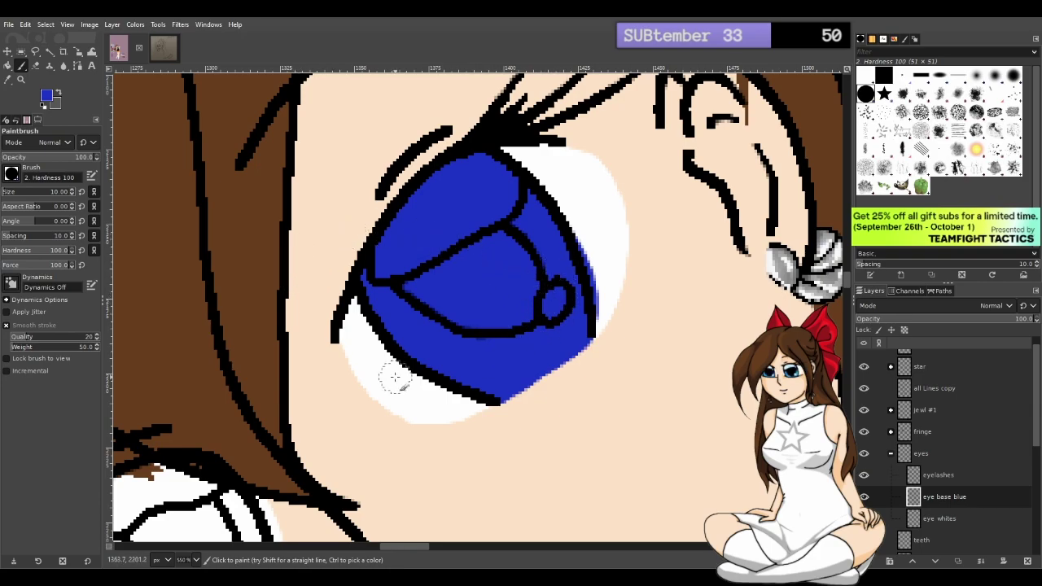
# Erase the blue that spills past the outer outline of the iris nearer the ear with the Eraser
pyautogui.hotkey('shift', 'e')
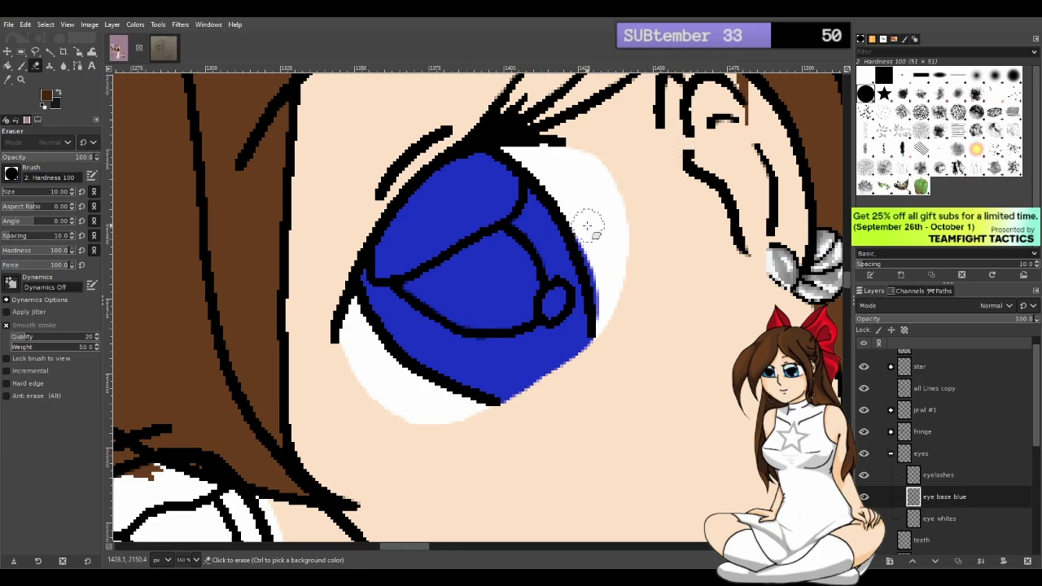
pyautogui.moveTo(593, 244); pyautogui.dragTo(602, 342)
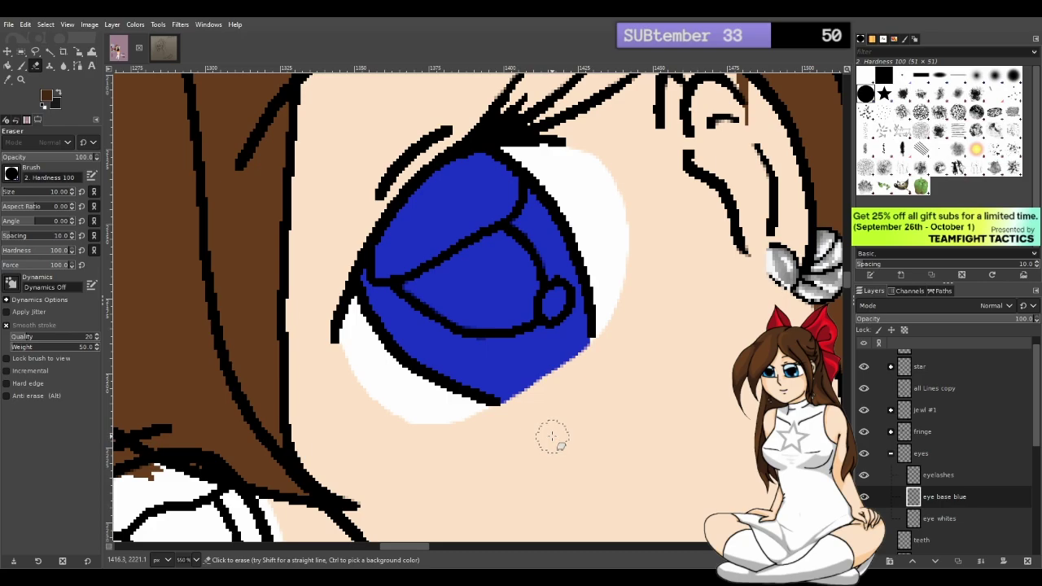
pyautogui.hotkey('ctrl', 'z')
pyautogui.moveTo(586, 228)
pyautogui.mouseDown()
pyautogui.moveTo(616, 315)
pyautogui.moveTo(600, 256)
pyautogui.moveTo(576, 260)
pyautogui.mouseUp()
# Sample the blue of the finished iris and paint the iris of the eye beneath the fringe with it
pyautogui.moveTo(419, 547); pyautogui.dragTo(403, 546)
pyautogui.press('o')
pyautogui.scroll(-2, 402, 484)
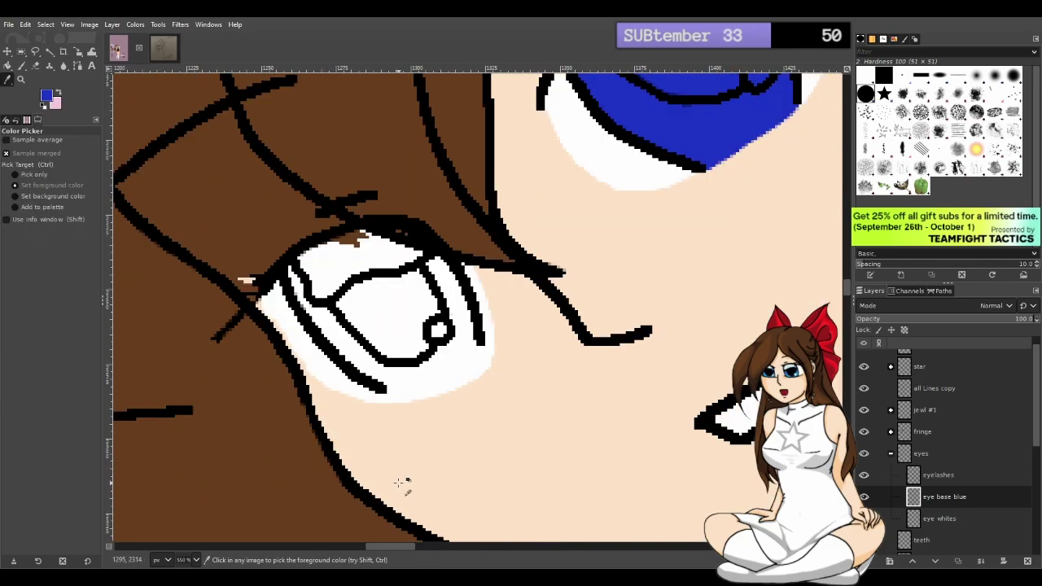
pyautogui.click(635, 118)
pyautogui.press('p')
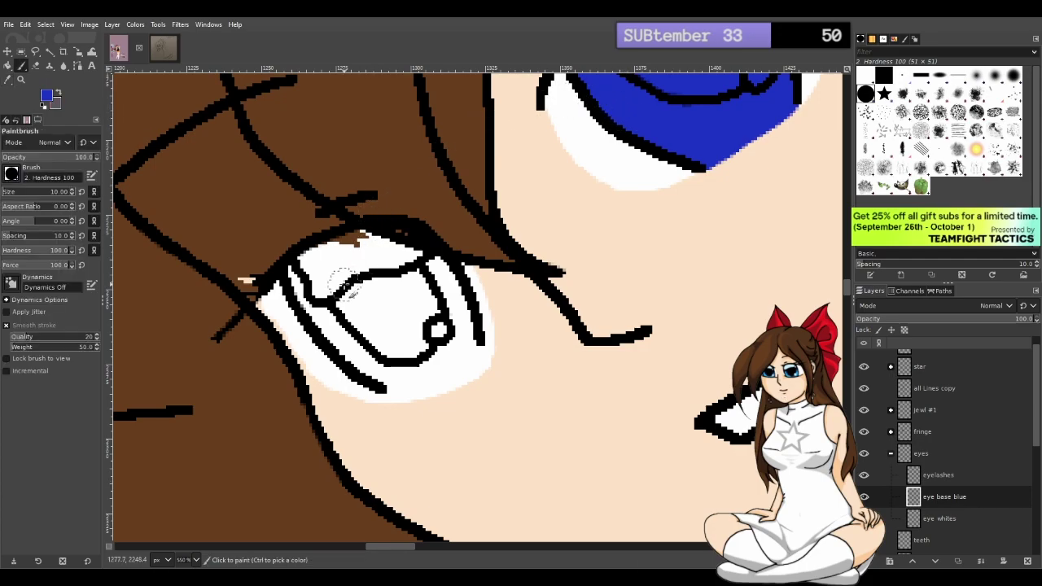
pyautogui.moveTo(303, 261)
pyautogui.mouseDown()
pyautogui.moveTo(326, 320)
pyautogui.moveTo(399, 383)
pyautogui.mouseUp()
pyautogui.moveTo(340, 294)
pyautogui.mouseDown()
pyautogui.moveTo(309, 265)
pyautogui.moveTo(333, 242)
pyautogui.moveTo(394, 234)
pyautogui.moveTo(435, 263)
pyautogui.moveTo(462, 334)
pyautogui.moveTo(433, 364)
pyautogui.moveTo(386, 369)
pyautogui.moveTo(458, 331)
pyautogui.moveTo(440, 365)
pyautogui.moveTo(398, 370)
pyautogui.moveTo(389, 358)
pyautogui.moveTo(455, 324)
pyautogui.moveTo(465, 333)
pyautogui.moveTo(439, 372)
pyautogui.moveTo(400, 366)
pyautogui.moveTo(462, 330)
pyautogui.moveTo(456, 354)
pyautogui.moveTo(420, 378)
pyautogui.moveTo(380, 353)
pyautogui.moveTo(438, 344)
pyautogui.moveTo(427, 350)
pyautogui.moveTo(437, 319)
pyautogui.moveTo(394, 315)
pyautogui.moveTo(389, 273)
pyautogui.moveTo(344, 268)
pyautogui.moveTo(354, 310)
pyautogui.moveTo(384, 336)
pyautogui.moveTo(381, 268)
pyautogui.moveTo(356, 264)
pyautogui.moveTo(411, 294)
pyautogui.moveTo(406, 270)
pyautogui.moveTo(403, 314)
pyautogui.moveTo(448, 321)
pyautogui.moveTo(443, 346)
pyautogui.moveTo(405, 374)
pyautogui.moveTo(380, 370)
pyautogui.moveTo(430, 380)
pyautogui.mouseUp()
pyautogui.moveTo(475, 337); pyautogui.dragTo(487, 319)
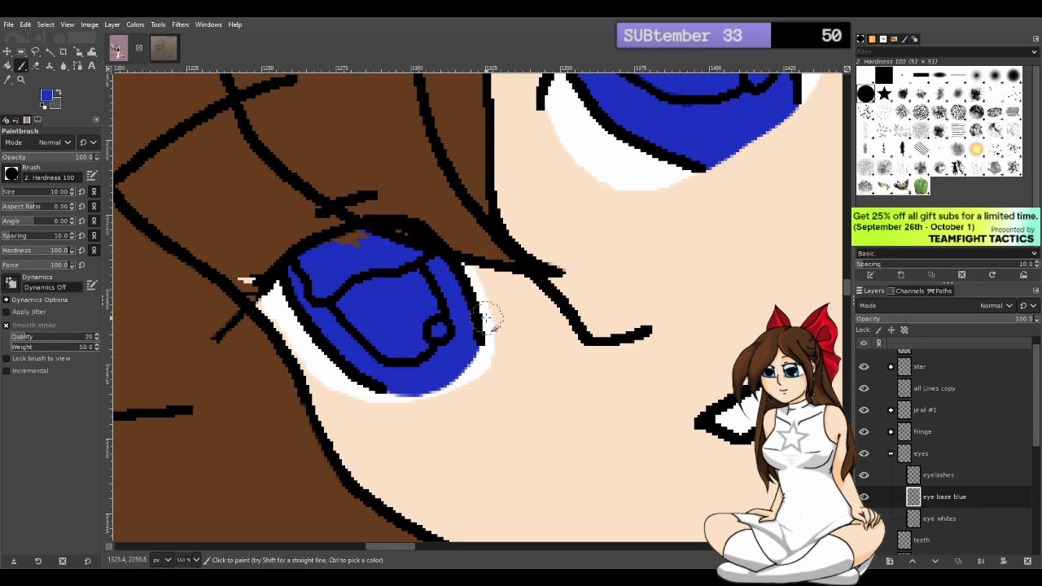
# Check both irises against the whole face and extend the blue along the lower outer edge of the iris beneath the fringe
pyautogui.press('o')
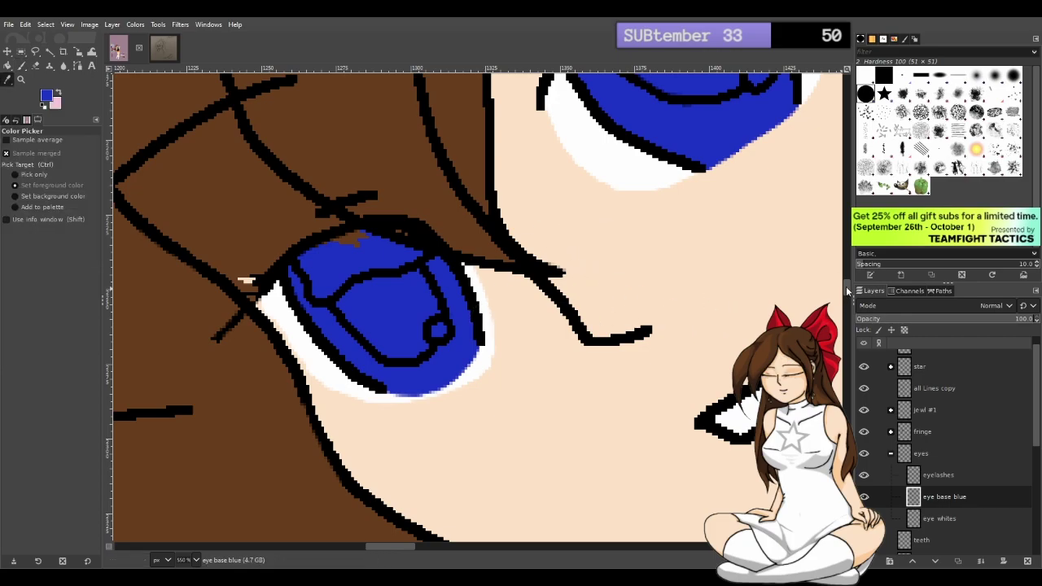
pyautogui.scroll(1, 602, 322)
pyautogui.scroll(-5, 606, 321)
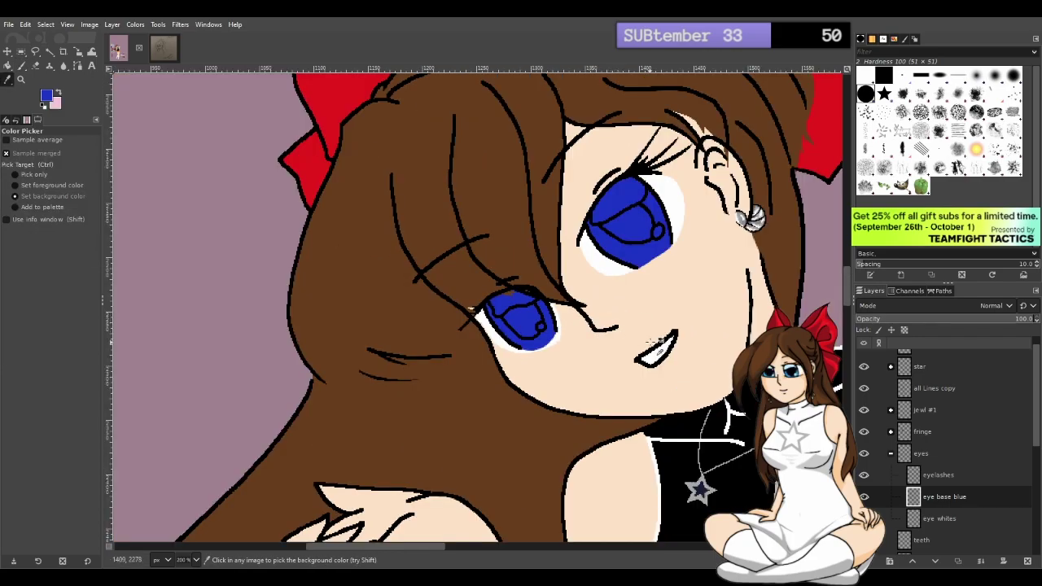
pyautogui.scroll(-3, 581, 339)
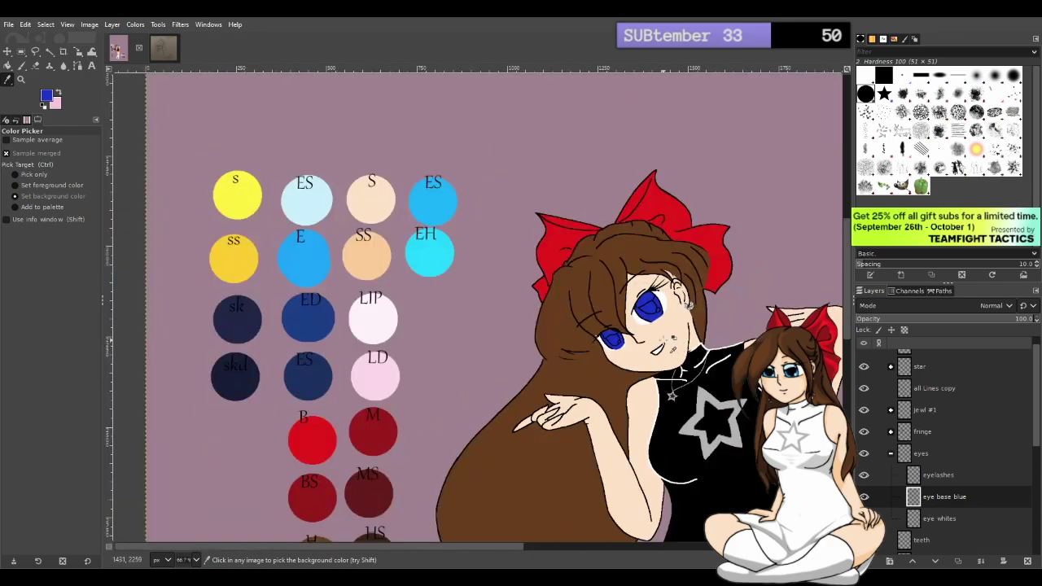
pyautogui.scroll(2, 647, 351)
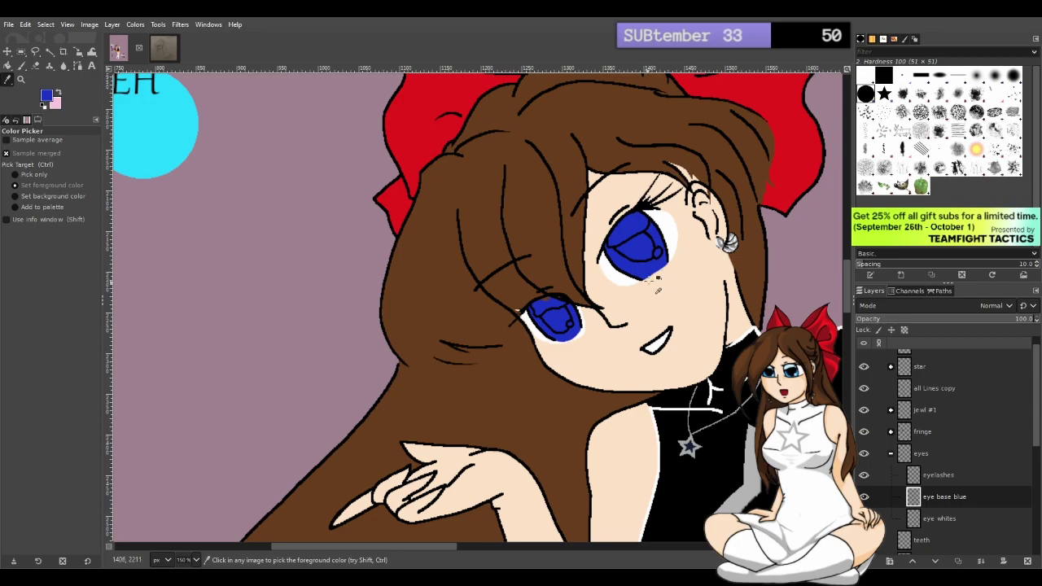
pyautogui.press('ctrl')
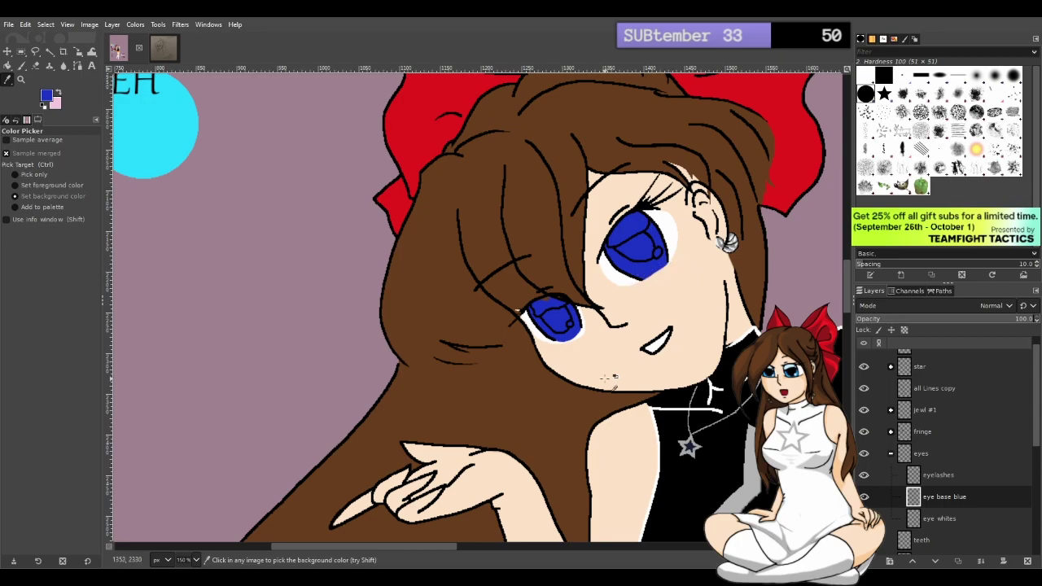
pyautogui.scroll(3, 575, 368)
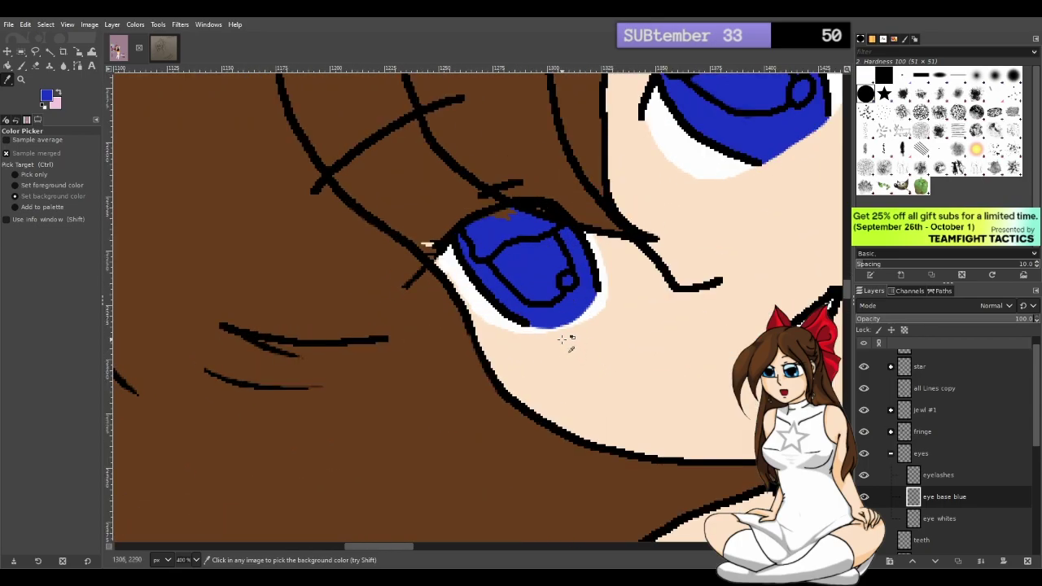
pyautogui.scroll(1, 571, 333)
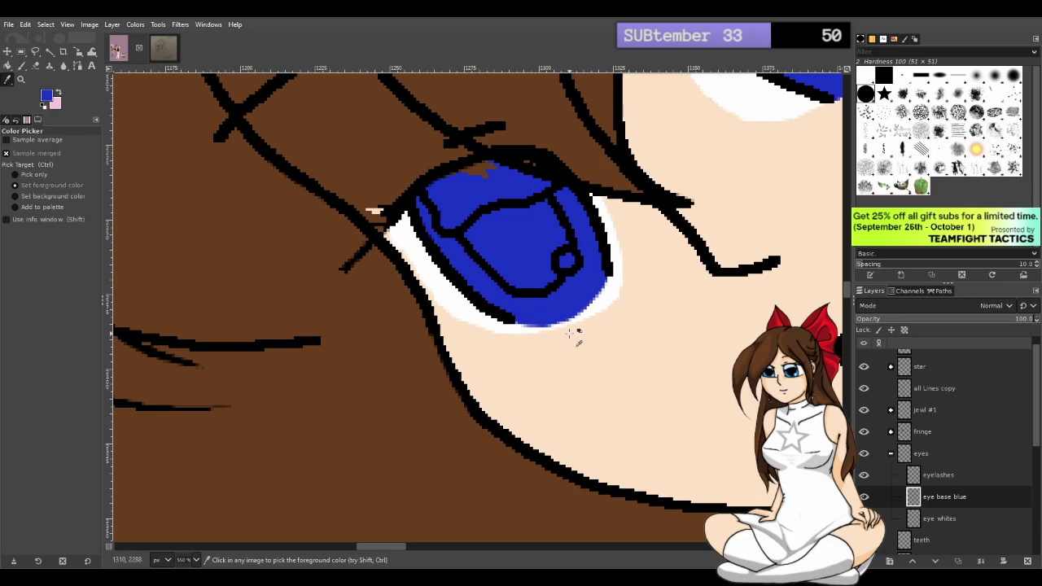
pyautogui.press('p')
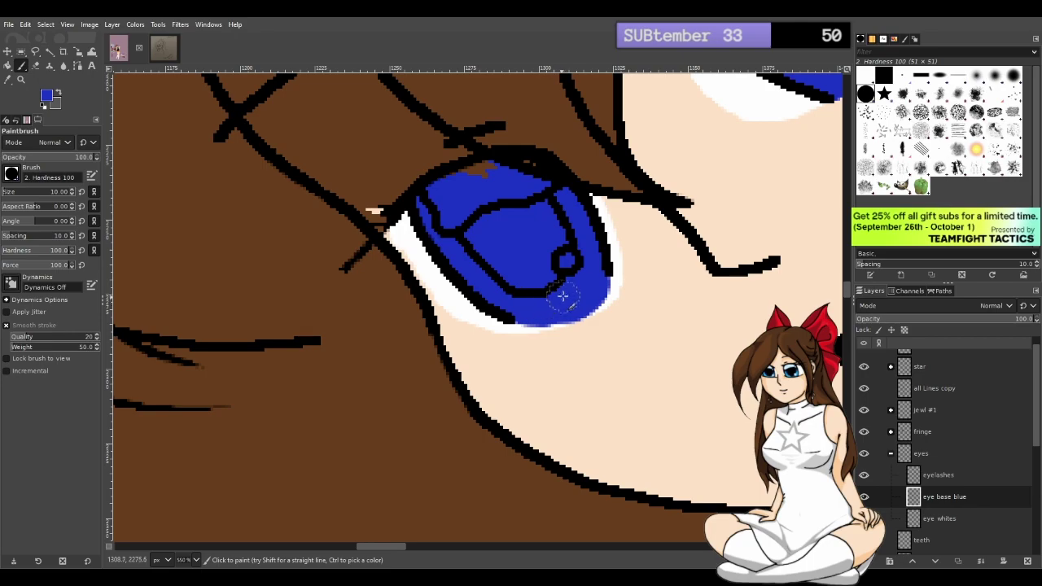
pyautogui.moveTo(592, 275); pyautogui.dragTo(582, 296)
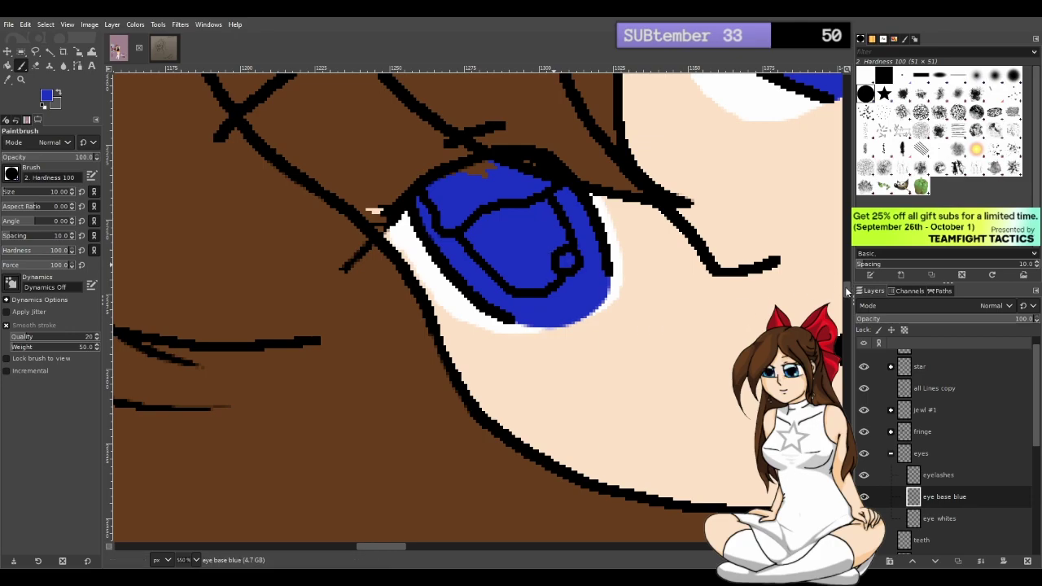
# Inspect the blue fill and edges of both irises against the whole figure and close up
pyautogui.scroll(-3, 588, 314)
pyautogui.scroll(-5, 596, 317)
pyautogui.scroll(2, 643, 338)
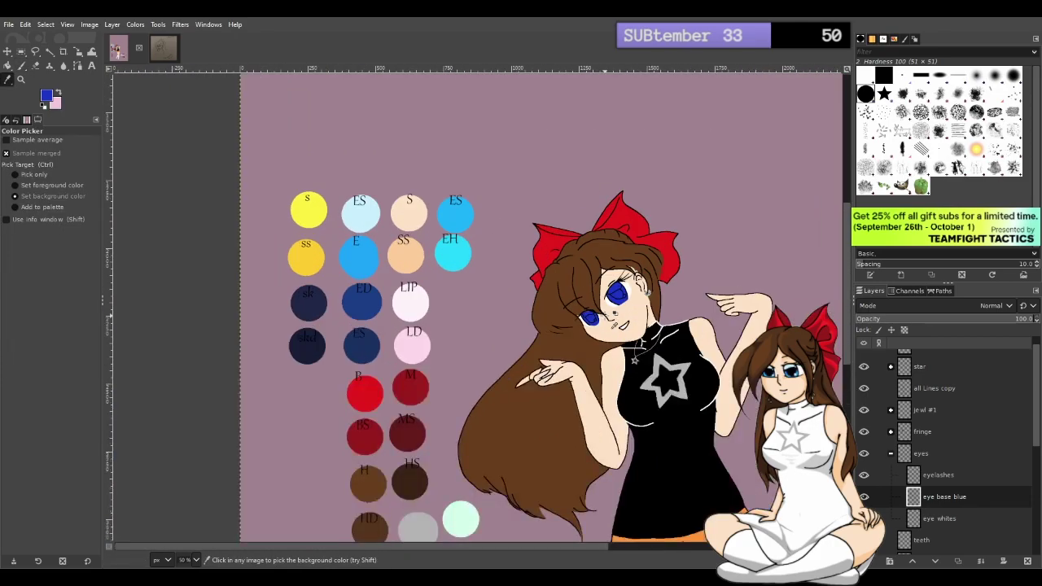
pyautogui.scroll(2, 643, 342)
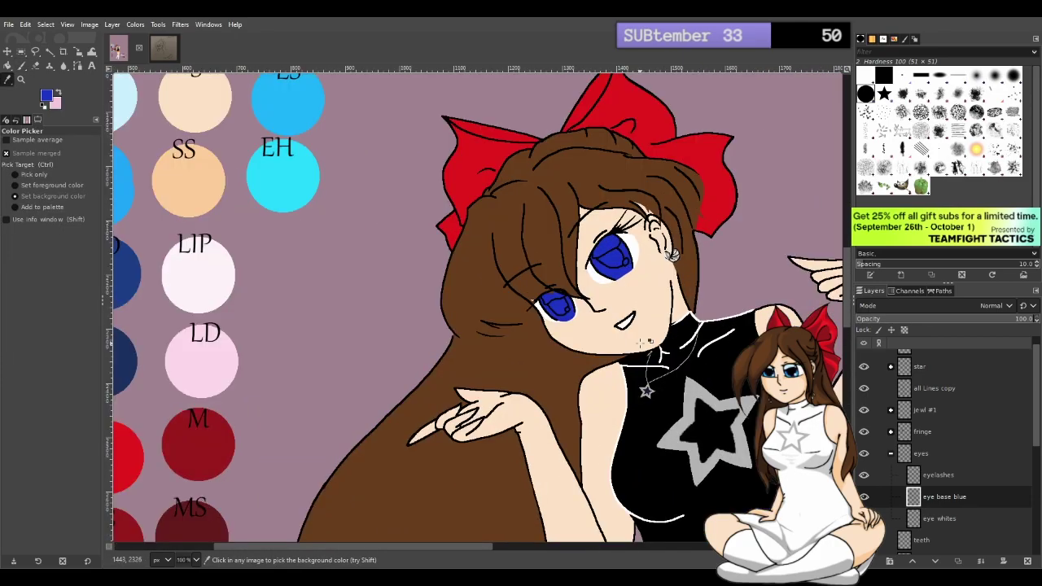
pyautogui.scroll(2, 614, 332)
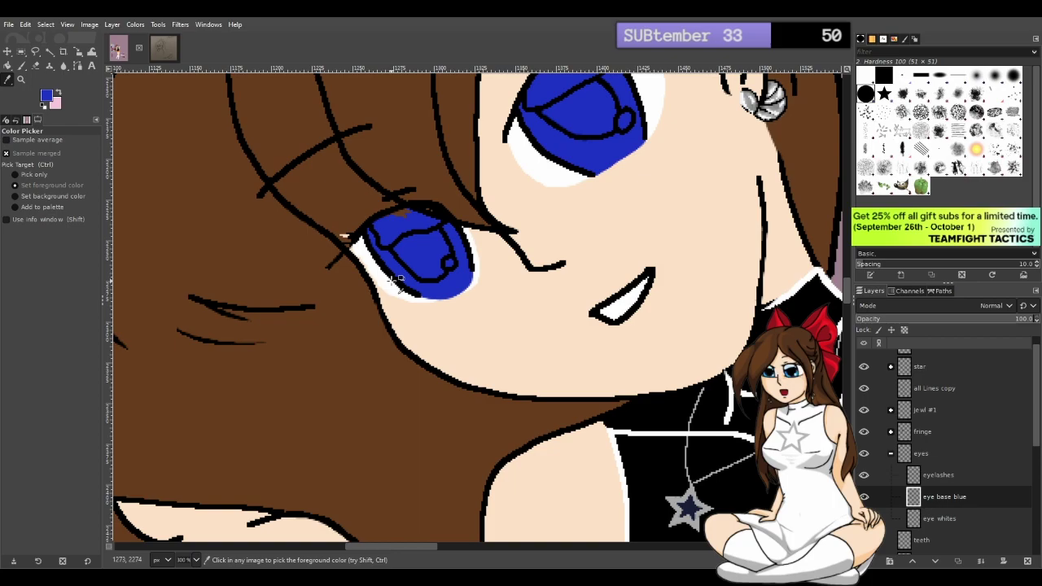
pyautogui.click(946, 519)
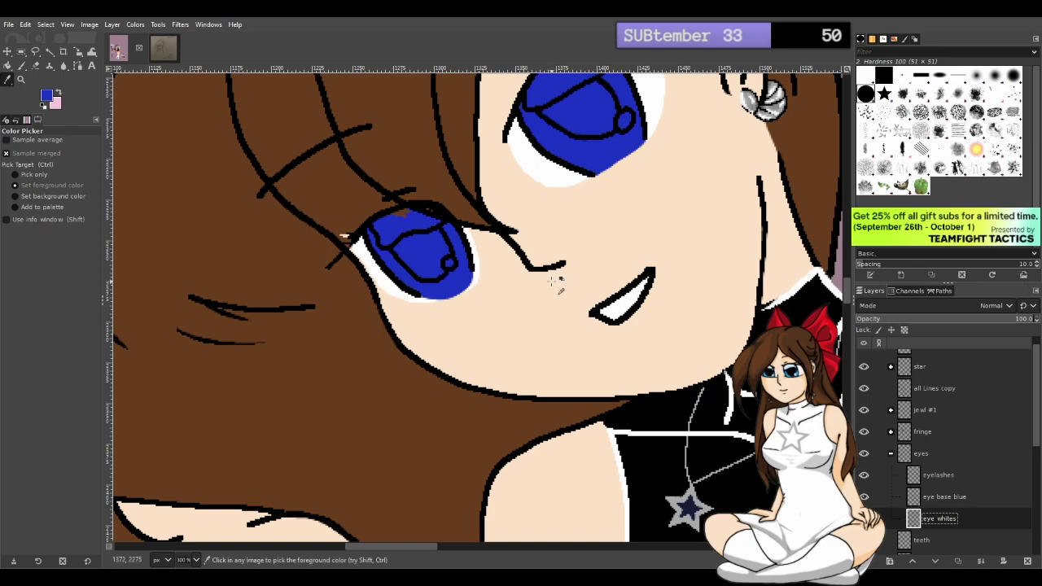
pyautogui.scroll(3, 562, 280)
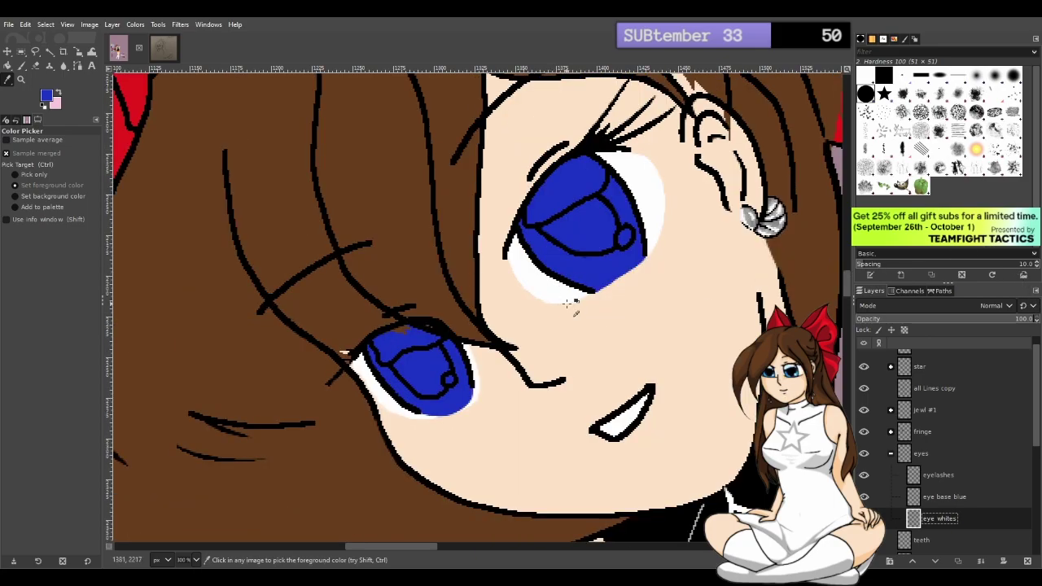
pyautogui.scroll(-2, 567, 304)
pyautogui.scroll(2, 507, 321)
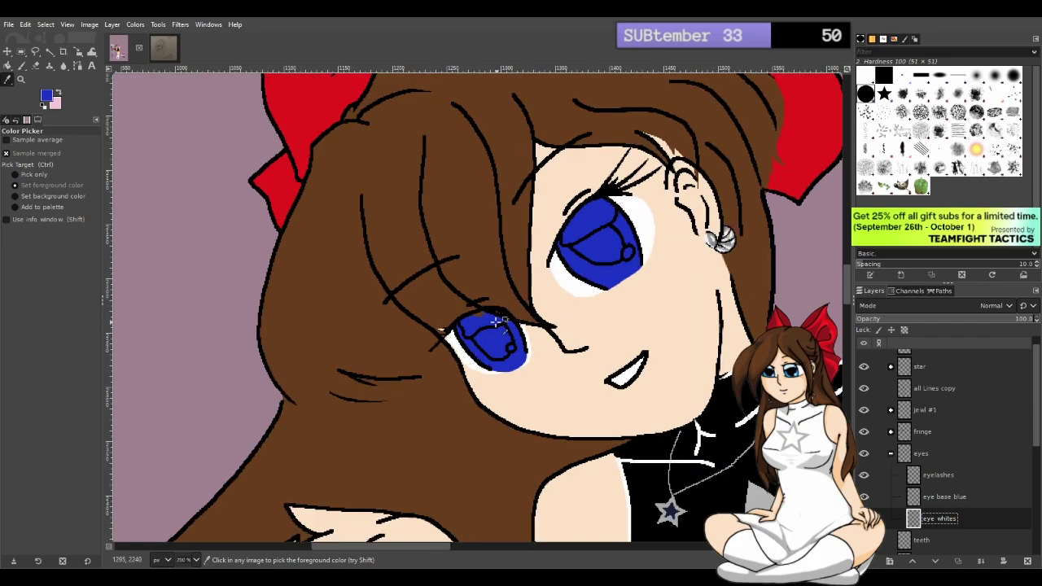
pyautogui.scroll(1, 547, 385)
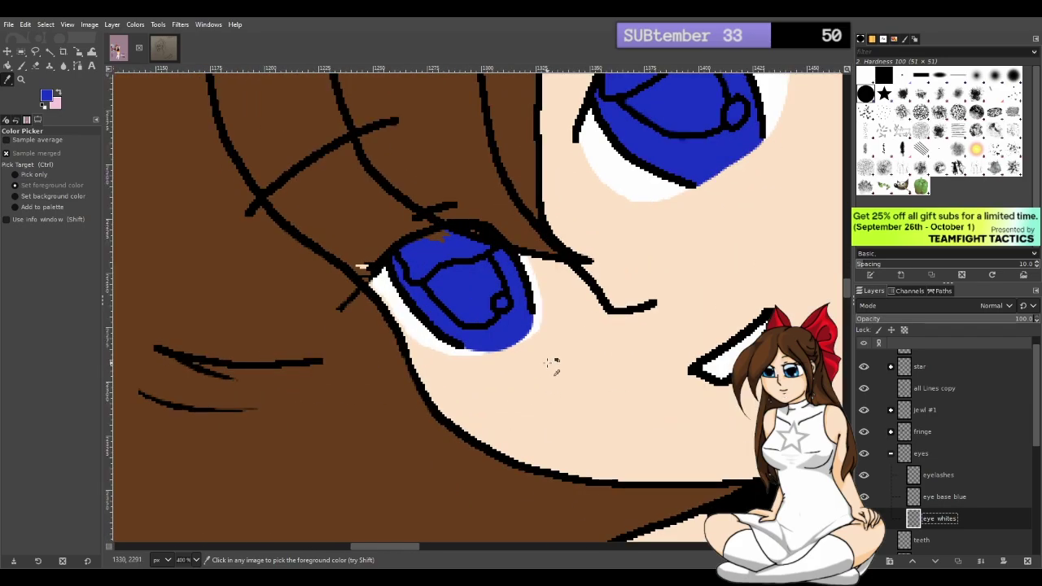
# Round out the lower edge of the iris beneath the fringe on the eye base blue layer, painting blue and erasing the overspill
pyautogui.scroll(2, 547, 362)
pyautogui.press('pageup')
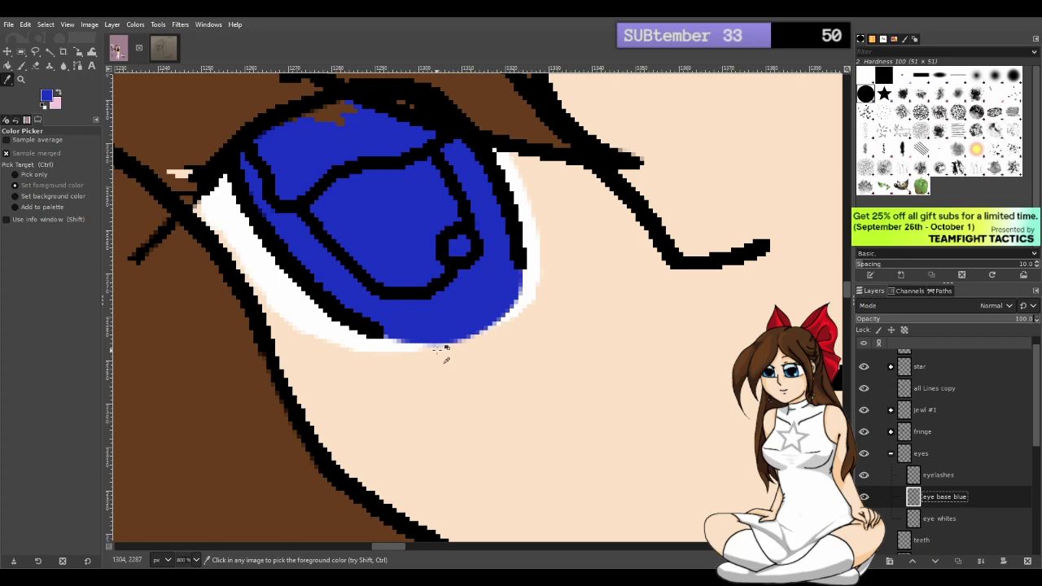
pyautogui.press('p')
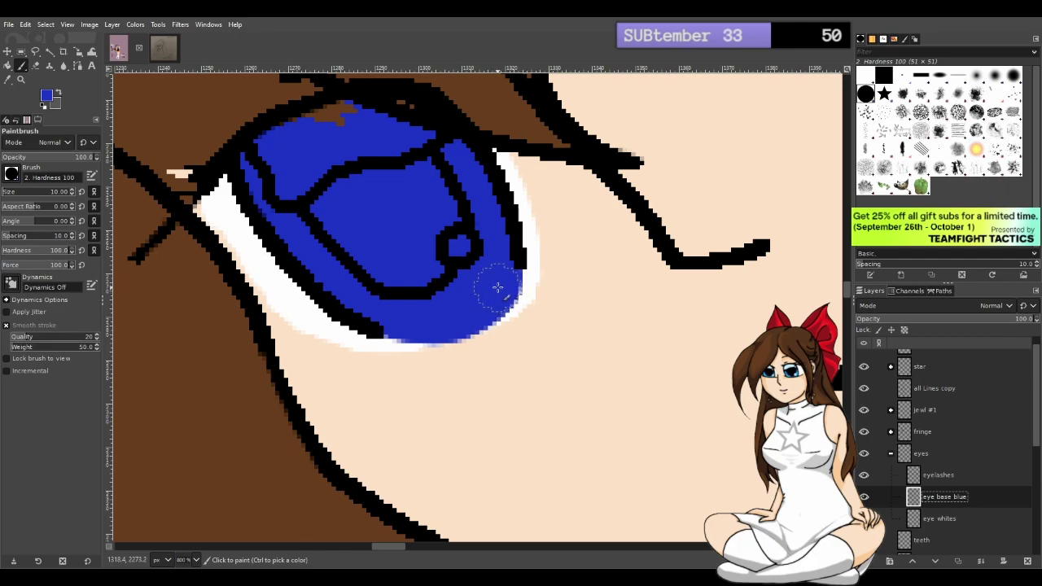
pyautogui.moveTo(496, 287)
pyautogui.mouseDown()
pyautogui.moveTo(500, 272)
pyautogui.moveTo(438, 321)
pyautogui.mouseUp()
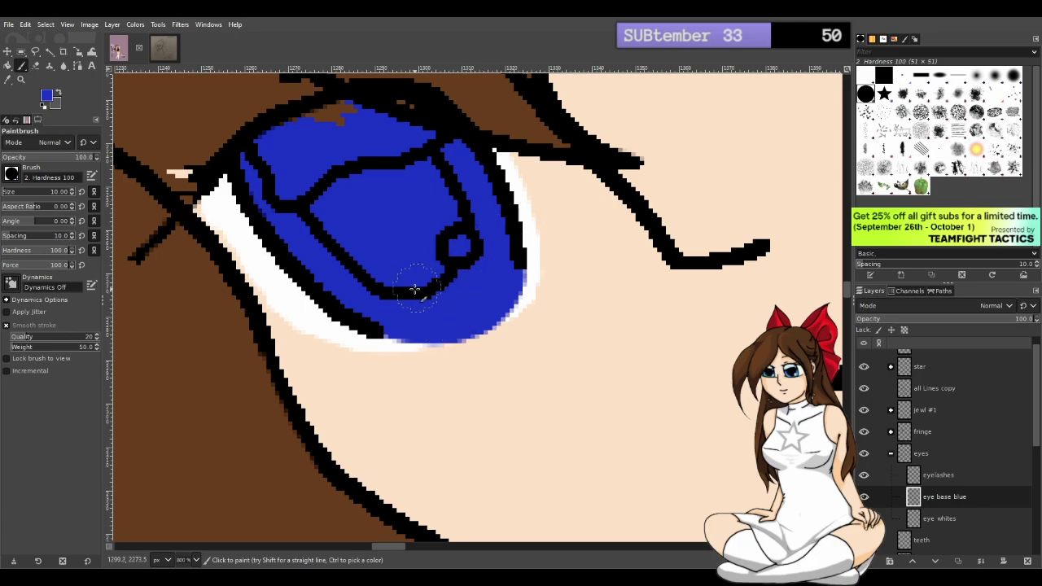
pyautogui.moveTo(399, 322); pyautogui.dragTo(477, 305)
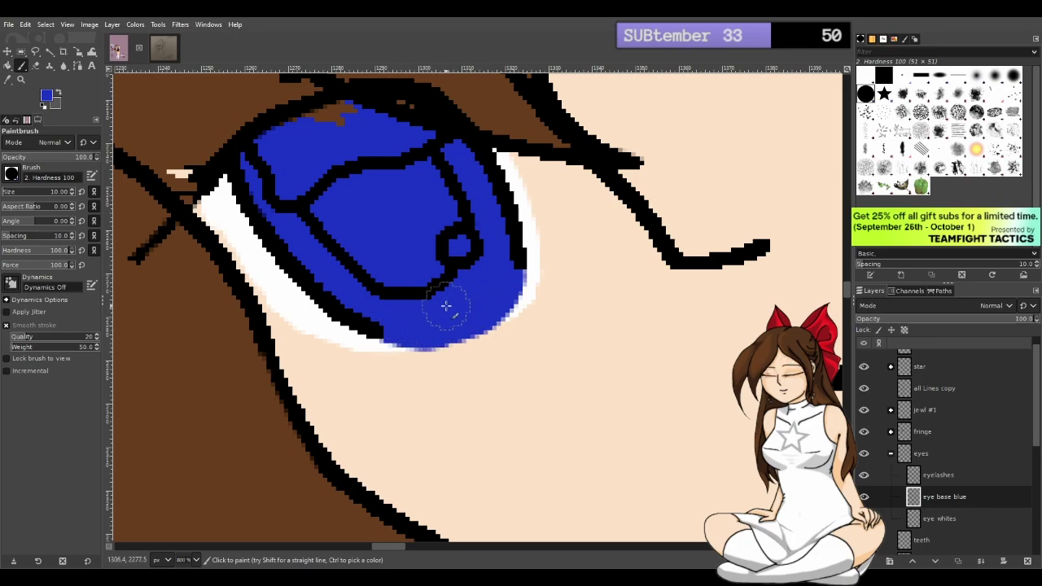
pyautogui.hotkey('shift', 'e')
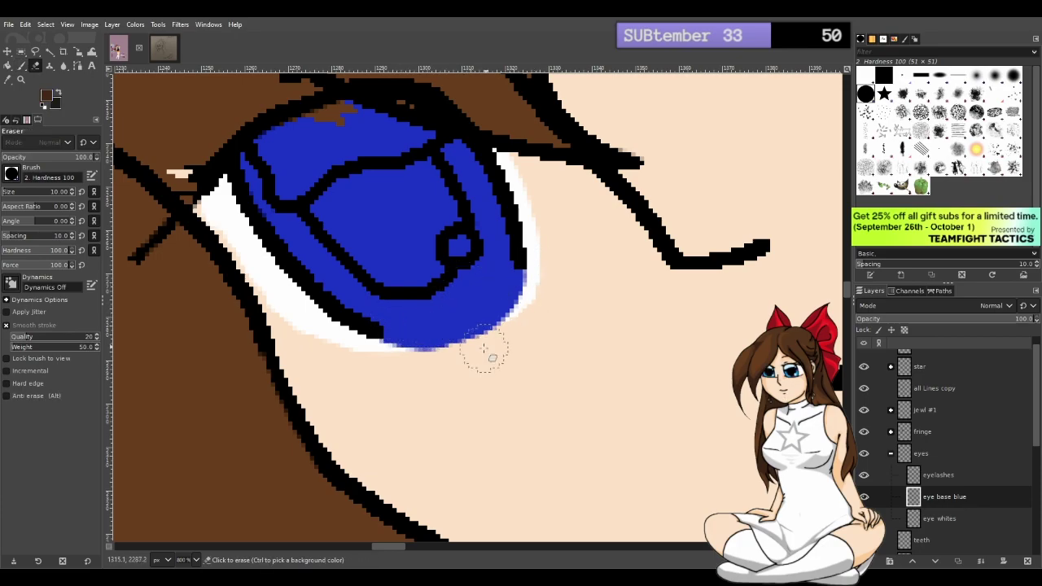
pyautogui.click(419, 372)
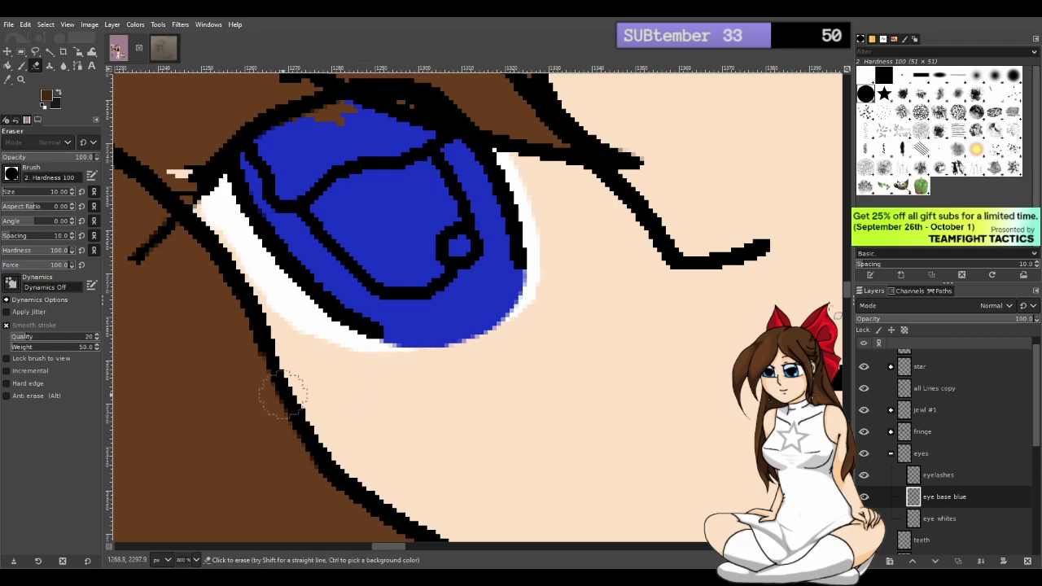
# Check both irises against the whole face and save the image
pyautogui.press('o')
pyautogui.scroll(1, 804, 302)
pyautogui.scroll(-5, 667, 350)
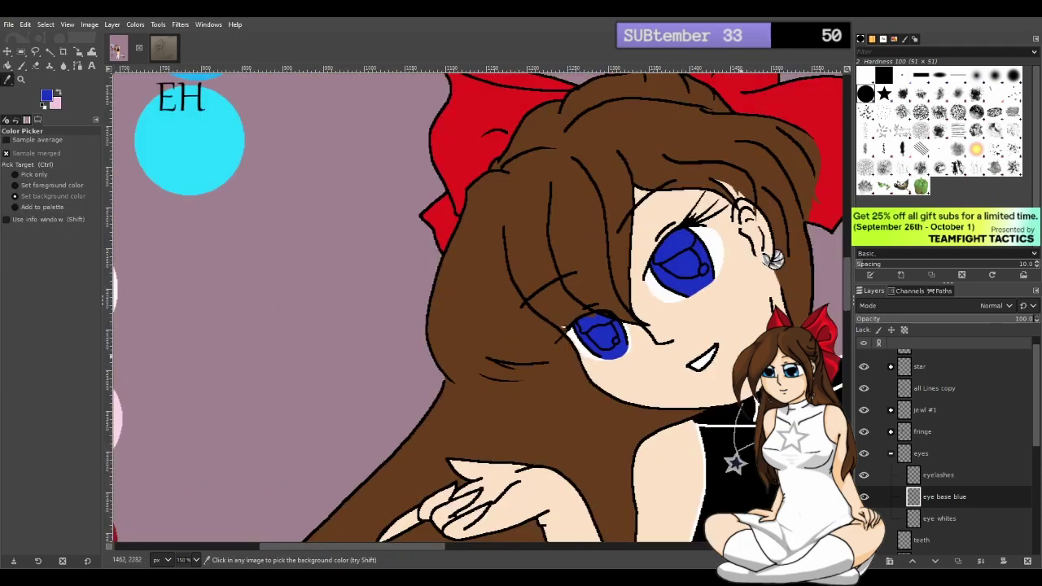
pyautogui.scroll(-2, 739, 354)
pyautogui.scroll(4, 737, 342)
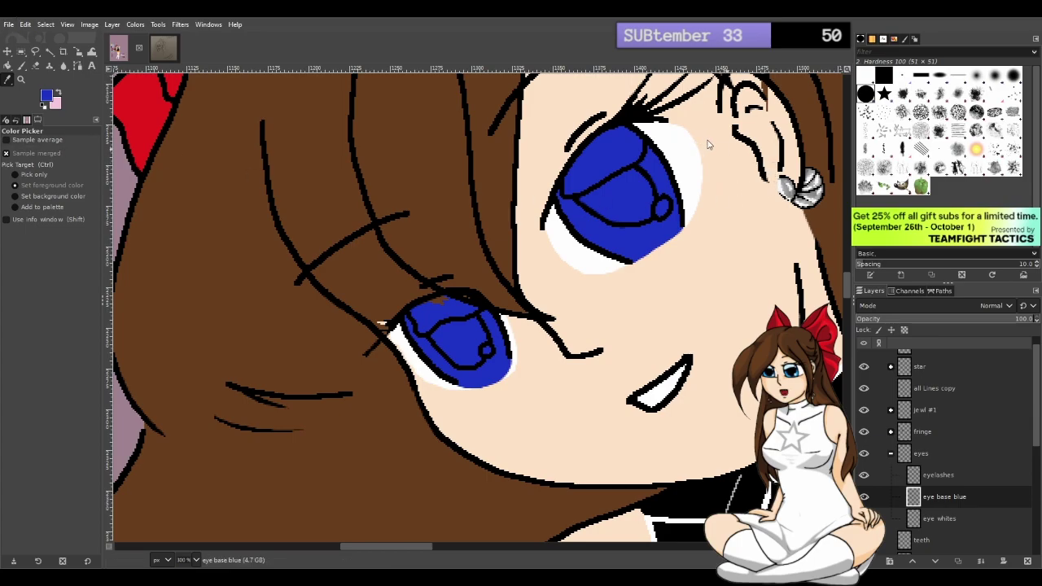
pyautogui.hotkey('ctrl', 's')
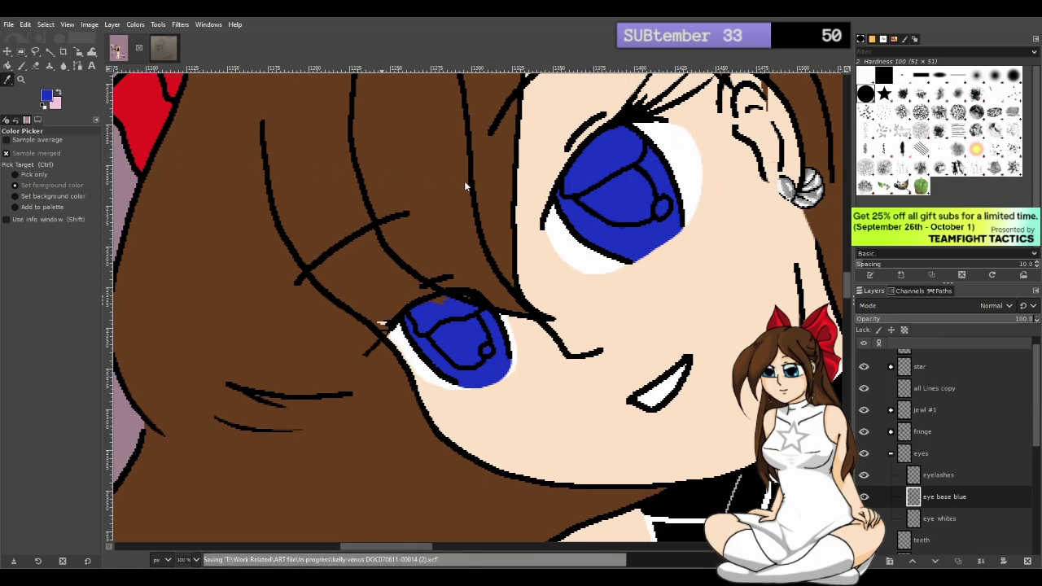
# Add a layer named eye base shadows directly above the eye base blue layer in the eyes group
pyautogui.scroll(-1, 464, 186)
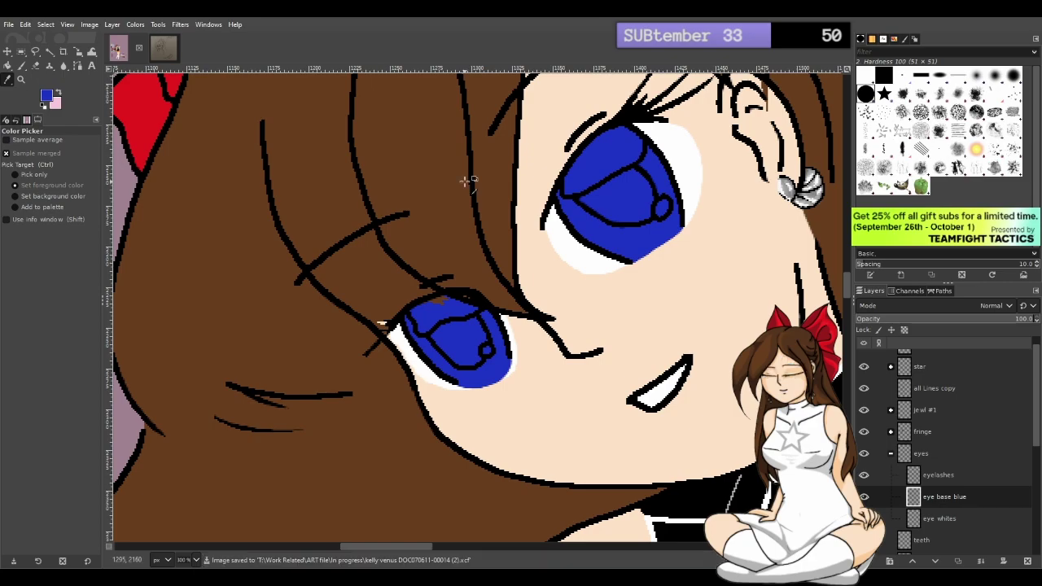
pyautogui.scroll(-2, 464, 179)
pyautogui.scroll(-2, 495, 251)
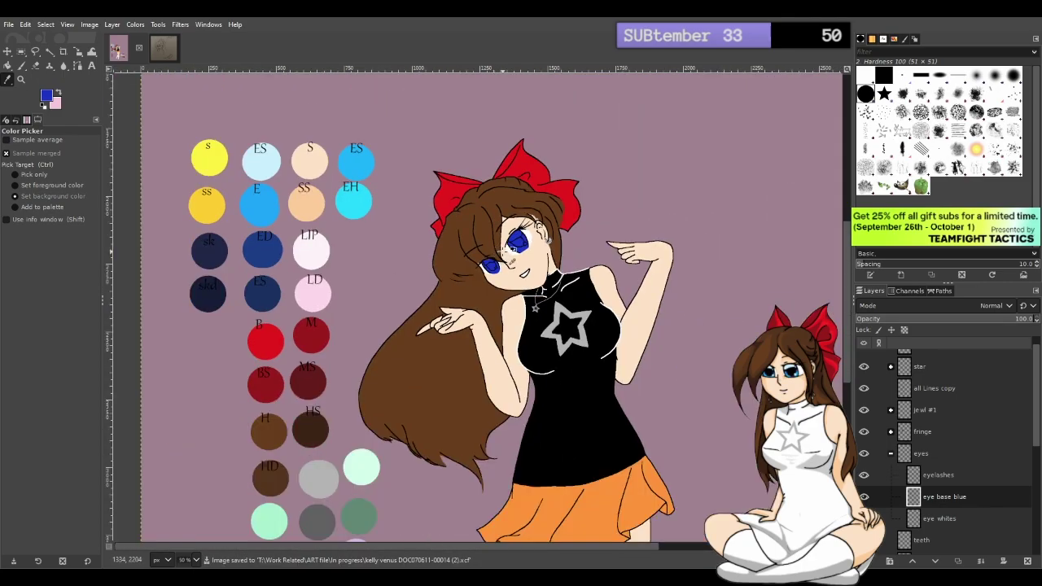
pyautogui.scroll(-5, 495, 250)
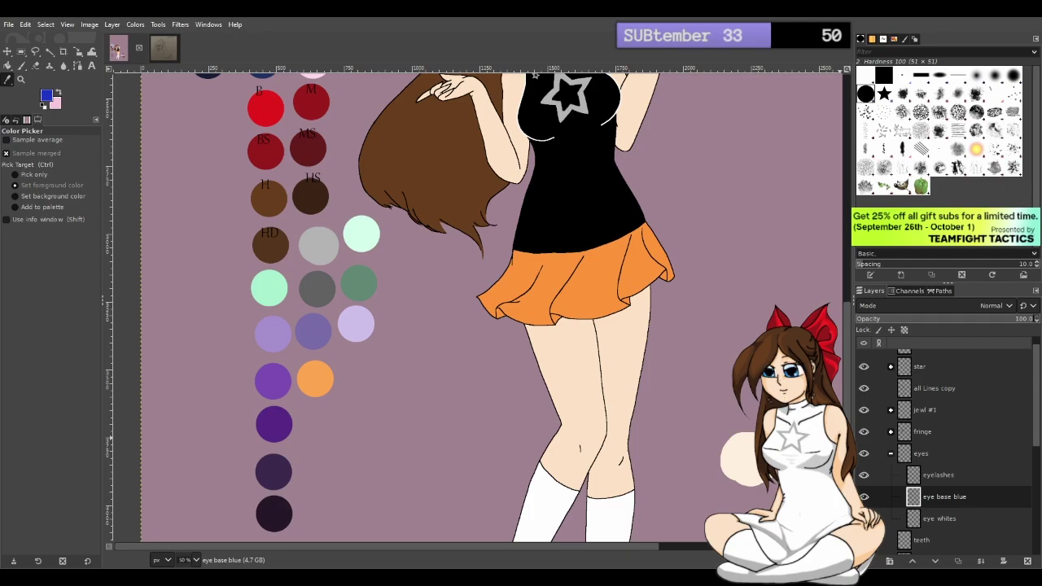
pyautogui.click(967, 547)
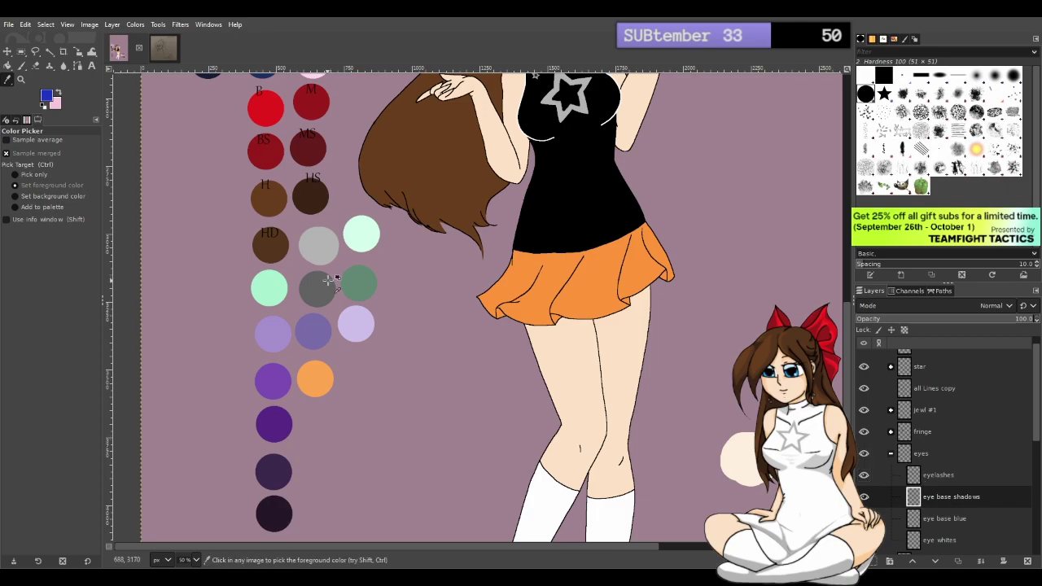
# Sample the dark blue ES swatch from the canvas palette as the foreground colour for the Paintbrush
pyautogui.scroll(-2, 606, 446)
pyautogui.scroll(1, 709, 484)
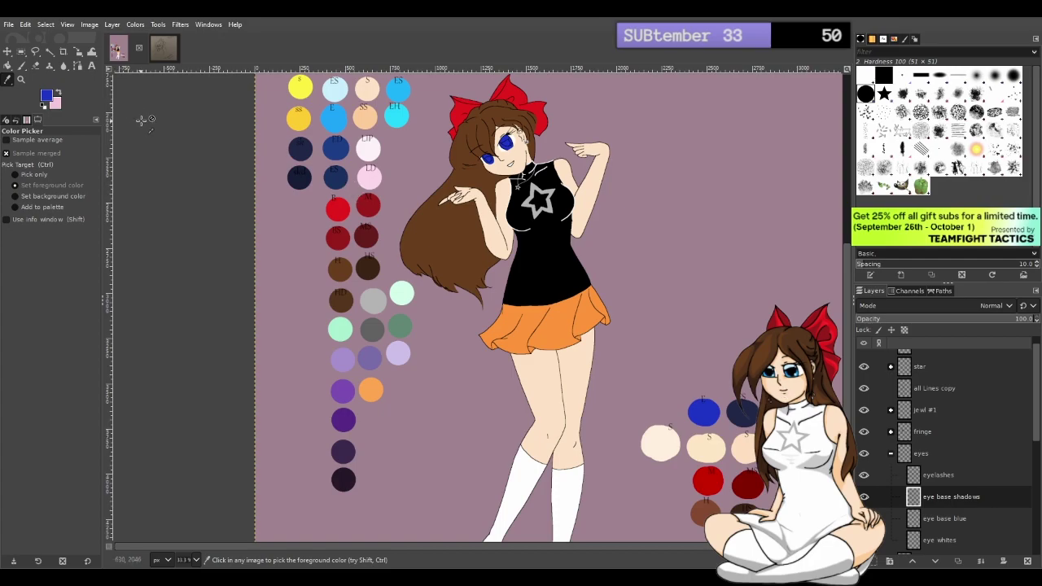
pyautogui.press('p')
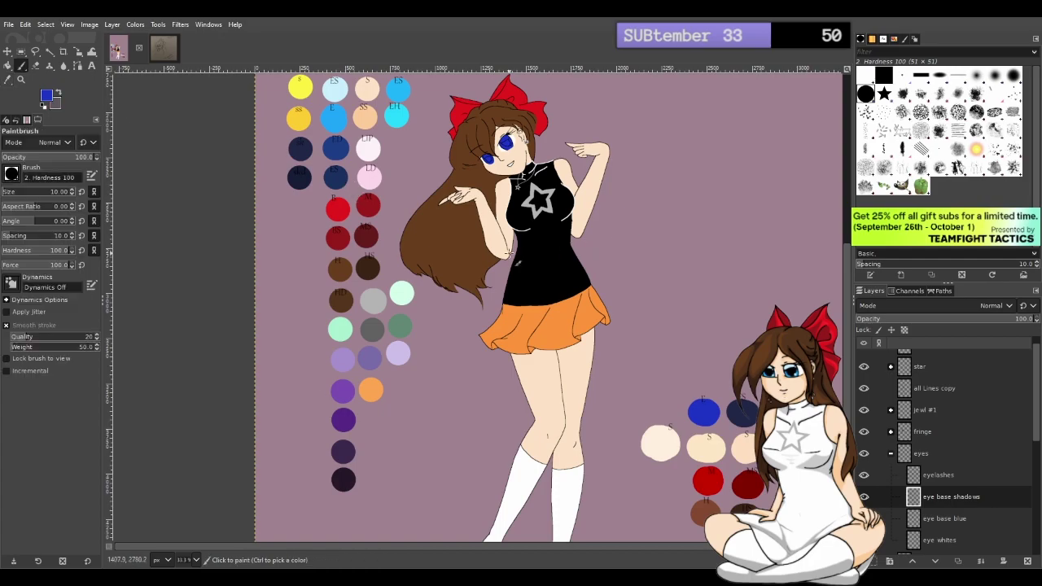
pyautogui.click(8, 80)
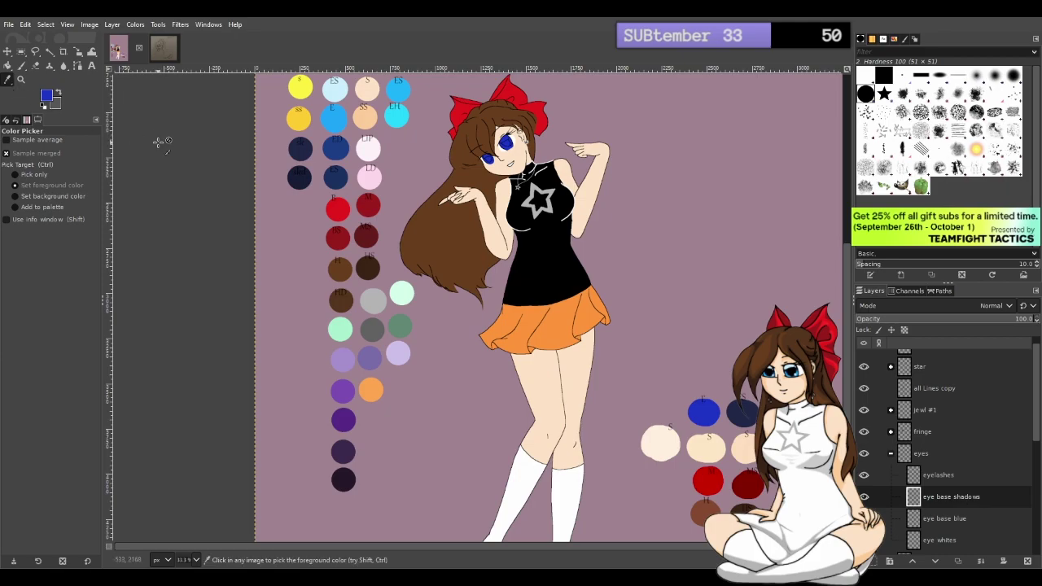
pyautogui.click(338, 178)
pyautogui.click(21, 65)
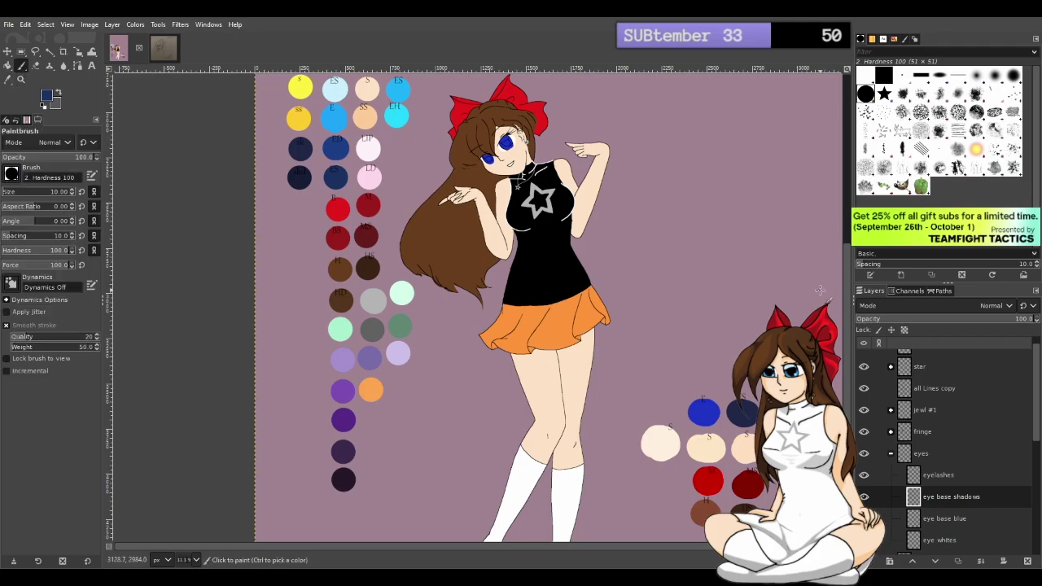
# Paint dark blue shadow over the upper part and centre of the iris nearer the ear with the size 10 brush
pyautogui.scroll(1, 847, 276)
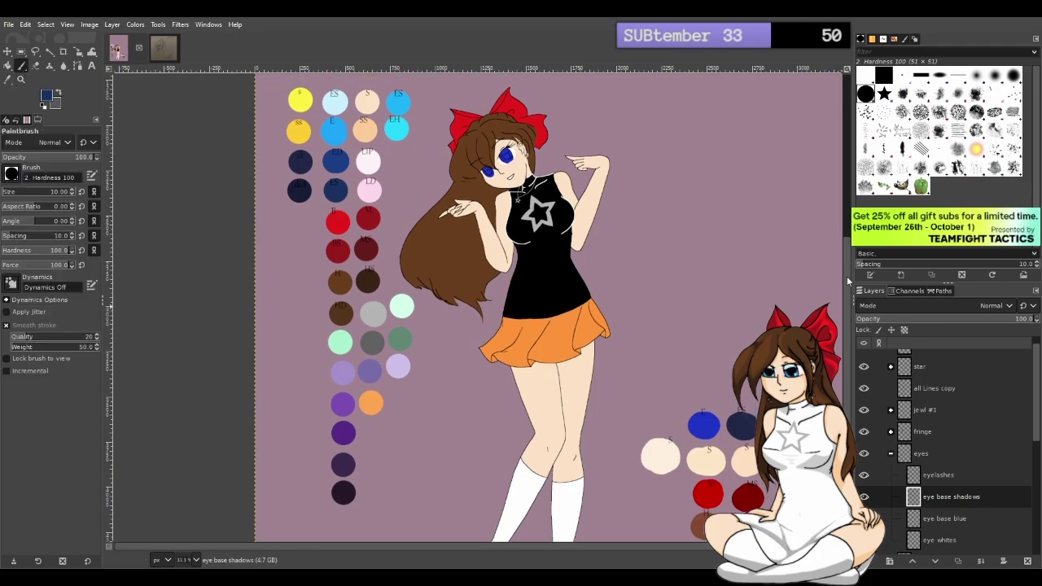
pyautogui.press('o')
pyautogui.scroll(5, 472, 128)
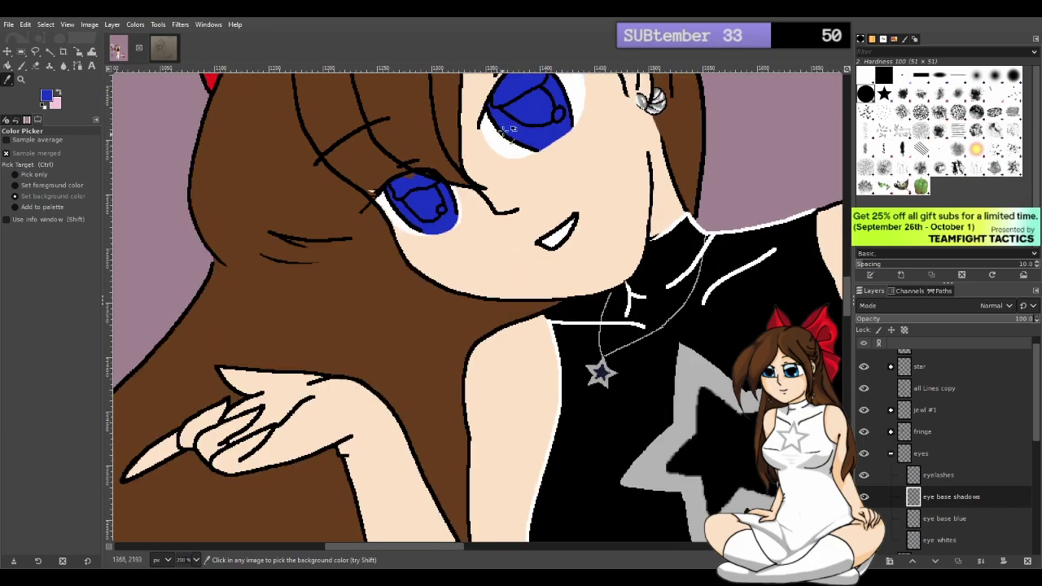
pyautogui.scroll(1, 559, 271)
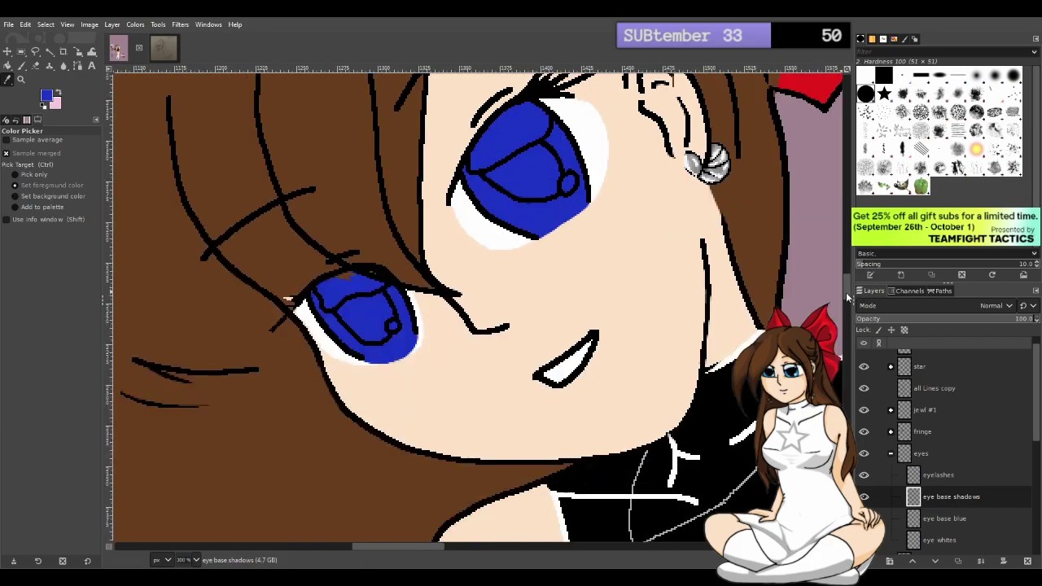
pyautogui.scroll(4, 848, 294)
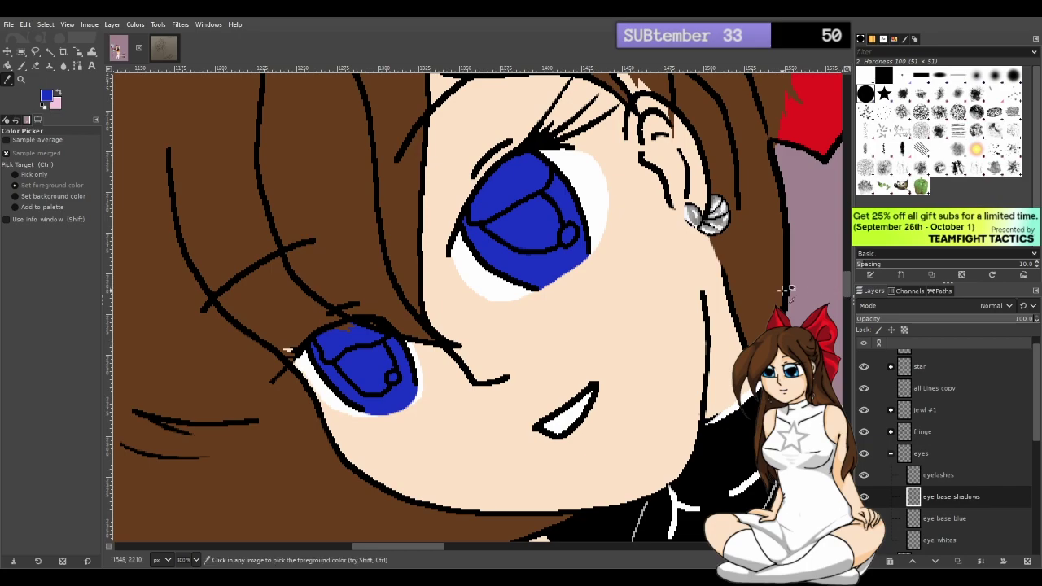
pyautogui.press('p')
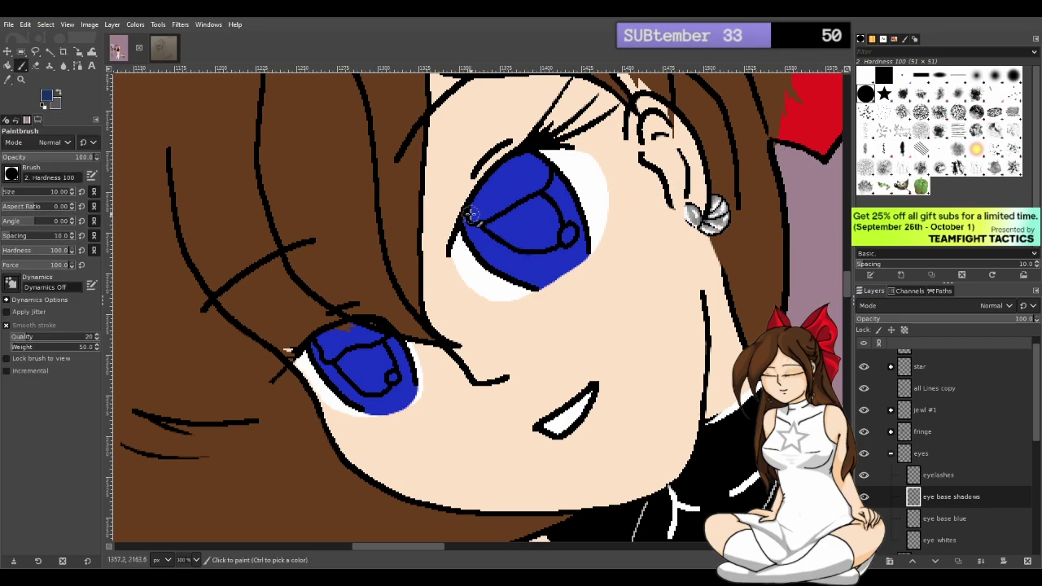
pyautogui.moveTo(469, 225)
pyautogui.mouseDown()
pyautogui.moveTo(523, 156)
pyautogui.moveTo(532, 161)
pyautogui.moveTo(490, 187)
pyautogui.moveTo(474, 230)
pyautogui.moveTo(516, 172)
pyautogui.moveTo(559, 183)
pyautogui.moveTo(534, 165)
pyautogui.moveTo(503, 178)
pyautogui.moveTo(556, 181)
pyautogui.moveTo(486, 189)
pyautogui.moveTo(560, 184)
pyautogui.moveTo(548, 177)
pyautogui.moveTo(484, 198)
pyautogui.moveTo(503, 194)
pyautogui.moveTo(482, 210)
pyautogui.moveTo(534, 183)
pyautogui.moveTo(489, 200)
pyautogui.moveTo(513, 206)
pyautogui.moveTo(531, 196)
pyautogui.moveTo(542, 213)
pyautogui.moveTo(529, 194)
pyautogui.moveTo(553, 216)
pyautogui.moveTo(549, 239)
pyautogui.moveTo(509, 244)
pyautogui.moveTo(487, 227)
pyautogui.moveTo(525, 207)
pyautogui.moveTo(540, 230)
pyautogui.moveTo(539, 190)
pyautogui.moveTo(554, 244)
pyautogui.moveTo(551, 235)
pyautogui.moveTo(526, 247)
pyautogui.moveTo(485, 205)
pyautogui.moveTo(530, 241)
pyautogui.moveTo(561, 232)
pyautogui.moveTo(536, 190)
pyautogui.moveTo(553, 237)
pyautogui.moveTo(568, 233)
pyautogui.moveTo(575, 203)
pyautogui.moveTo(564, 187)
pyautogui.moveTo(593, 250)
pyautogui.moveTo(559, 181)
pyautogui.moveTo(572, 198)
pyautogui.moveTo(569, 180)
pyautogui.moveTo(586, 231)
pyautogui.moveTo(550, 271)
pyautogui.mouseUp()
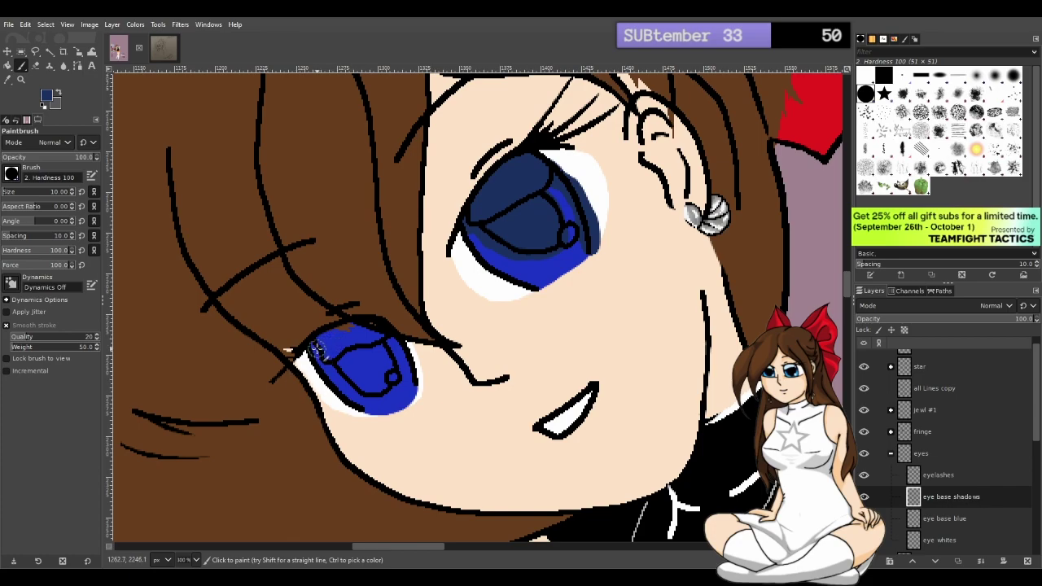
# Paint matching dark blue shadow over the iris beneath the fringe, leaving a bright blue band along its lower edge
pyautogui.moveTo(314, 350); pyautogui.dragTo(385, 344)
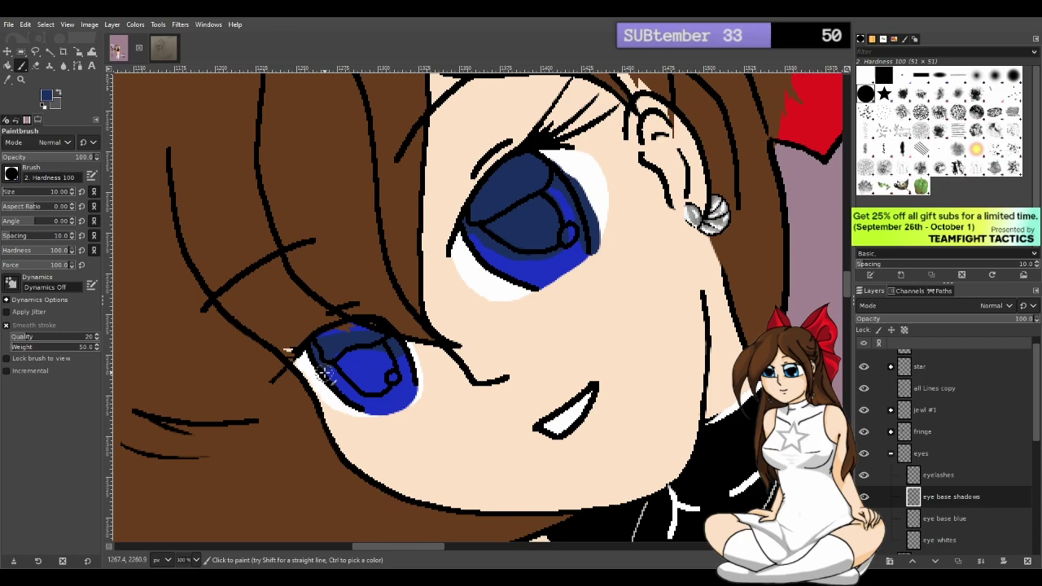
pyautogui.moveTo(344, 339)
pyautogui.mouseDown()
pyautogui.moveTo(382, 337)
pyautogui.moveTo(364, 325)
pyautogui.moveTo(333, 336)
pyautogui.mouseUp()
pyautogui.moveTo(363, 341)
pyautogui.mouseDown()
pyautogui.moveTo(402, 364)
pyautogui.moveTo(411, 396)
pyautogui.moveTo(389, 354)
pyautogui.moveTo(364, 348)
pyautogui.moveTo(381, 361)
pyautogui.moveTo(380, 382)
pyautogui.moveTo(379, 353)
pyautogui.moveTo(344, 360)
pyautogui.moveTo(377, 386)
pyautogui.moveTo(335, 345)
pyautogui.moveTo(339, 360)
pyautogui.moveTo(373, 379)
pyautogui.moveTo(351, 365)
pyautogui.moveTo(327, 376)
pyautogui.moveTo(326, 363)
pyautogui.moveTo(386, 389)
pyautogui.moveTo(338, 362)
pyautogui.moveTo(388, 380)
pyautogui.moveTo(359, 378)
pyautogui.moveTo(317, 351)
pyautogui.moveTo(352, 380)
pyautogui.mouseUp()
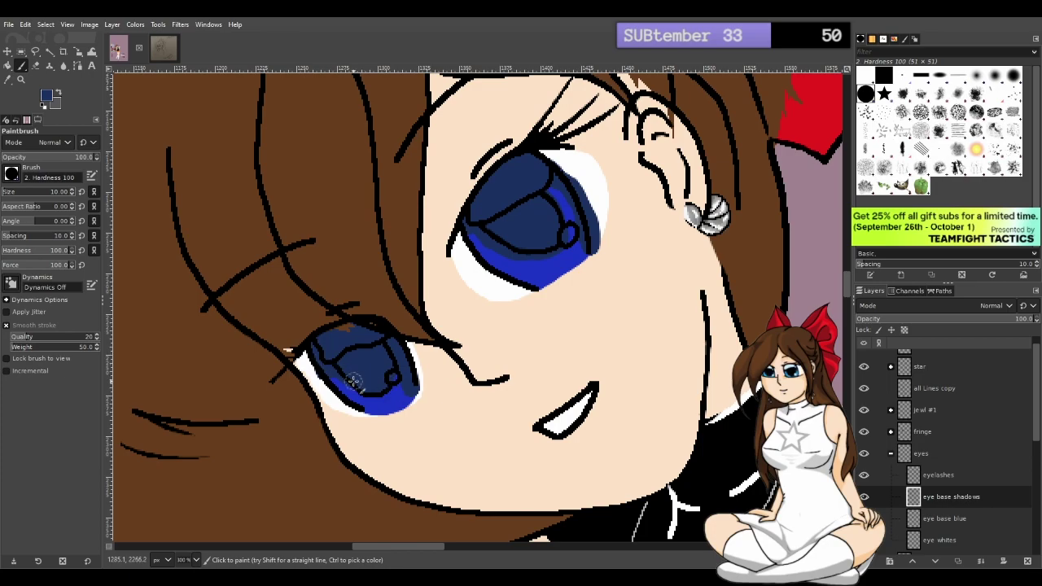
# Erase the dark blue spilling past the outer outline of the iris nearer the ear and set the Eraser size to 2
pyautogui.hotkey('shift', 'e')
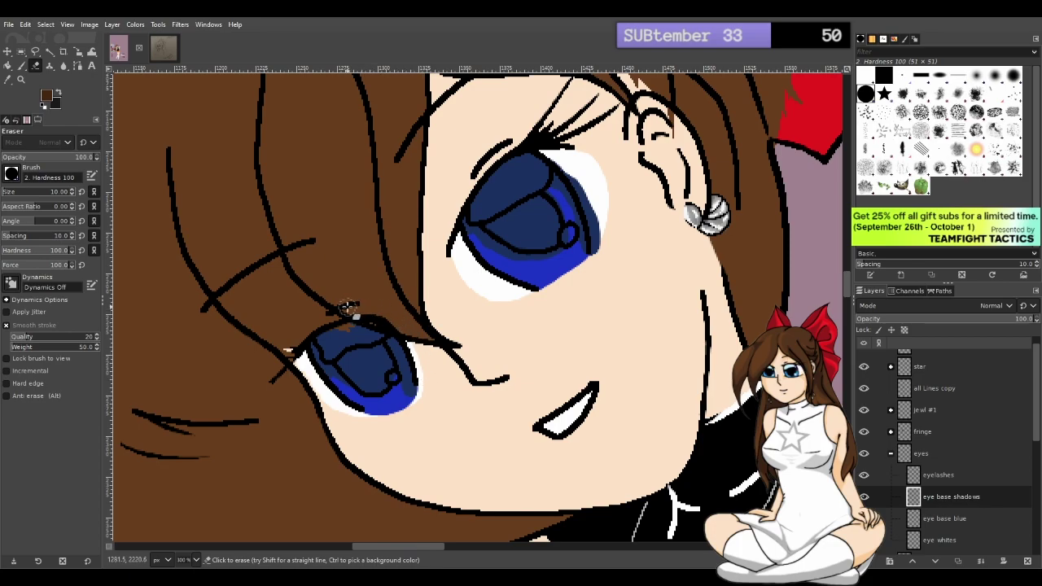
pyautogui.moveTo(450, 224); pyautogui.dragTo(457, 204)
pyautogui.moveTo(575, 171)
pyautogui.mouseDown()
pyautogui.moveTo(558, 161)
pyautogui.moveTo(595, 237)
pyautogui.moveTo(578, 300)
pyautogui.mouseUp()
pyautogui.moveTo(466, 273); pyautogui.dragTo(447, 221)
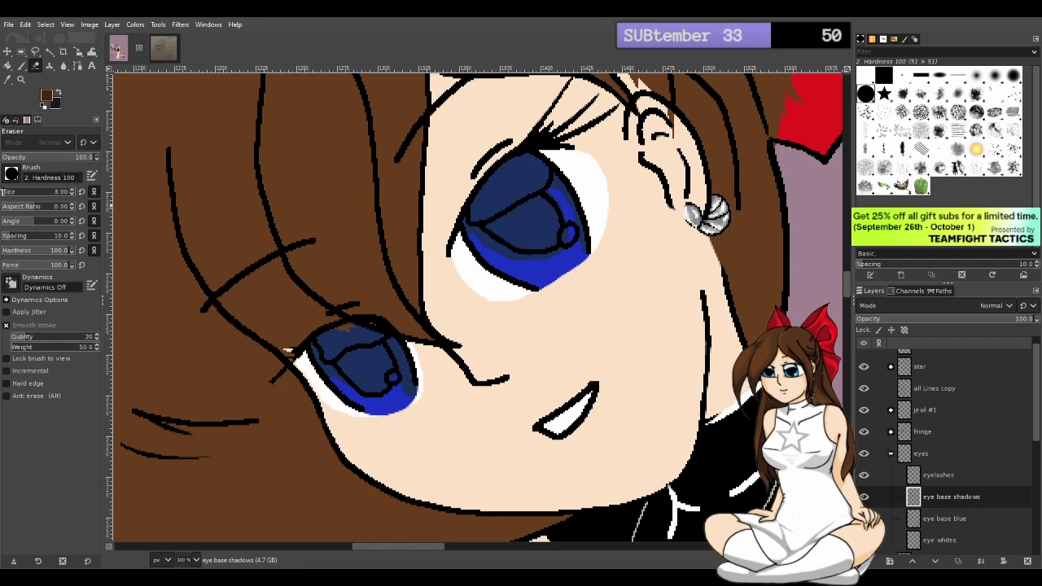
pyautogui.click(3, 191)
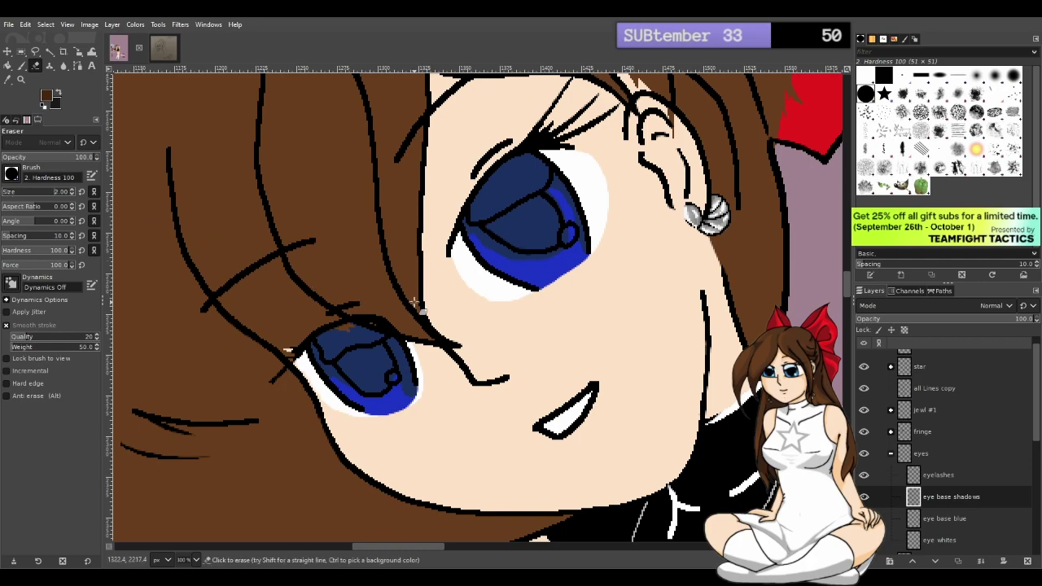
# Erase the dark blue along the nose-side corner of the iris nearer the ear and inside its small highlight circle with the size 2 Eraser
pyautogui.press('o')
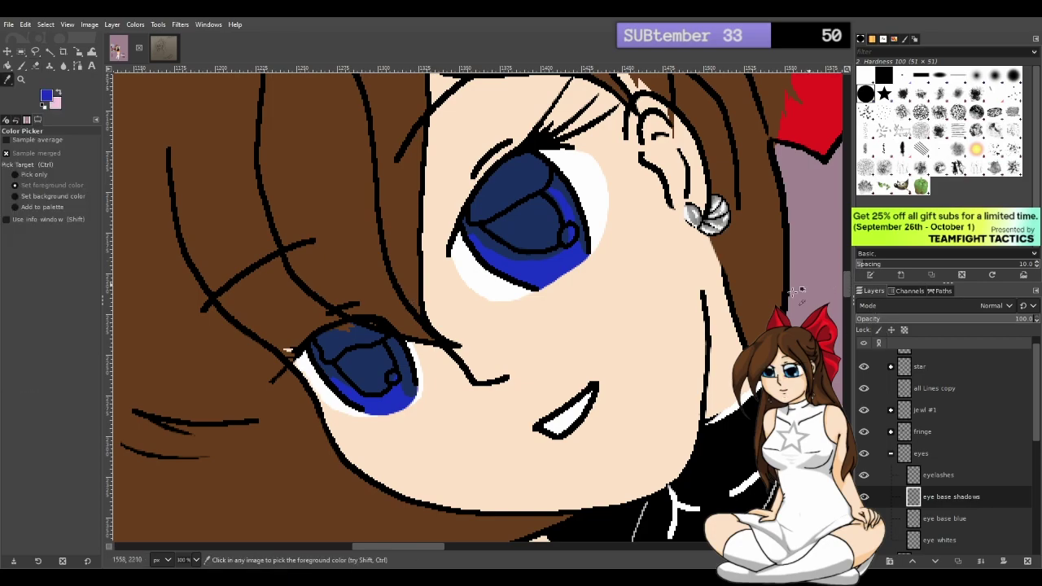
pyautogui.keyDown('ctrl'); pyautogui.scroll(2, 547, 234); pyautogui.keyUp('ctrl')
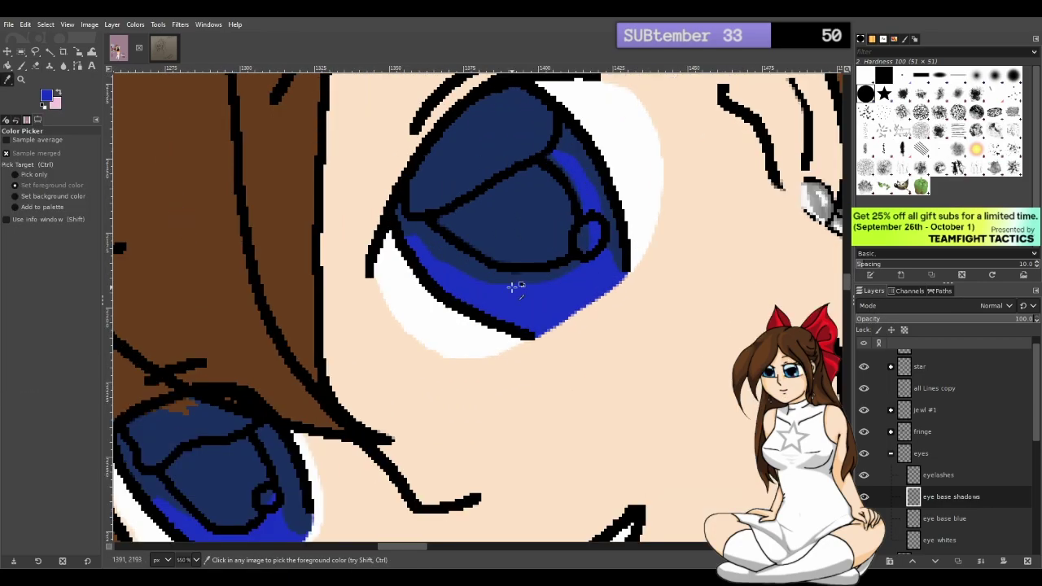
pyautogui.hotkey('shift', 'e')
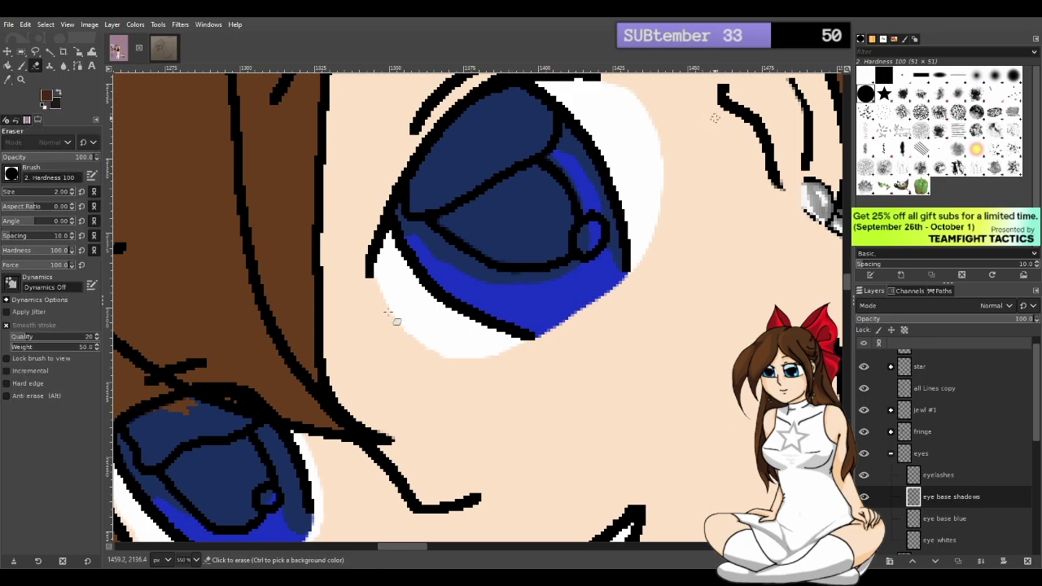
pyautogui.click(412, 238)
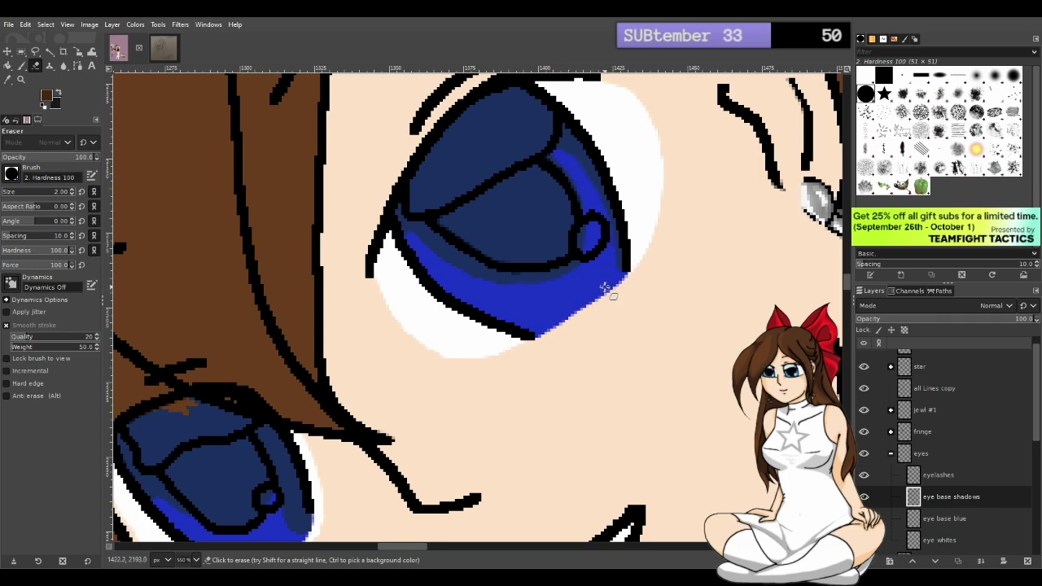
# Sample dark blue for the Paintbrush and paint size 3 shadow down the ear-side edge of the iris nearer the ear
pyautogui.scroll(-3, 700, 273)
pyautogui.press('o')
pyautogui.click(600, 367)
pyautogui.press('1')
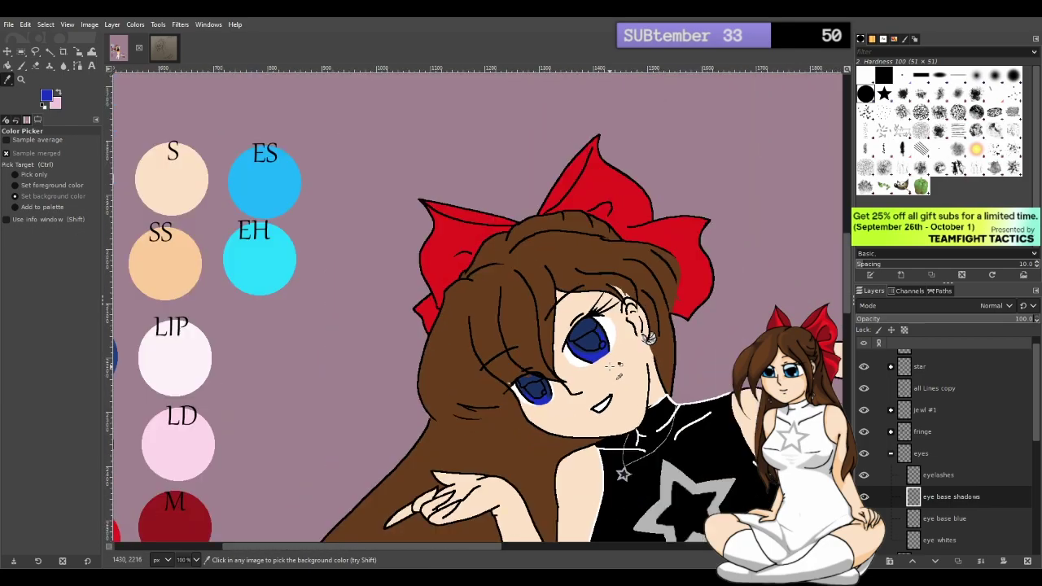
pyautogui.press('3')
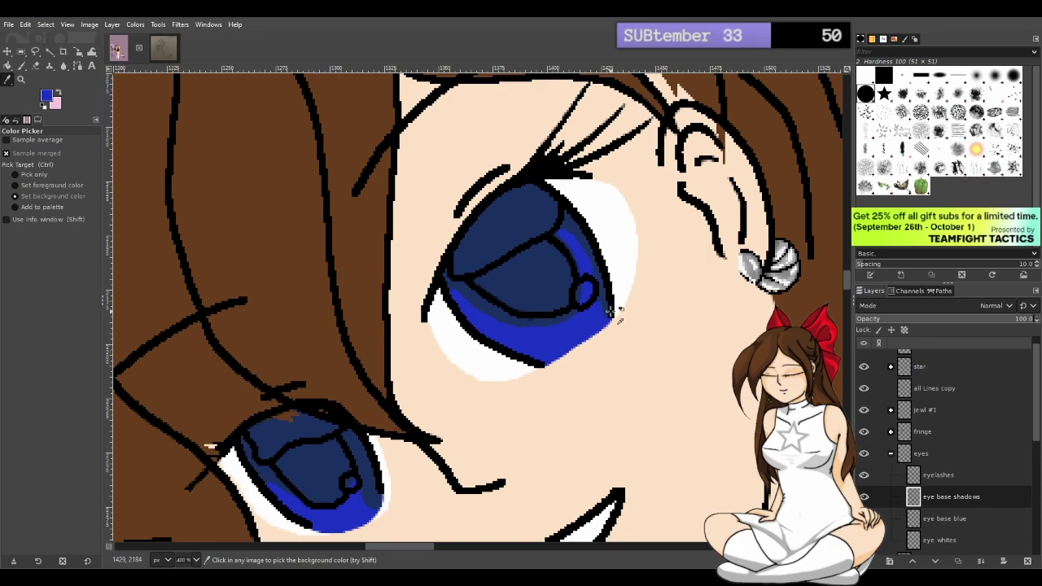
pyautogui.press('4')
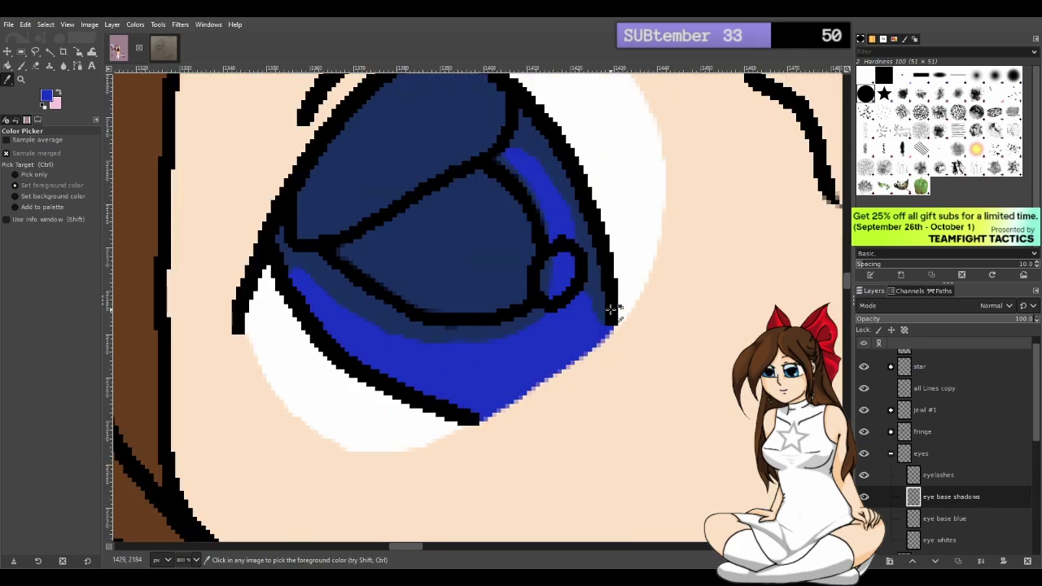
pyautogui.click(610, 309)
pyautogui.press('p')
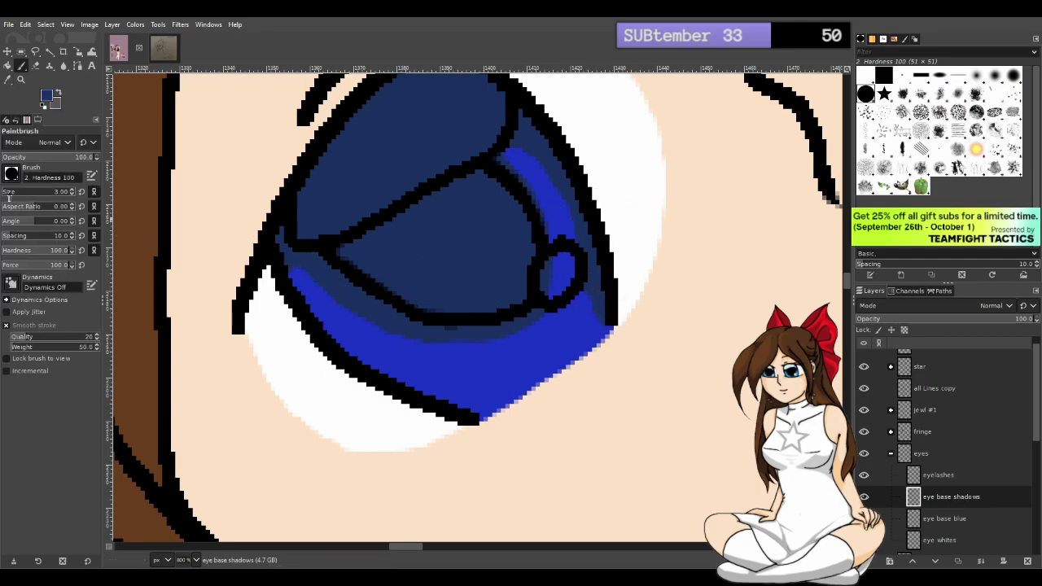
pyautogui.moveTo(593, 288)
pyautogui.mouseDown()
pyautogui.moveTo(595, 348)
pyautogui.moveTo(580, 346)
pyautogui.moveTo(589, 282)
pyautogui.moveTo(575, 352)
pyautogui.moveTo(568, 329)
pyautogui.moveTo(591, 298)
pyautogui.moveTo(546, 389)
pyautogui.moveTo(609, 312)
pyautogui.moveTo(598, 340)
pyautogui.moveTo(601, 320)
pyautogui.moveTo(590, 346)
pyautogui.moveTo(605, 292)
pyautogui.mouseUp()
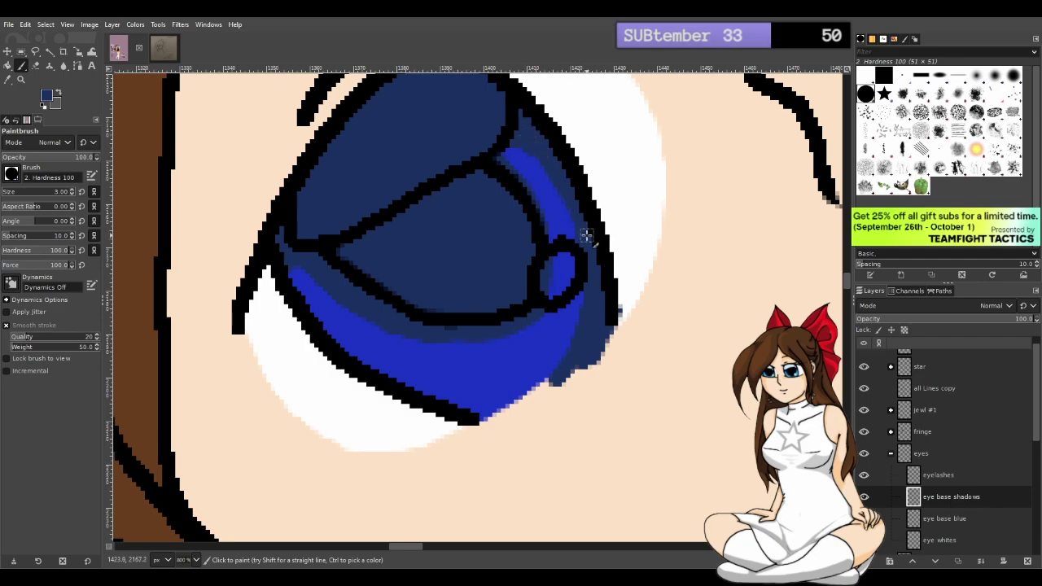
# Paint dark blue over the upper tip of the bright crescent and thicken the shadow beneath the pupil of the same iris
pyautogui.moveTo(548, 168)
pyautogui.mouseDown()
pyautogui.moveTo(507, 147)
pyautogui.moveTo(495, 162)
pyautogui.mouseUp()
pyautogui.moveTo(425, 329)
pyautogui.mouseDown()
pyautogui.moveTo(469, 339)
pyautogui.moveTo(526, 306)
pyautogui.mouseUp()
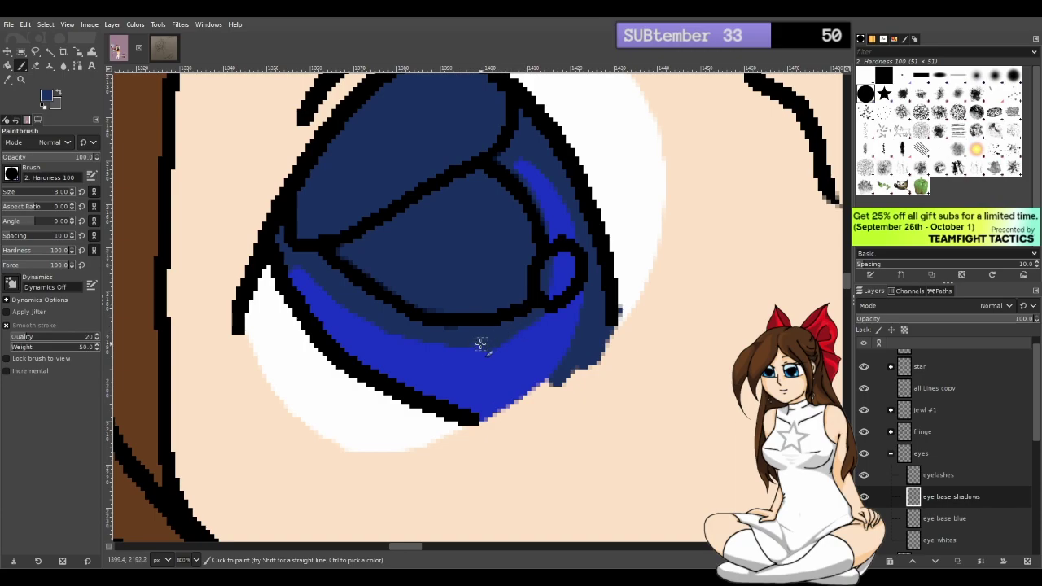
pyautogui.moveTo(481, 343); pyautogui.dragTo(409, 328)
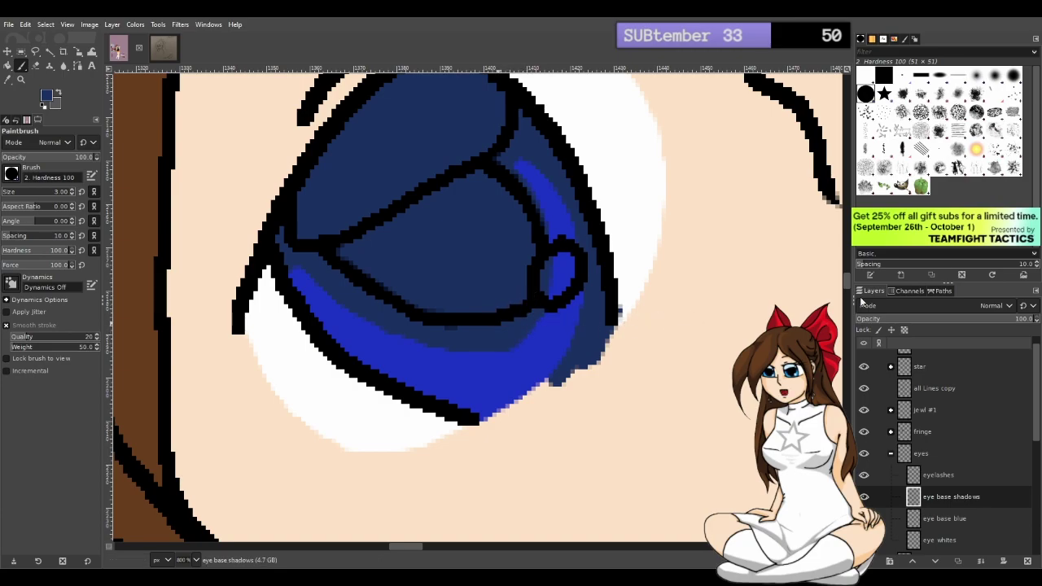
# Examine both shaded irises against the whole face and figure
pyautogui.press('o')
pyautogui.scroll(1, 833, 283)
pyautogui.scroll(-5, 570, 340)
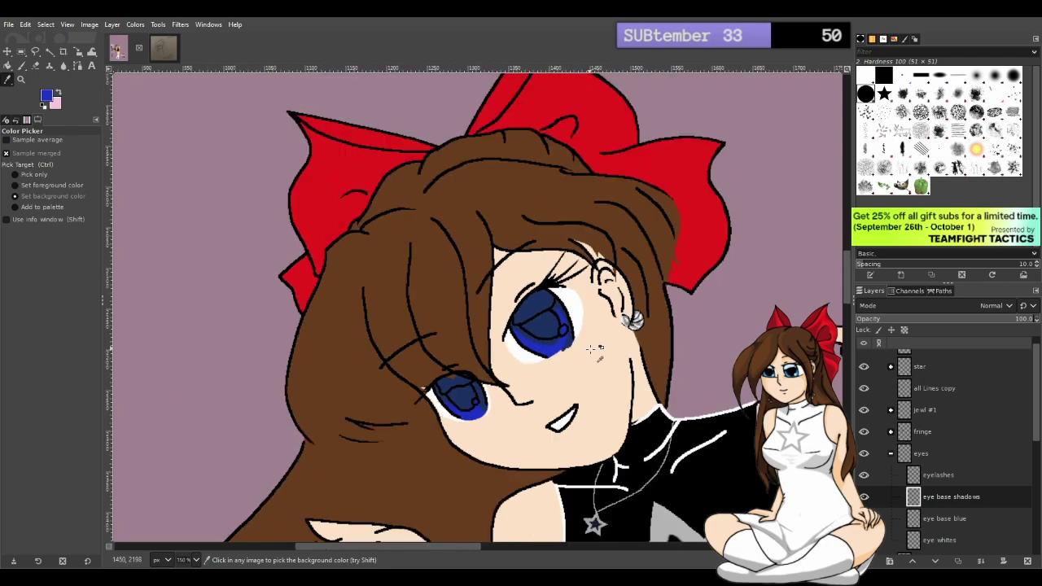
pyautogui.scroll(-2, 590, 350)
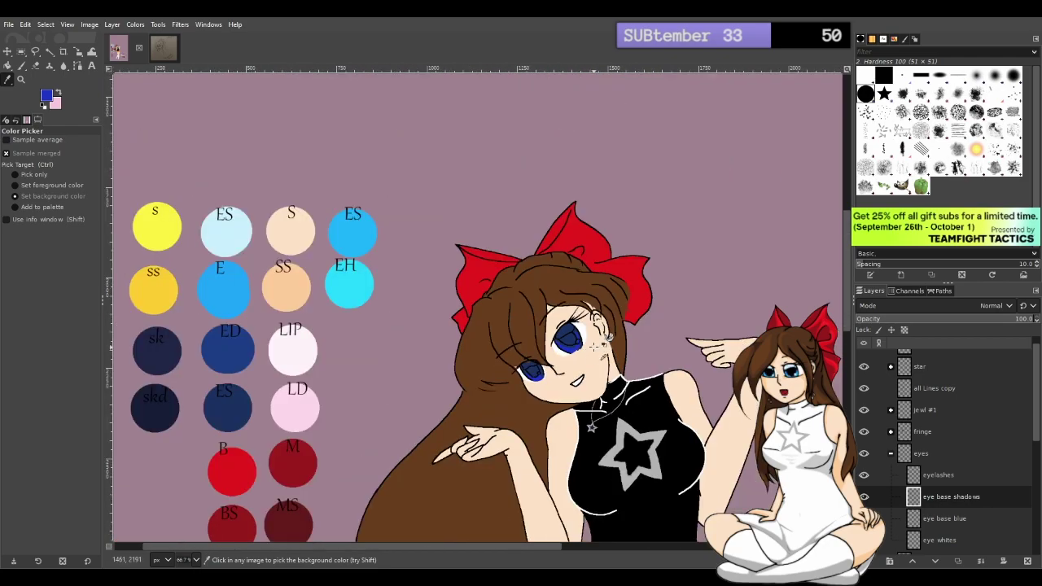
pyautogui.scroll(3, 595, 346)
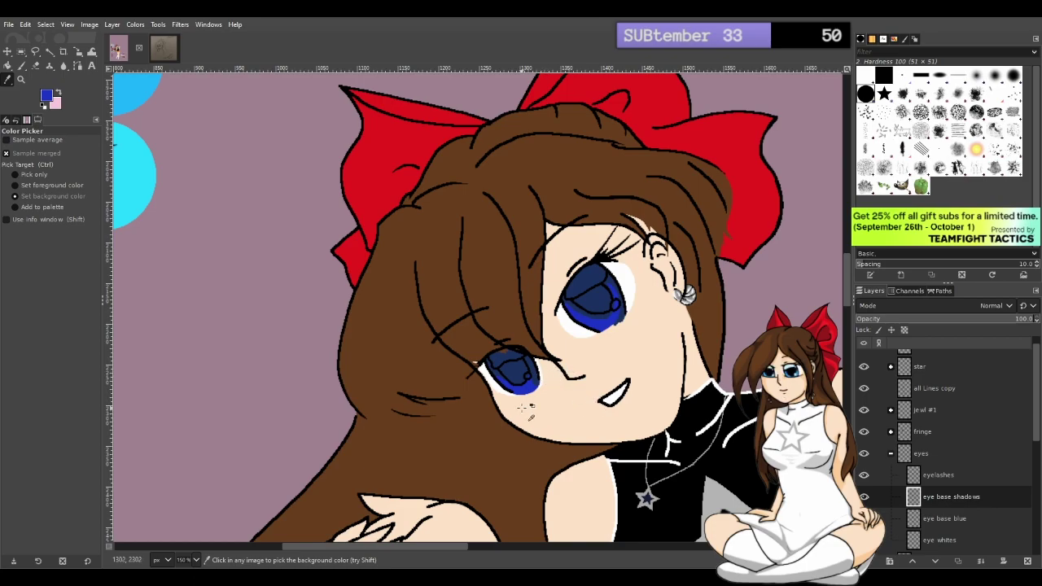
pyautogui.press('ctrl')
pyautogui.keyDown('ctrl'); pyautogui.scroll(-2, 581, 402); pyautogui.keyUp('ctrl')
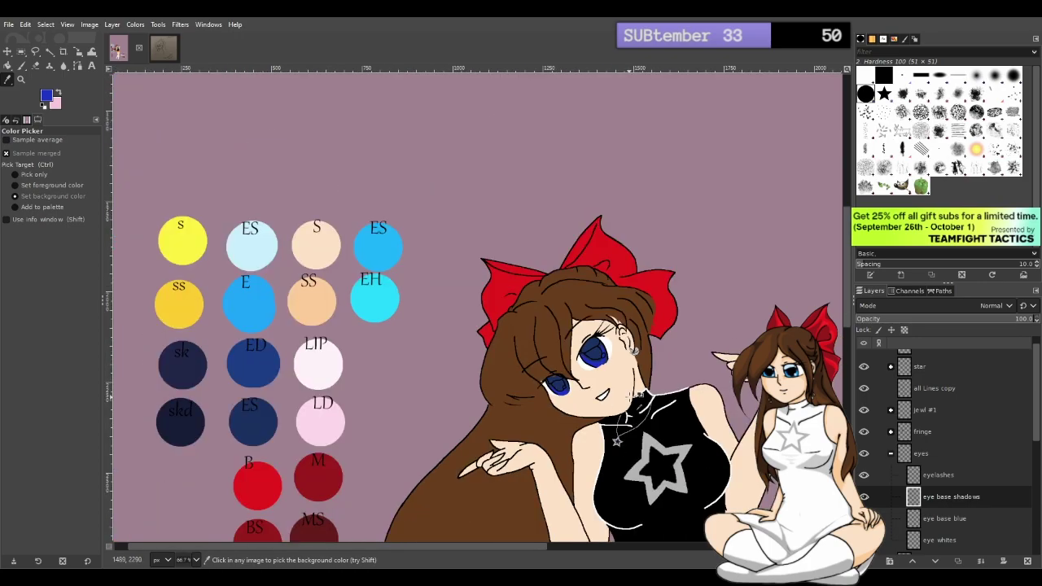
pyautogui.keyDown('ctrl'); pyautogui.scroll(-2, 638, 396); pyautogui.keyUp('ctrl')
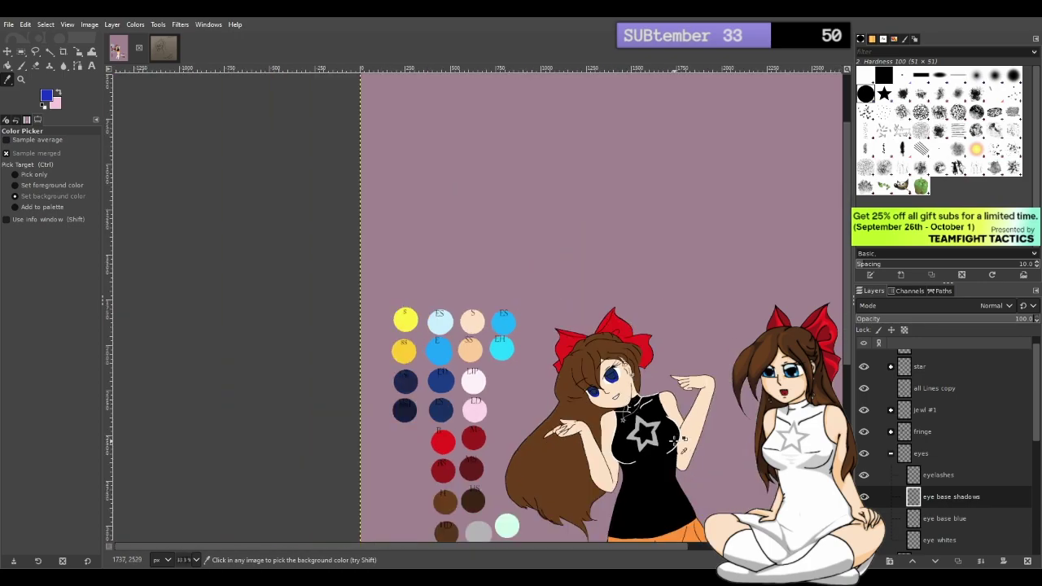
pyautogui.keyDown('ctrl'); pyautogui.scroll(4, 677, 438); pyautogui.keyUp('ctrl')
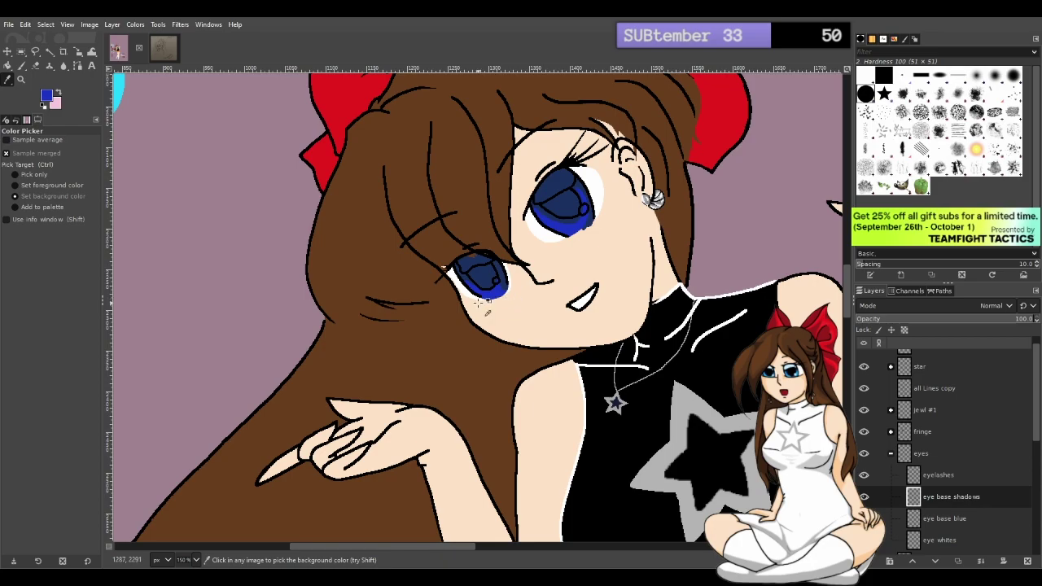
pyautogui.scroll(1, 480, 302)
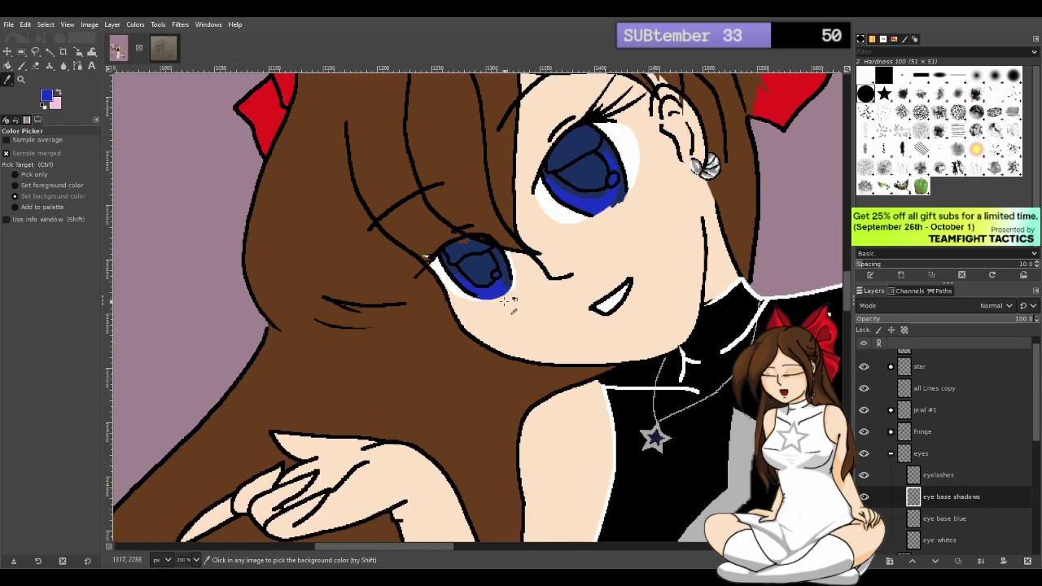
# Erase the dark blue spilling past the lower ear-side edge of the iris nearer the ear with the size 2 Eraser
pyautogui.scroll(1, 674, 226)
pyautogui.scroll(2, 628, 200)
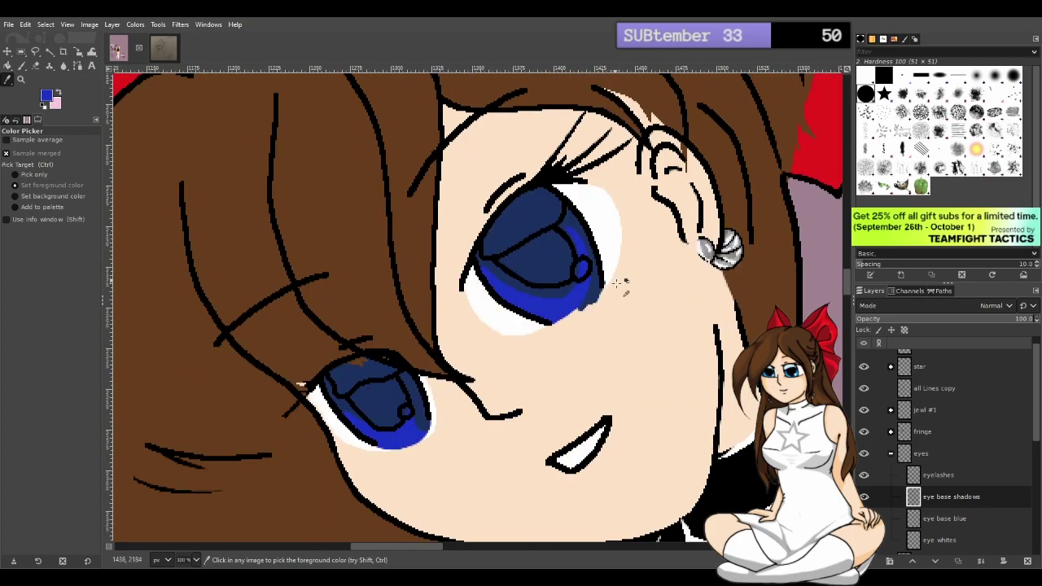
pyautogui.scroll(1, 621, 278)
pyautogui.keyDown('ctrl'); pyautogui.scroll(2, 603, 258); pyautogui.keyUp('ctrl')
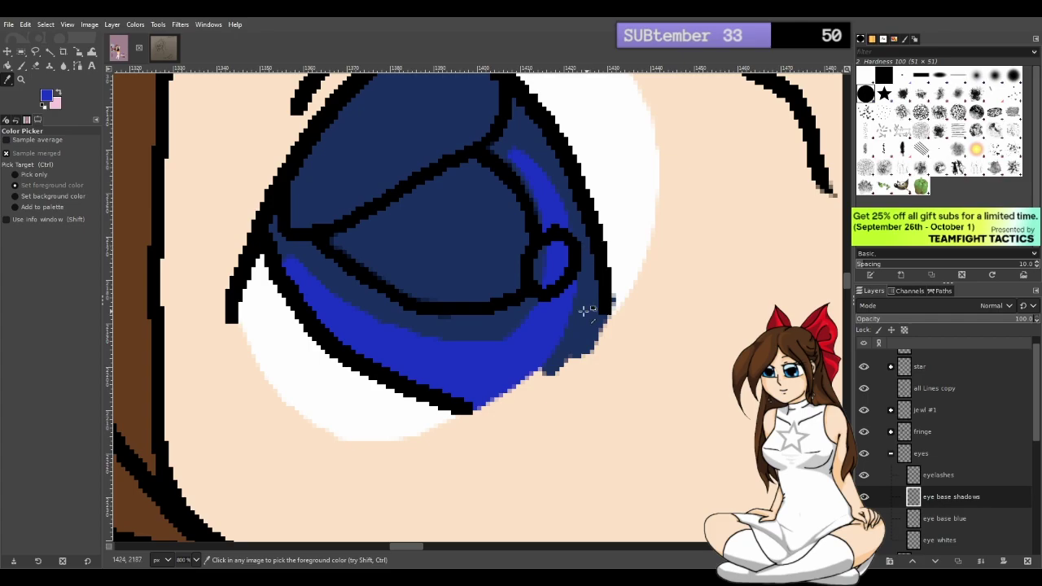
pyautogui.hotkey('shift', 'e')
pyautogui.moveTo(618, 293); pyautogui.dragTo(607, 326)
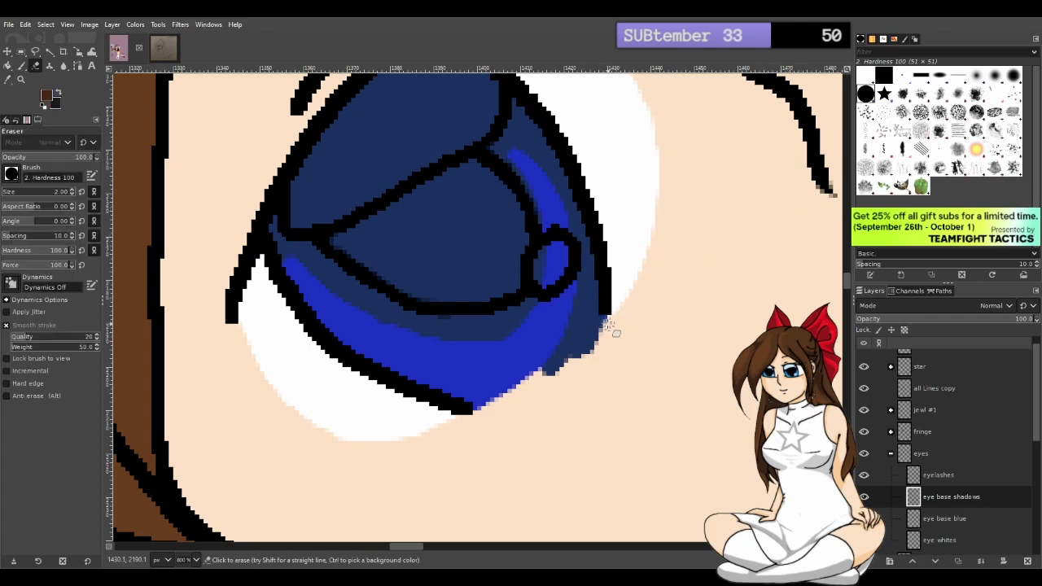
pyautogui.hotkey('ctrl', 'z')
pyautogui.moveTo(609, 327); pyautogui.dragTo(558, 375)
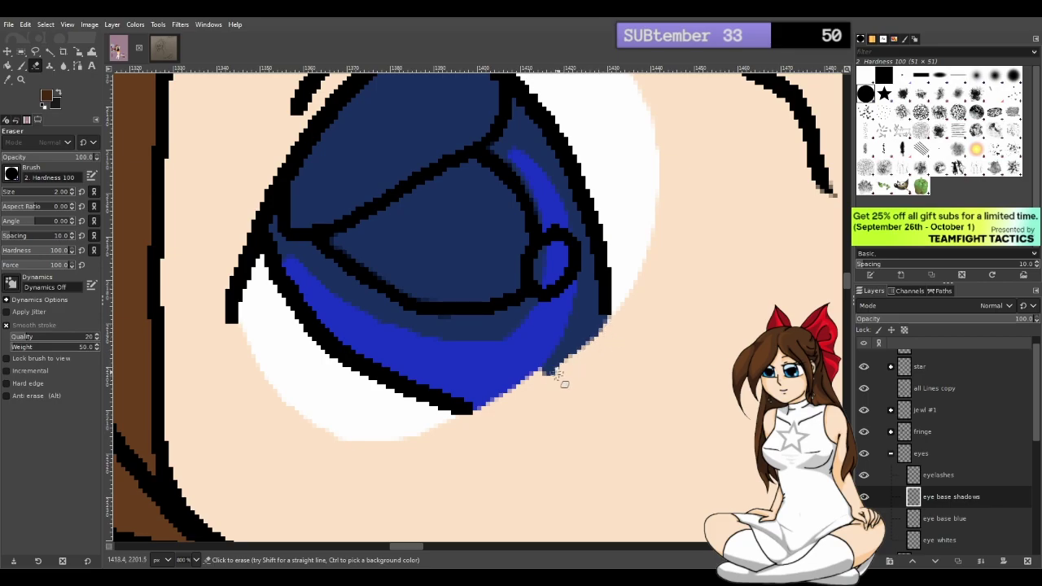
pyautogui.moveTo(614, 328)
pyautogui.mouseDown()
pyautogui.moveTo(521, 397)
pyautogui.moveTo(616, 319)
pyautogui.moveTo(520, 388)
pyautogui.moveTo(599, 337)
pyautogui.moveTo(541, 372)
pyautogui.mouseUp()
pyautogui.hotkey('ctrl', 'z')
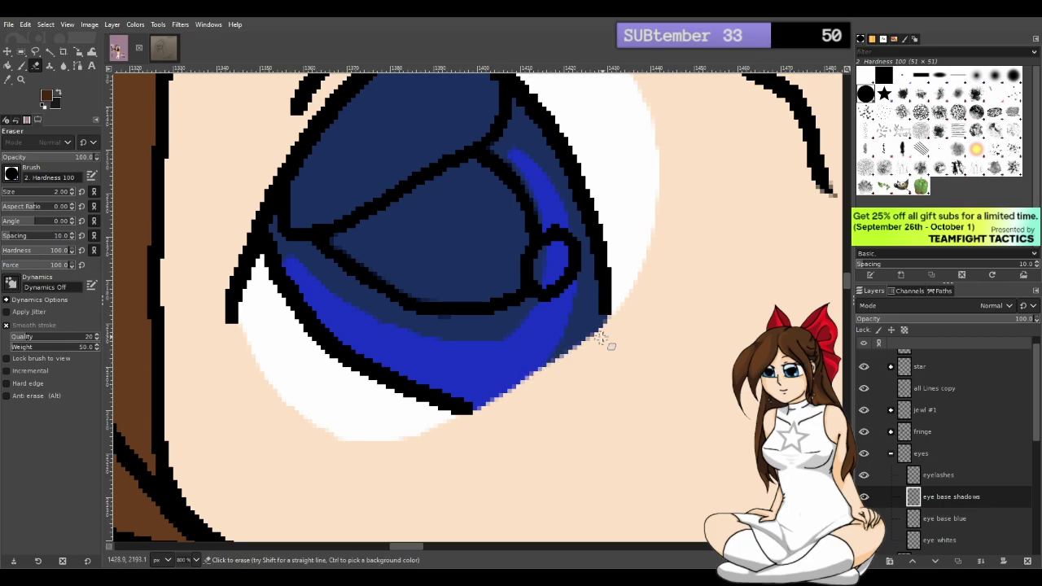
pyautogui.moveTo(614, 317)
pyautogui.mouseDown()
pyautogui.moveTo(575, 351)
pyautogui.moveTo(590, 340)
pyautogui.moveTo(583, 345)
pyautogui.mouseUp()
pyautogui.hotkey('ctrl', 'z')
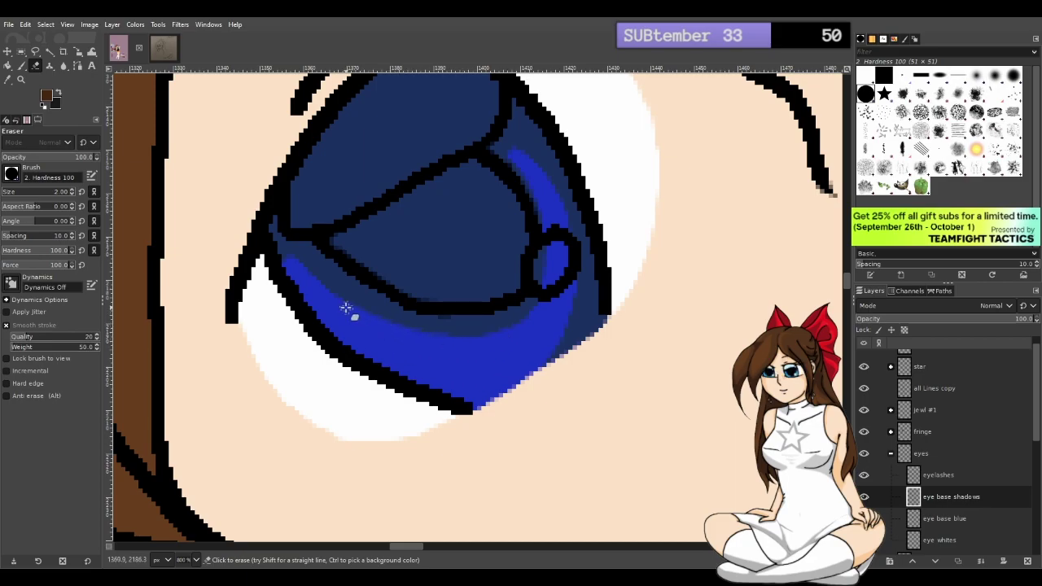
# Smooth the shadow's lower edge beneath the pupil with the size 2 Eraser and touch it up with the size 3 dark blue Paintbrush
pyautogui.moveTo(295, 261); pyautogui.dragTo(370, 308)
pyautogui.moveTo(313, 278)
pyautogui.mouseDown()
pyautogui.moveTo(384, 323)
pyautogui.moveTo(453, 340)
pyautogui.moveTo(524, 328)
pyautogui.moveTo(547, 294)
pyautogui.mouseUp()
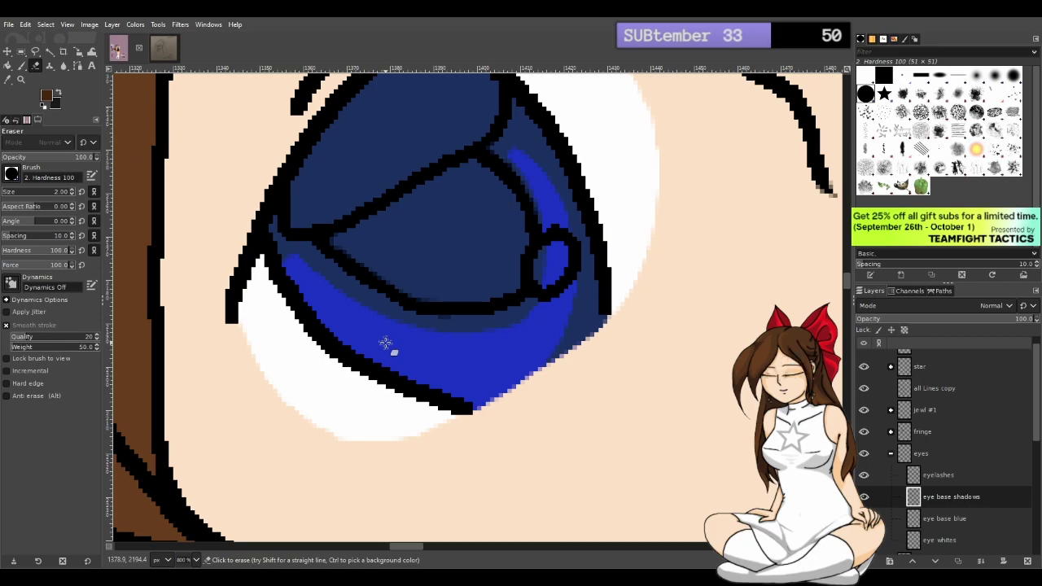
pyautogui.press('p')
pyautogui.keyDown('ctrl'); pyautogui.click(477, 263); pyautogui.keyUp('ctrl')
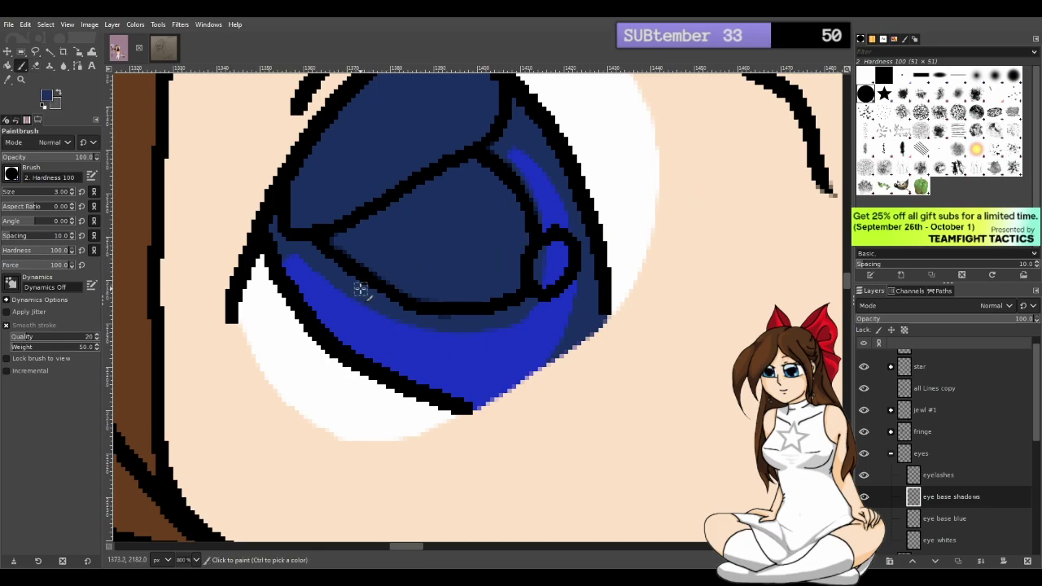
pyautogui.moveTo(414, 324); pyautogui.dragTo(473, 318)
pyautogui.hotkey('ctrl', 'z')
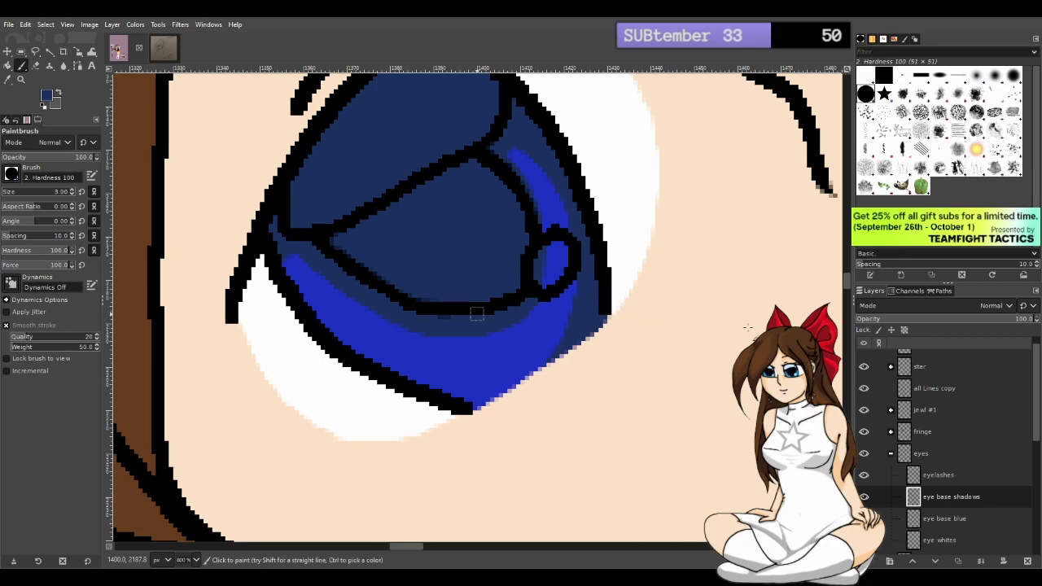
# Erase dark blue below the small highlight circle in the iris beneath the fringe, extending the bright blue band there
pyautogui.press('o')
pyautogui.keyDown('ctrl'); pyautogui.scroll(-5, 729, 327); pyautogui.keyUp('ctrl')
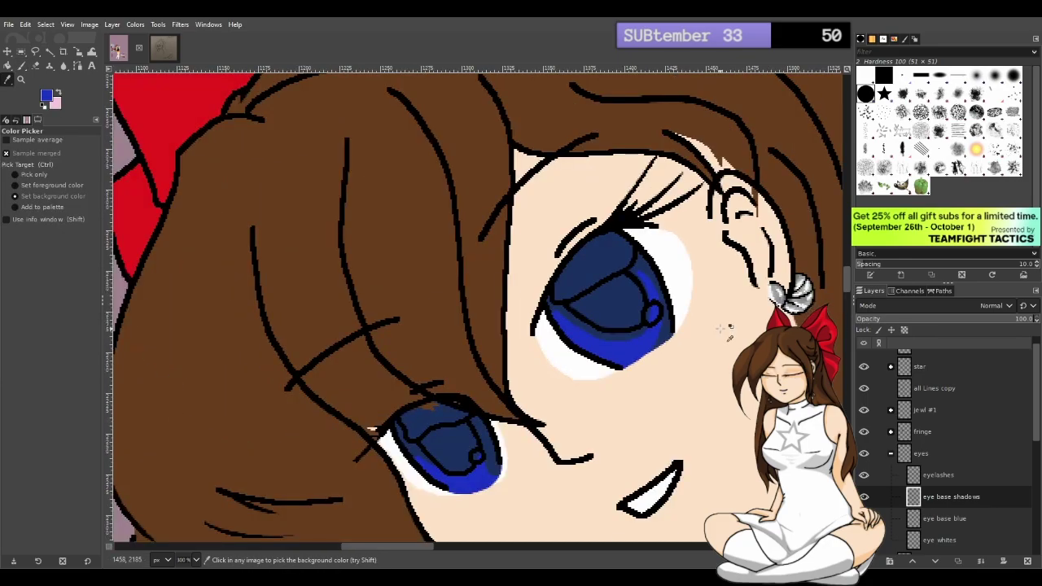
pyautogui.keyDown('ctrl'); pyautogui.scroll(-2, 730, 327); pyautogui.keyUp('ctrl')
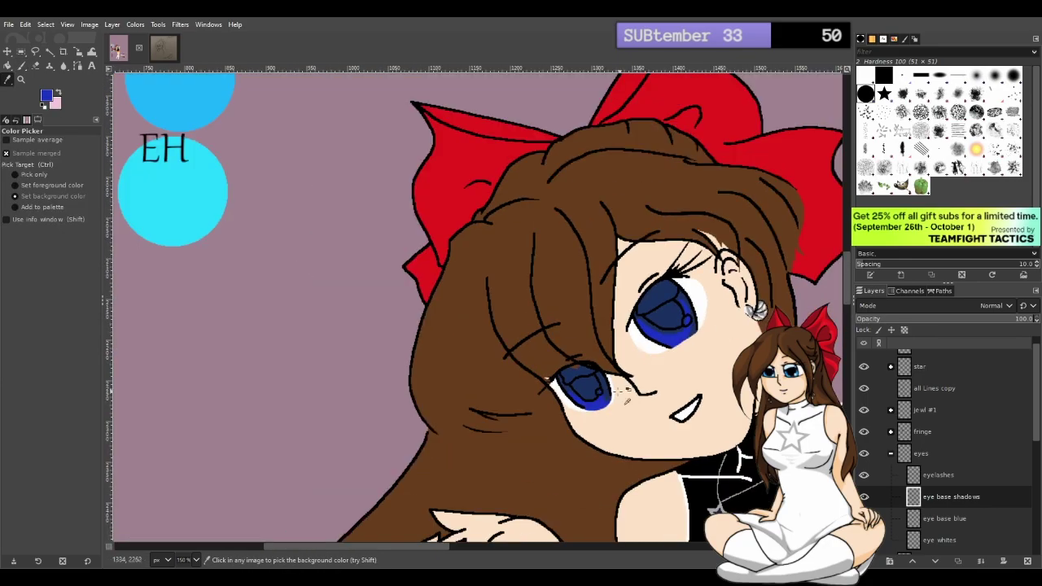
pyautogui.keyDown('ctrl'); pyautogui.scroll(5, 625, 397); pyautogui.keyUp('ctrl')
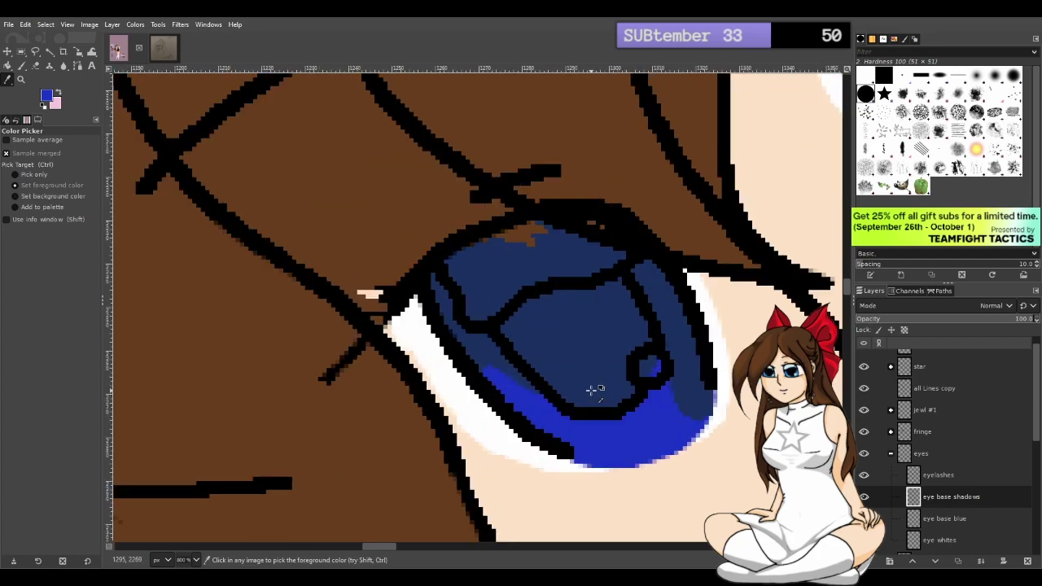
pyautogui.moveTo(387, 551); pyautogui.dragTo(394, 549)
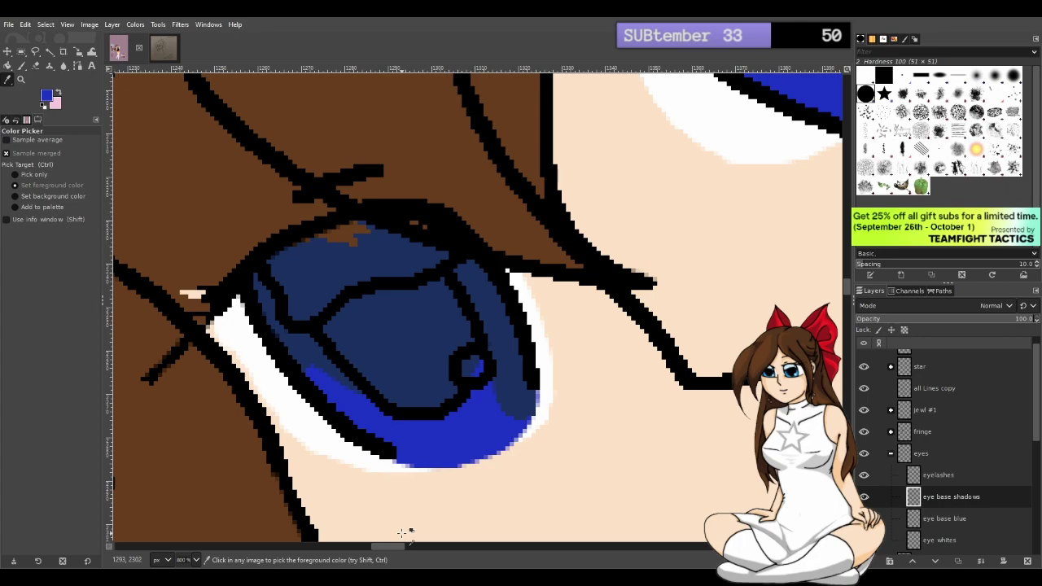
pyautogui.hotkey('shift', 'e')
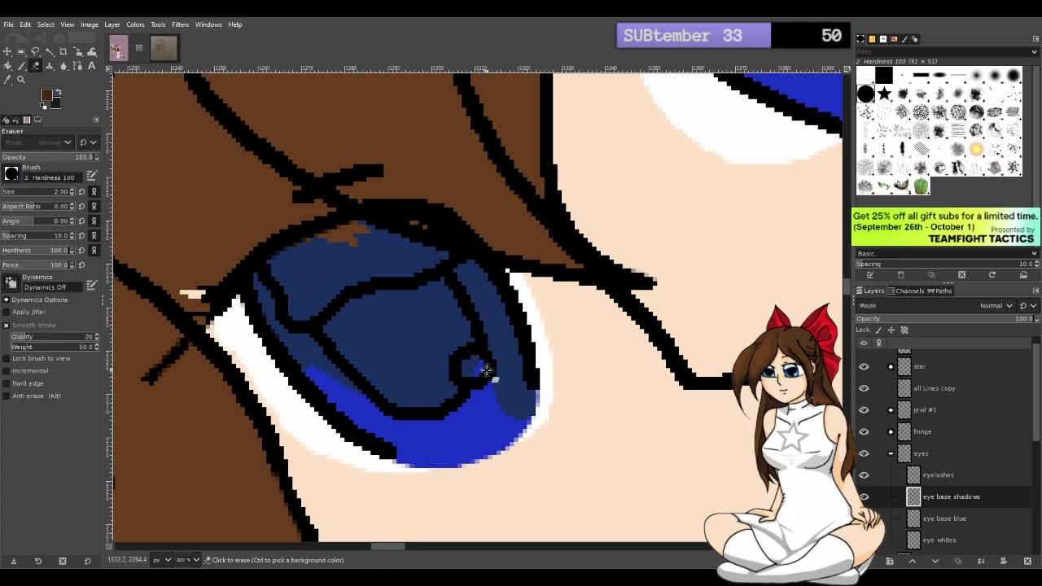
pyautogui.moveTo(494, 378); pyautogui.dragTo(486, 448)
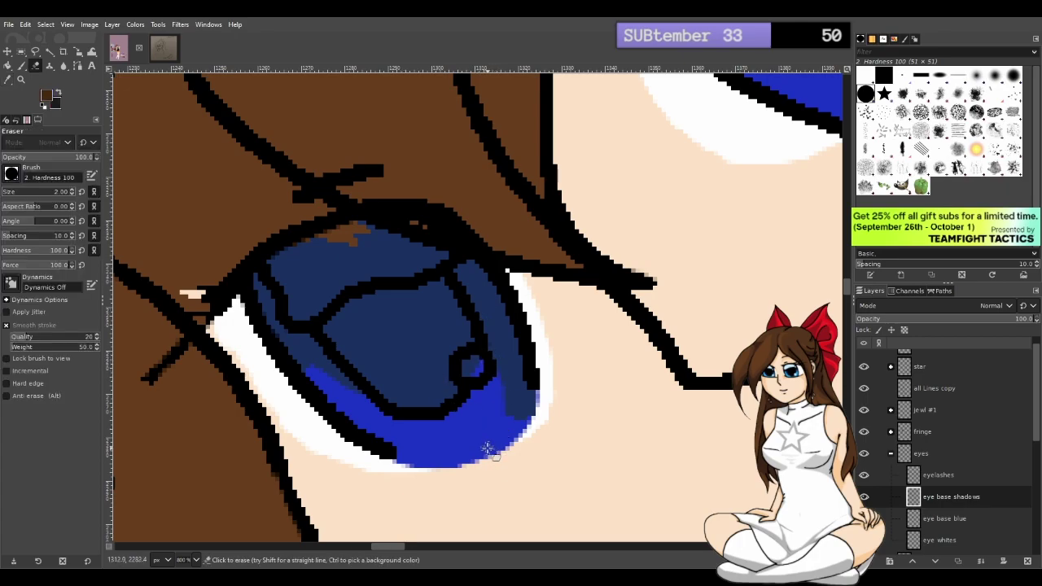
pyautogui.moveTo(489, 367); pyautogui.dragTo(496, 414)
pyautogui.moveTo(499, 374); pyautogui.dragTo(498, 447)
# Repaint the dark blue strip down the nose-side lower edge of the iris beneath the fringe with the size 3 Paintbrush
pyautogui.press('p')
pyautogui.keyDown('ctrl'); pyautogui.click(525, 394); pyautogui.keyUp('ctrl')
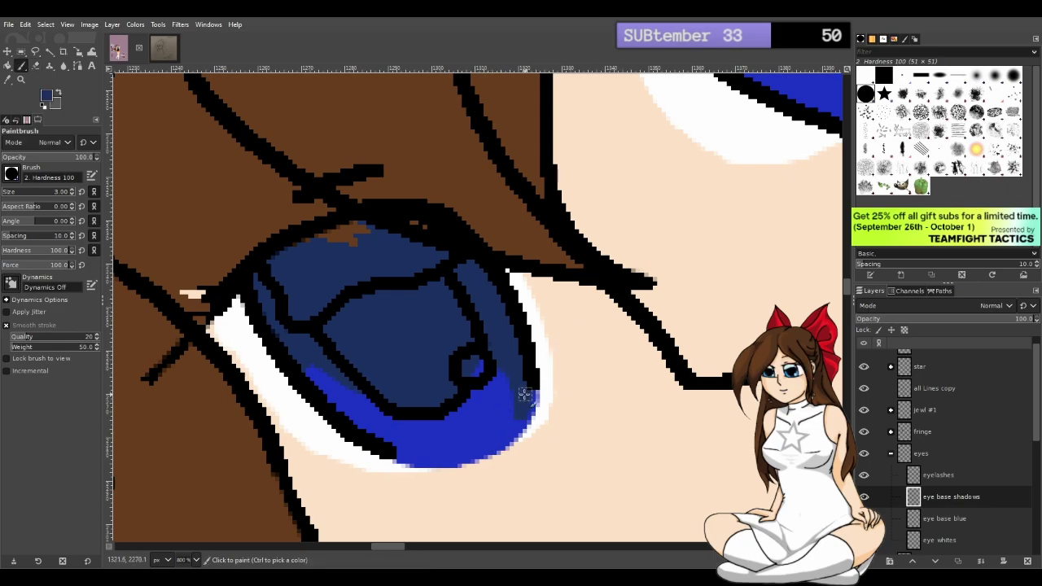
pyautogui.moveTo(529, 390)
pyautogui.mouseDown()
pyautogui.moveTo(511, 438)
pyautogui.moveTo(534, 384)
pyautogui.mouseUp()
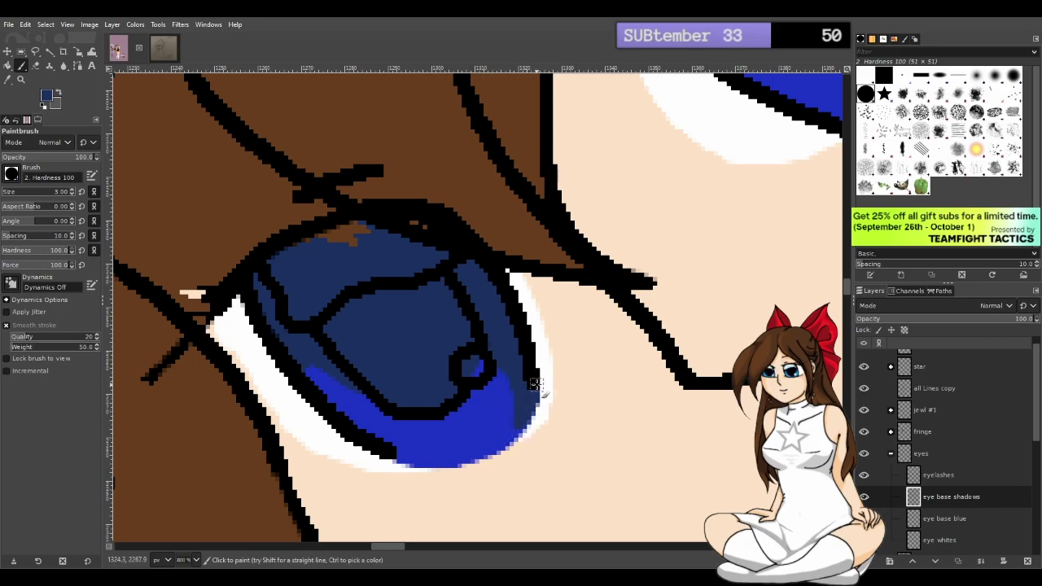
# Erase the excess dark blue along the nose-side lower edge and beneath the pupil of the fringe-side iris with the size 2 Eraser
pyautogui.hotkey('shift', 'e')
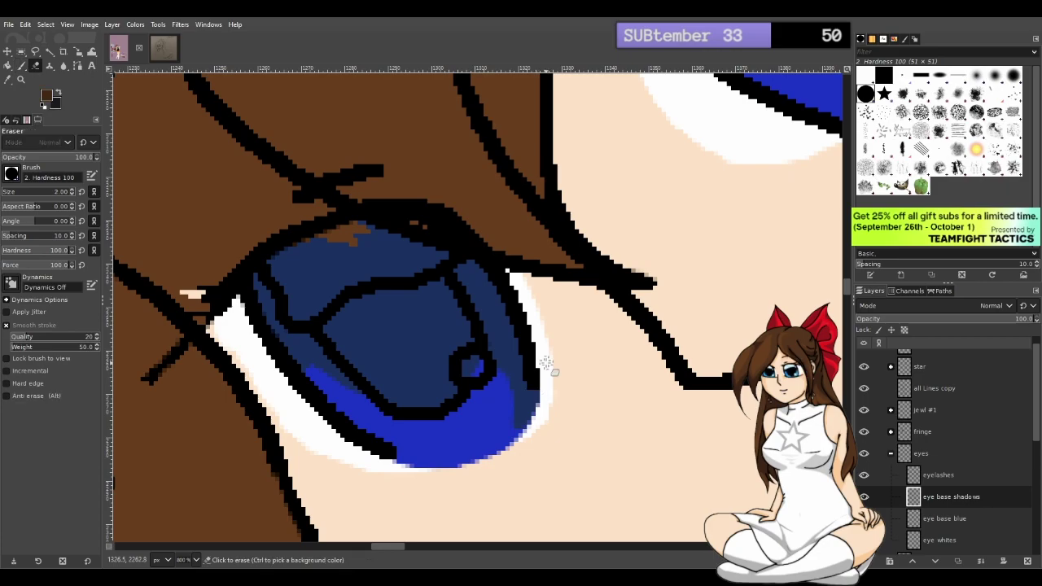
pyautogui.moveTo(530, 430); pyautogui.dragTo(548, 389)
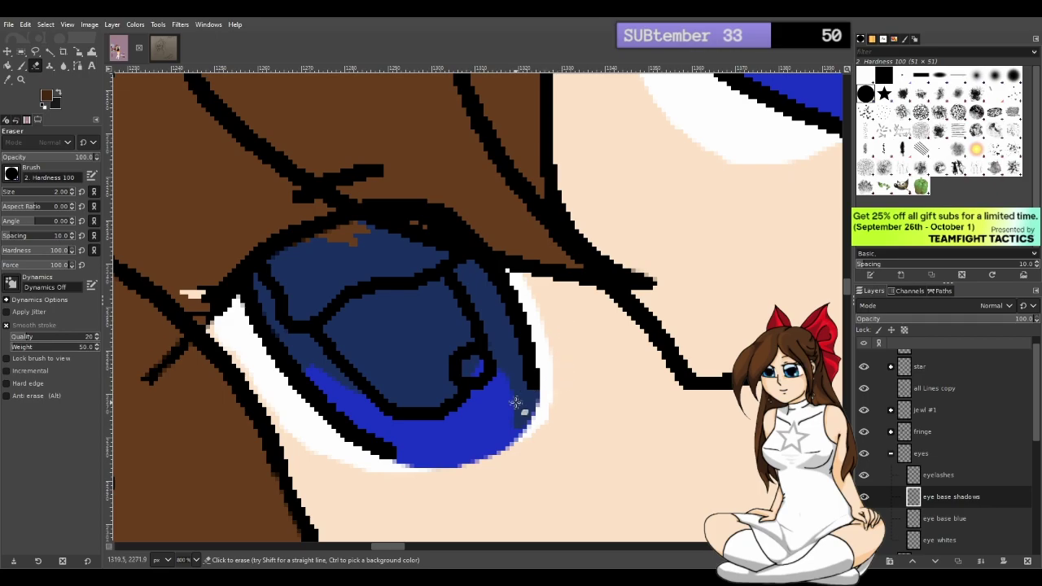
pyautogui.moveTo(496, 386)
pyautogui.mouseDown()
pyautogui.moveTo(479, 366)
pyautogui.moveTo(472, 392)
pyautogui.moveTo(448, 409)
pyautogui.mouseUp()
pyautogui.moveTo(317, 374); pyautogui.dragTo(347, 407)
# Repaint the dark blue shadow along the pupil's outer lower edge in the iris beneath the fringe with the size 3 Paintbrush
pyautogui.press('p')
pyautogui.keyDown('ctrl'); pyautogui.click(411, 327); pyautogui.keyUp('ctrl')
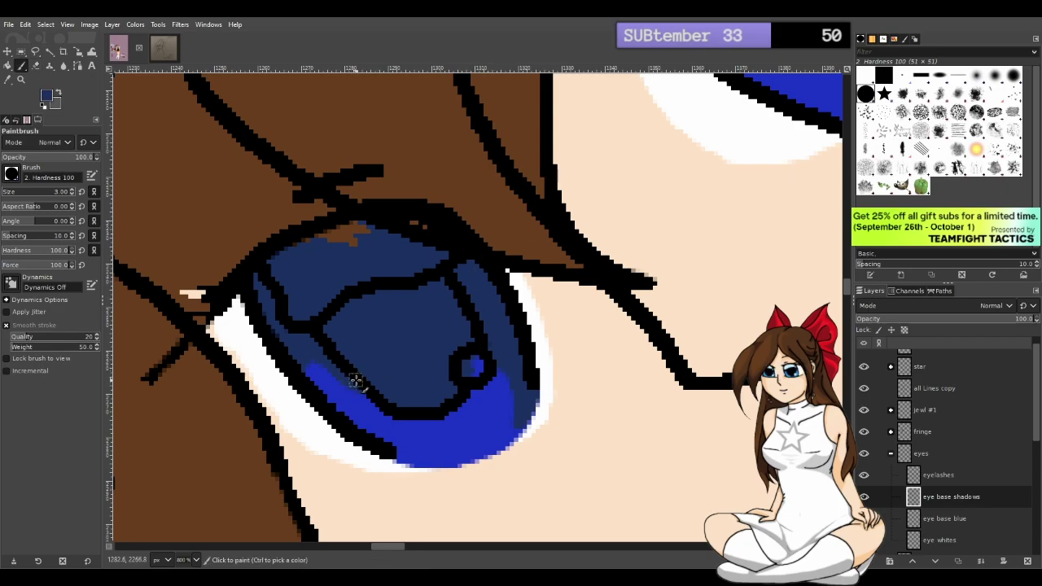
pyautogui.moveTo(361, 385)
pyautogui.mouseDown()
pyautogui.moveTo(383, 399)
pyautogui.moveTo(353, 380)
pyautogui.moveTo(386, 407)
pyautogui.moveTo(357, 380)
pyautogui.mouseUp()
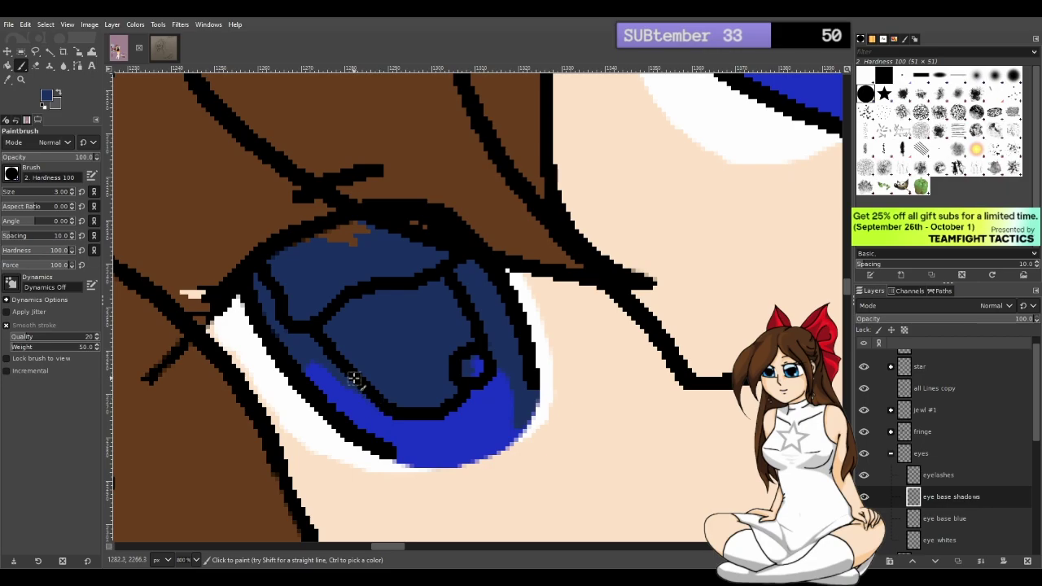
pyautogui.moveTo(356, 383); pyautogui.dragTo(391, 407)
# Add a layer named eye pupils directly above the eye base shadows layer in the eyes group
pyautogui.scroll(1, 854, 276)
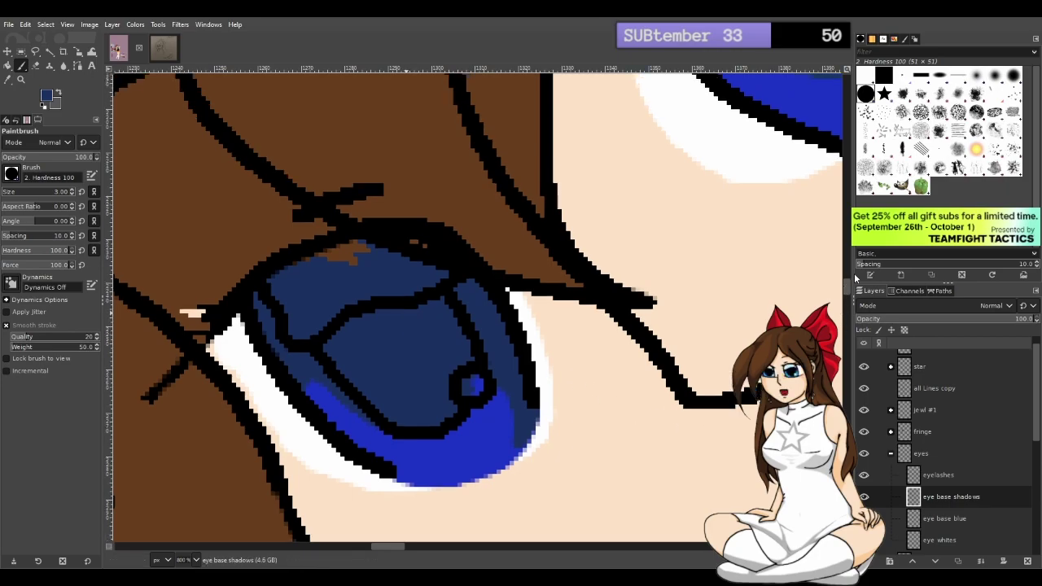
pyautogui.scroll(-2, 742, 298)
pyautogui.scroll(-1, 744, 305)
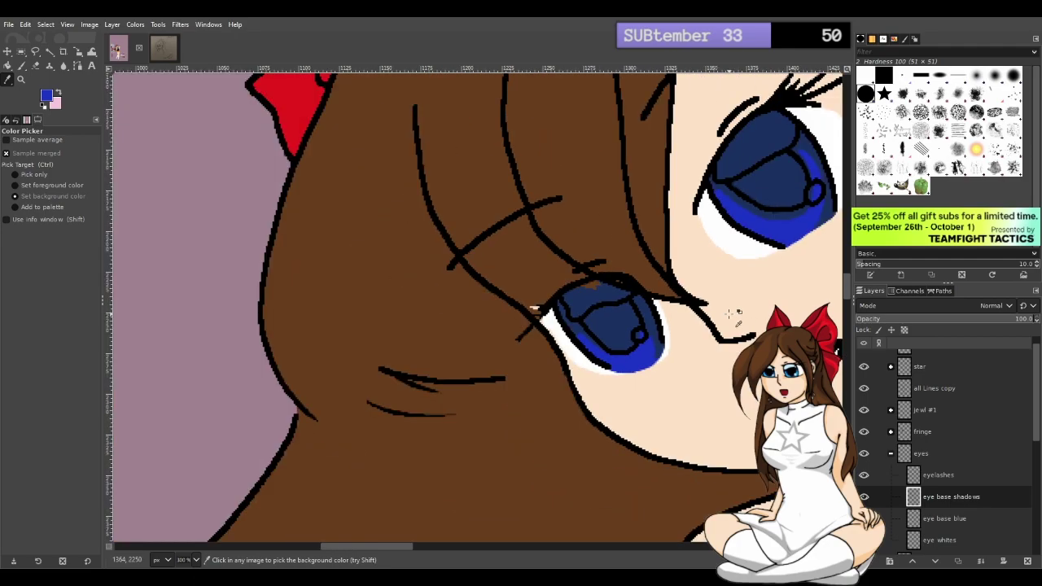
pyautogui.scroll(-2, 737, 316)
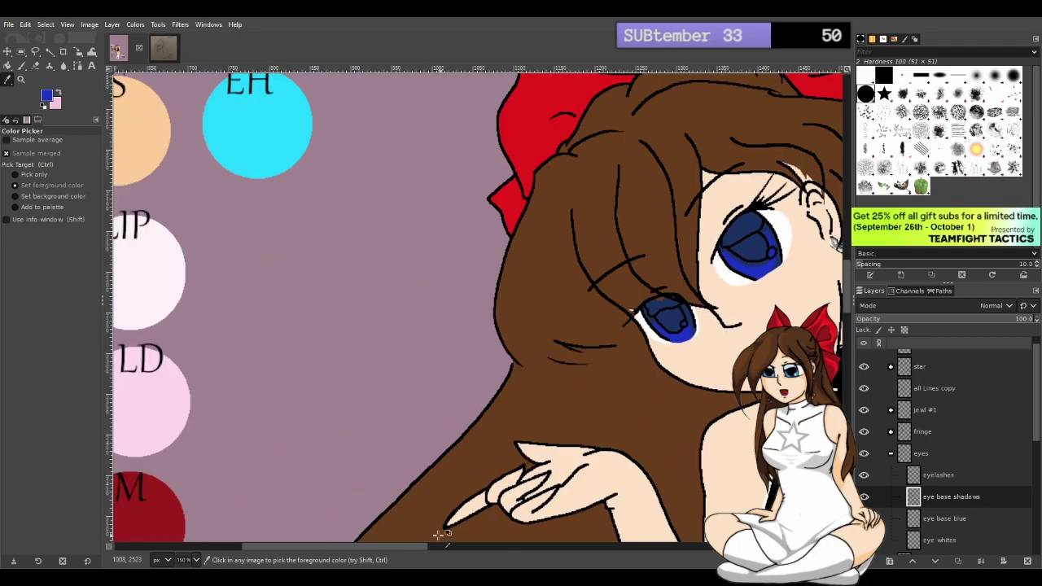
pyautogui.moveTo(420, 547); pyautogui.dragTo(486, 543)
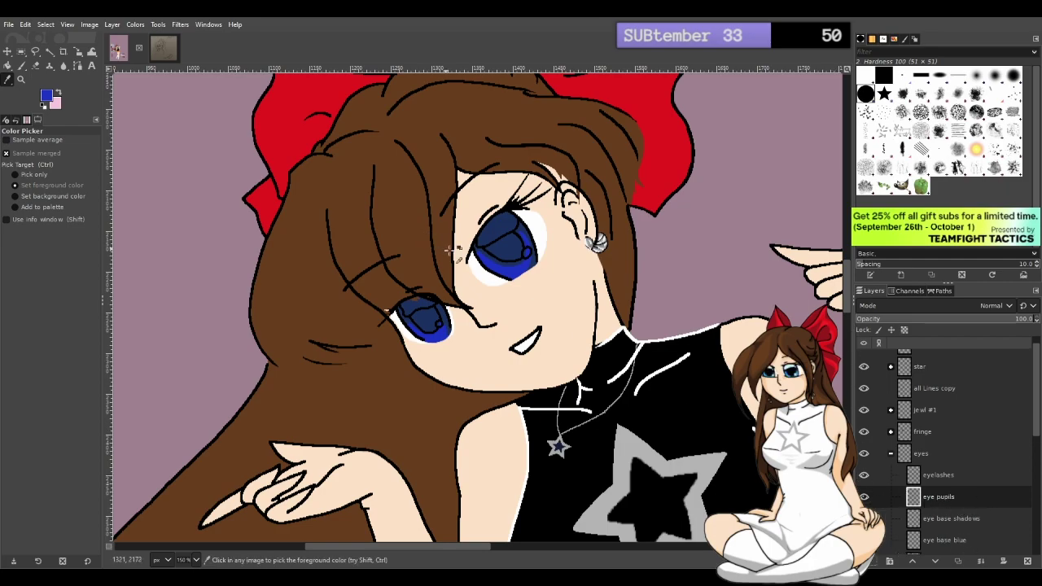
# Set the painting colour for the pupils to black, sampling from the skd swatch in the colour palette
pyautogui.scroll(-3, 542, 278)
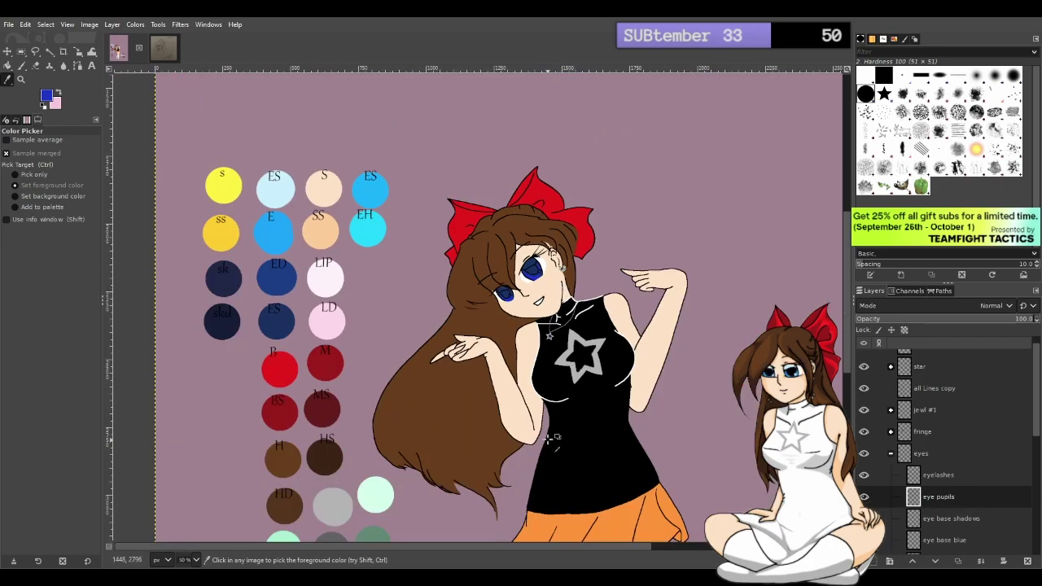
pyautogui.scroll(-6, 557, 289)
pyautogui.scroll(4, 499, 499)
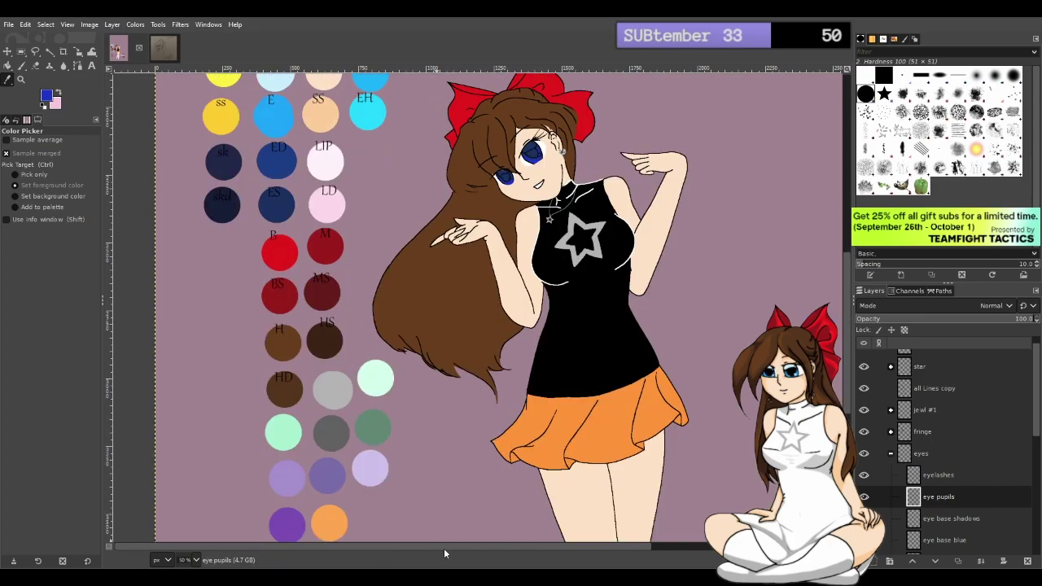
pyautogui.hscroll(2, 443, 547)
pyautogui.scroll(-6, 468, 545)
pyautogui.scroll(6, 500, 496)
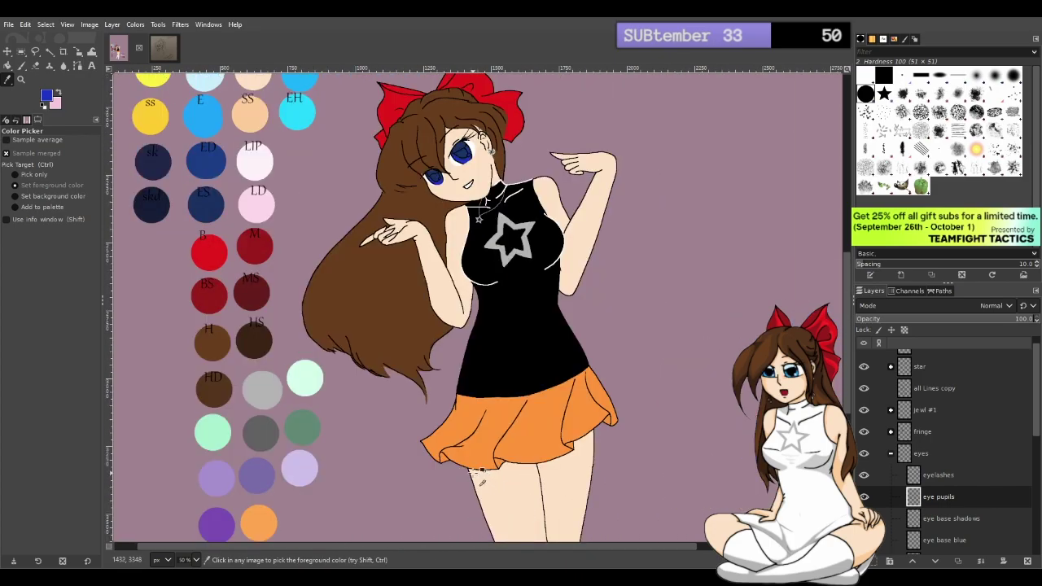
pyautogui.press('p')
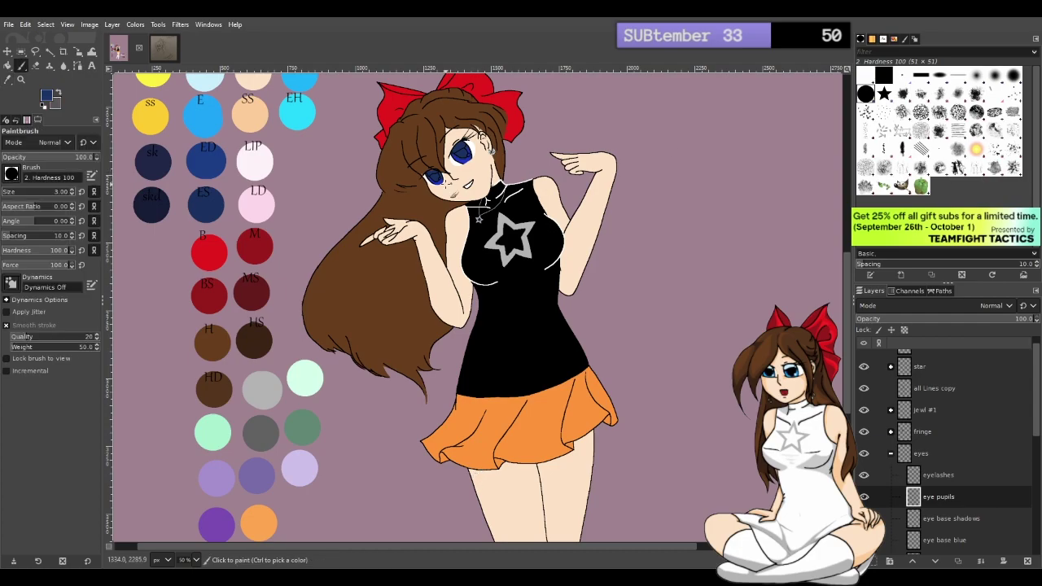
pyautogui.click(8, 79)
pyautogui.click(151, 208)
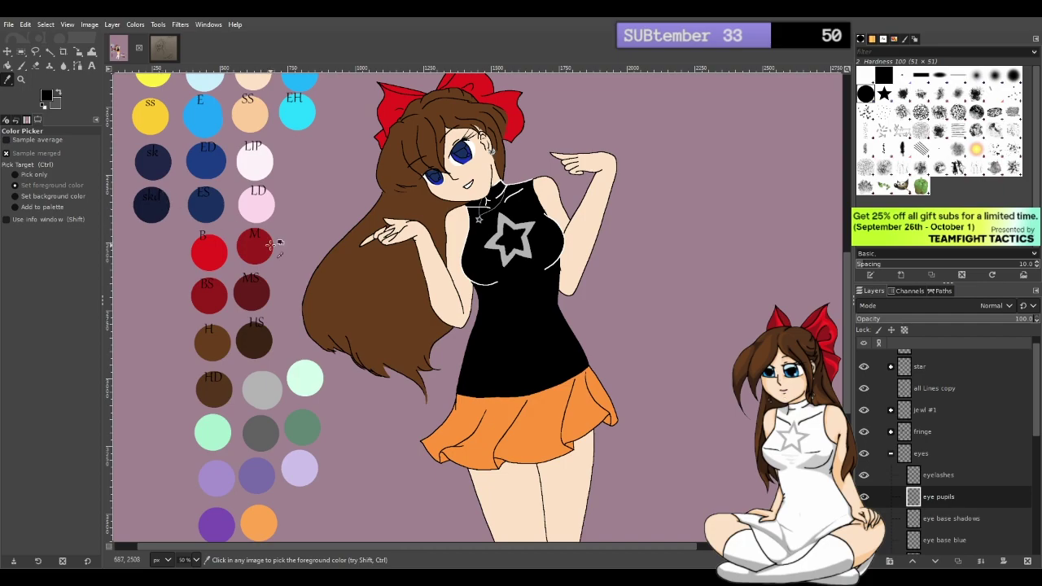
# Fill the pupil of the eye nearer the ear with black on the eye pupils layer using the Paintbrush at size 8
pyautogui.click(24, 66)
pyautogui.press('o')
pyautogui.scroll(1, 477, 159)
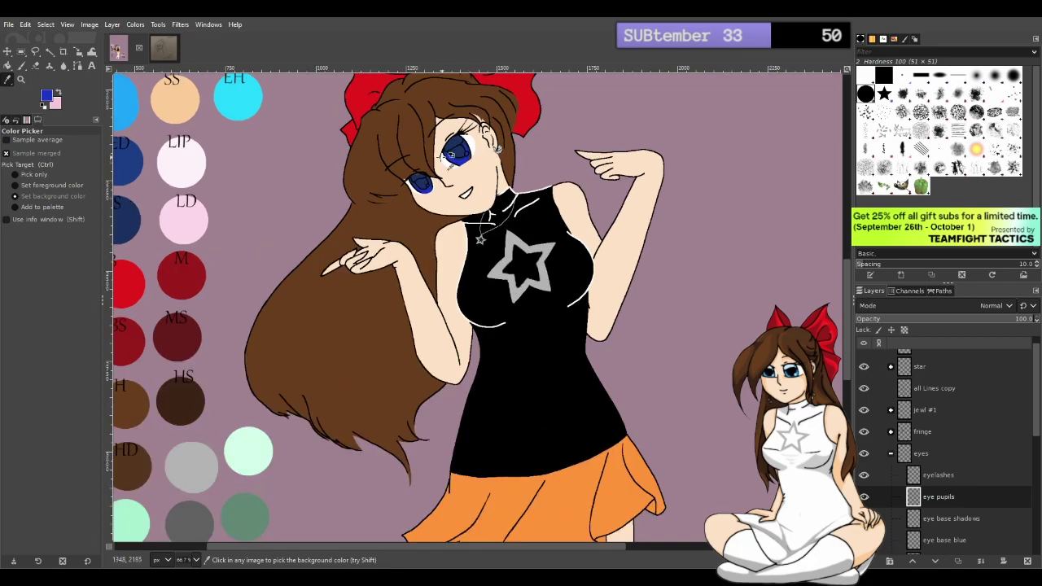
pyautogui.scroll(4, 450, 155)
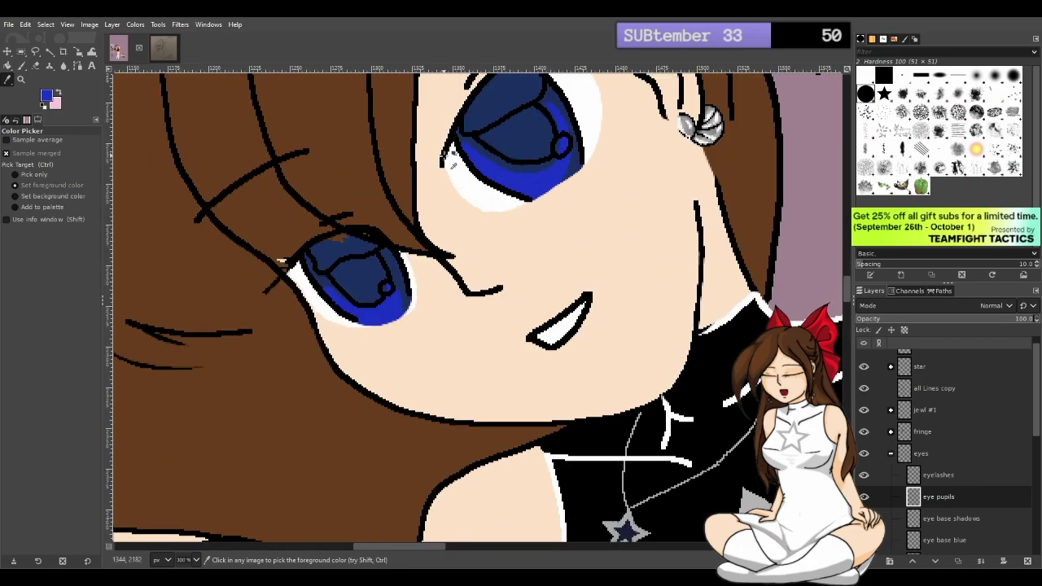
pyautogui.scroll(3, 627, 285)
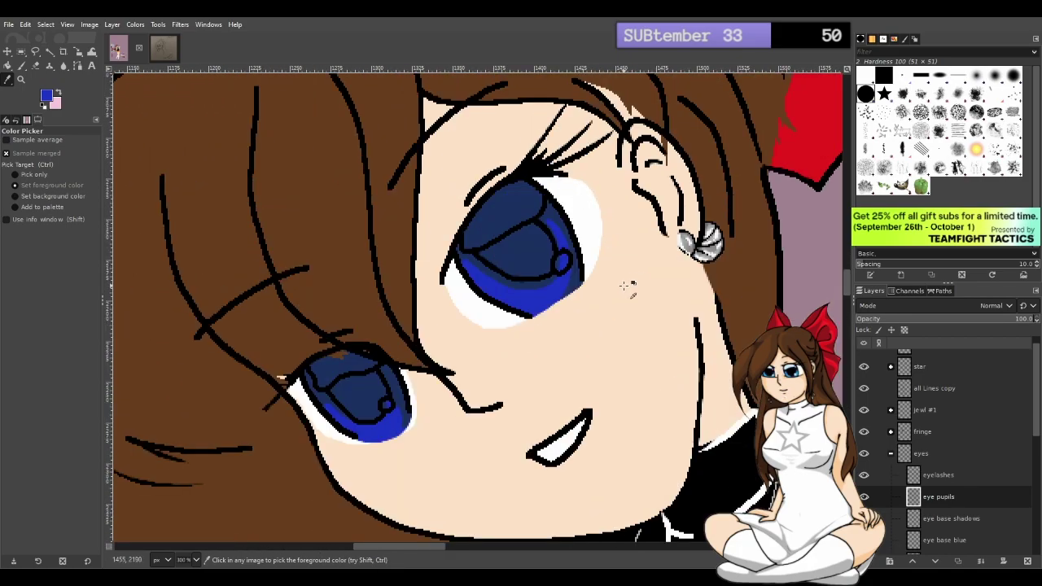
pyautogui.press('p')
pyautogui.press('d')
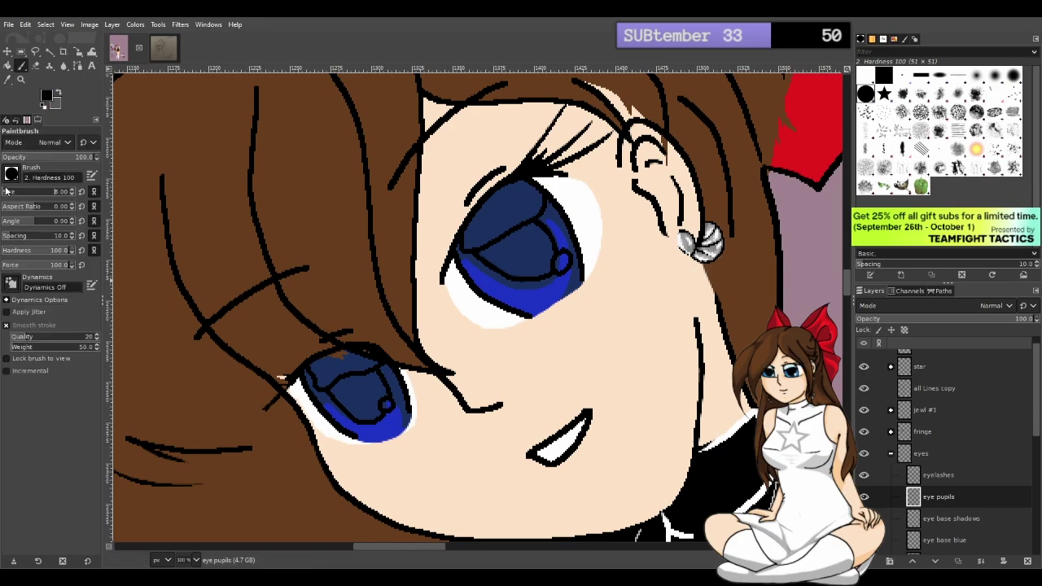
pyautogui.moveTo(531, 229)
pyautogui.mouseDown()
pyautogui.moveTo(546, 264)
pyautogui.moveTo(509, 260)
pyautogui.moveTo(519, 271)
pyautogui.moveTo(485, 243)
pyautogui.moveTo(500, 266)
pyautogui.moveTo(478, 240)
pyautogui.moveTo(492, 230)
pyautogui.moveTo(473, 241)
pyautogui.moveTo(487, 209)
pyautogui.moveTo(516, 213)
pyautogui.moveTo(539, 238)
pyautogui.moveTo(518, 212)
pyautogui.moveTo(486, 211)
pyautogui.moveTo(492, 235)
pyautogui.moveTo(519, 220)
pyautogui.moveTo(522, 230)
pyautogui.moveTo(491, 219)
pyautogui.moveTo(531, 243)
pyautogui.moveTo(523, 266)
pyautogui.moveTo(494, 234)
pyautogui.moveTo(508, 269)
pyautogui.moveTo(527, 263)
pyautogui.moveTo(506, 238)
pyautogui.mouseUp()
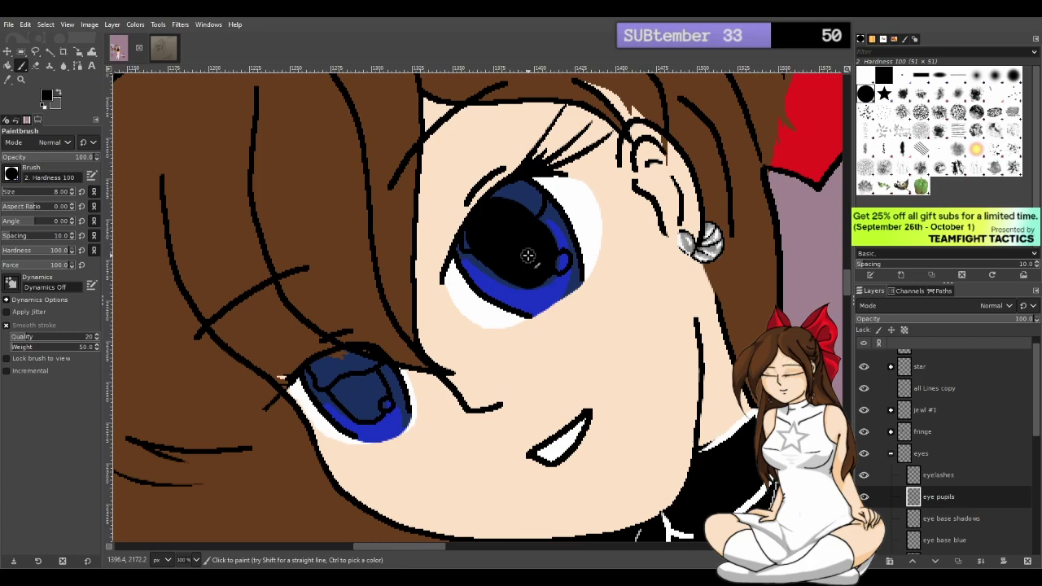
pyautogui.scroll(-1, 804, 291)
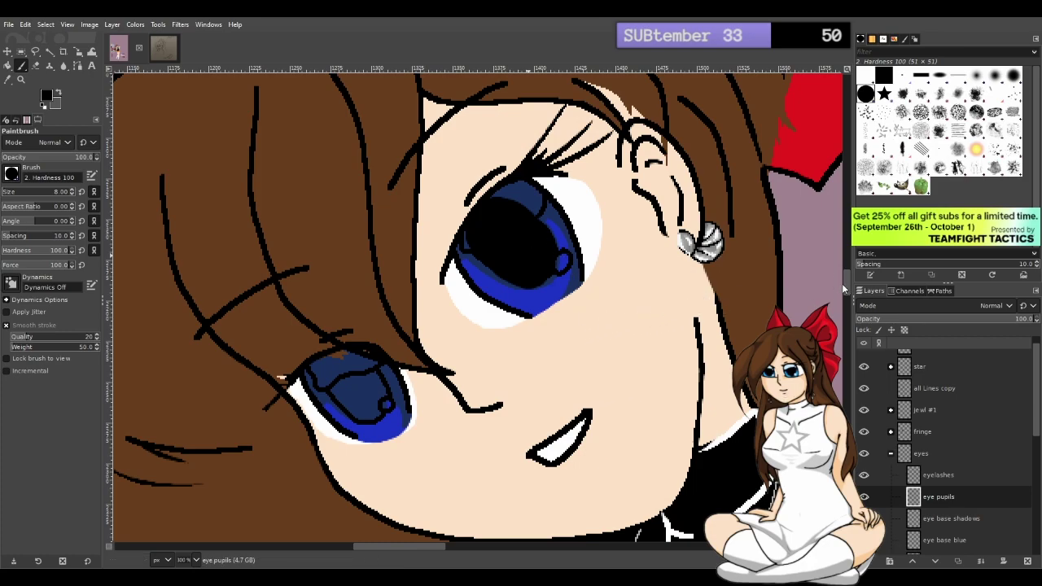
pyautogui.scroll(-3, 559, 344)
pyautogui.scroll(-1, 576, 329)
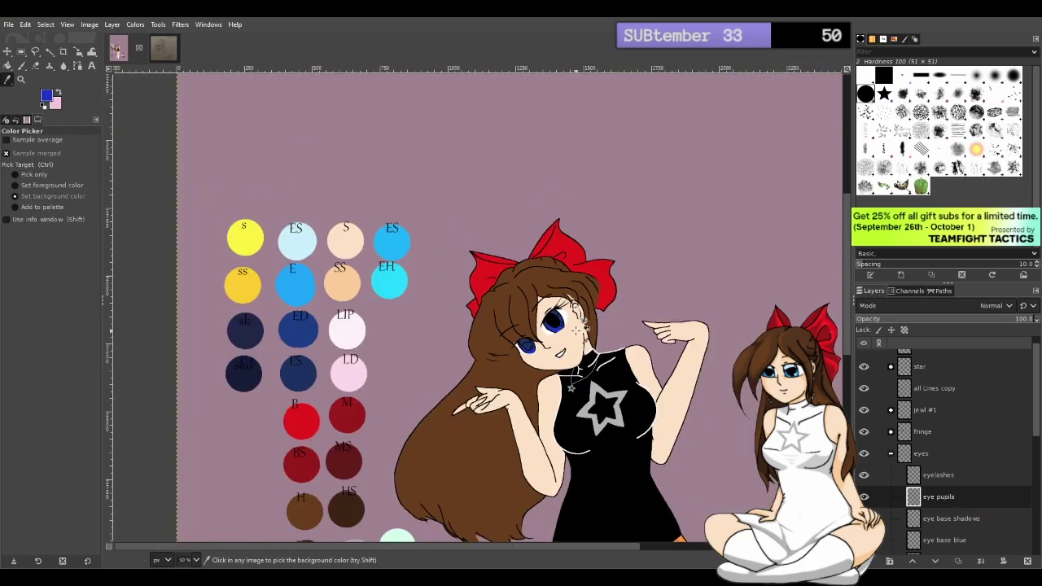
pyautogui.scroll(1, 572, 363)
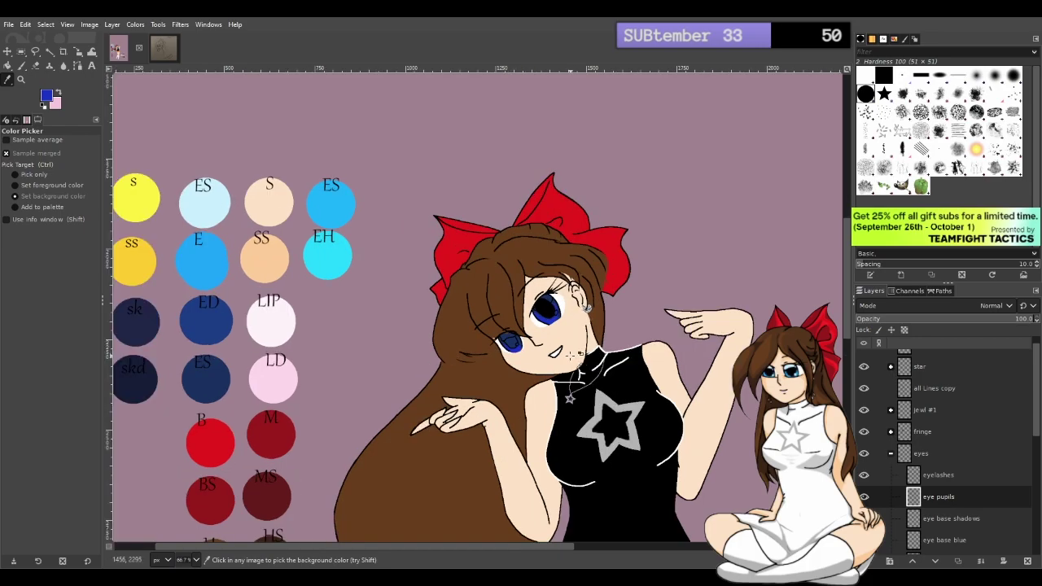
pyautogui.scroll(-1, 571, 356)
pyautogui.scroll(2, 560, 349)
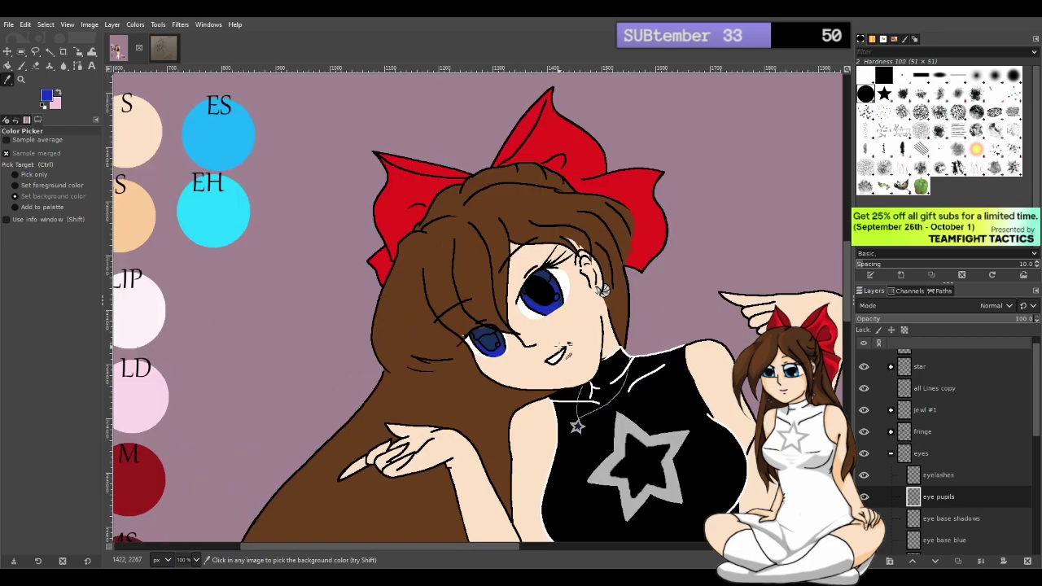
# Paint the larger eye's pupil solid black on the eye pupils layer with the size 8 Hardness 100 brush
pyautogui.scroll(1, 560, 344)
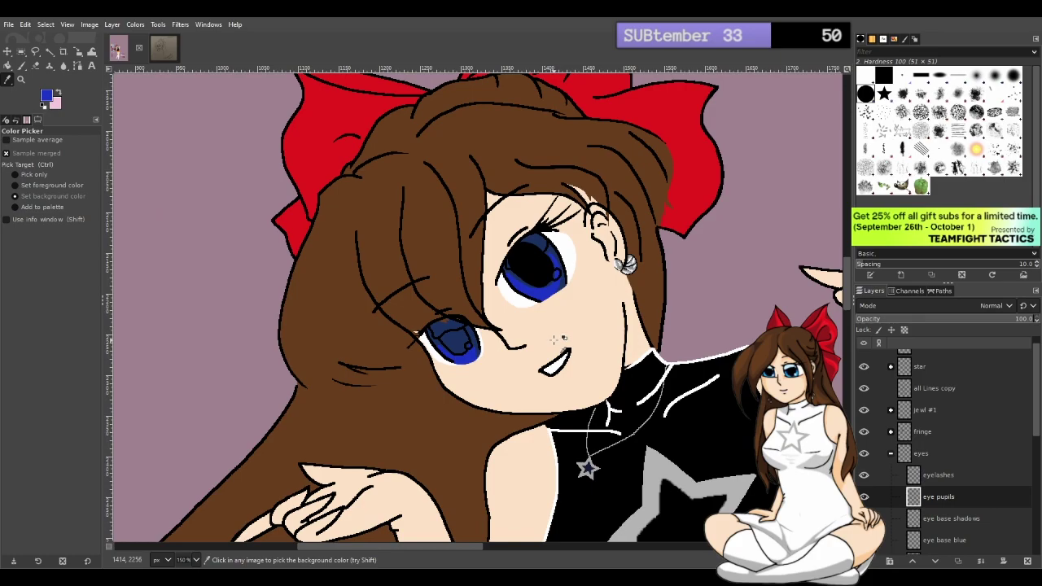
pyautogui.scroll(2, 554, 338)
pyautogui.scroll(2, 525, 210)
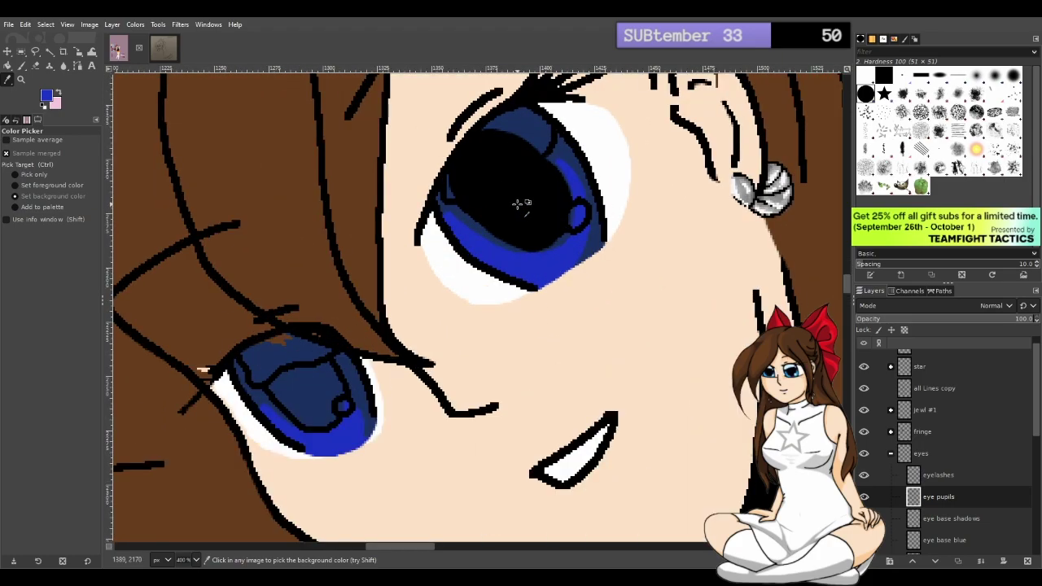
pyautogui.scroll(-1, 518, 213)
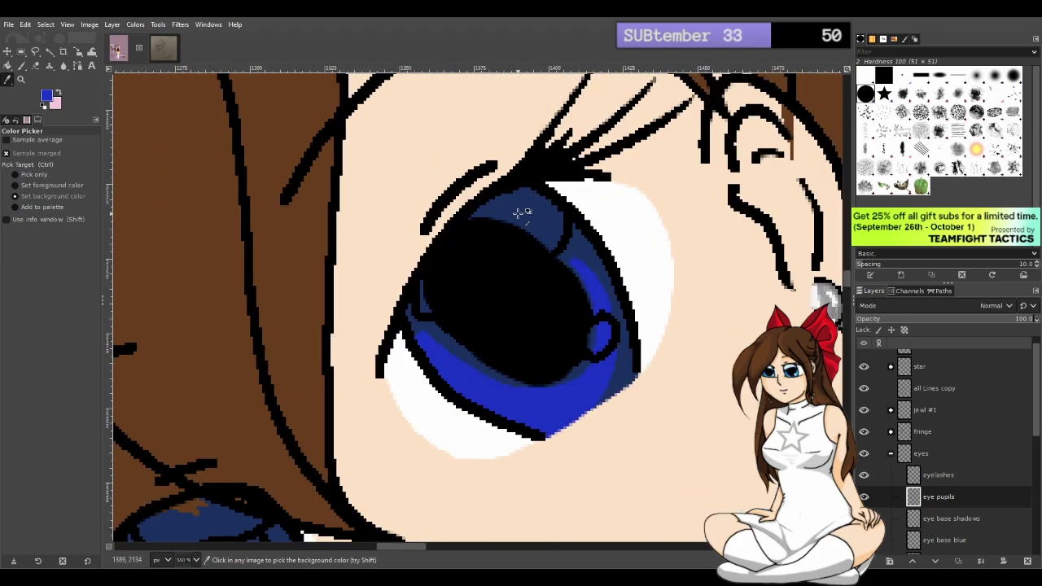
pyautogui.press('d')
pyautogui.press('p')
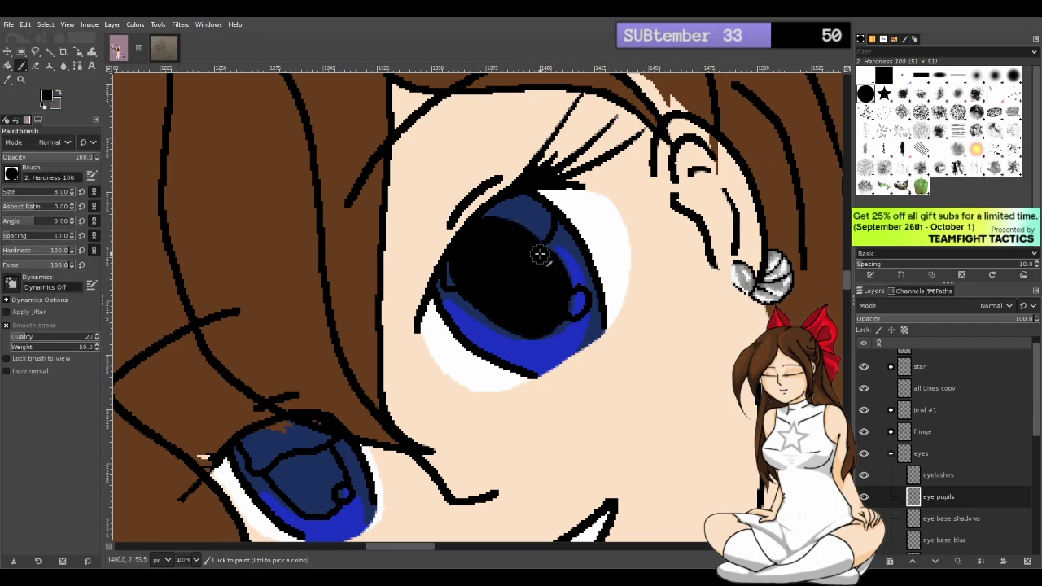
pyautogui.moveTo(524, 238)
pyautogui.mouseDown()
pyautogui.moveTo(502, 225)
pyautogui.moveTo(480, 233)
pyautogui.moveTo(502, 222)
pyautogui.moveTo(530, 233)
pyautogui.moveTo(551, 270)
pyautogui.moveTo(548, 321)
pyautogui.moveTo(526, 317)
pyautogui.moveTo(529, 329)
pyautogui.moveTo(503, 305)
pyautogui.moveTo(519, 326)
pyautogui.moveTo(481, 293)
pyautogui.moveTo(496, 298)
pyautogui.moveTo(492, 290)
pyautogui.mouseUp()
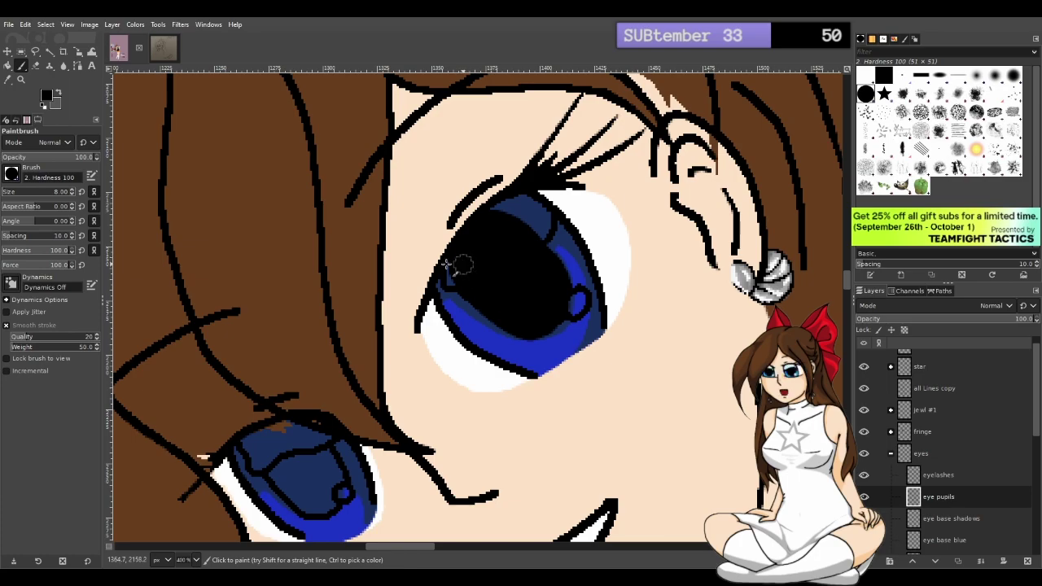
# Outline and fill the pupil of the smaller, partly covered eye in black on the eye pupils layer
pyautogui.scroll(-3, 847, 281)
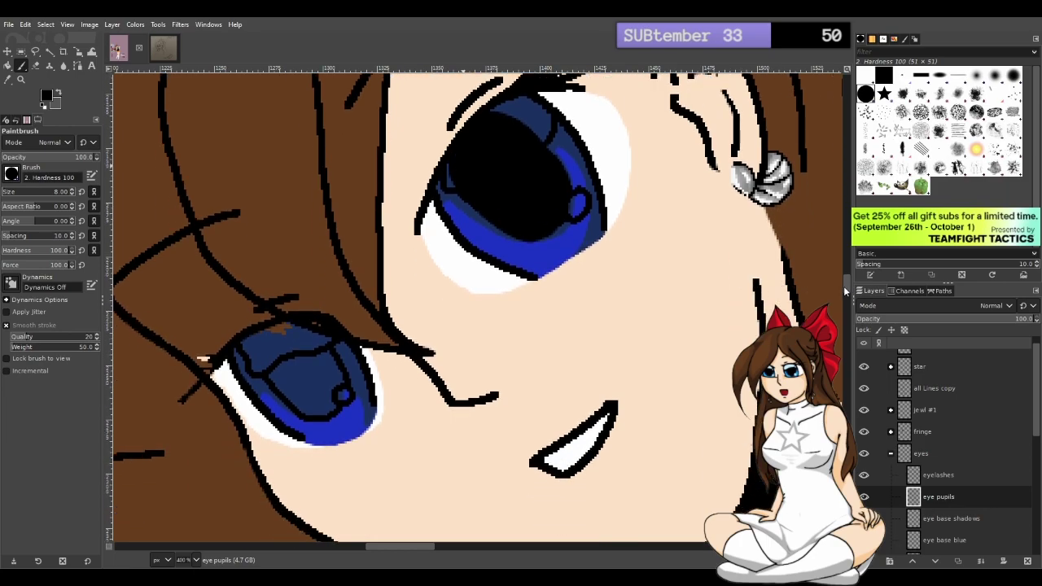
pyautogui.press('o')
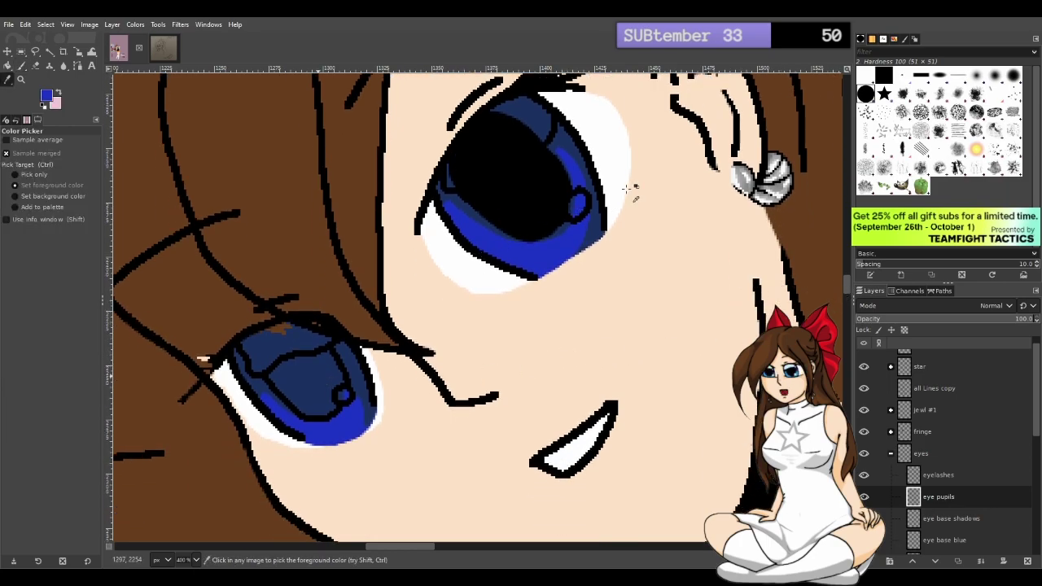
pyautogui.press('p')
pyautogui.press('d')
pyautogui.moveTo(336, 393)
pyautogui.mouseDown()
pyautogui.moveTo(324, 356)
pyautogui.moveTo(339, 399)
pyautogui.moveTo(328, 409)
pyautogui.moveTo(302, 405)
pyautogui.moveTo(278, 380)
pyautogui.moveTo(268, 335)
pyautogui.moveTo(263, 353)
pyautogui.moveTo(263, 331)
pyautogui.moveTo(263, 352)
pyautogui.moveTo(276, 375)
pyautogui.moveTo(263, 349)
pyautogui.moveTo(277, 327)
pyautogui.moveTo(302, 326)
pyautogui.mouseUp()
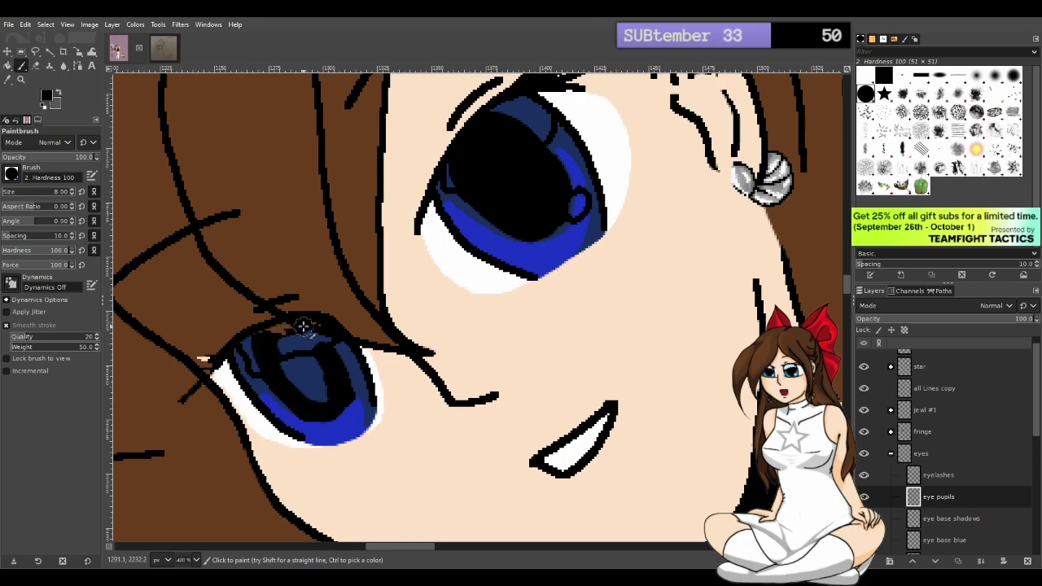
pyautogui.moveTo(302, 326)
pyautogui.mouseDown()
pyautogui.moveTo(277, 340)
pyautogui.moveTo(307, 344)
pyautogui.moveTo(280, 355)
pyautogui.moveTo(313, 354)
pyautogui.moveTo(285, 363)
pyautogui.moveTo(315, 360)
pyautogui.moveTo(288, 373)
pyautogui.moveTo(315, 375)
pyautogui.moveTo(323, 394)
pyautogui.moveTo(347, 397)
pyautogui.moveTo(332, 395)
pyautogui.moveTo(337, 388)
pyautogui.moveTo(337, 406)
pyautogui.moveTo(323, 406)
pyautogui.moveTo(337, 401)
pyautogui.moveTo(315, 378)
pyautogui.mouseUp()
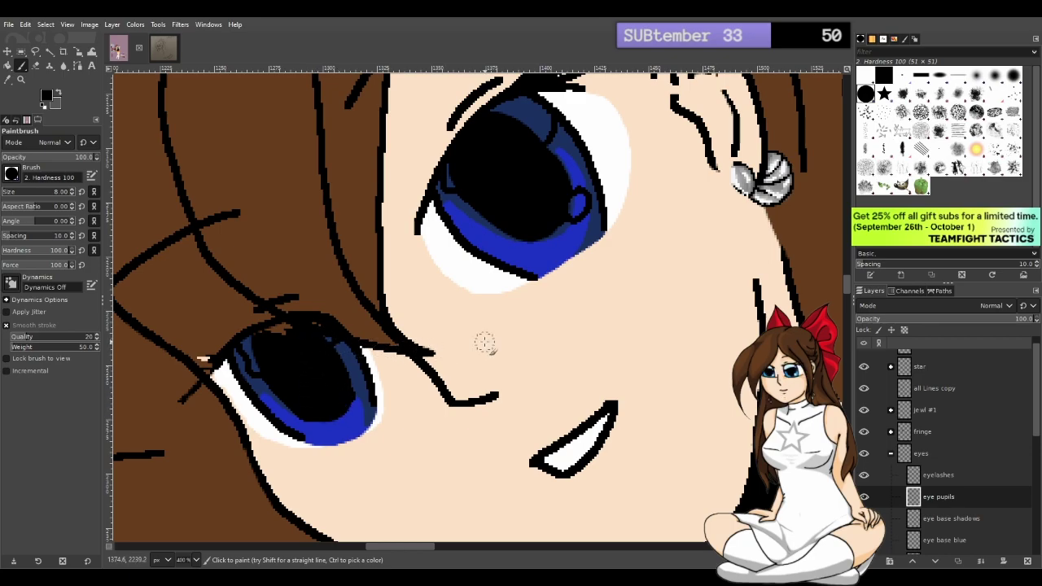
# Check both eyes at several magnifications and with the eye pupils layer hidden
pyautogui.scroll(-3, 684, 340)
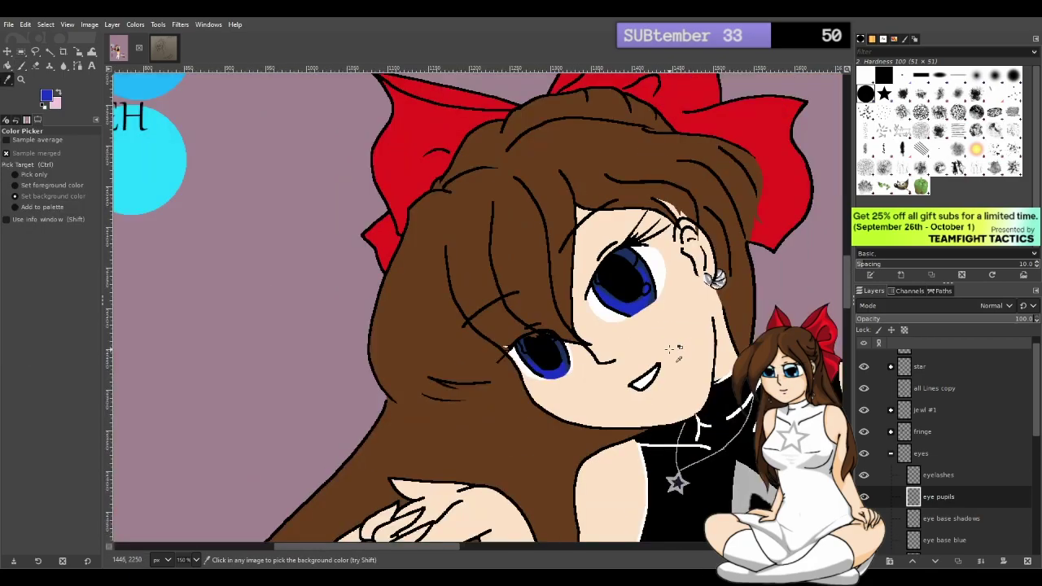
pyautogui.press('-')
pyautogui.press('-')
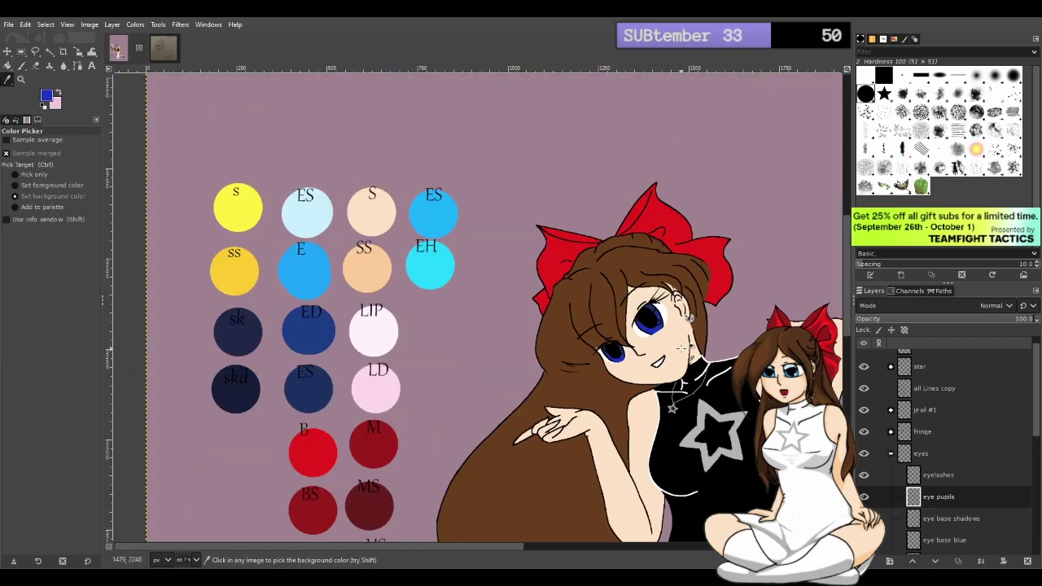
pyautogui.press('+')
pyautogui.press('+')
pyautogui.scroll(1, 612, 342)
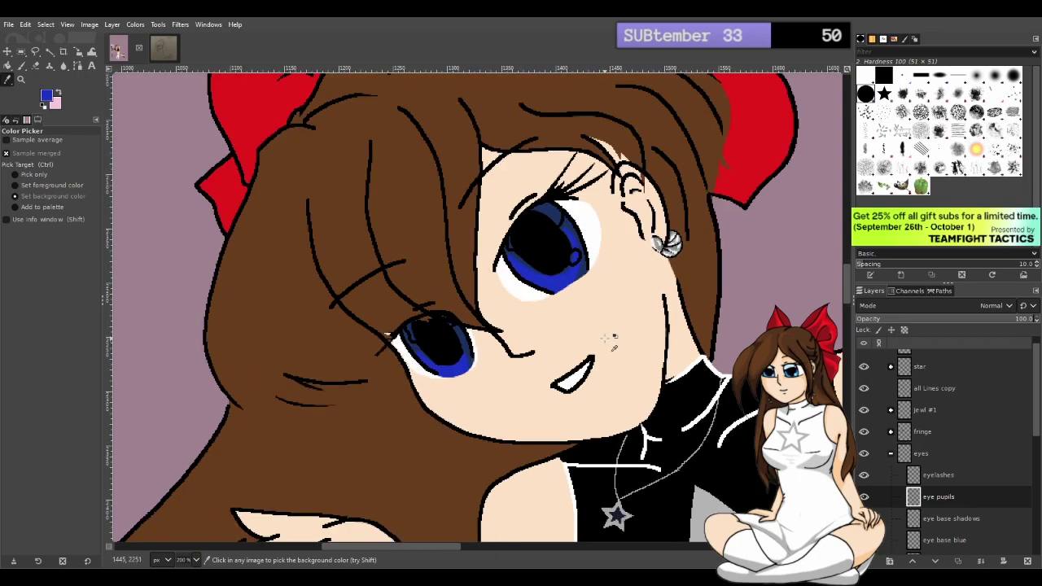
pyautogui.doubleClick(944, 498)
pyautogui.click(865, 498)
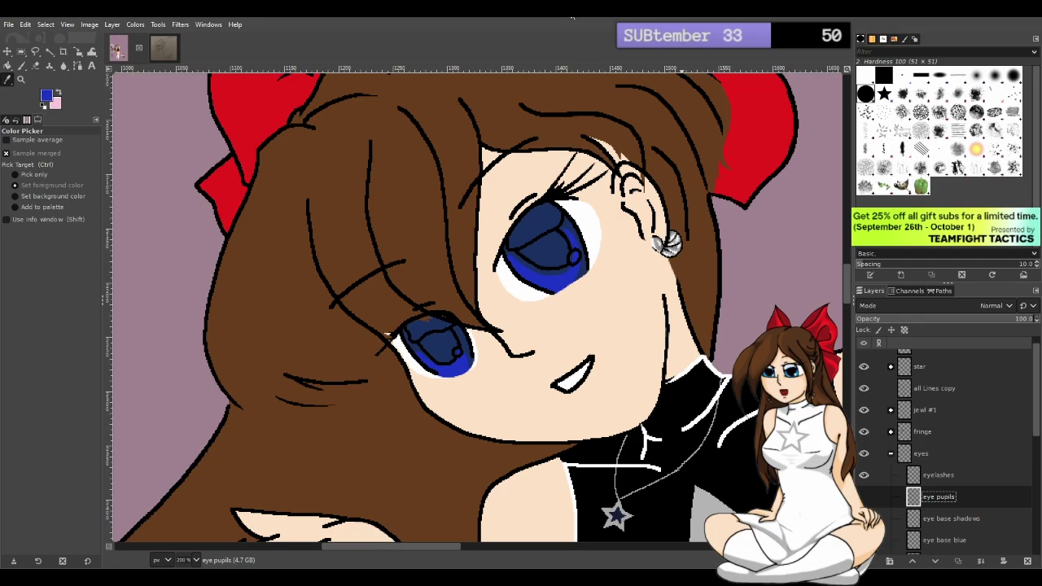
pyautogui.press('p')
pyautogui.press('d')
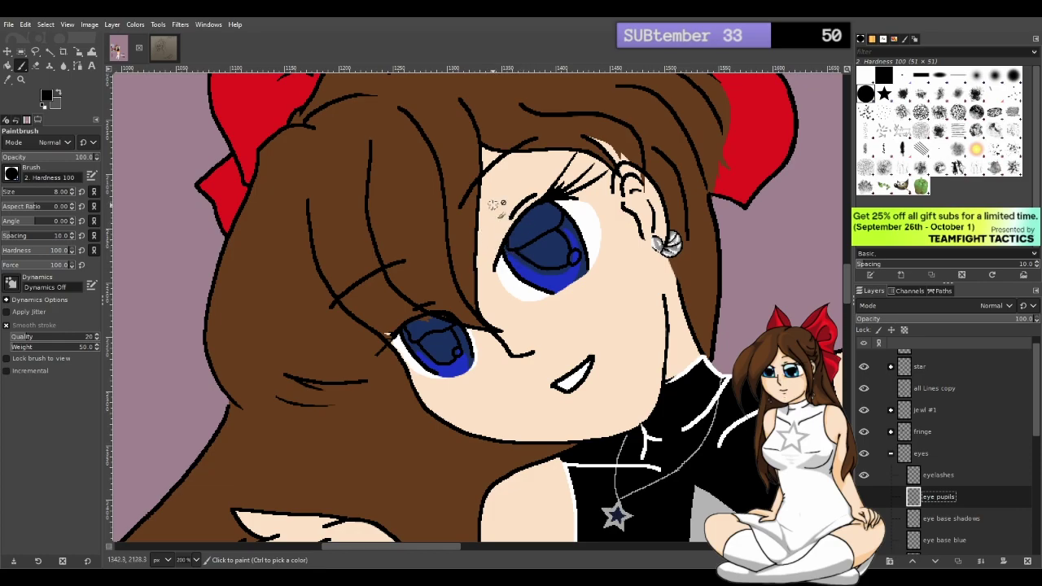
pyautogui.hotkey('shift', 'e')
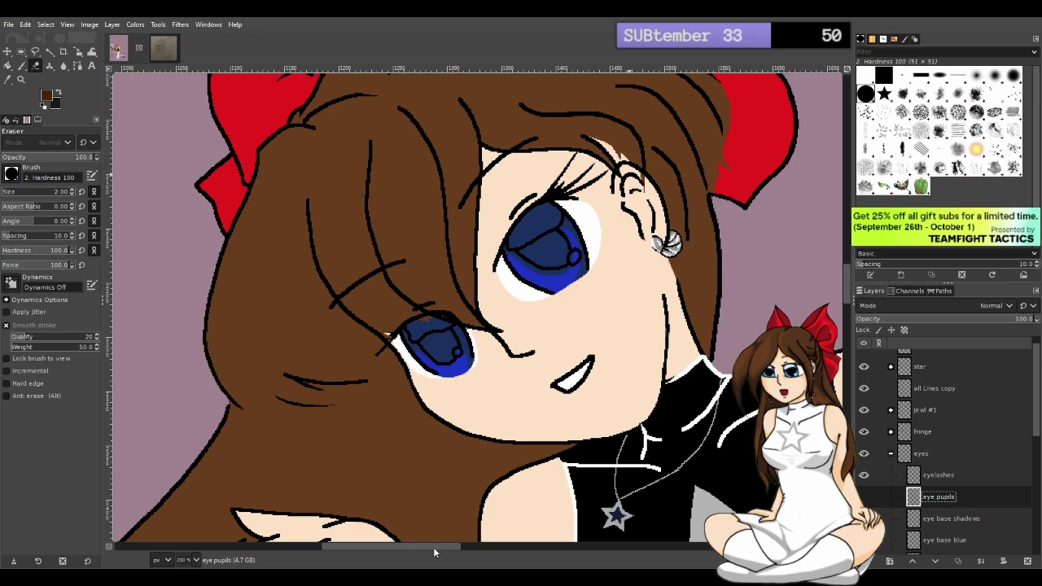
pyautogui.moveTo(434, 548); pyautogui.dragTo(462, 544)
pyautogui.press('o')
# Examine the coloured figure from head to shoes, including the shirt star, the necklace and the earring up close
pyautogui.scroll(-3, 472, 475)
pyautogui.scroll(-8, 486, 396)
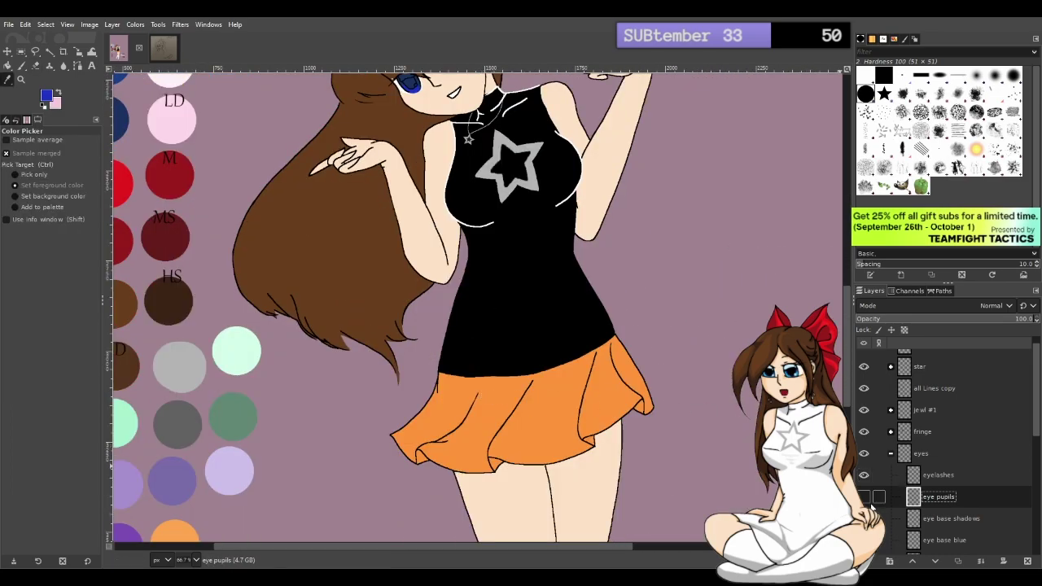
pyautogui.scroll(3, 518, 360)
pyautogui.scroll(-8, 520, 362)
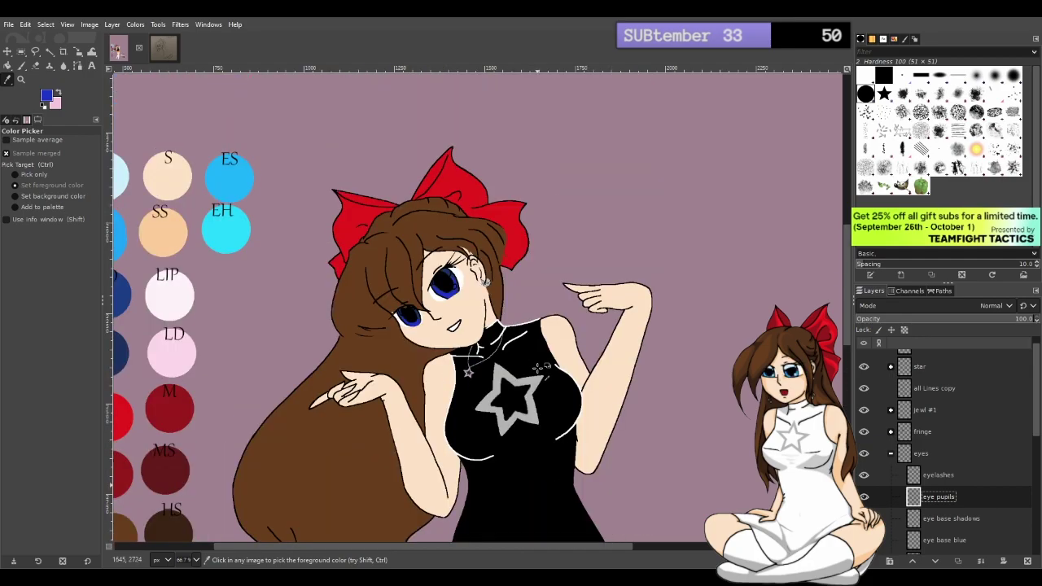
pyautogui.scroll(-5, 538, 373)
pyautogui.scroll(5, 543, 372)
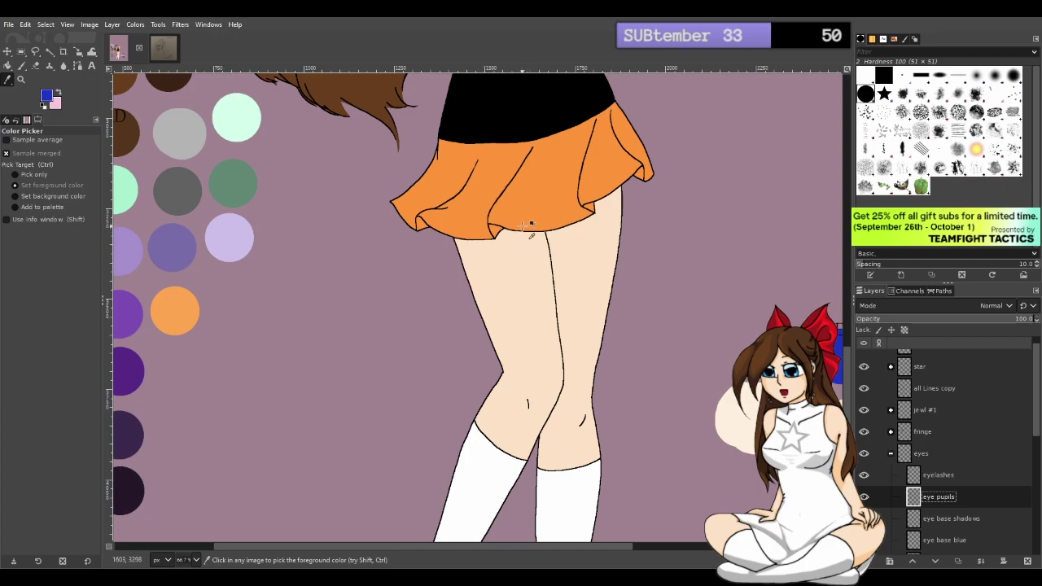
pyautogui.scroll(-6, 569, 293)
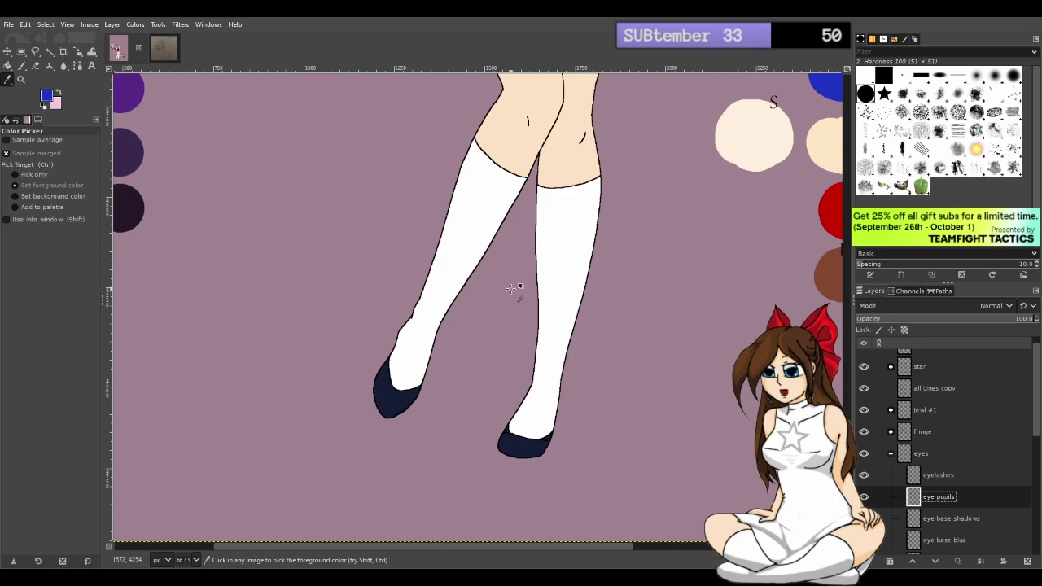
pyautogui.scroll(3, 509, 281)
pyautogui.scroll(7, 499, 284)
pyautogui.scroll(-10, 489, 321)
pyautogui.scroll(13, 440, 371)
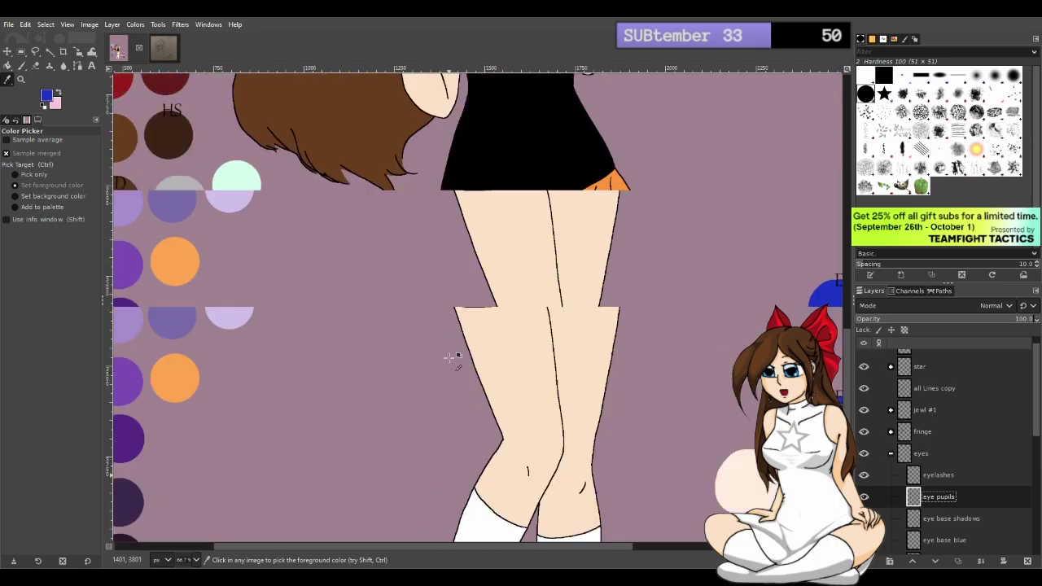
pyautogui.scroll(6, 476, 350)
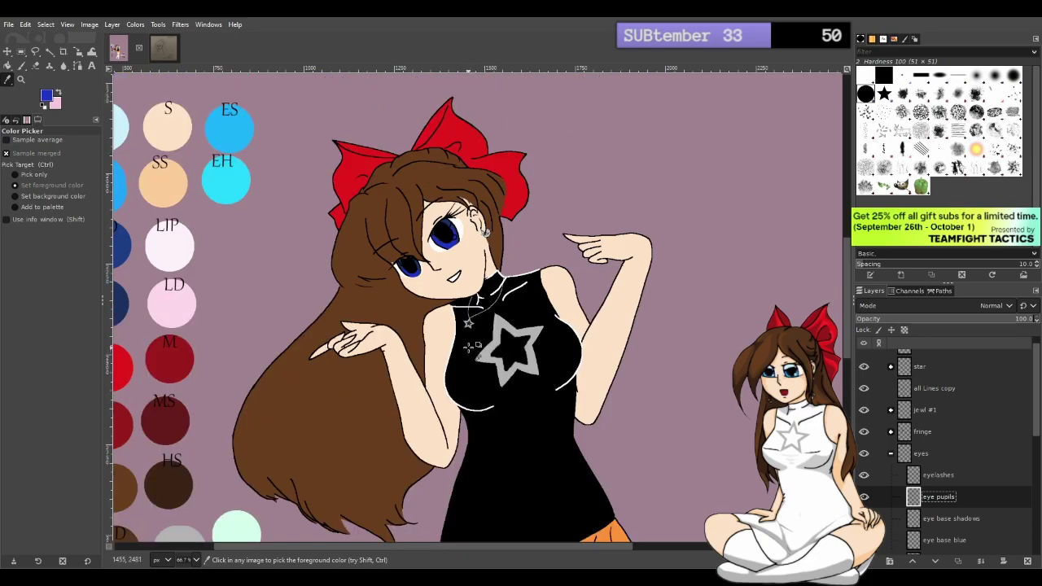
pyautogui.scroll(4, 472, 327)
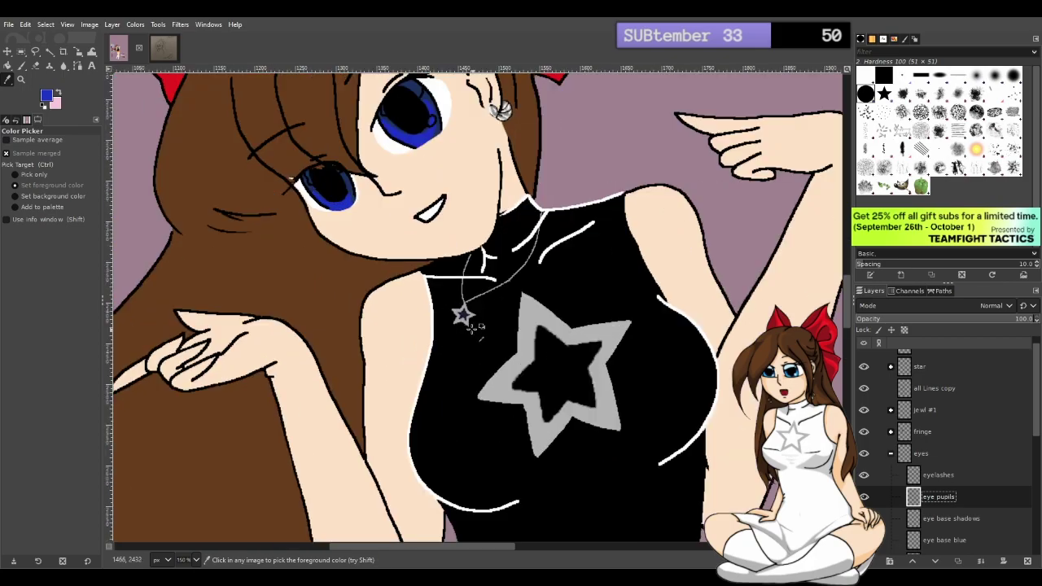
pyautogui.scroll(-1, 573, 246)
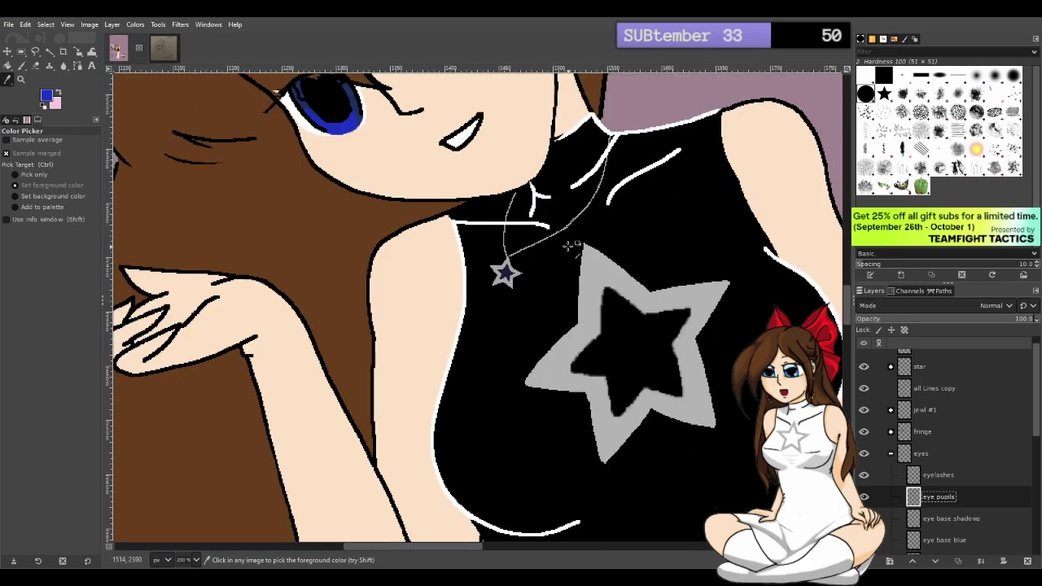
pyautogui.scroll(5, 568, 183)
pyautogui.scroll(5, 564, 231)
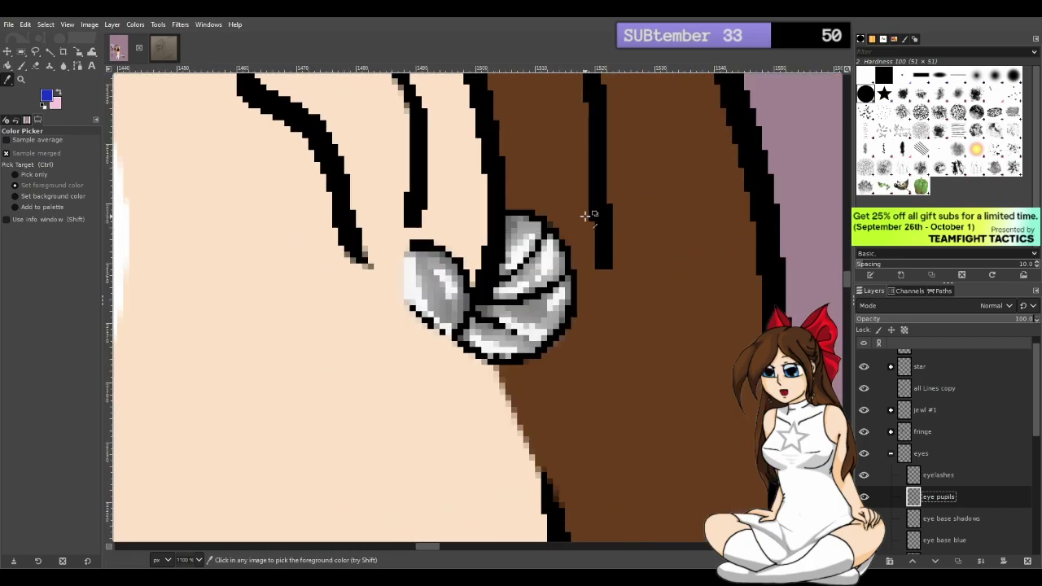
pyautogui.scroll(-7, 585, 215)
pyautogui.scroll(-2, 577, 221)
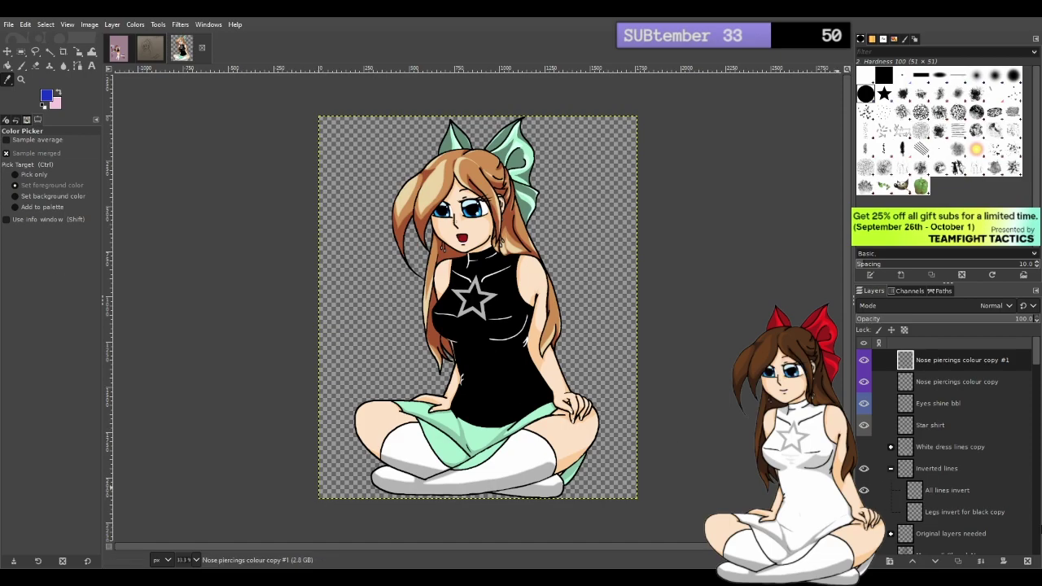
# In the sitting character's image, switch the hair from blonde to purple, using the Purple fringe group and the matching purple hair
pyautogui.scroll(-3, 895, 439)
pyautogui.scroll(-7, 893, 418)
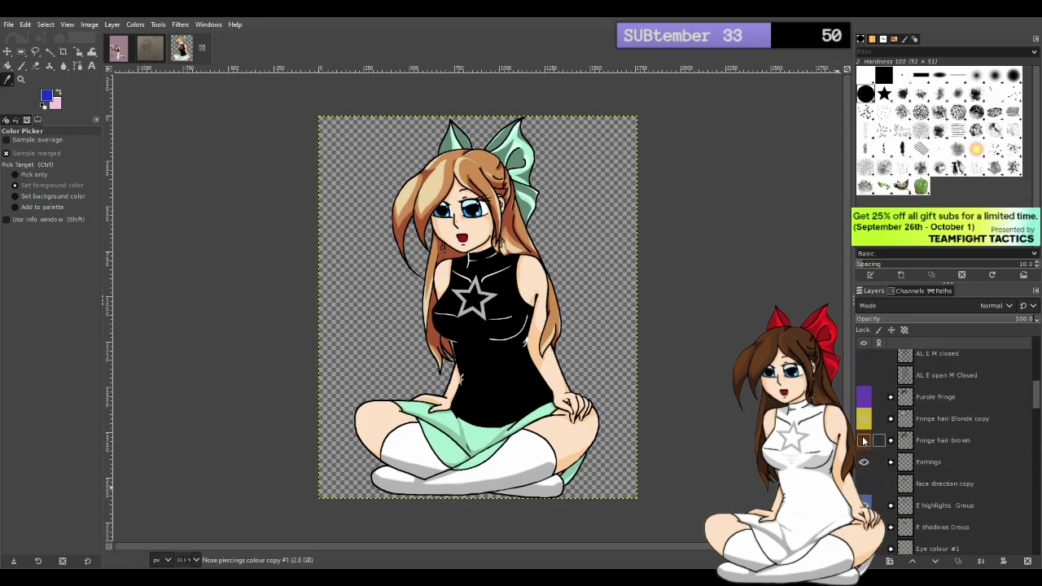
pyautogui.click(863, 396)
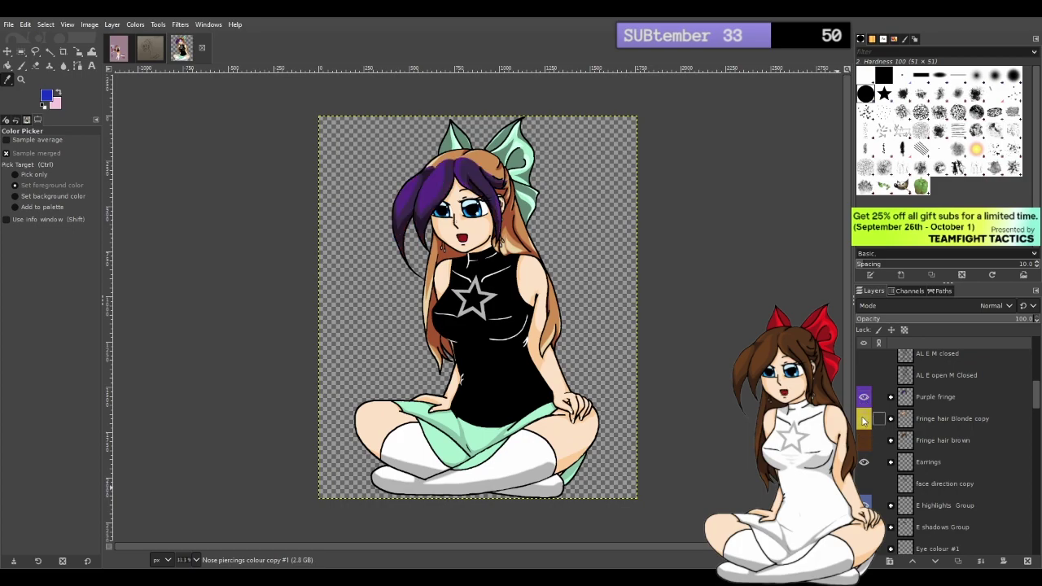
pyautogui.scroll(-3, 864, 420)
pyautogui.click(863, 485)
# Show Ribbon shadow #2, Ribbon shadow copy #1 and Ribbon colour copy #1, and hide the green Ribbon colour copy and Ribbon shadow copy #2
pyautogui.scroll(-8, 915, 509)
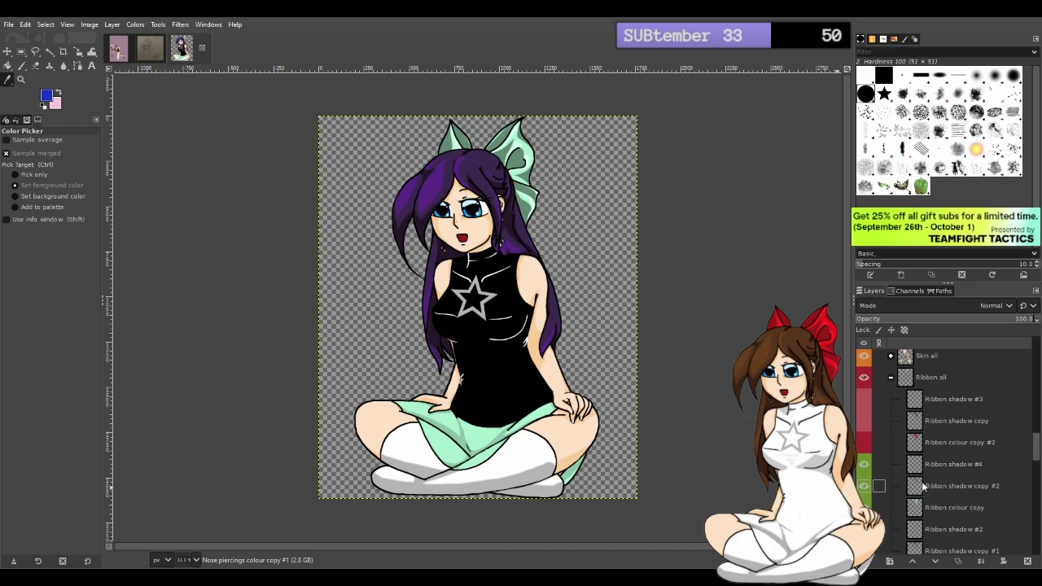
pyautogui.scroll(-5, 922, 486)
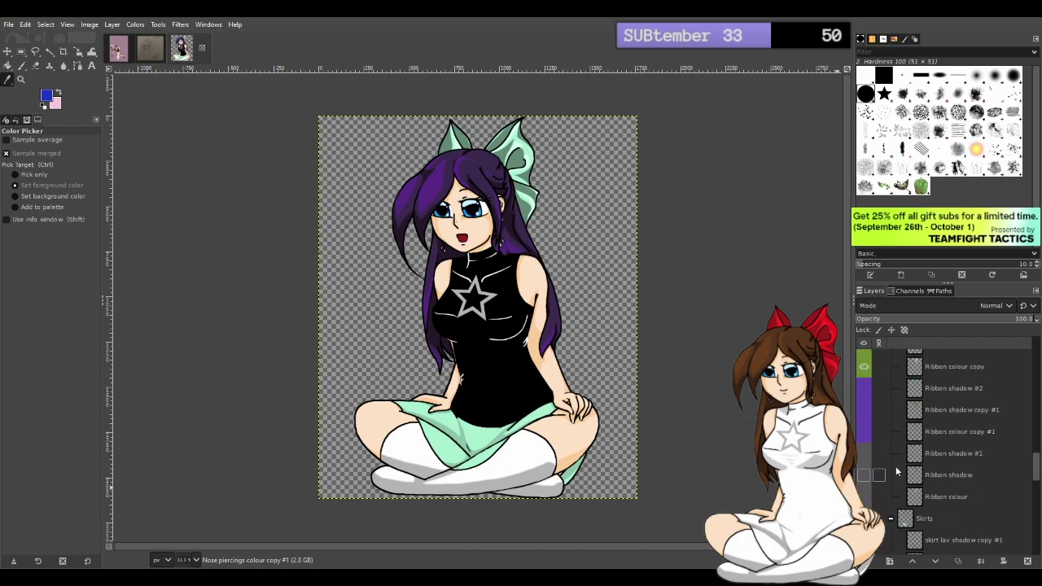
pyautogui.scroll(3, 894, 466)
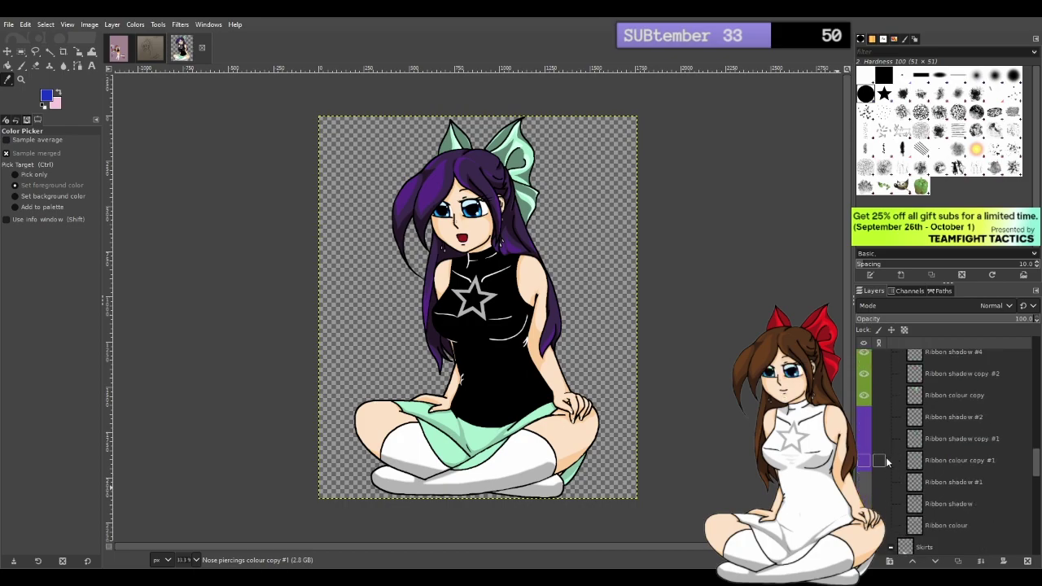
pyautogui.click(868, 446)
pyautogui.click(866, 444)
pyautogui.click(866, 459)
pyautogui.click(864, 395)
pyautogui.click(864, 373)
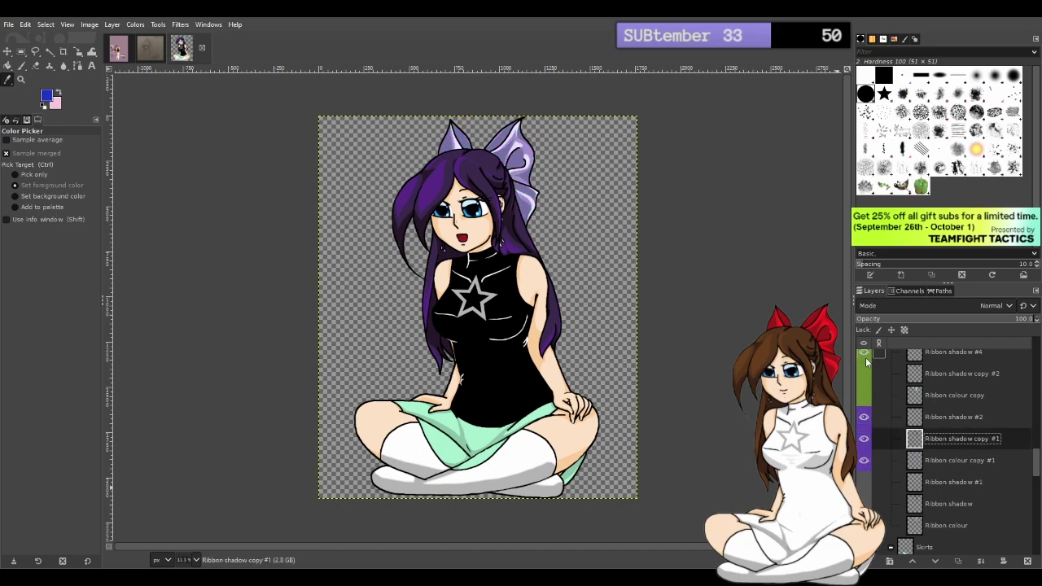
# Hide the sitting character's green skirt colour and shadow layers, and show the black Skirt colour layer
pyautogui.scroll(-5, 868, 383)
pyautogui.click(863, 387)
pyautogui.click(864, 408)
pyautogui.scroll(-2, 961, 456)
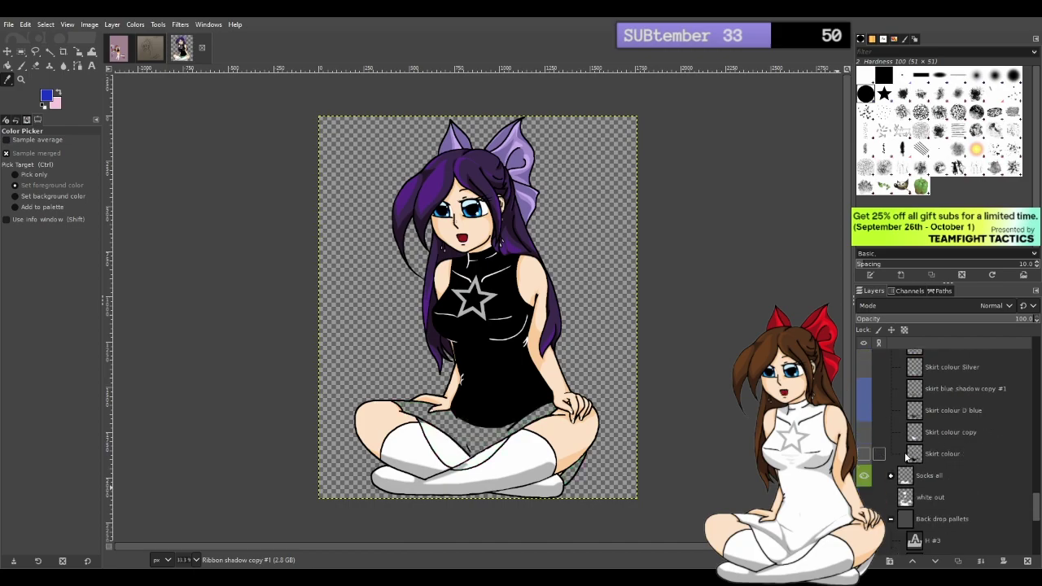
pyautogui.click(863, 454)
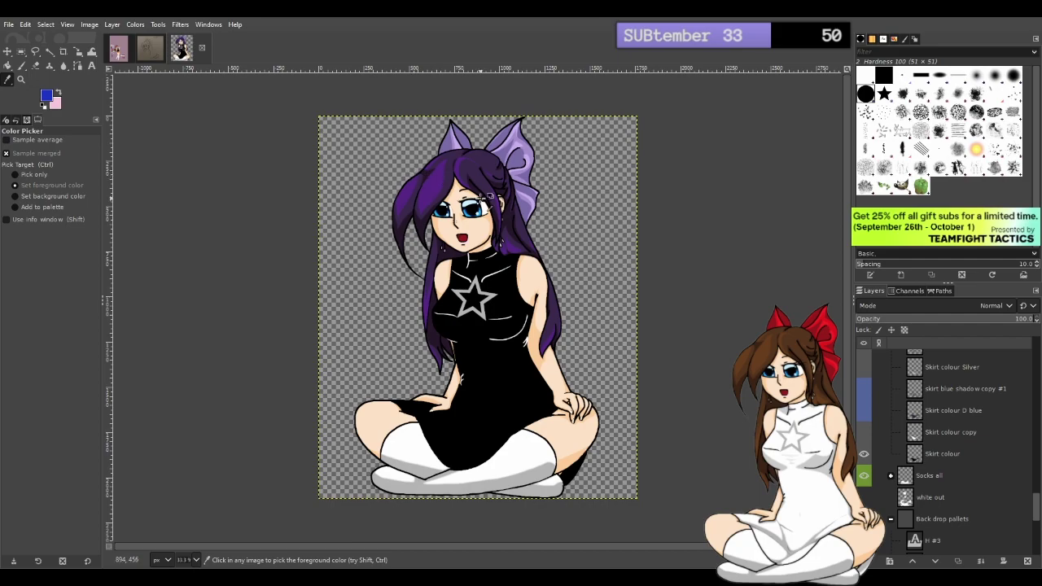
# Examine the sitting character's eyes, ear piercings and earrings up close
pyautogui.scroll(4, 513, 195)
pyautogui.scroll(3, 506, 192)
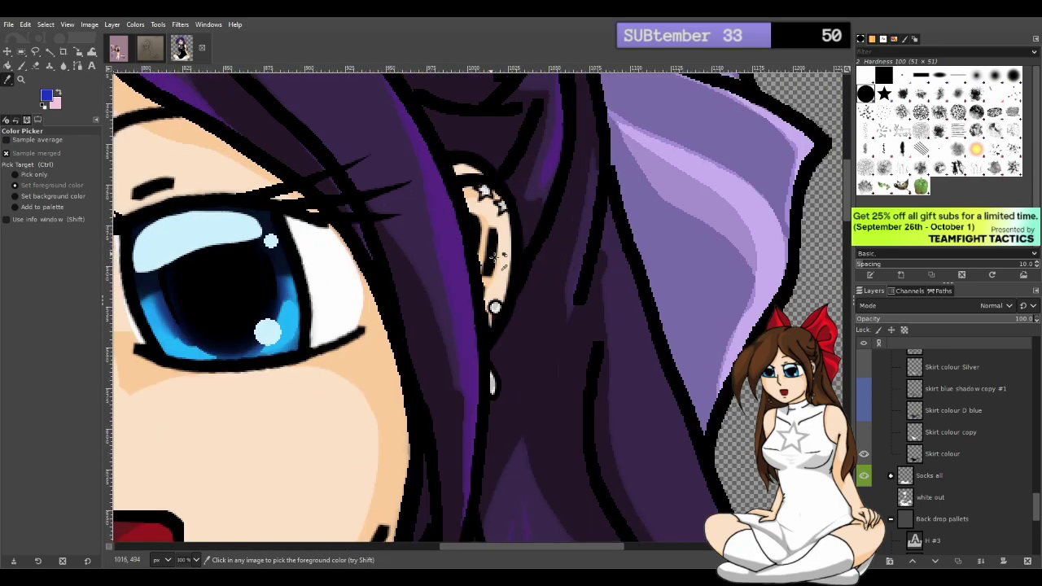
pyautogui.scroll(-3, 495, 328)
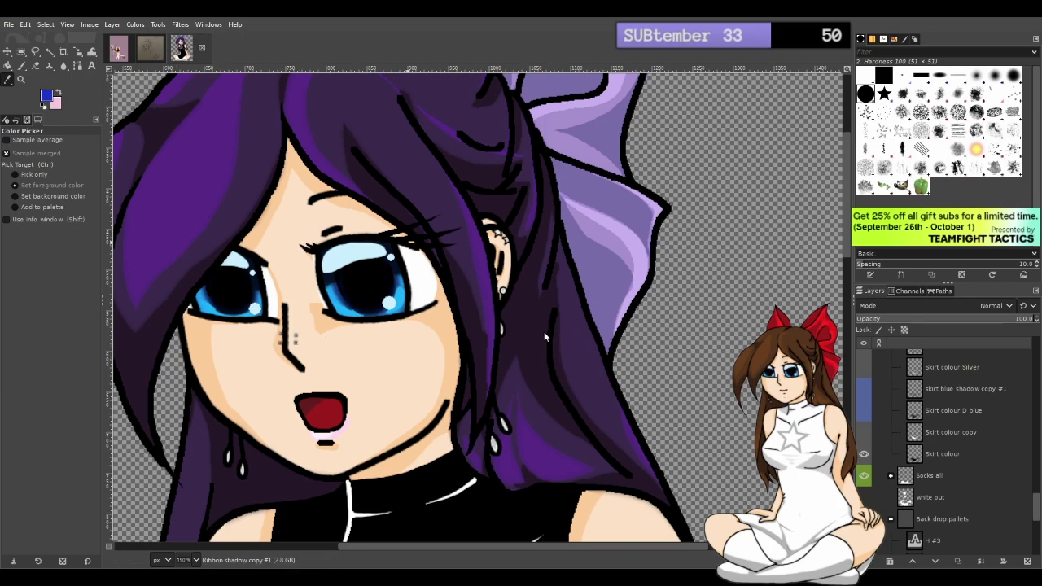
# Close the sitting character's image and return to the tilted-head character's drawing with a close view of the face
pyautogui.click(202, 50)
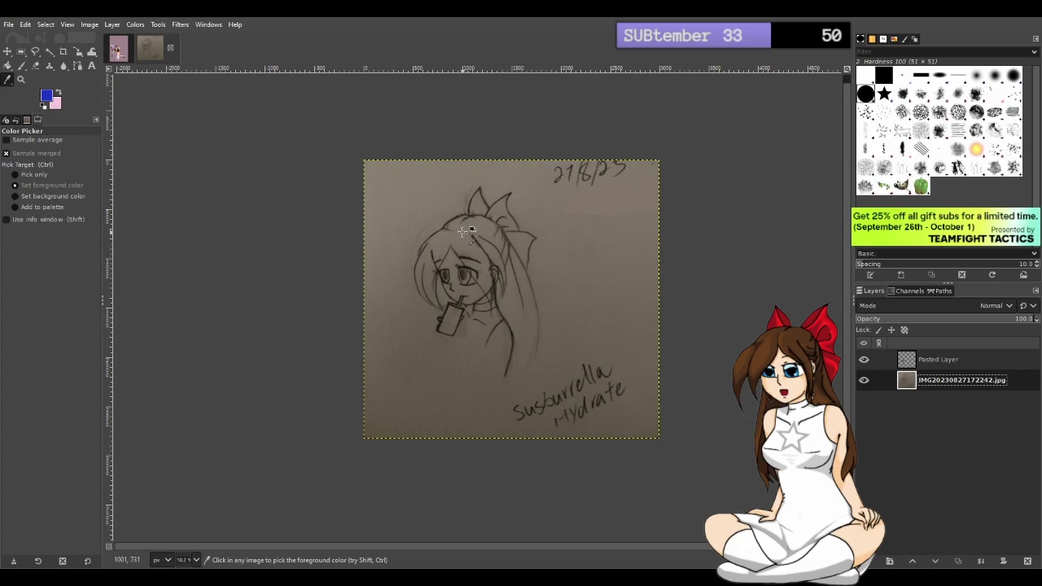
pyautogui.hotkey('alt', '2')
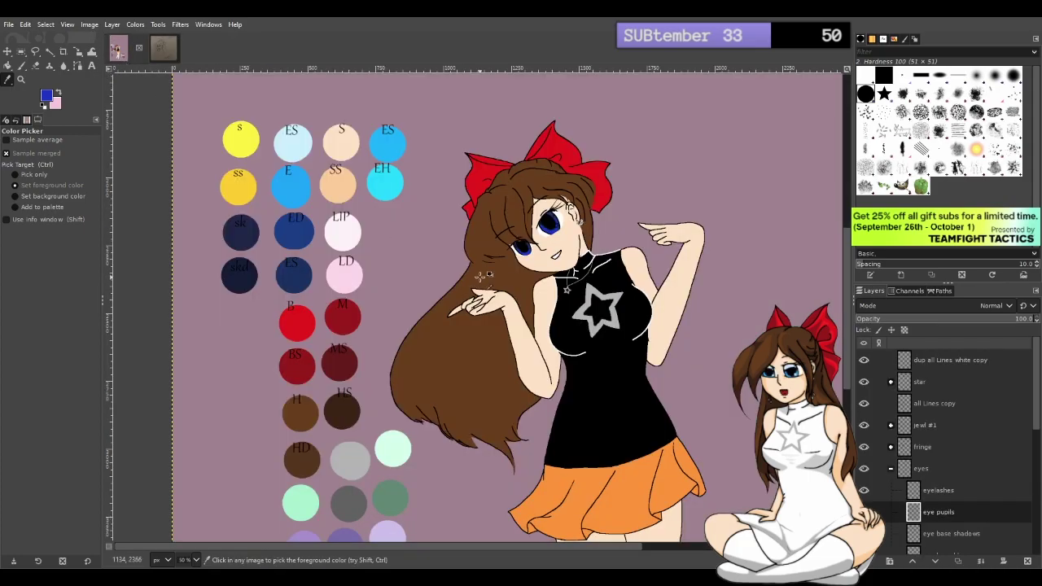
pyautogui.scroll(-8, 709, 295)
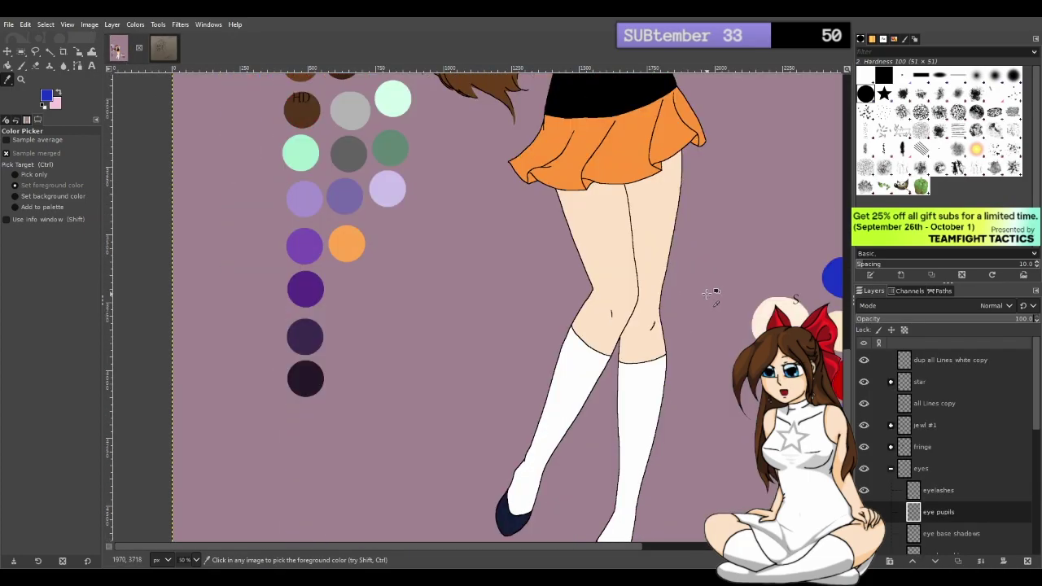
pyautogui.scroll(-1, 708, 295)
pyautogui.scroll(10, 700, 291)
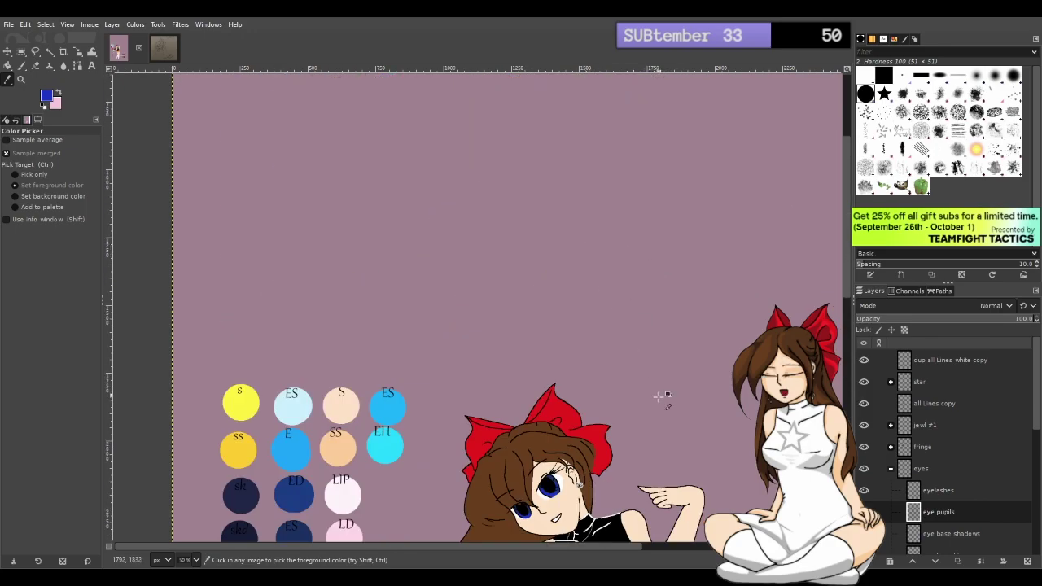
pyautogui.scroll(-6, 657, 380)
pyautogui.scroll(2, 586, 309)
pyautogui.scroll(1, 537, 186)
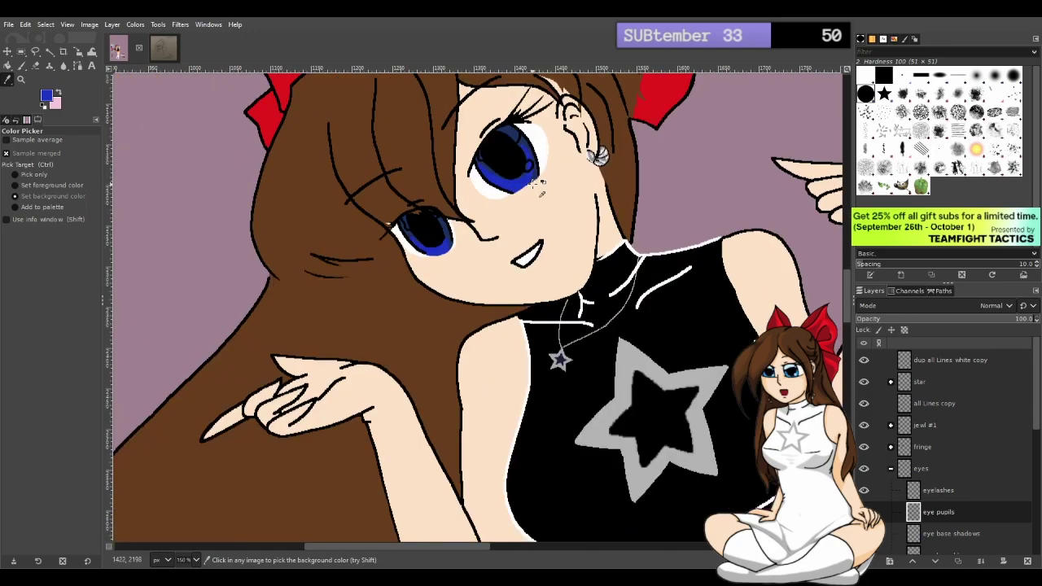
pyautogui.scroll(1, 537, 185)
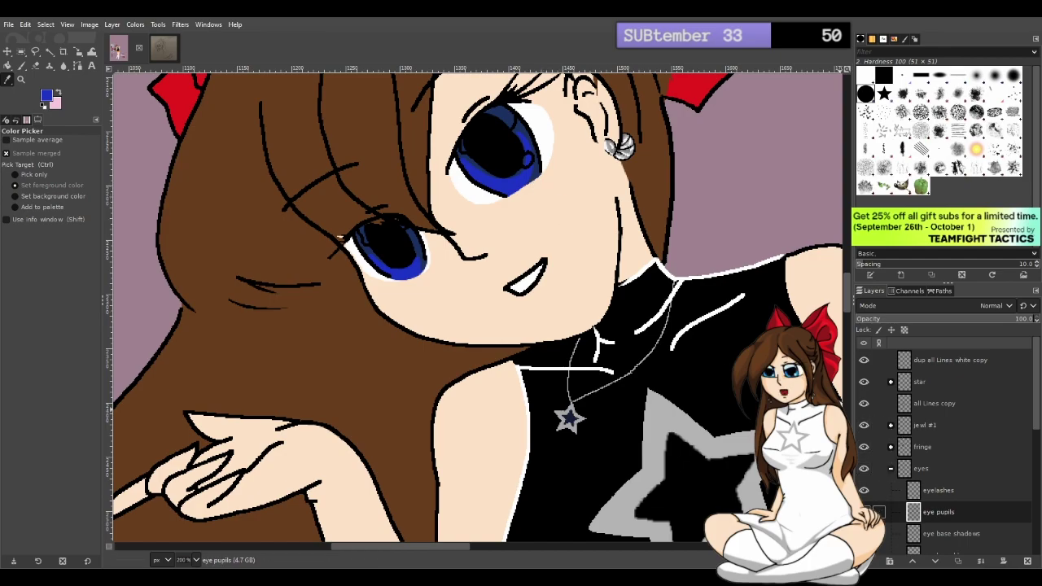
# Lower the opacity of the eye pupils layer to 50.8
pyautogui.click(864, 512)
pyautogui.click(863, 512)
pyautogui.click(929, 319)
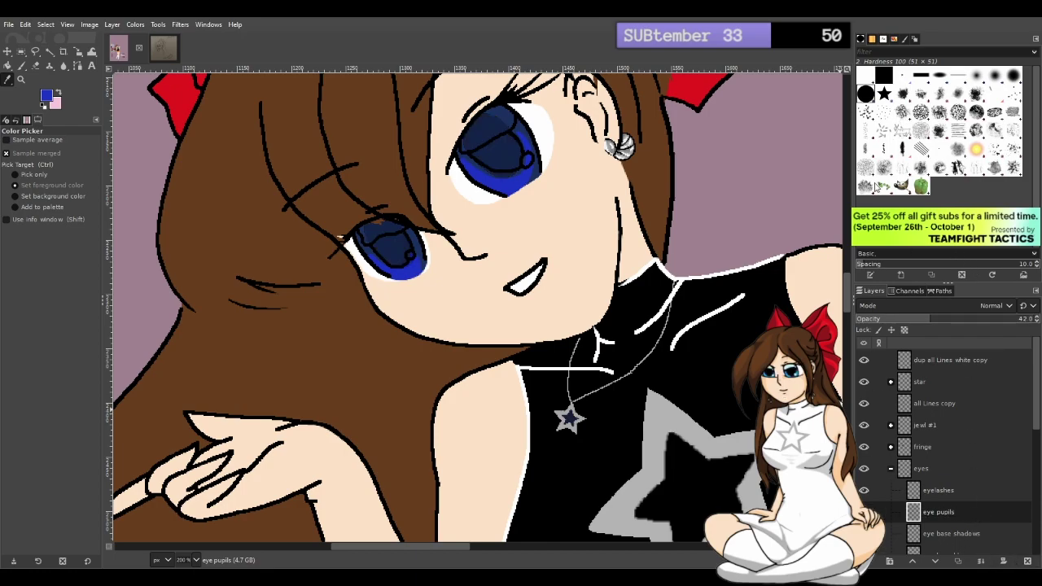
pyautogui.click(946, 319)
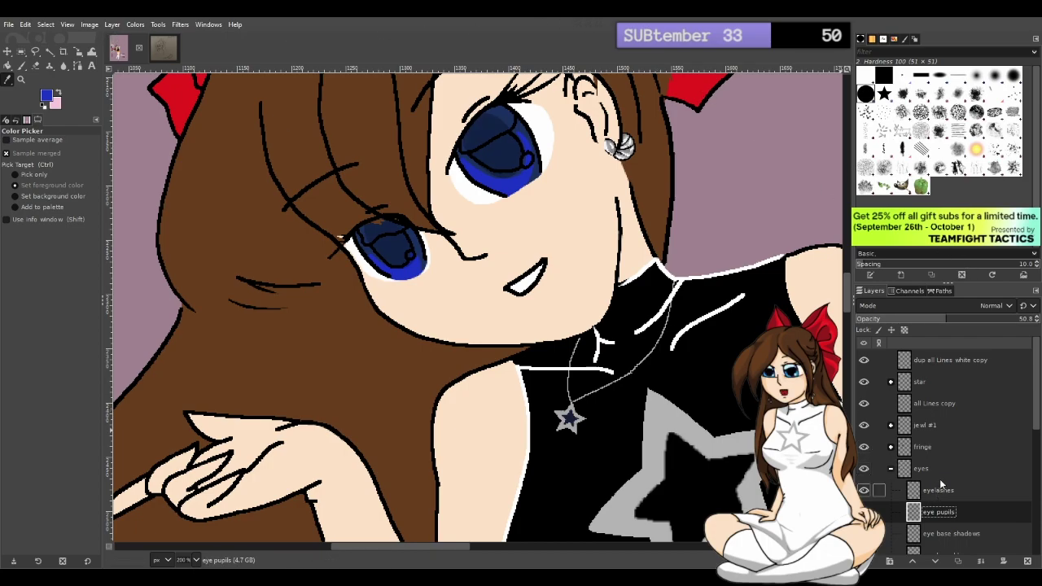
# Create a new layer named eye shadows directly above the eye pupils layer
pyautogui.scroll(-1, 871, 485)
pyautogui.click(875, 565)
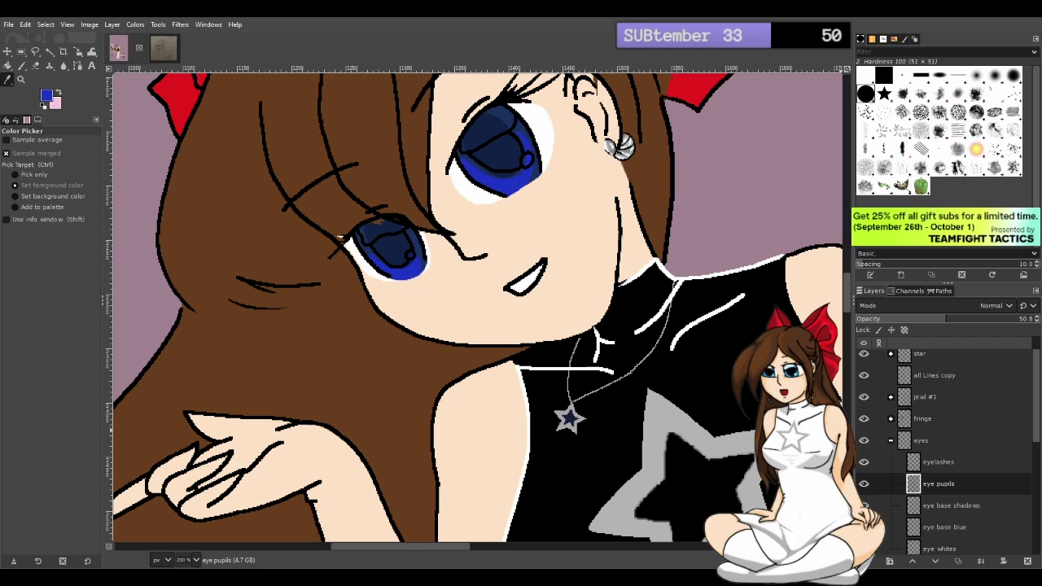
pyautogui.press('Return')
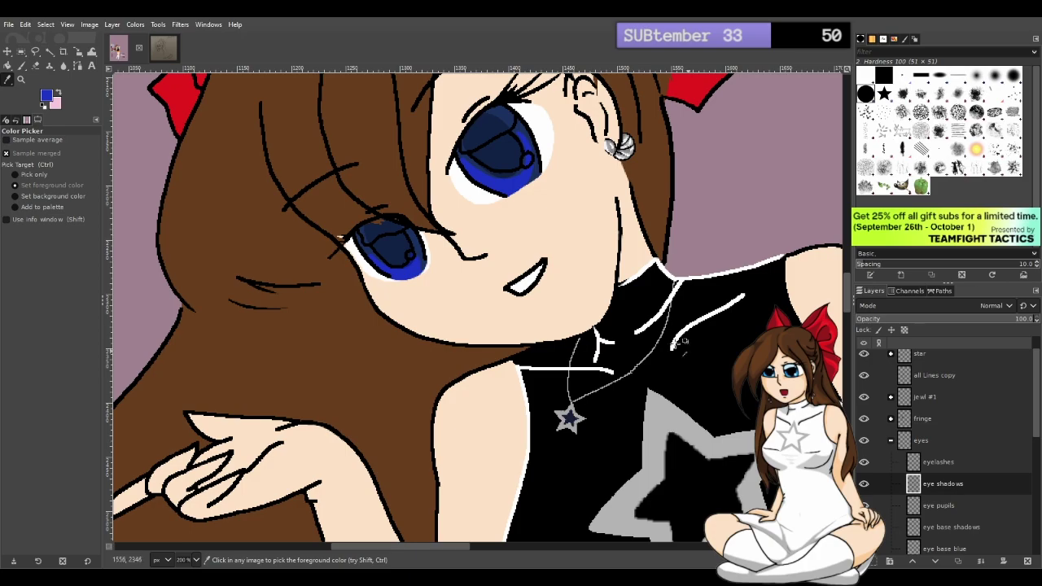
# Pick a dark navy eye shadow colour from the palette swatches as the foreground colour
pyautogui.scroll(2, 497, 150)
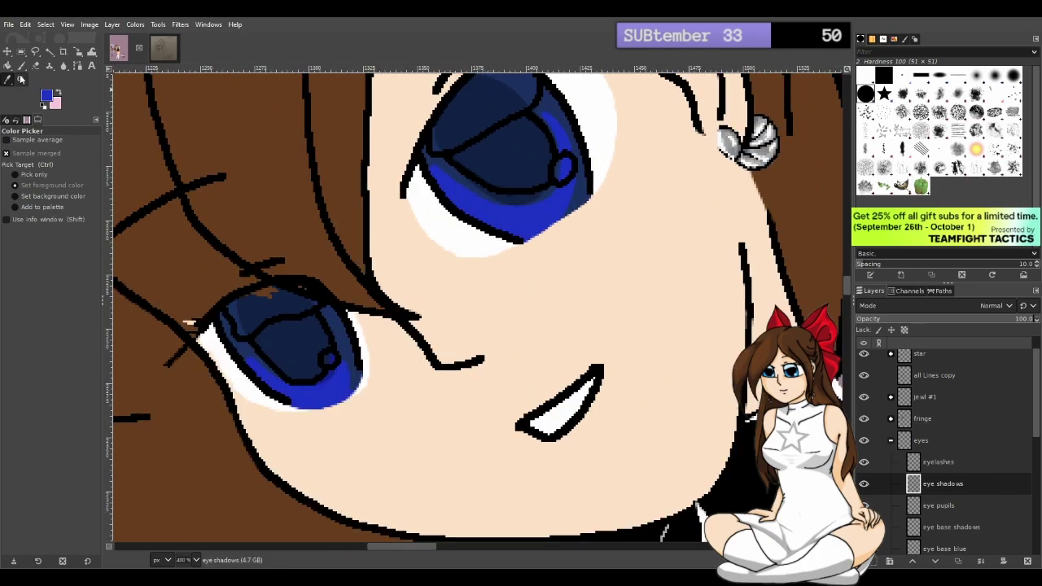
pyautogui.scroll(-8, 425, 266)
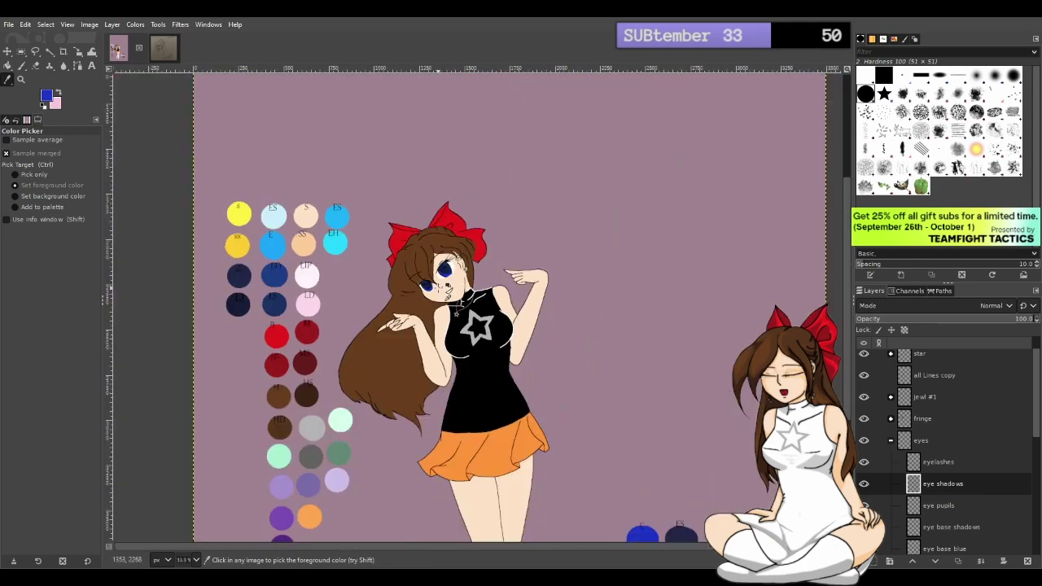
pyautogui.scroll(2, 366, 274)
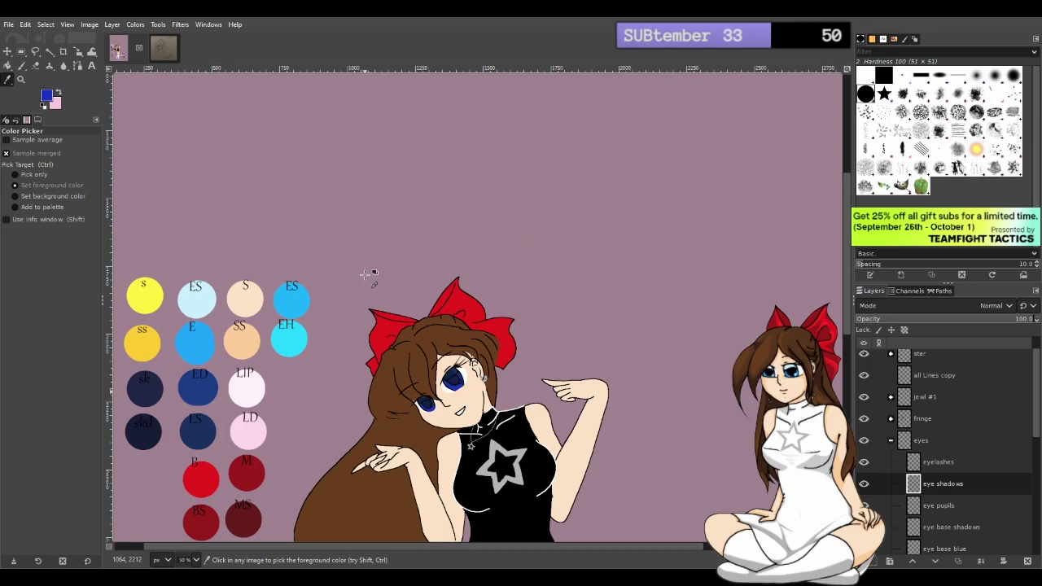
pyautogui.click(9, 79)
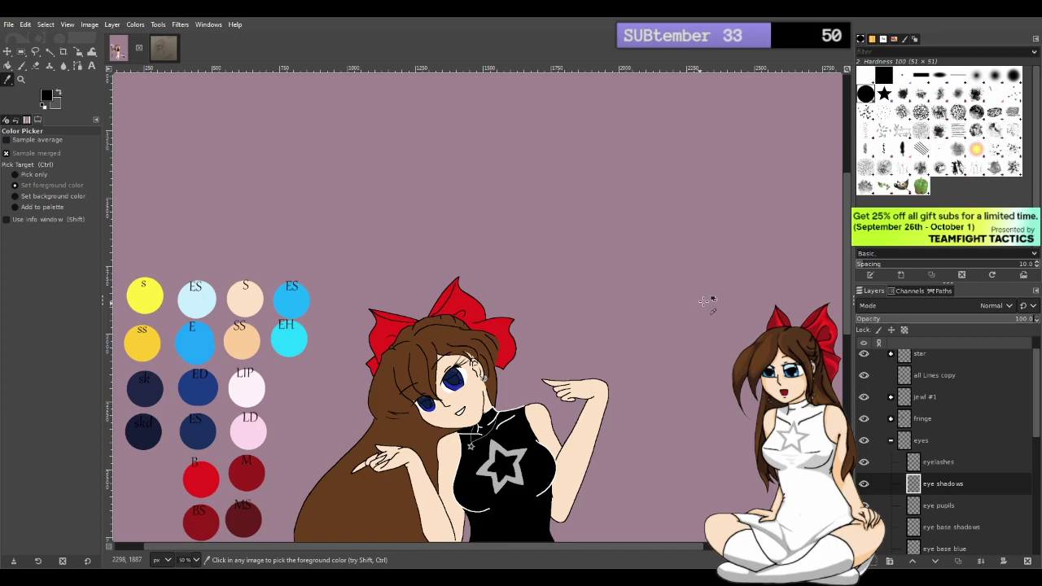
pyautogui.scroll(-10, 847, 255)
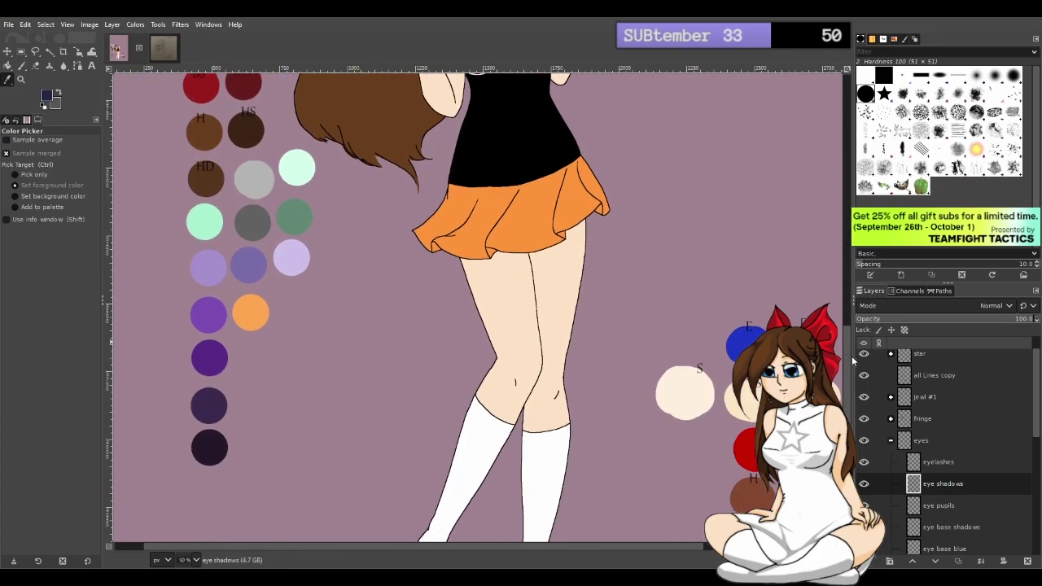
pyautogui.scroll(10, 848, 329)
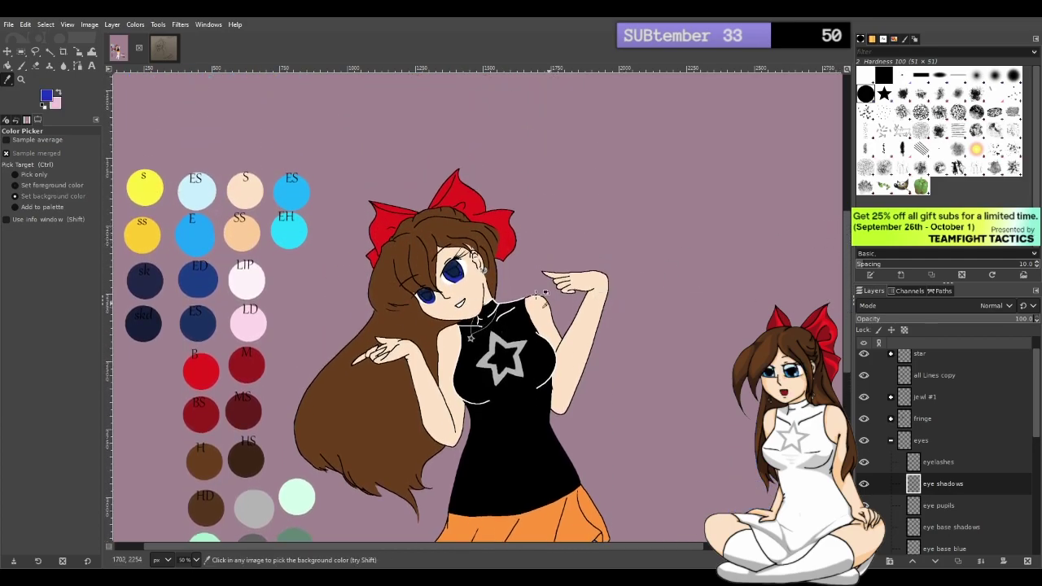
# Paint dark navy shadows over the upper parts and edges of both irises with a size 8 hard brush
pyautogui.scroll(4, 498, 294)
pyautogui.scroll(1, 203, 232)
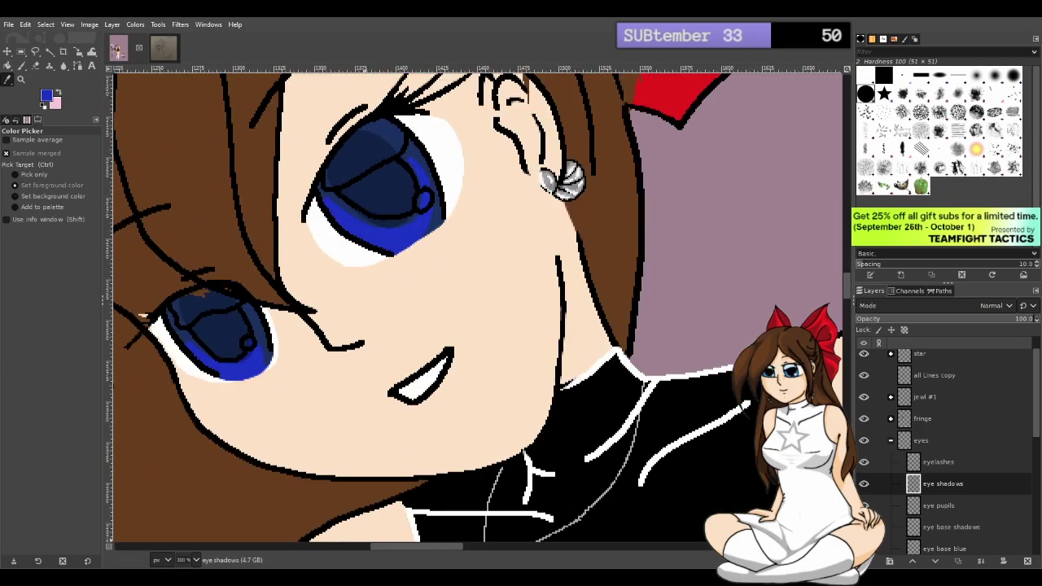
pyautogui.moveTo(406, 547); pyautogui.dragTo(391, 542)
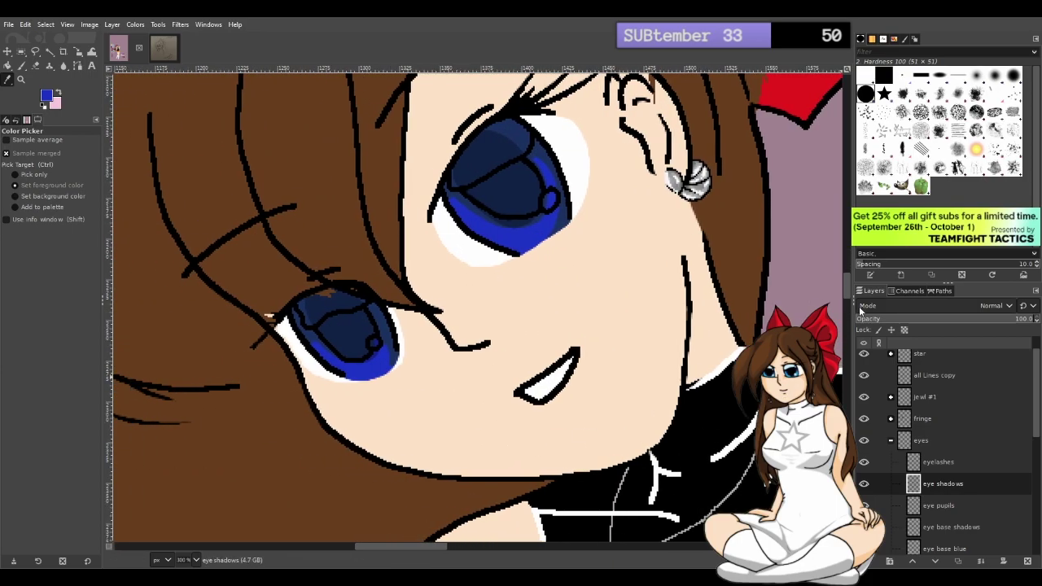
pyautogui.moveTo(849, 293); pyautogui.dragTo(845, 289)
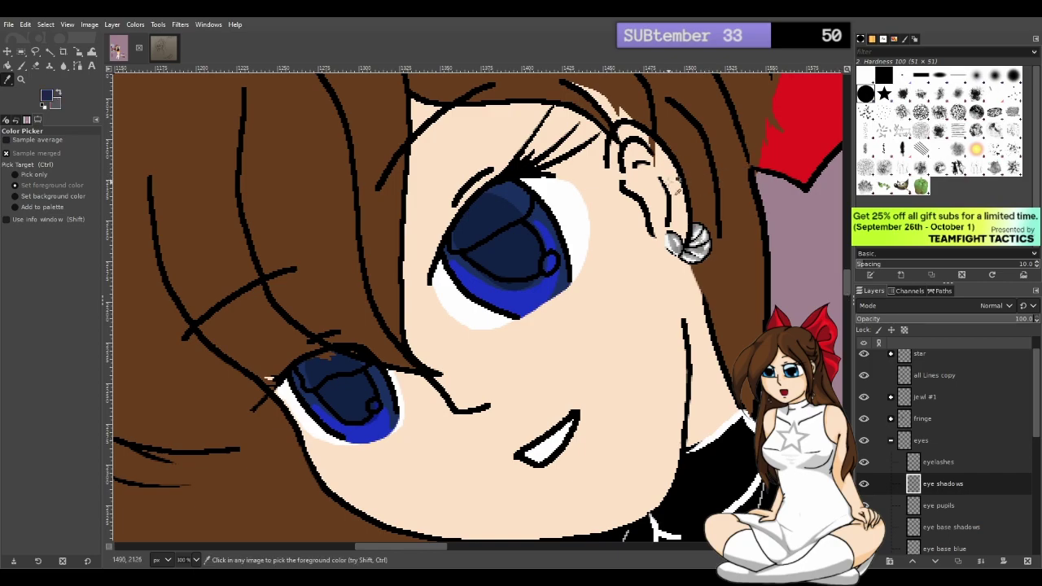
pyautogui.click(22, 67)
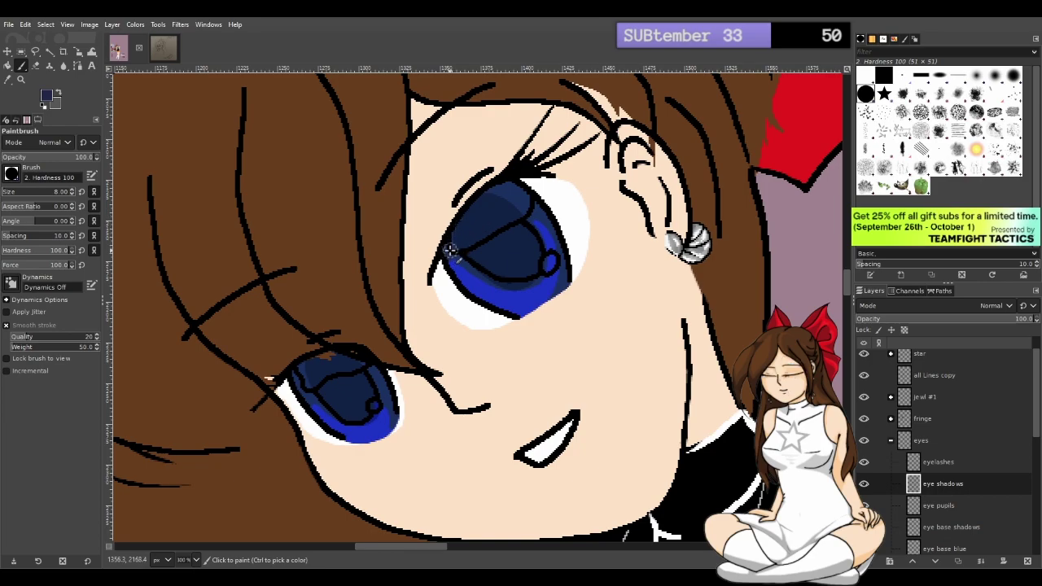
pyautogui.moveTo(450, 250); pyautogui.dragTo(514, 187)
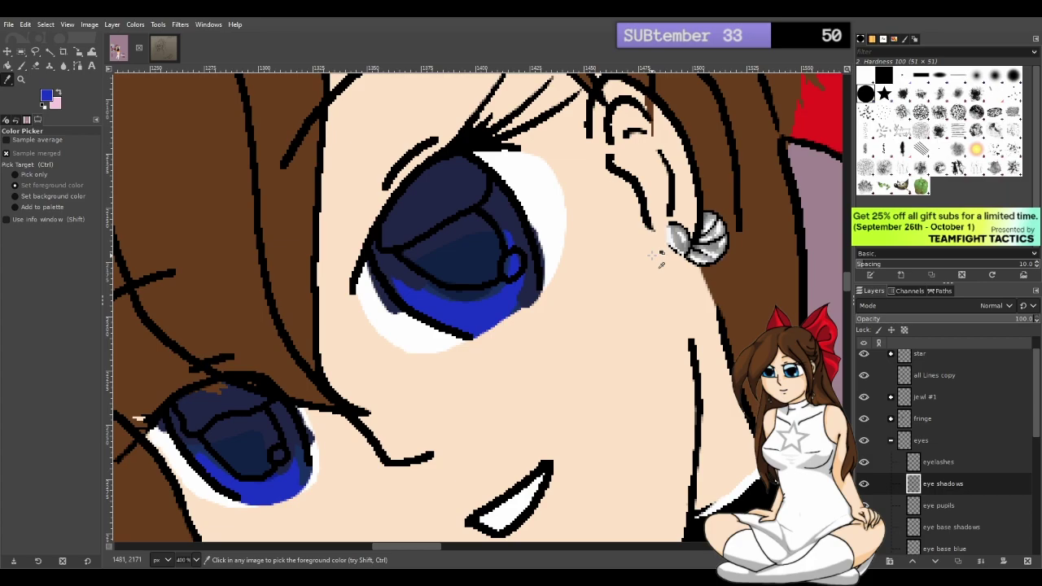
# Enlarge the eraser to size 6 and erase the shadow paint that spilled outside the larger eye's iris
pyautogui.click(586, 88)
pyautogui.hotkey('shift', 'e')
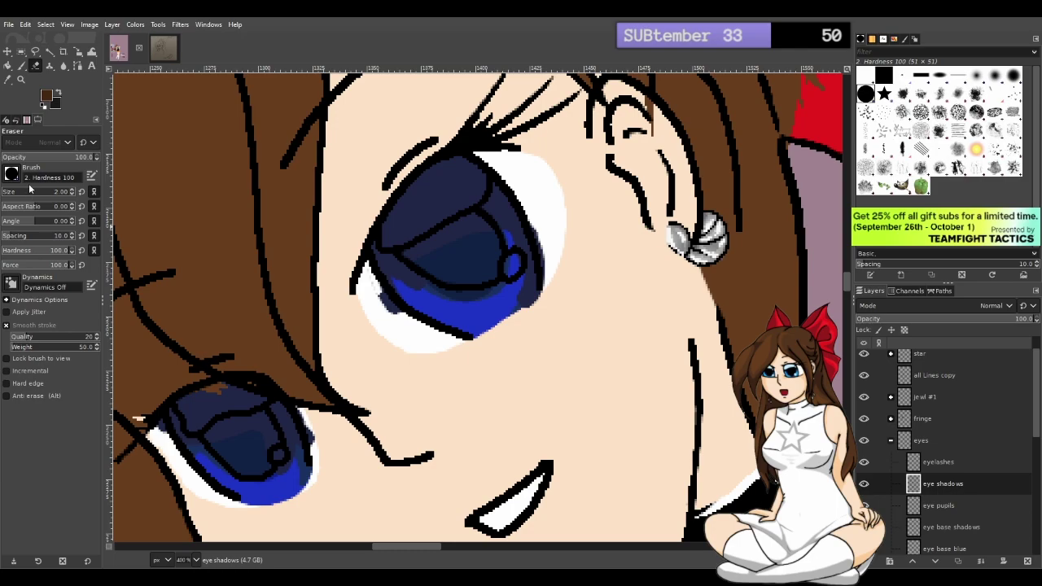
pyautogui.click(68, 189)
pyautogui.moveTo(23, 193); pyautogui.dragTo(4, 191)
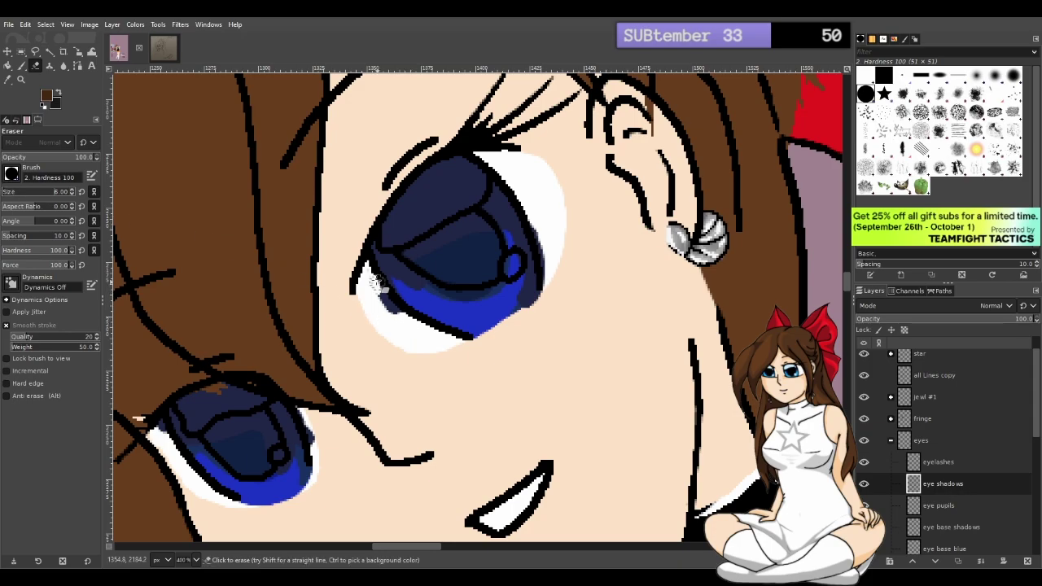
pyautogui.moveTo(381, 298); pyautogui.dragTo(411, 324)
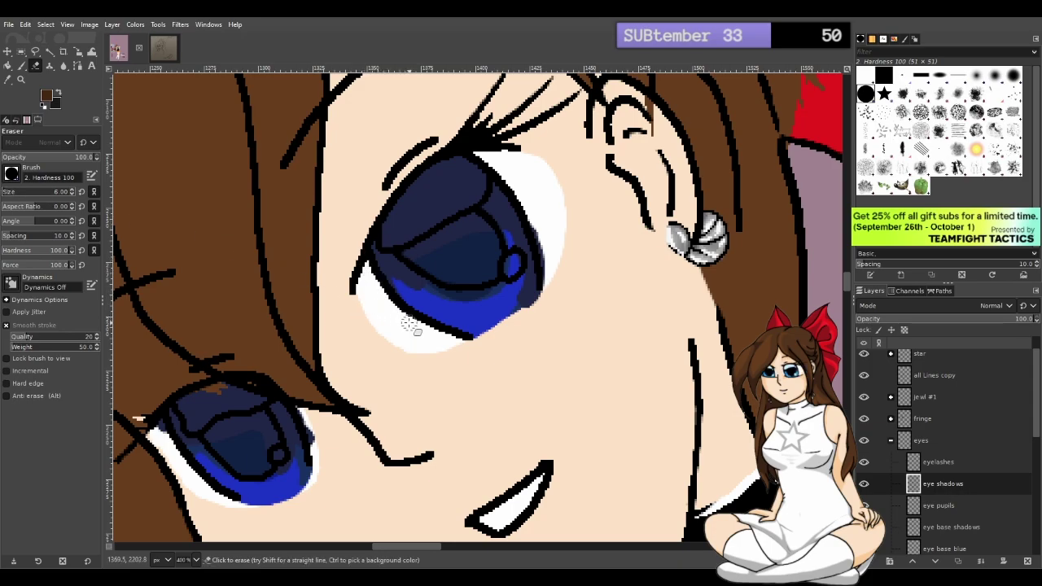
pyautogui.moveTo(502, 182)
pyautogui.mouseDown()
pyautogui.moveTo(541, 231)
pyautogui.moveTo(548, 274)
pyautogui.moveTo(533, 291)
pyautogui.moveTo(543, 252)
pyautogui.moveTo(545, 281)
pyautogui.mouseUp()
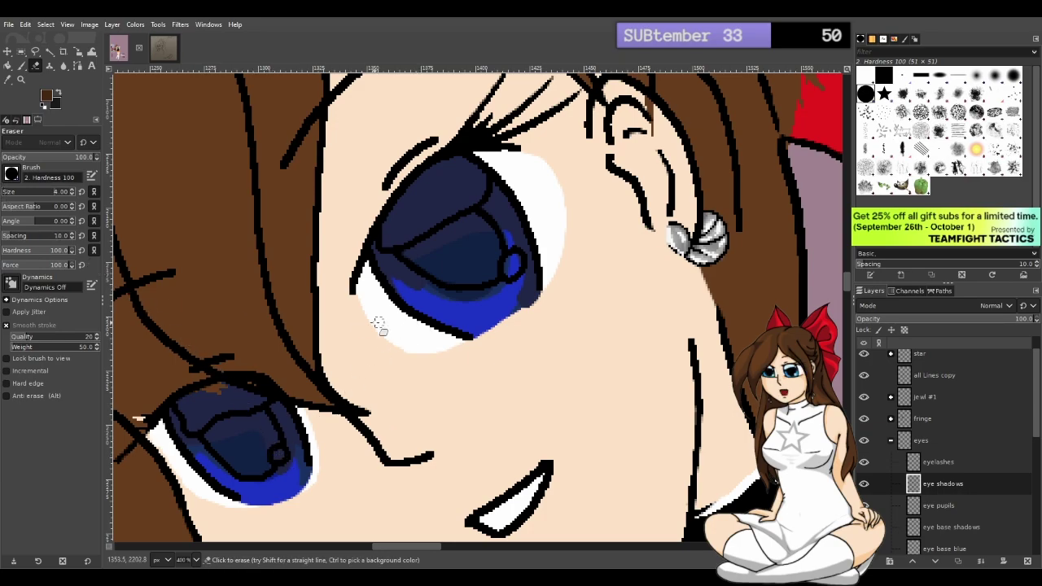
# Reduce the eraser to size 2 and refine the shadow's edges in the larger eye's lower iris and around its highlight
pyautogui.hotkey('ctrl', 'shift', 'i')
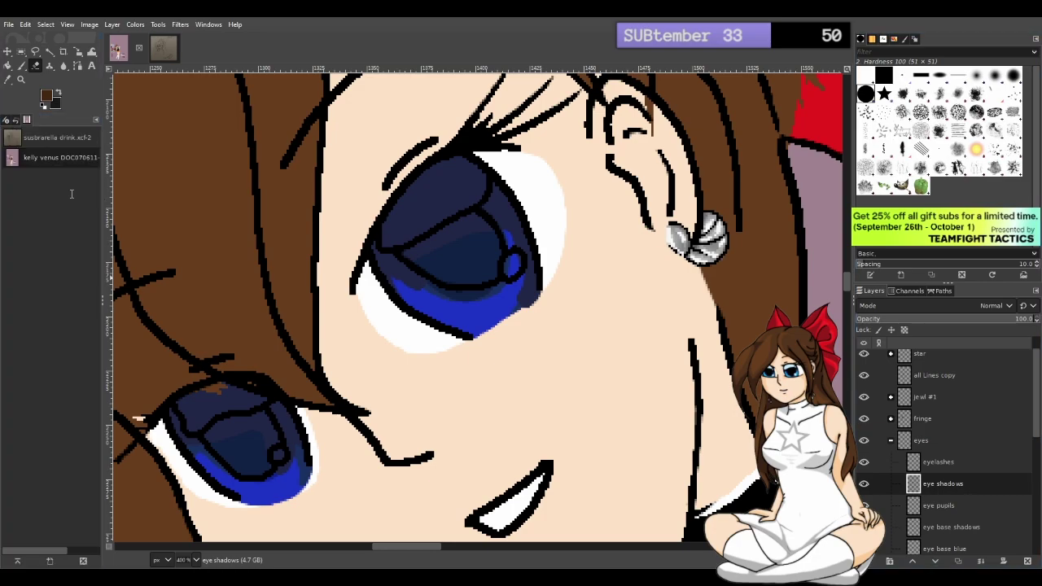
pyautogui.moveTo(46, 157); pyautogui.dragTo(61, 114)
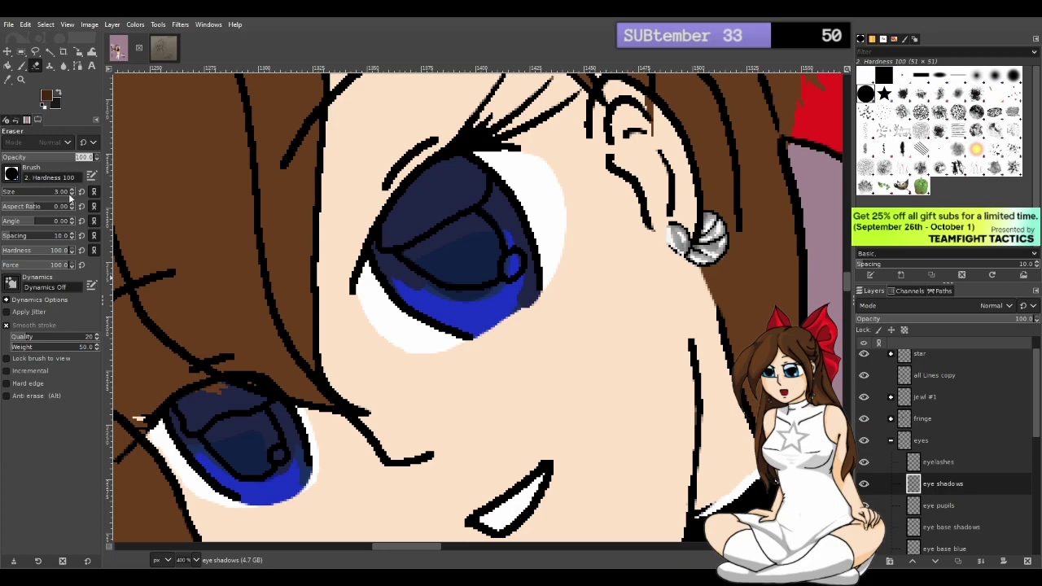
pyautogui.click(72, 194)
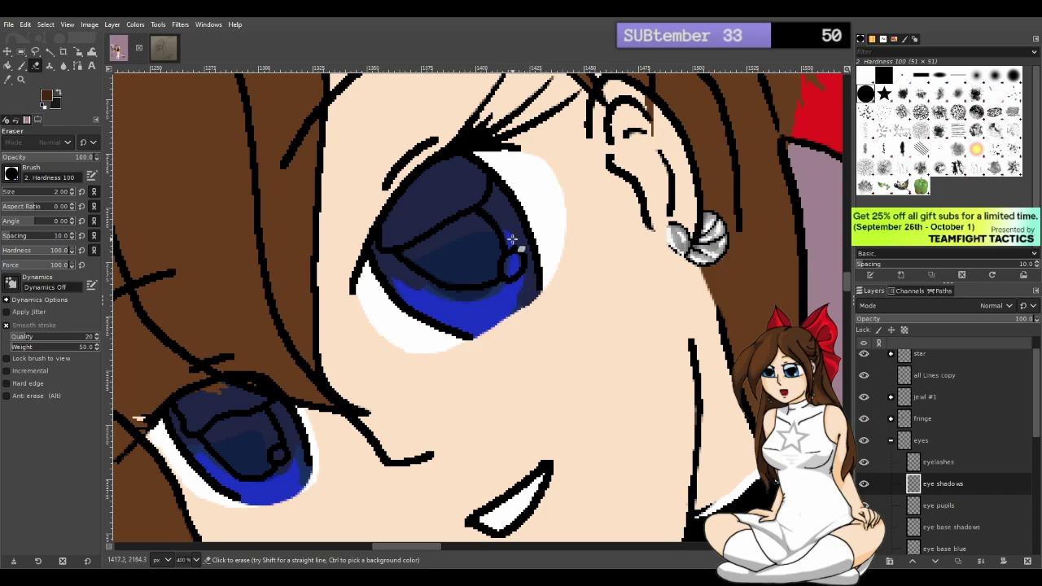
pyautogui.moveTo(516, 279); pyautogui.dragTo(511, 328)
pyautogui.press('o')
pyautogui.click(536, 289)
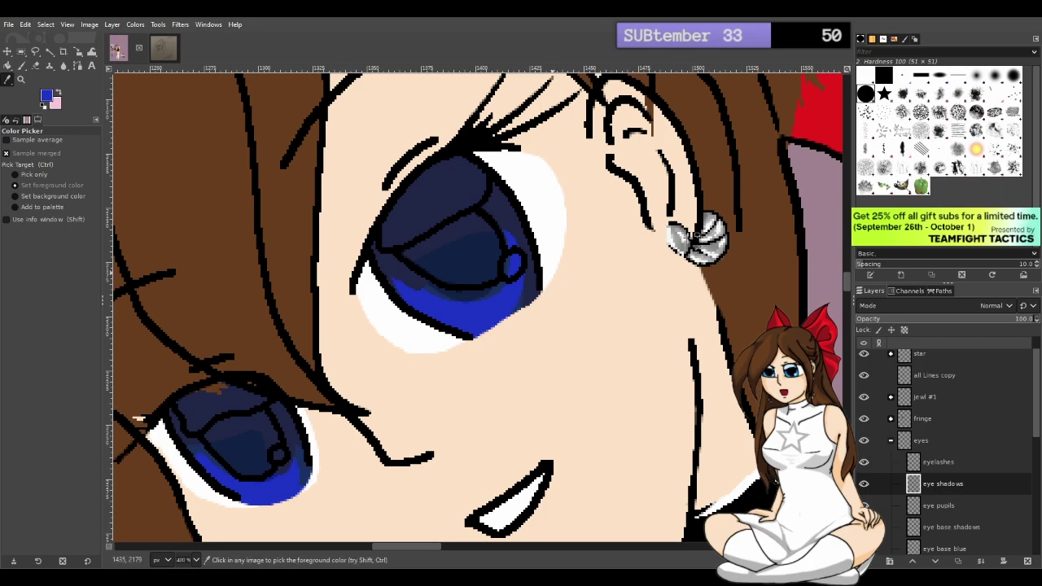
pyautogui.hotkey('shift', 'e')
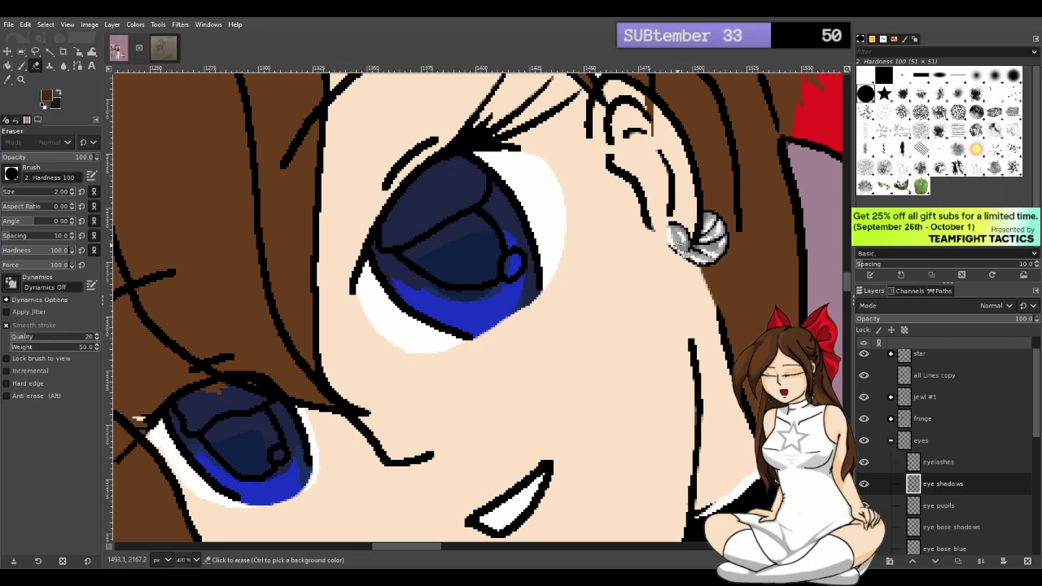
pyautogui.click(539, 316)
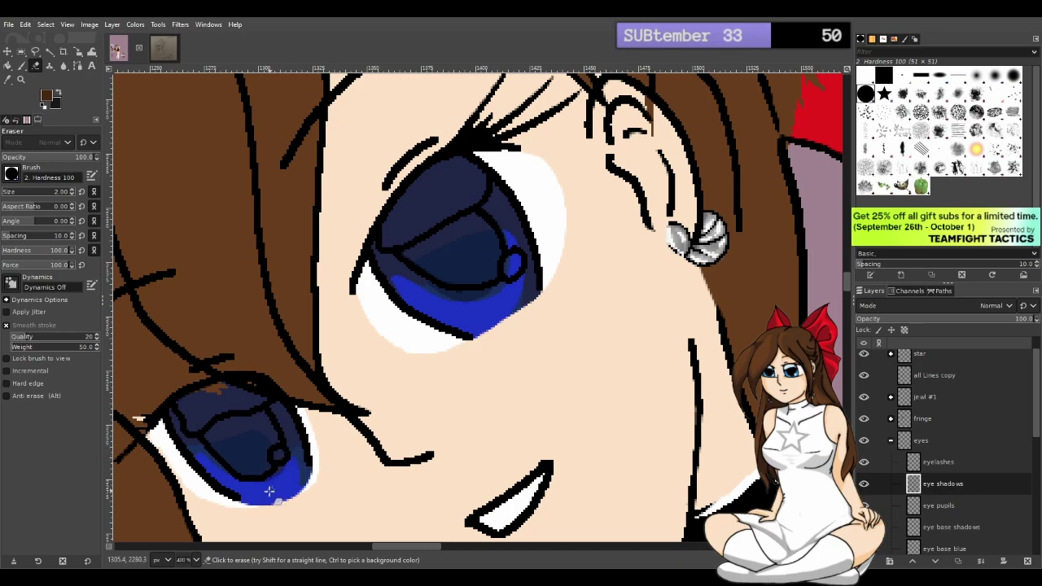
# Touch up the smaller eye's shadow with dark navy sampled from the larger eye, and trim its edges with the size 2 eraser
pyautogui.press('ctrl')
pyautogui.press('p')
pyautogui.keyDown('ctrl'); pyautogui.click(414, 221); pyautogui.keyUp('ctrl')
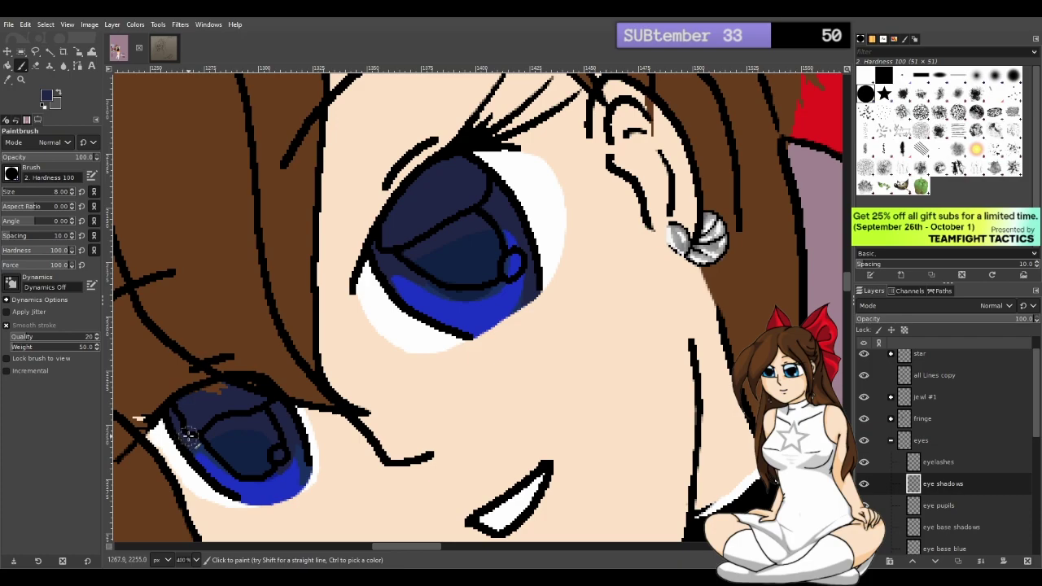
pyautogui.moveTo(198, 429); pyautogui.dragTo(260, 418)
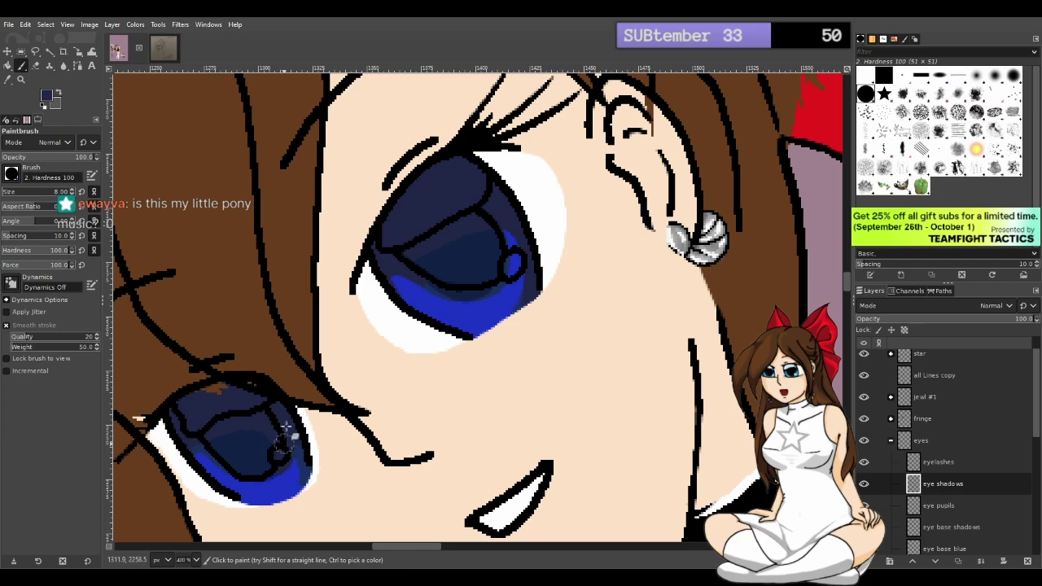
pyautogui.hotkey('shift', 'e')
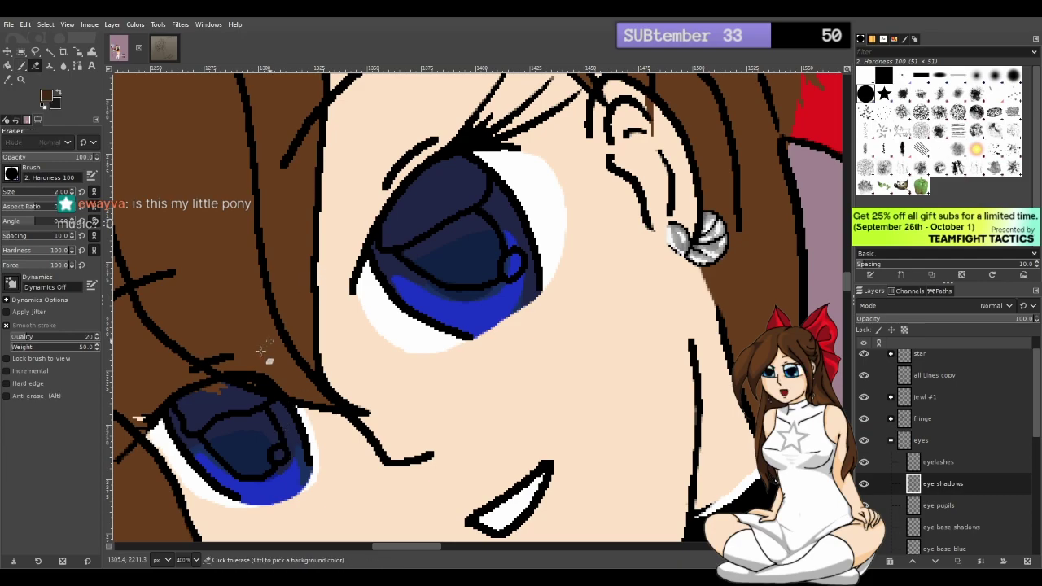
pyautogui.click(264, 439)
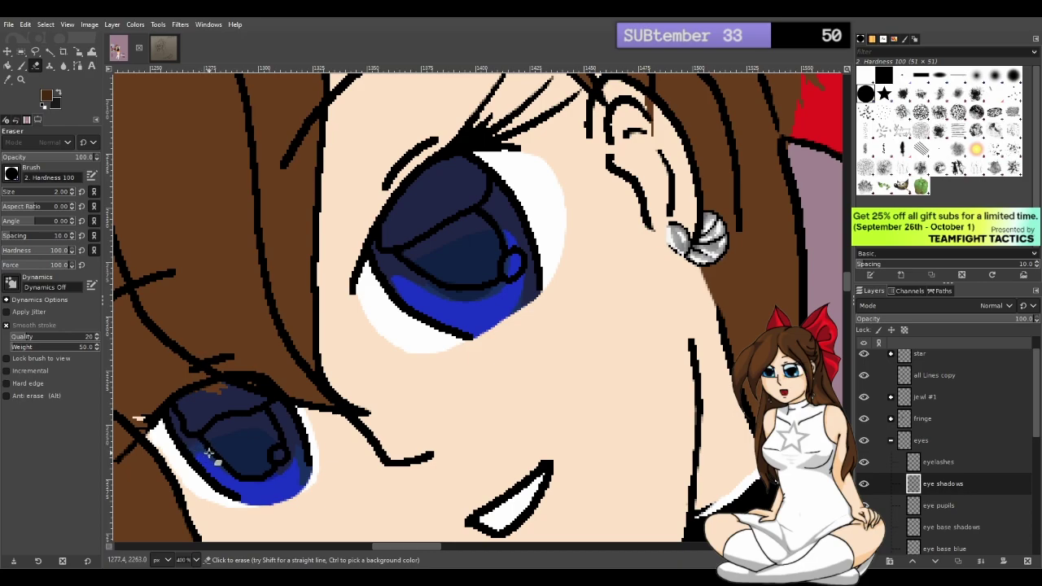
# Refine the smaller eye's shadow edges with sampled dark navy paint and the size 2 eraser
pyautogui.moveTo(209, 461); pyautogui.dragTo(229, 503)
pyautogui.press('p')
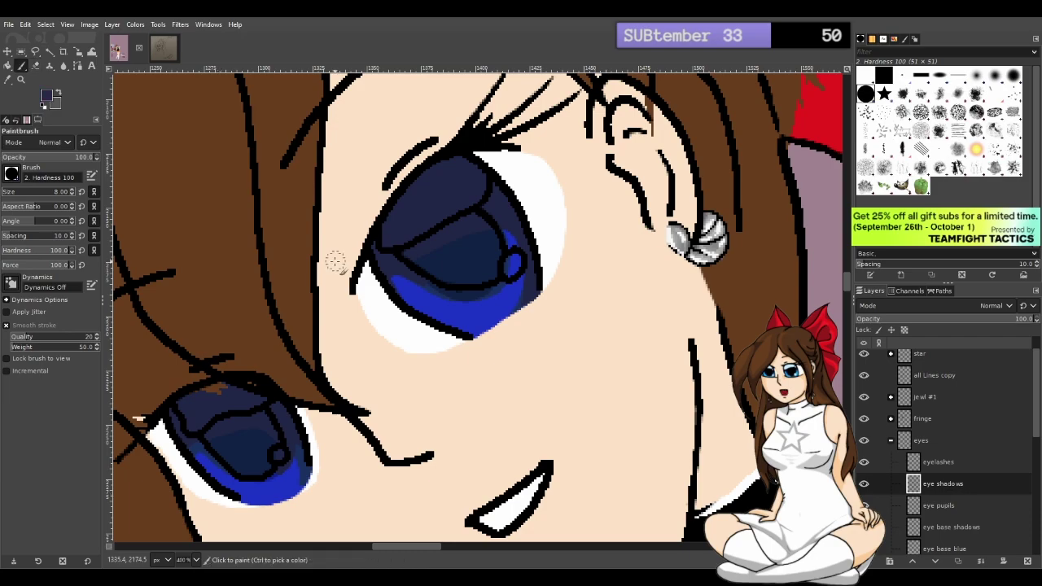
pyautogui.keyDown('ctrl'); pyautogui.click(198, 407); pyautogui.keyUp('ctrl')
pyautogui.click(183, 445)
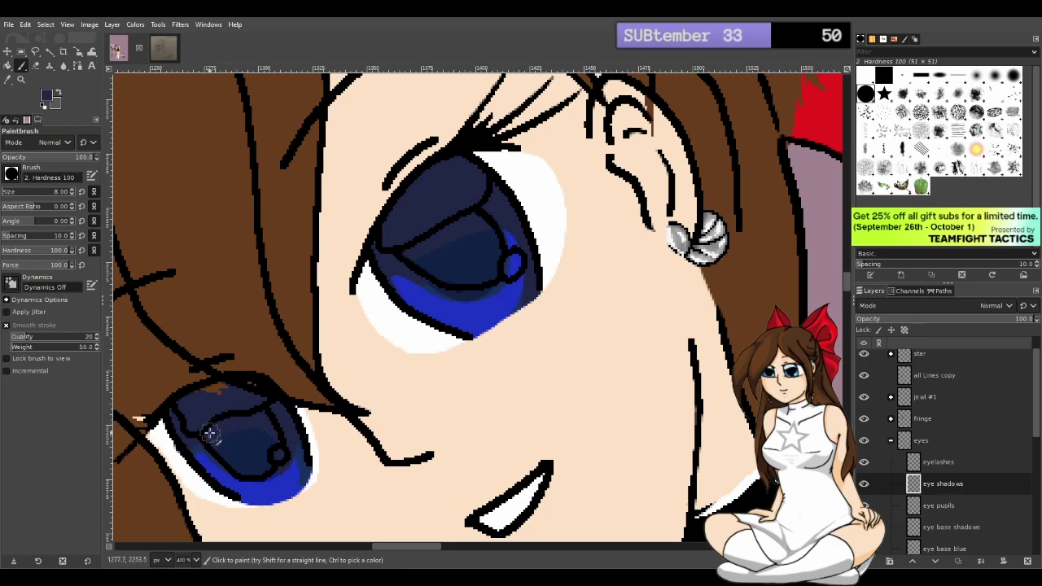
pyautogui.hotkey('shift', 'e')
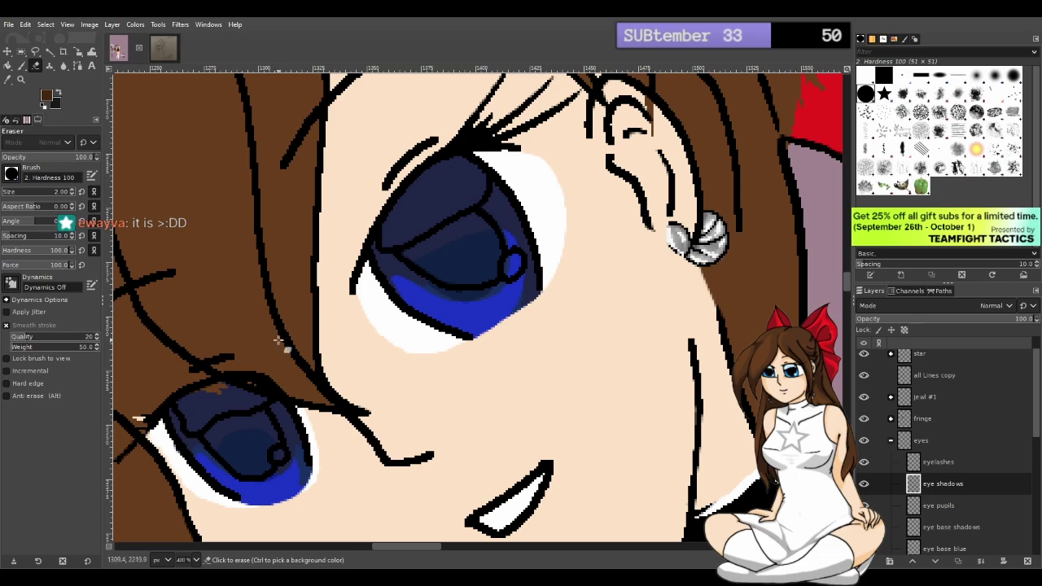
pyautogui.click(215, 461)
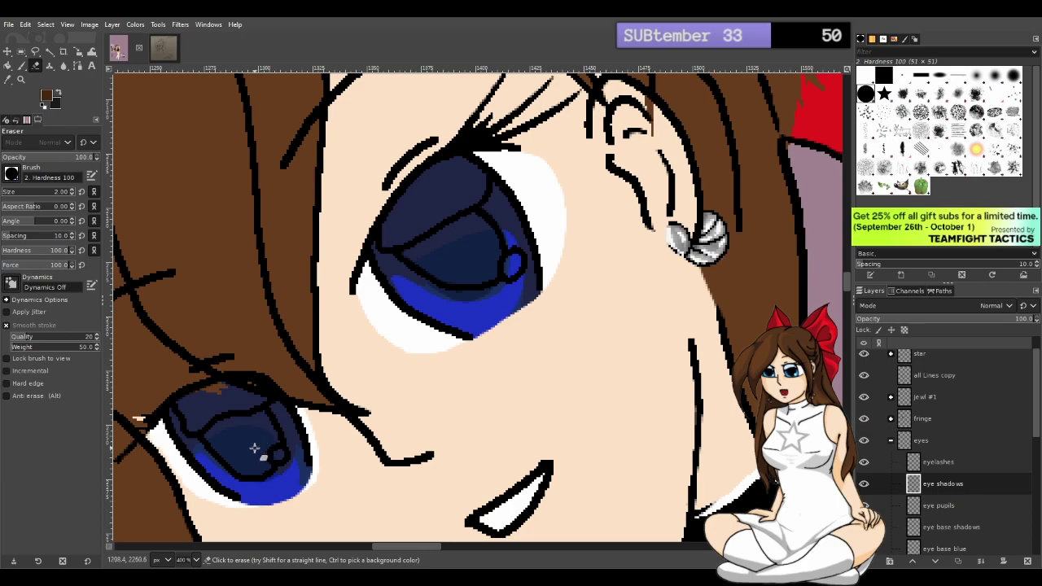
# Trim the leftover shadow paint inside the smaller eye's iris with the size 2 eraser and save the image
pyautogui.press('o')
pyautogui.click(831, 262)
pyautogui.scroll(-3, 745, 332)
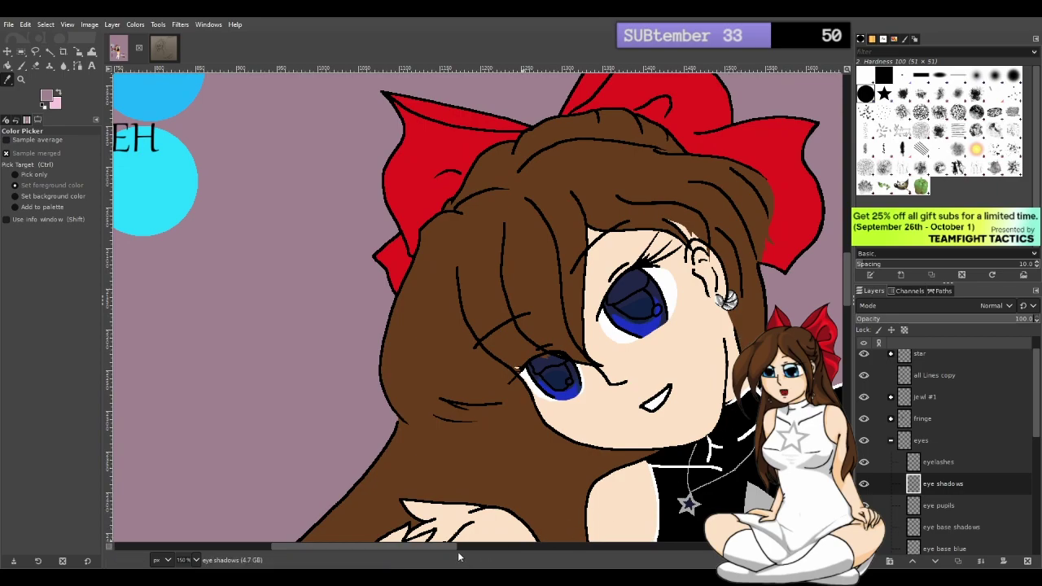
pyautogui.moveTo(450, 551); pyautogui.dragTo(482, 551)
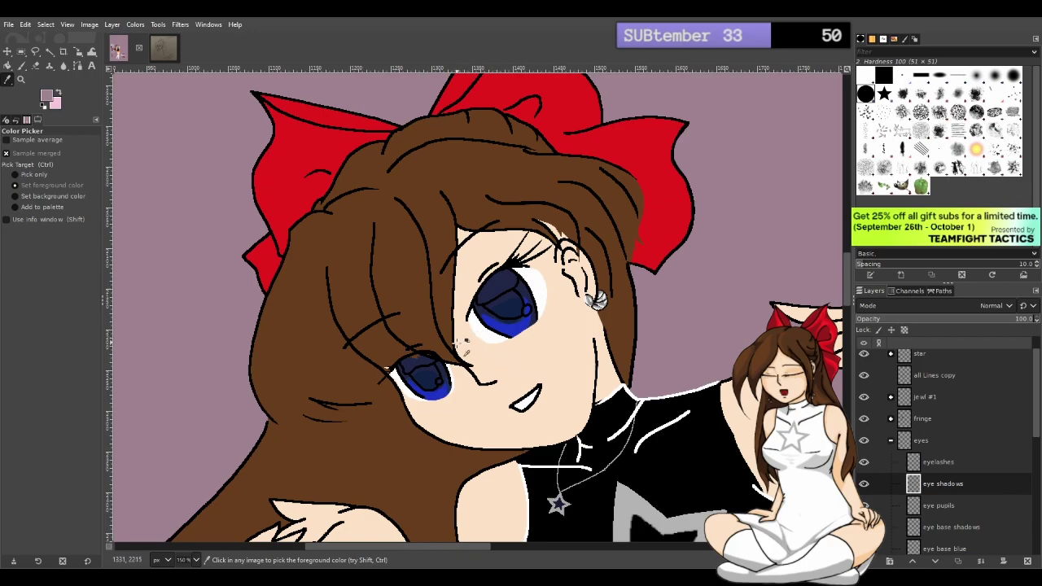
pyautogui.scroll(3, 420, 399)
pyautogui.press('ctrl')
pyautogui.scroll(3, 415, 497)
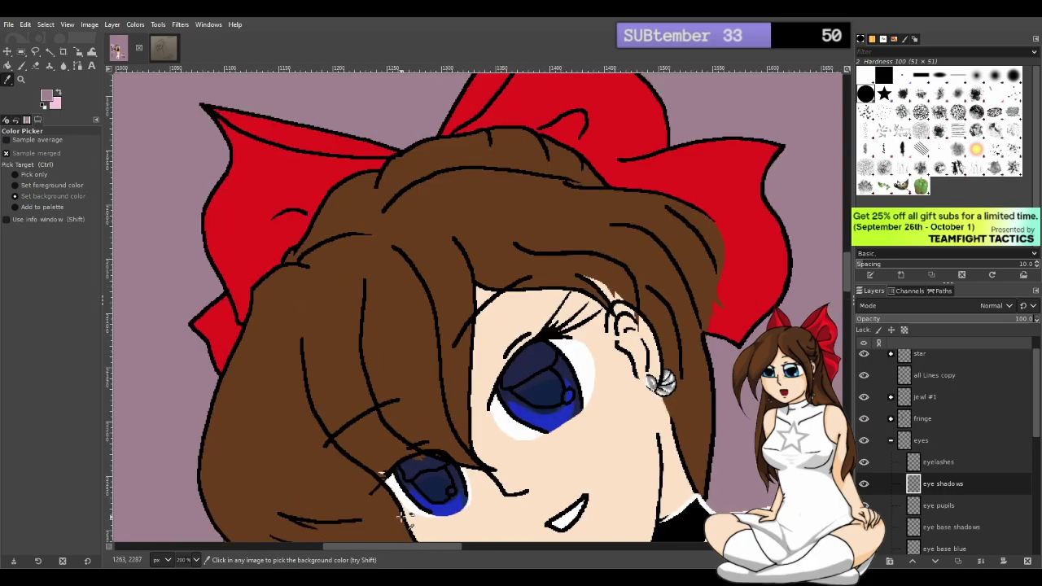
pyautogui.scroll(1, 415, 482)
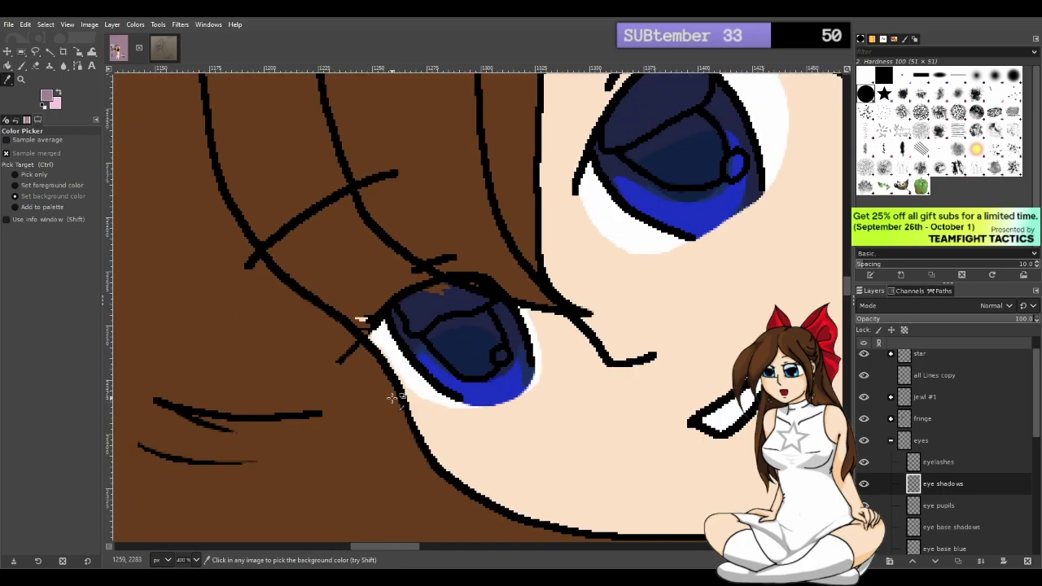
pyautogui.scroll(-1, 431, 389)
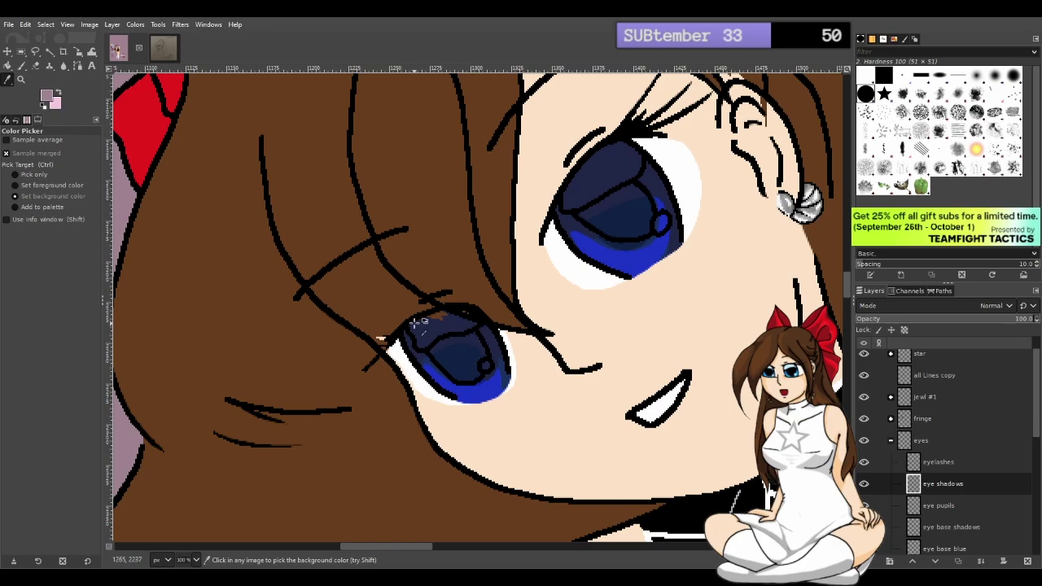
pyautogui.scroll(1, 462, 392)
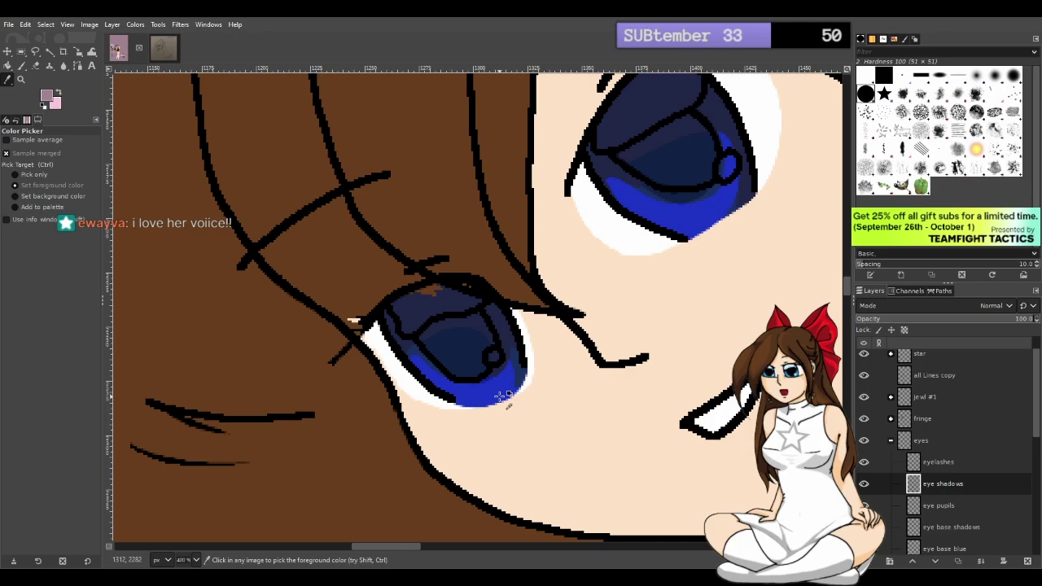
pyautogui.click(268, 433)
pyautogui.hotkey('shift', 'e')
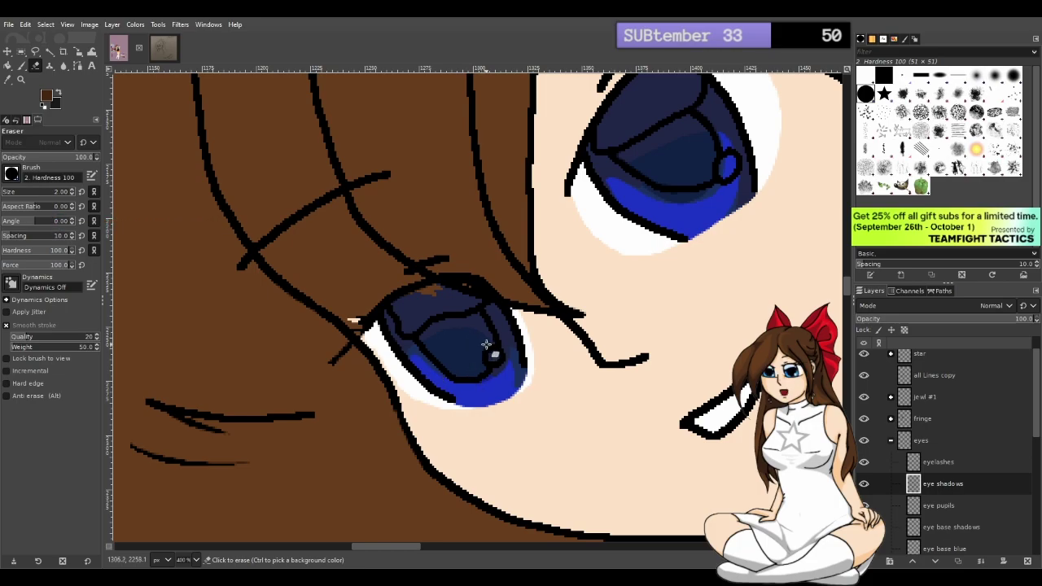
pyautogui.click(474, 331)
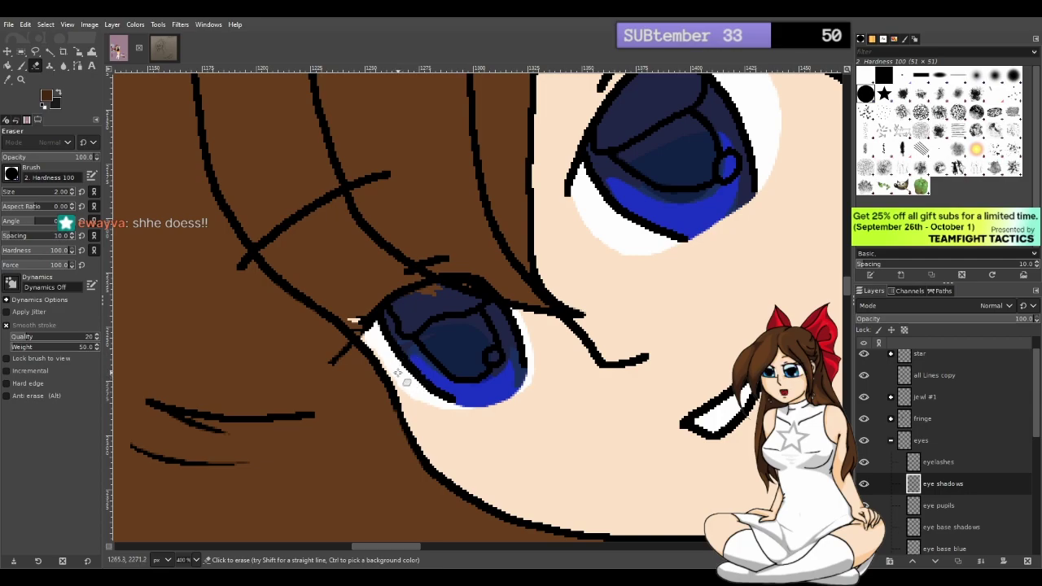
pyautogui.press('o')
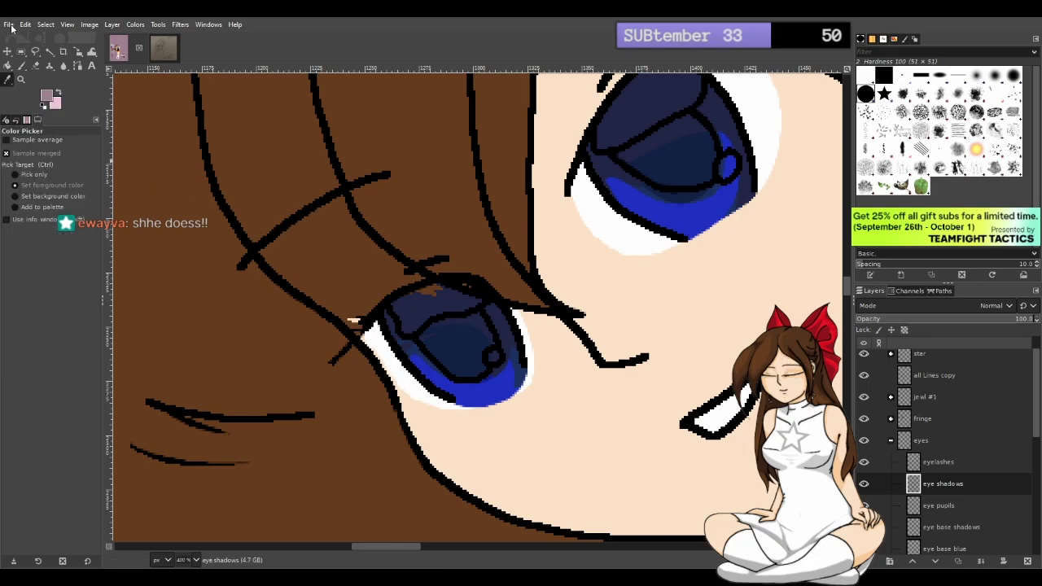
pyautogui.hotkey('ctrl', 's')
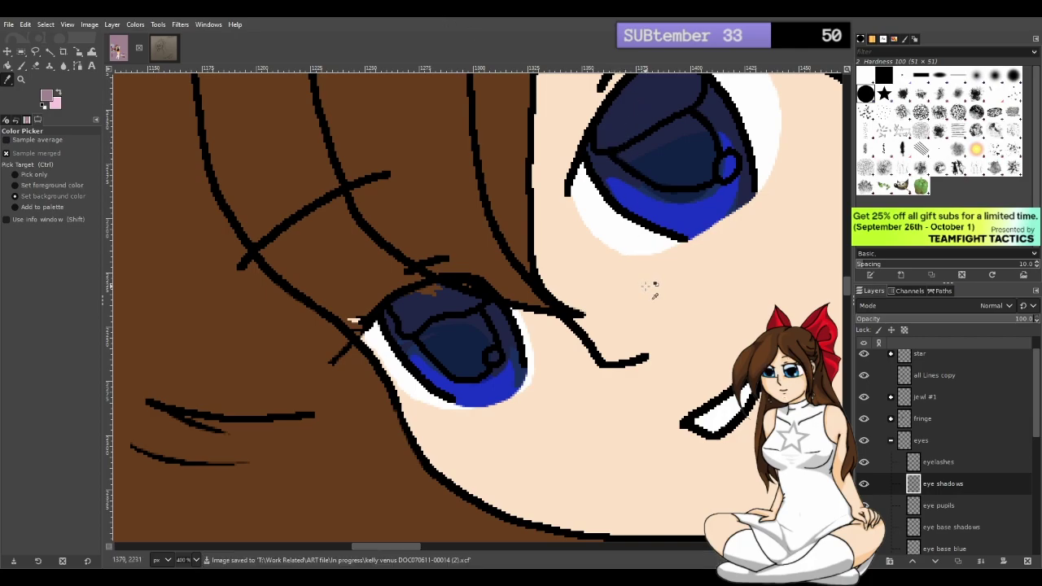
# Examine the shaded irises up close and against the whole upper figure
pyautogui.press('1')
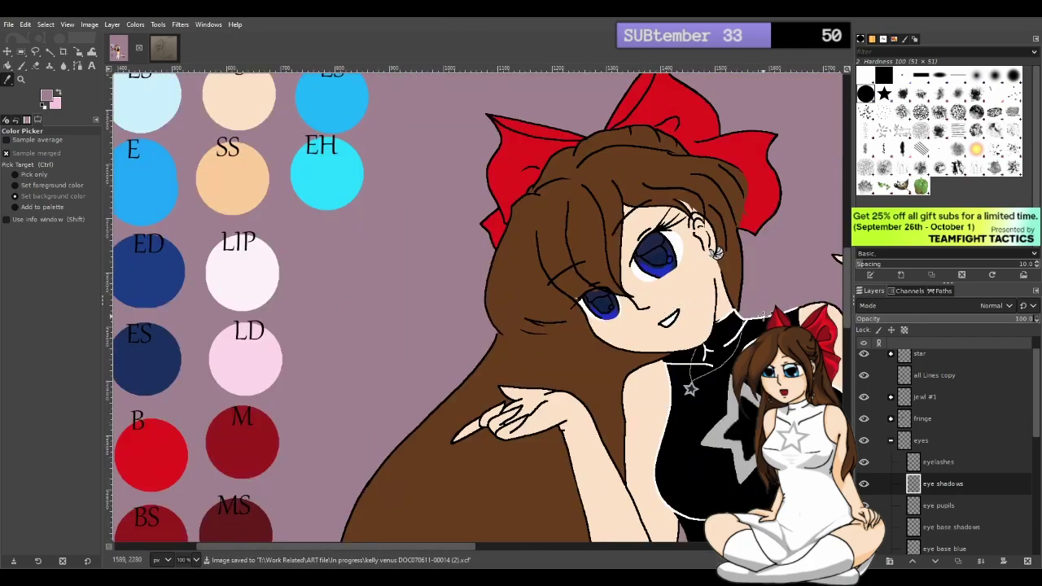
pyautogui.press('+')
pyautogui.scroll(-1, 757, 308)
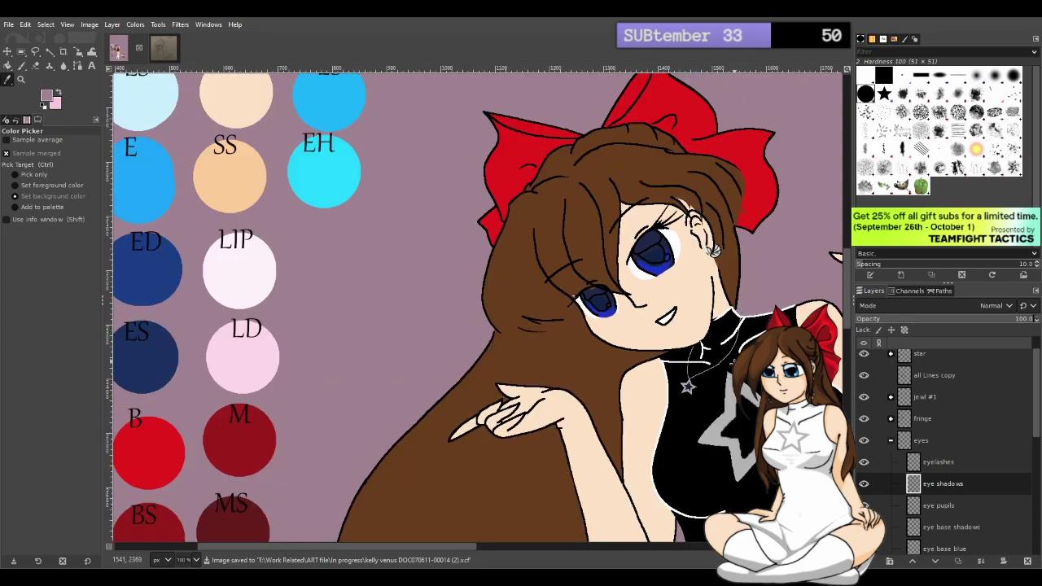
pyautogui.scroll(1, 593, 451)
pyautogui.moveTo(400, 546); pyautogui.dragTo(466, 546)
pyautogui.scroll(4, 326, 244)
pyautogui.press('+')
pyautogui.press('+')
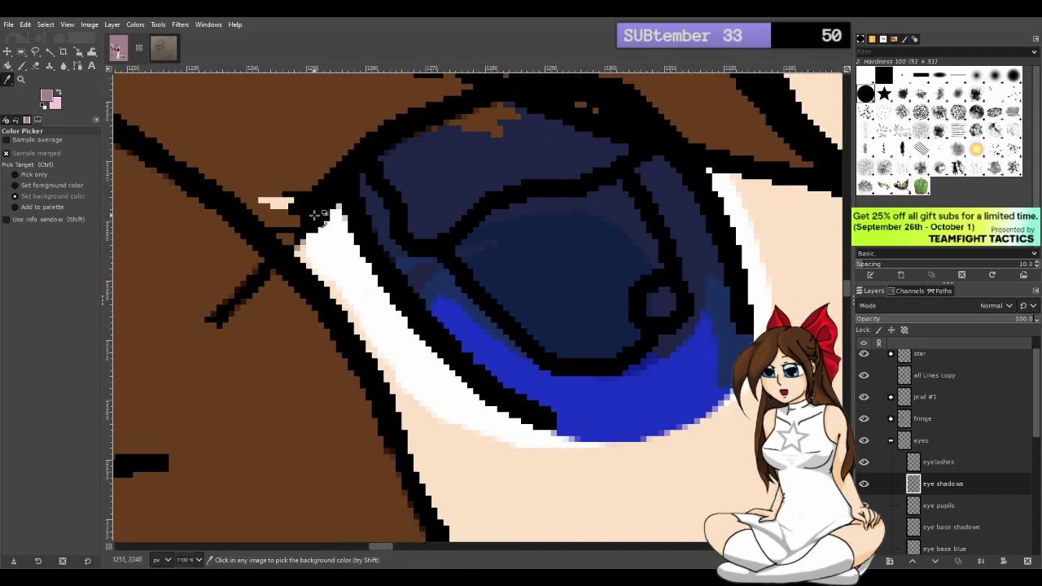
pyautogui.press('+')
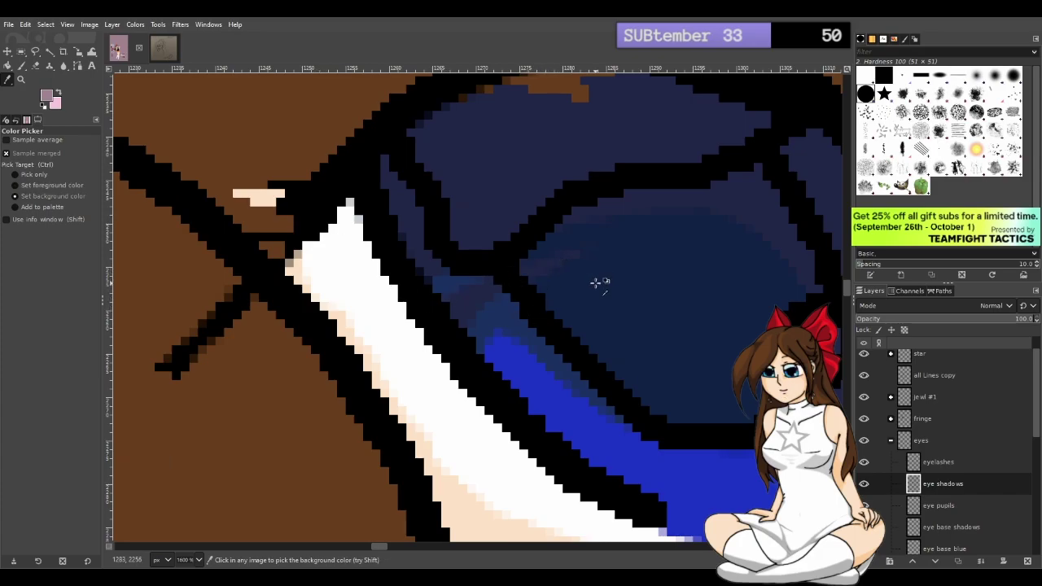
pyautogui.scroll(-7, 612, 291)
pyautogui.scroll(-1, 639, 321)
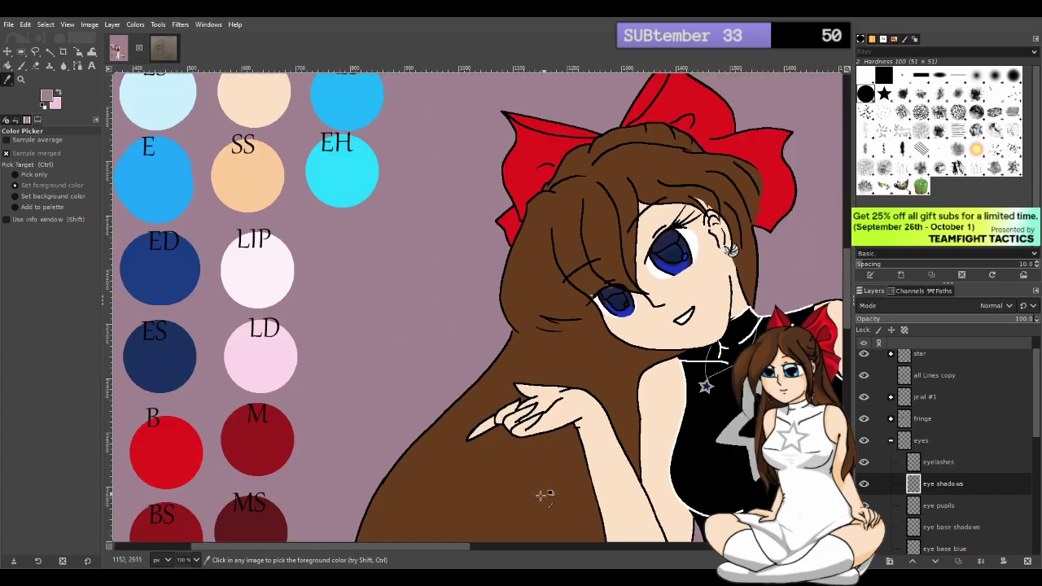
pyautogui.moveTo(442, 546); pyautogui.dragTo(516, 543)
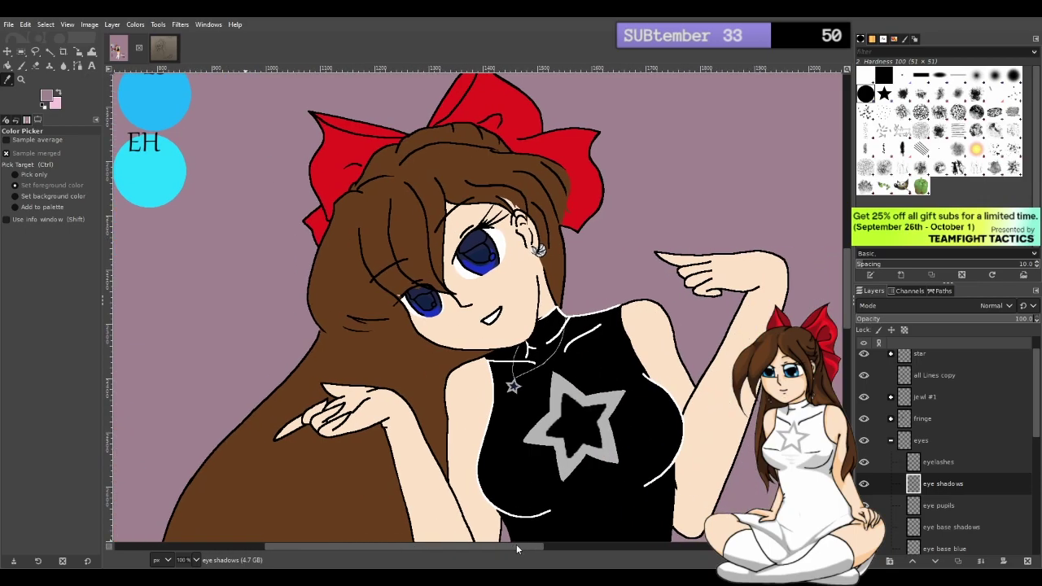
# Try the eye pupils layer at 100 opacity and placed above the eye shadows layer
pyautogui.click(943, 506)
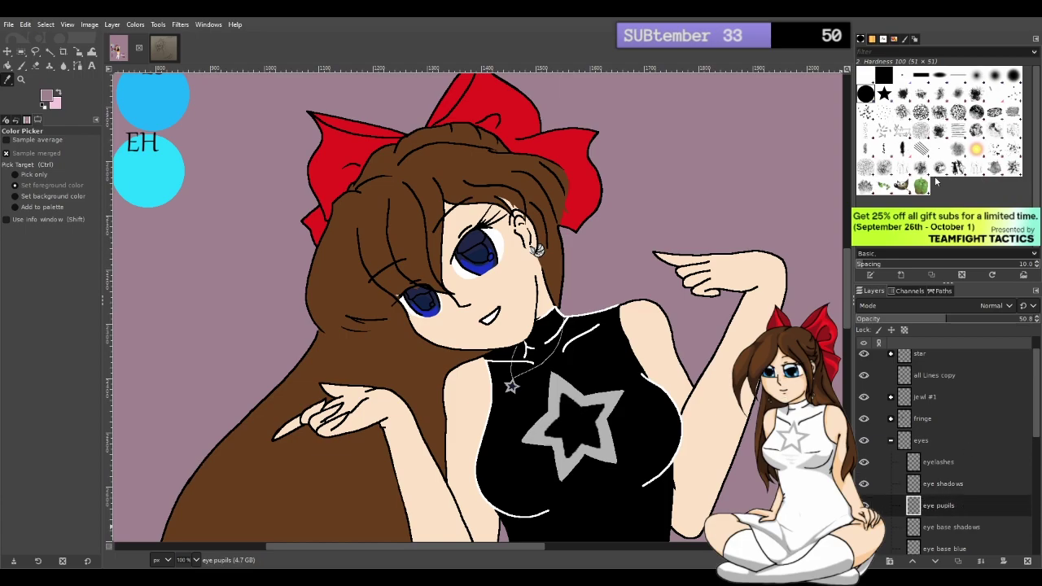
pyautogui.hotkey('ctrl', 'z')
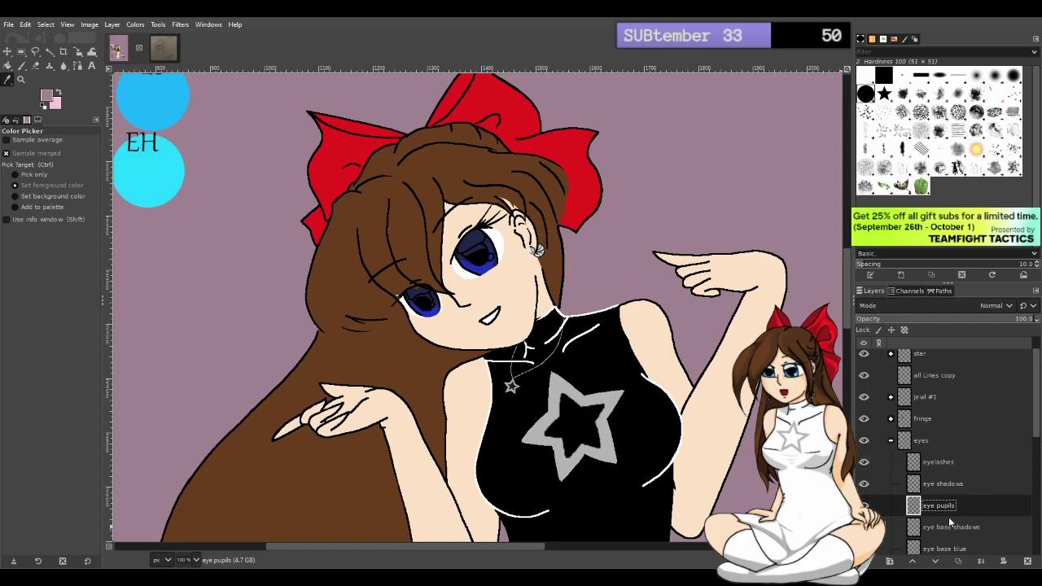
pyautogui.moveTo(961, 504); pyautogui.dragTo(954, 482)
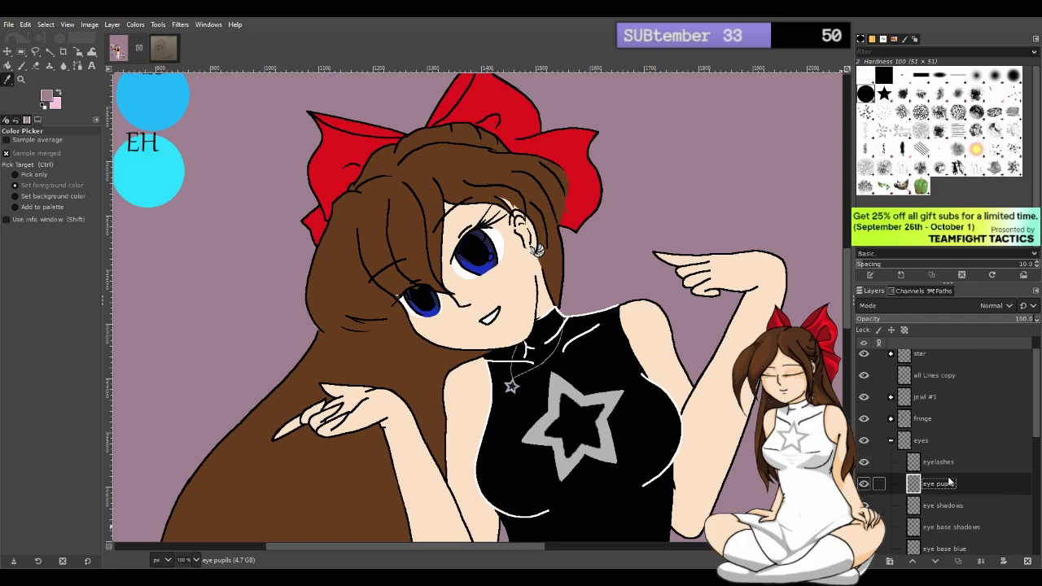
pyautogui.moveTo(944, 483); pyautogui.dragTo(962, 506)
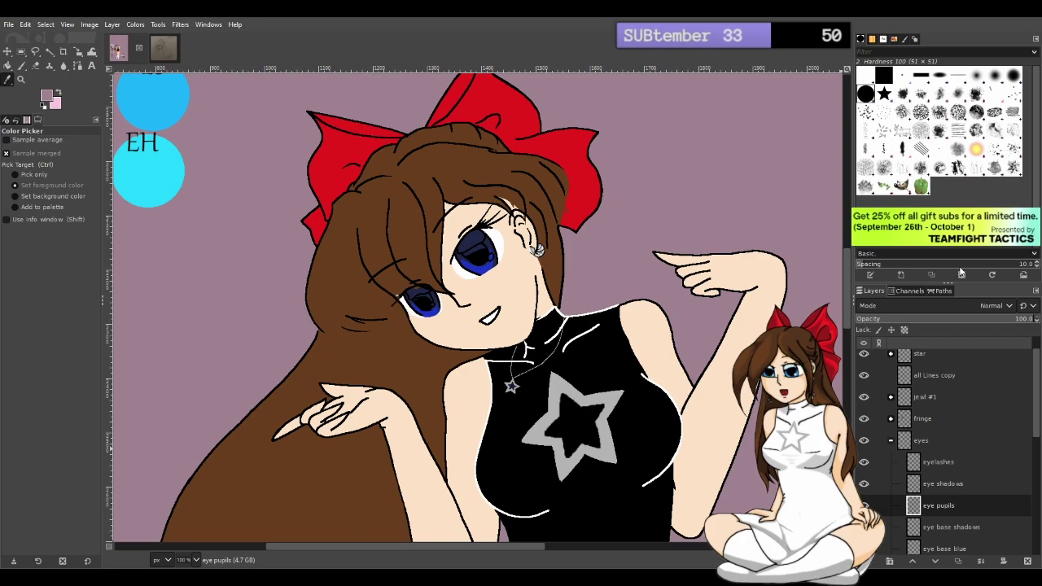
# Set the eye pupils layer's opacity to 67.4 and the eye shadows layer's opacity to 90.2
pyautogui.click(963, 318)
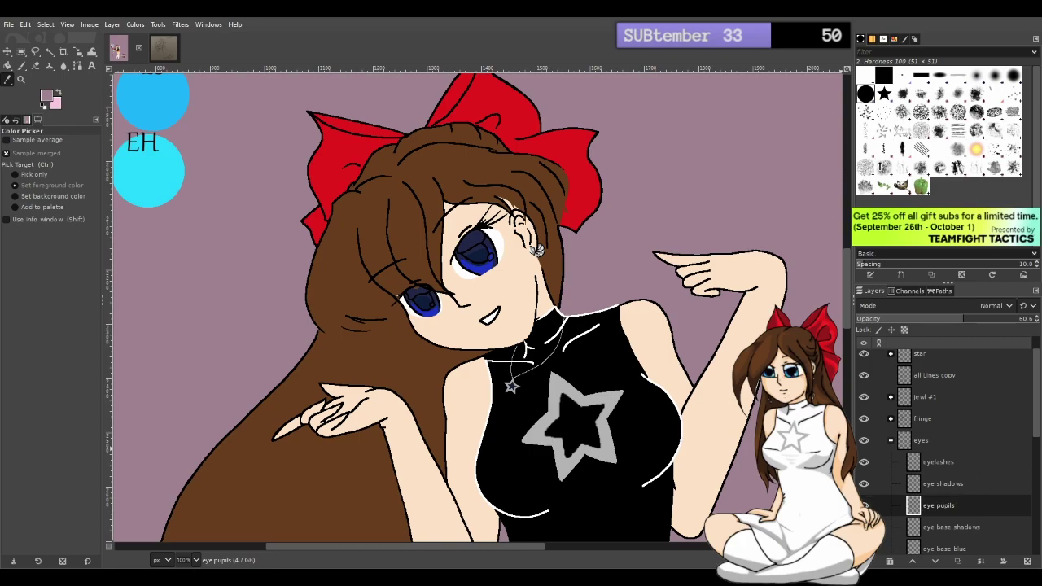
pyautogui.click(975, 318)
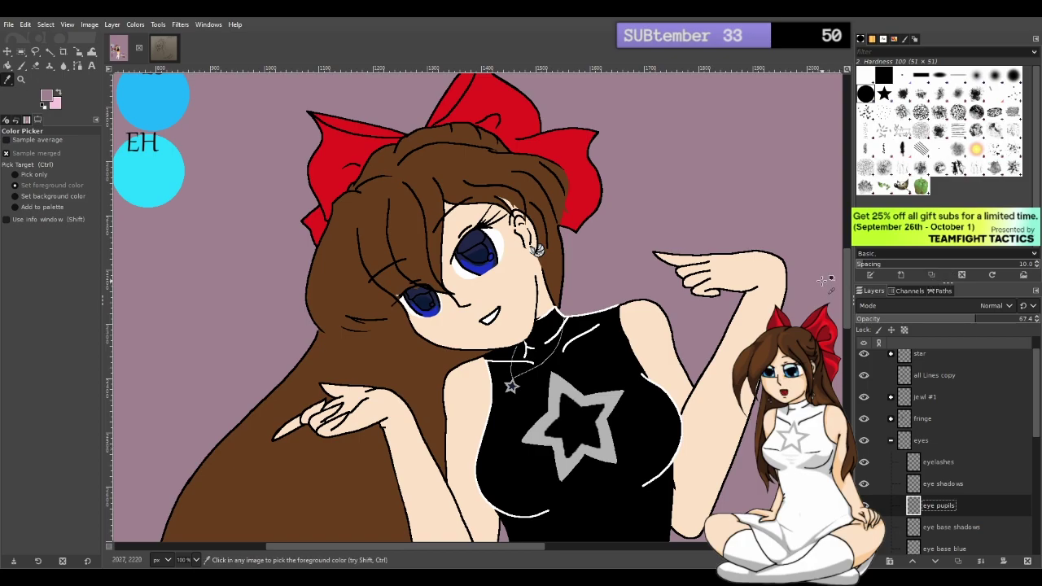
pyautogui.click(948, 484)
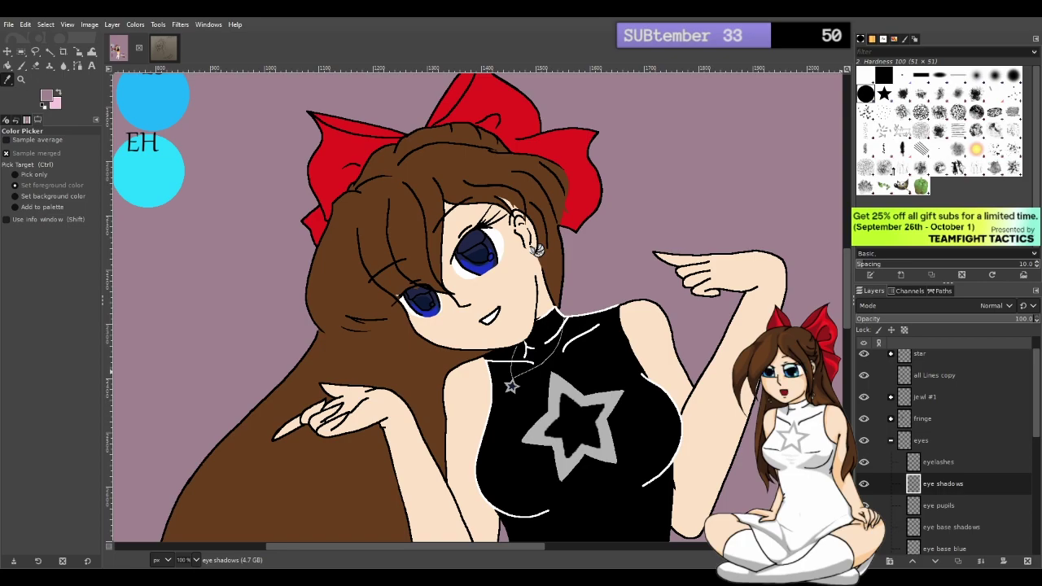
pyautogui.hotkey('ctrl', 'z')
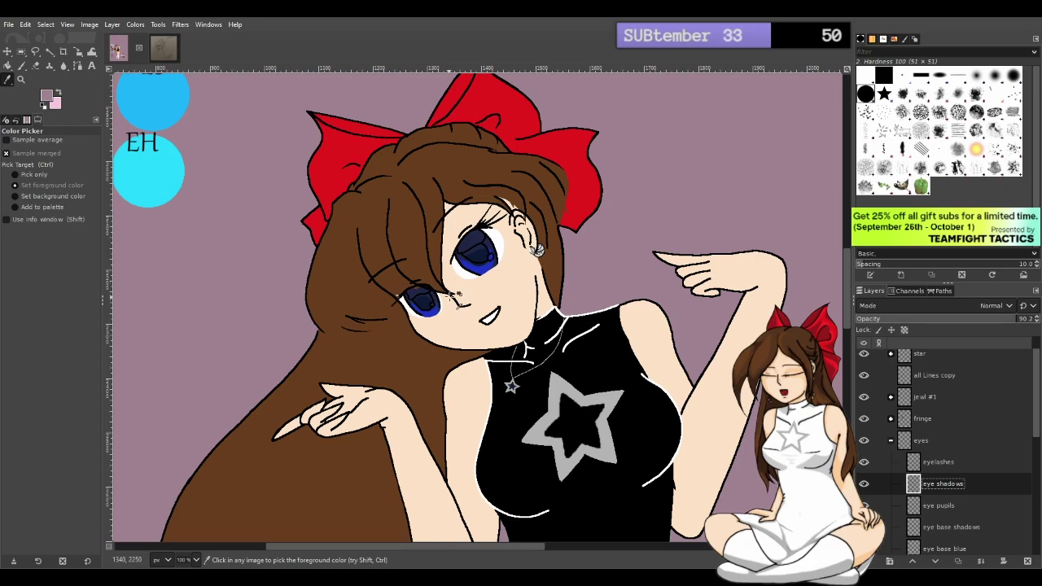
# Check the softened eye shadows against the face and the whole figure, and save the image
pyautogui.scroll(3, 456, 295)
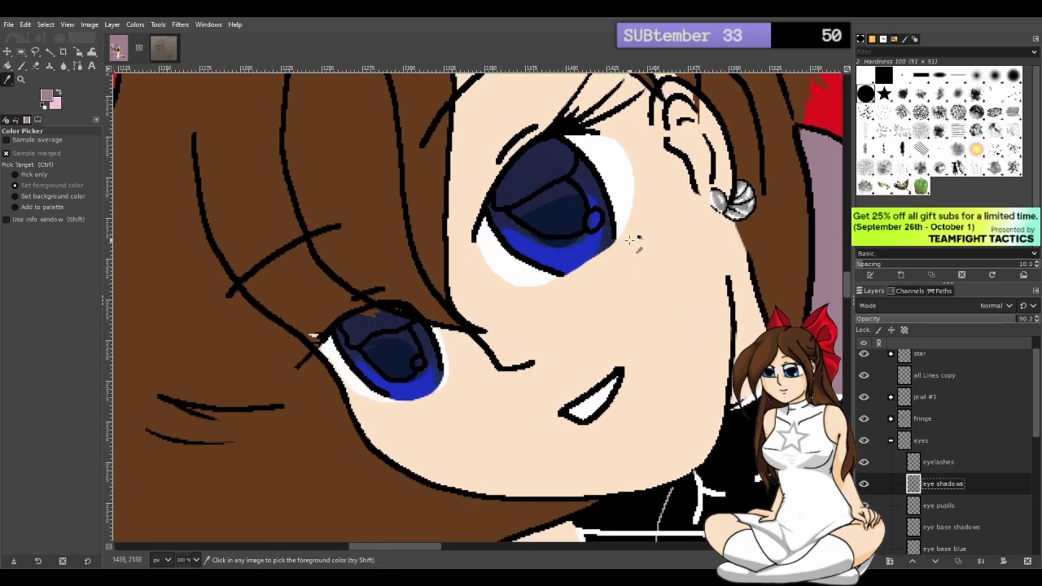
pyautogui.scroll(-1, 632, 267)
pyautogui.scroll(-3, 625, 270)
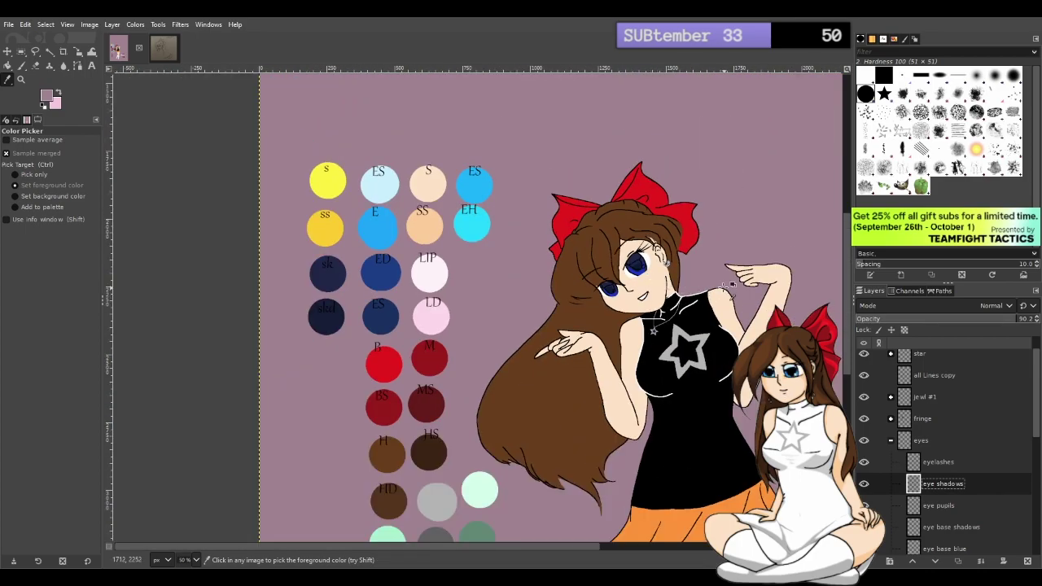
pyautogui.scroll(4, 725, 285)
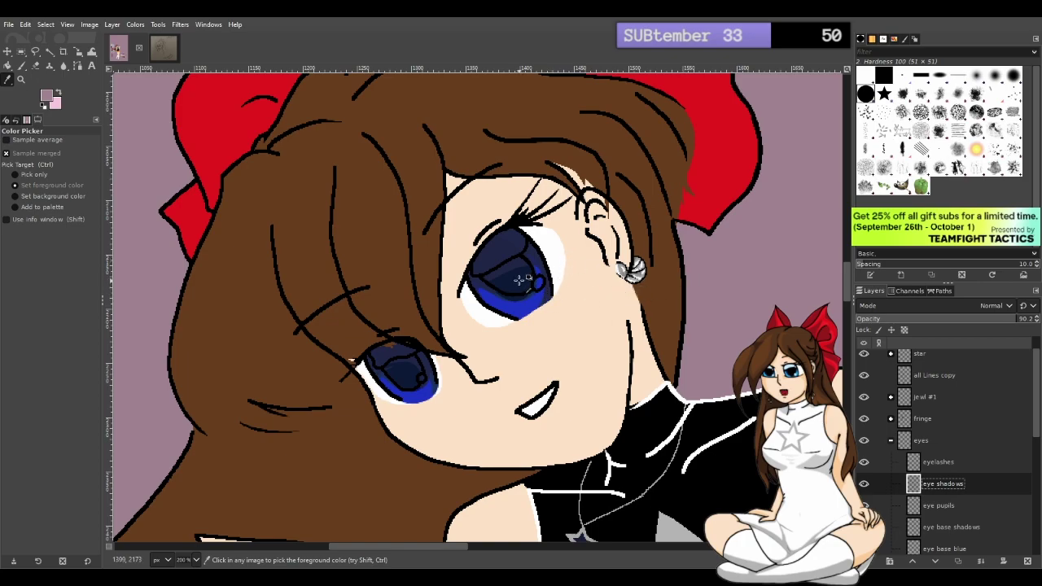
pyautogui.hotkey('ctrl', 's')
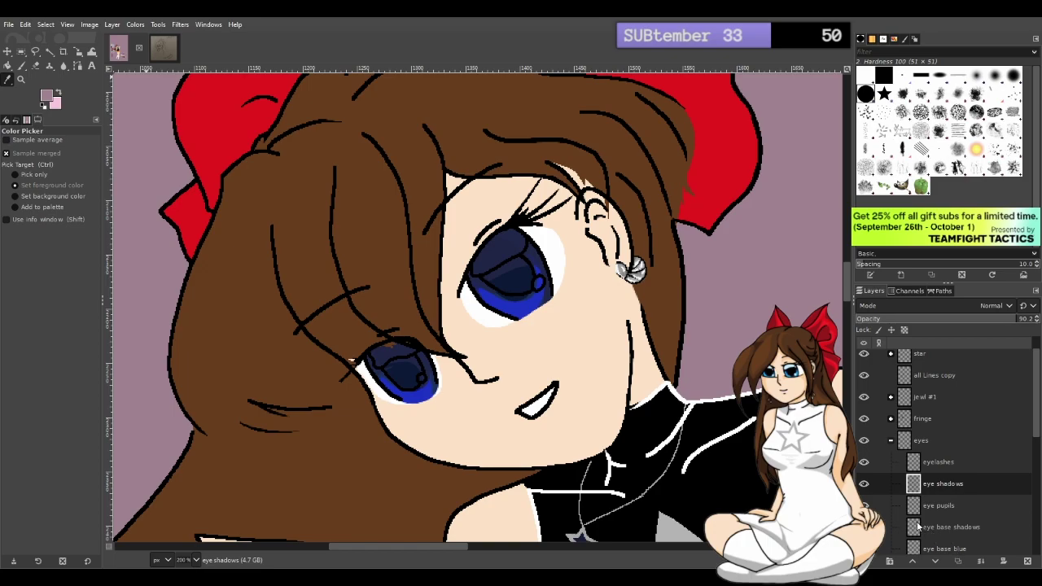
# Add a layer named eye shadows darkest above the eye shadows layer and set the paintbrush colour to black
pyautogui.click(940, 550)
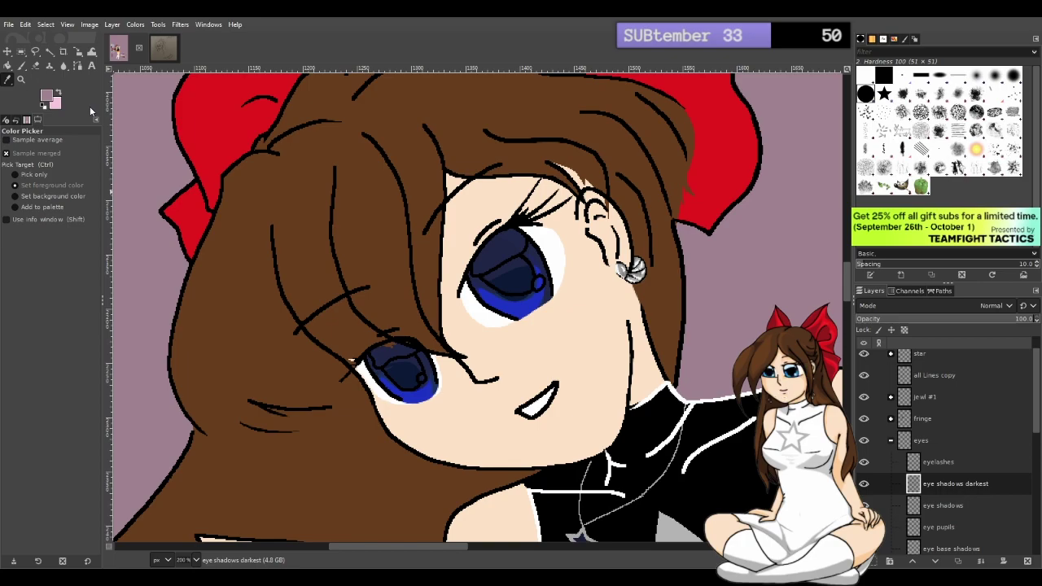
pyautogui.press('p')
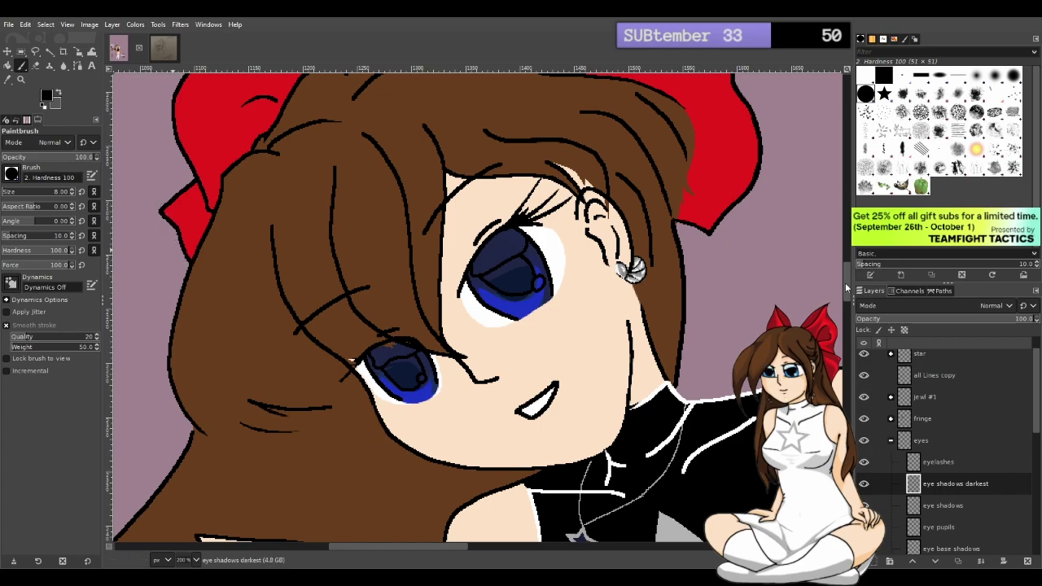
pyautogui.press('o')
pyautogui.click(513, 315)
pyautogui.scroll(1, 500, 432)
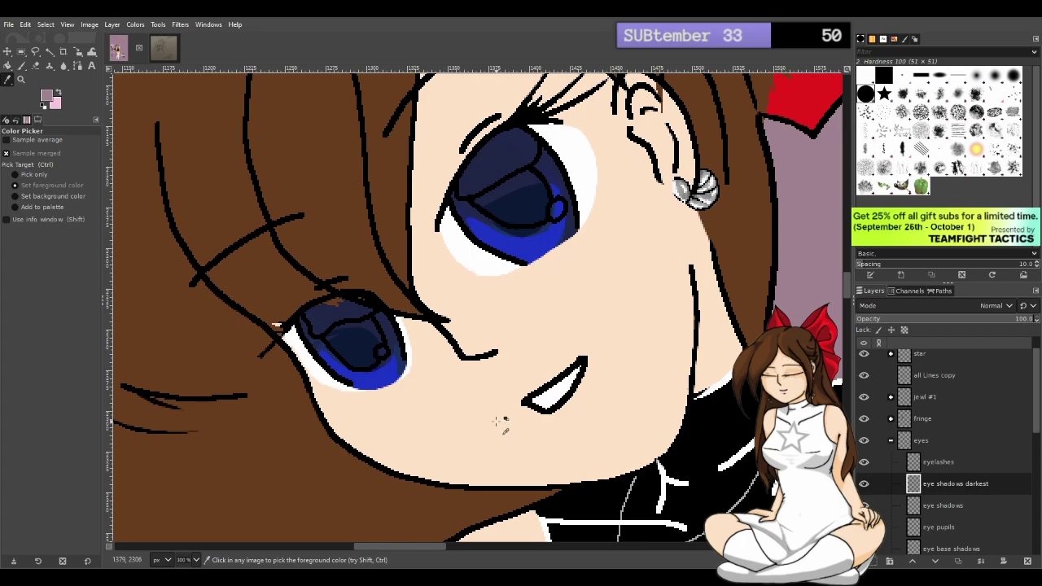
# Paint black shading over the upper part of both irises on the eye shadows darkest layer with the size 10 paintbrush
pyautogui.press('d')
pyautogui.press('p')
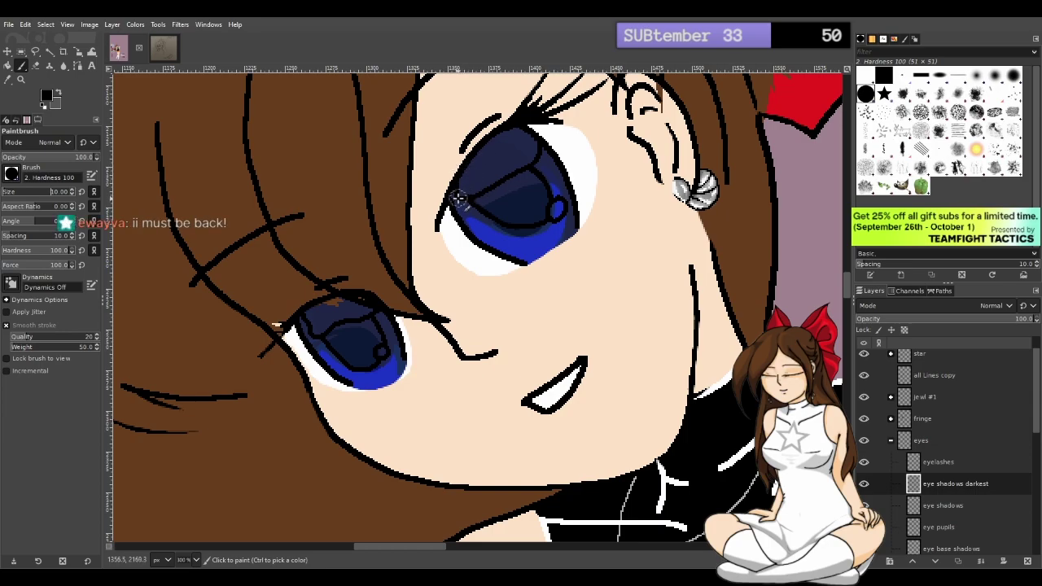
pyautogui.moveTo(458, 198); pyautogui.dragTo(529, 143)
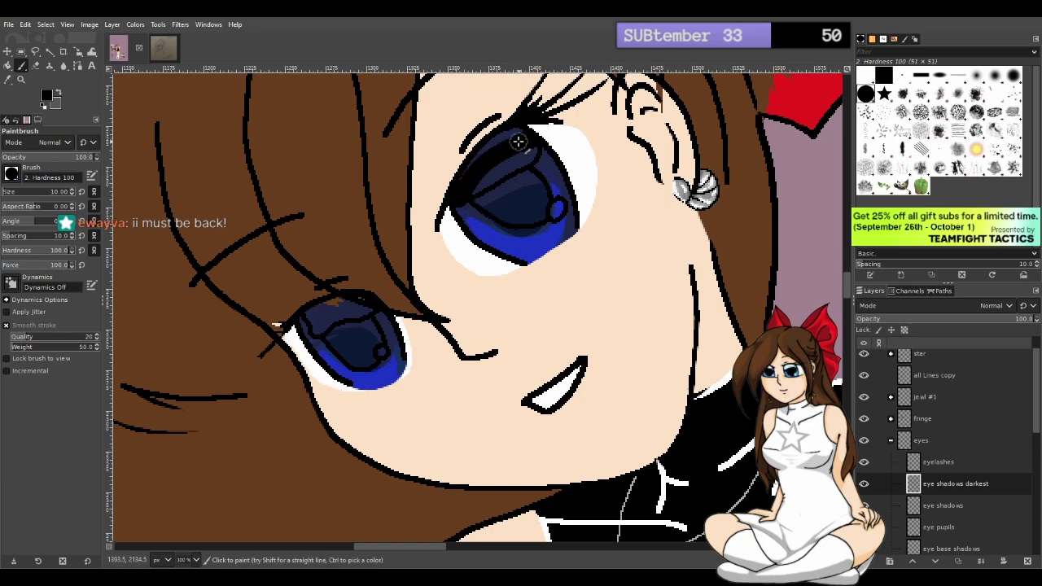
pyautogui.moveTo(457, 192); pyautogui.dragTo(503, 140)
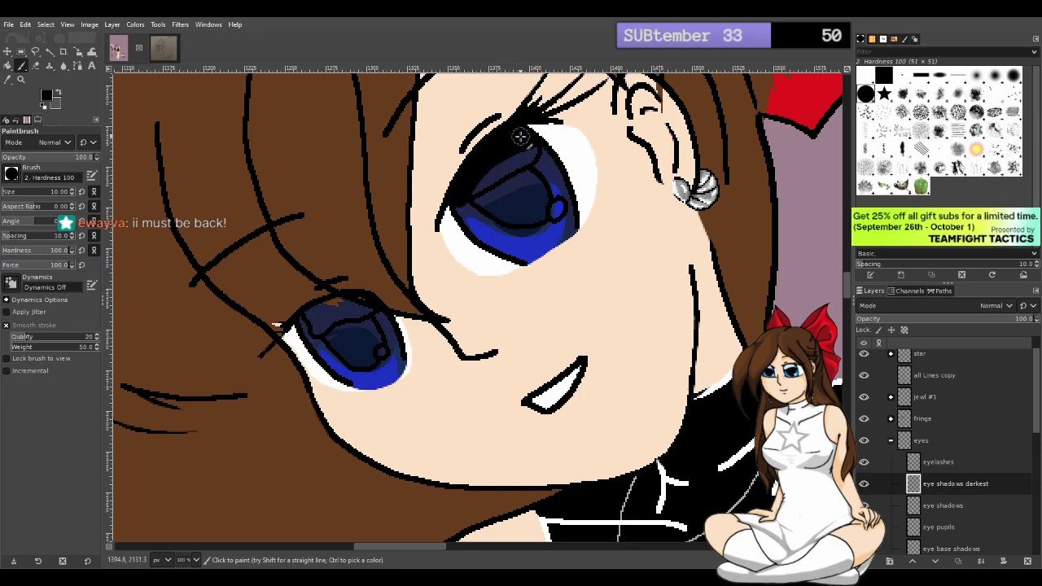
pyautogui.moveTo(465, 179)
pyautogui.mouseDown()
pyautogui.moveTo(551, 162)
pyautogui.moveTo(512, 151)
pyautogui.moveTo(544, 161)
pyautogui.moveTo(492, 169)
pyautogui.moveTo(462, 192)
pyautogui.moveTo(555, 161)
pyautogui.moveTo(498, 169)
pyautogui.moveTo(529, 166)
pyautogui.mouseUp()
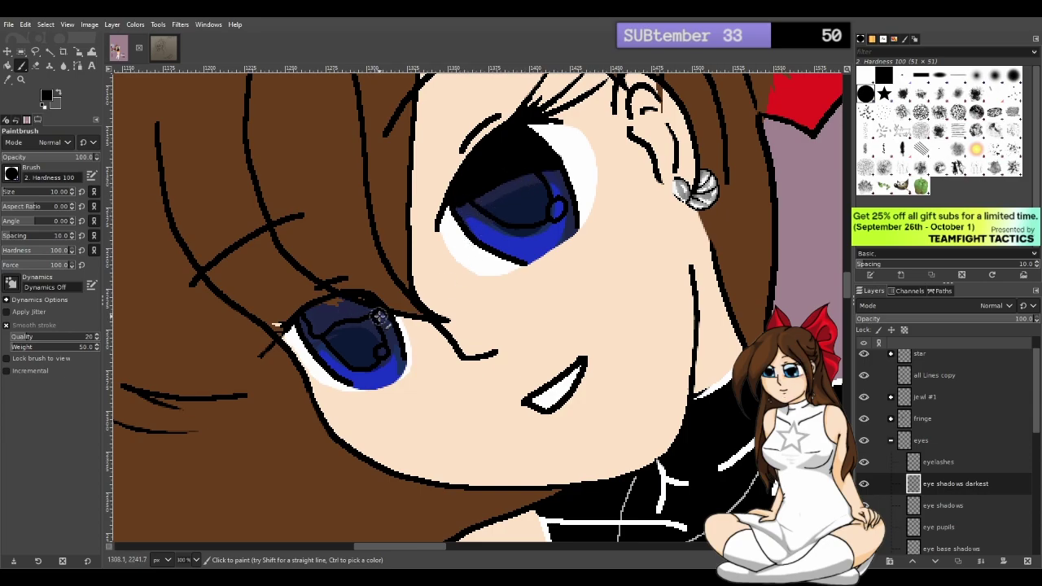
pyautogui.moveTo(361, 310)
pyautogui.mouseDown()
pyautogui.moveTo(306, 322)
pyautogui.moveTo(316, 307)
pyautogui.mouseUp()
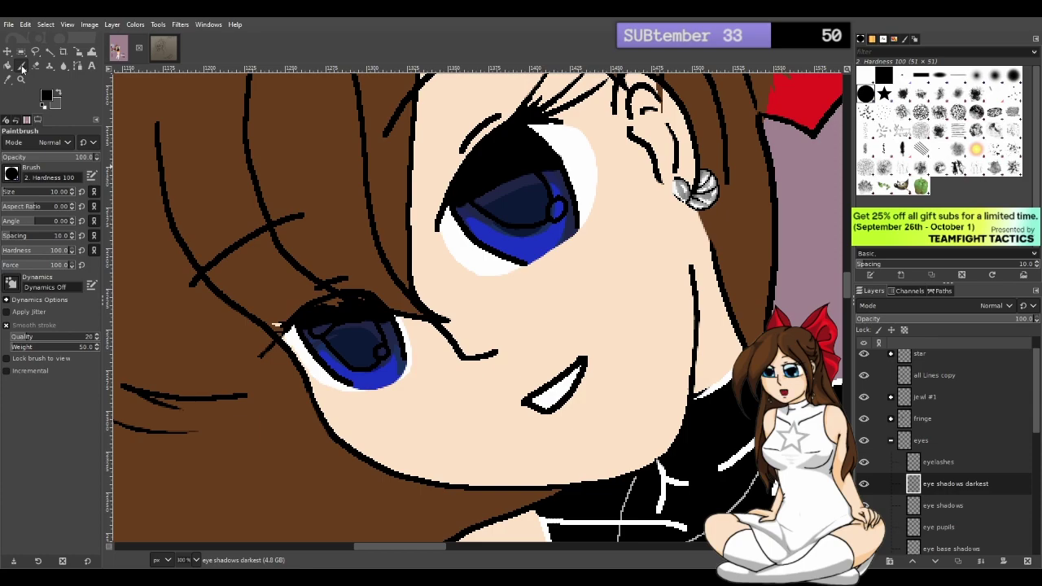
# Set the eye shadows darkest layer's opacity to 90.2
pyautogui.press('o')
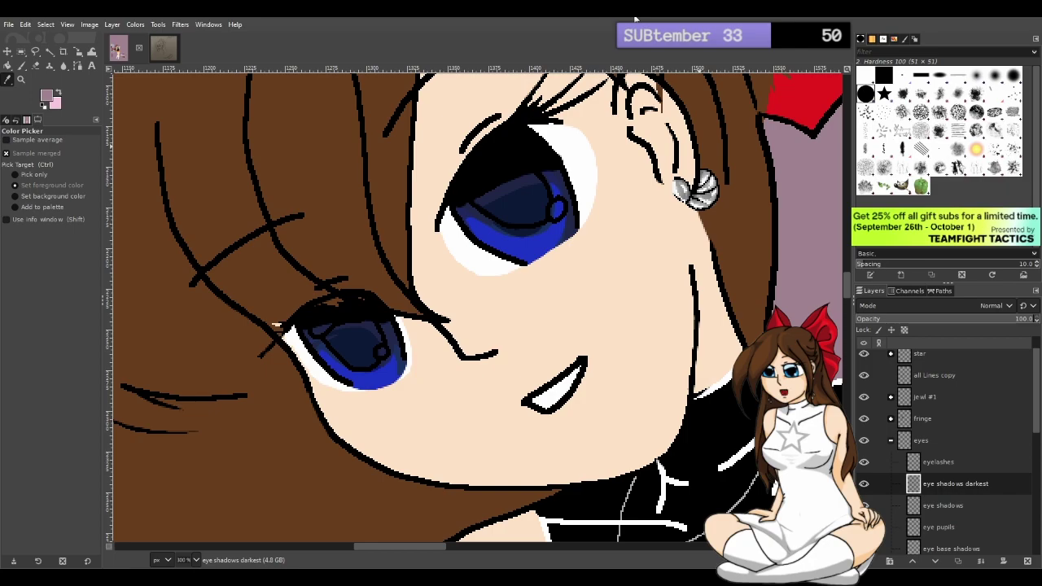
pyautogui.press('p')
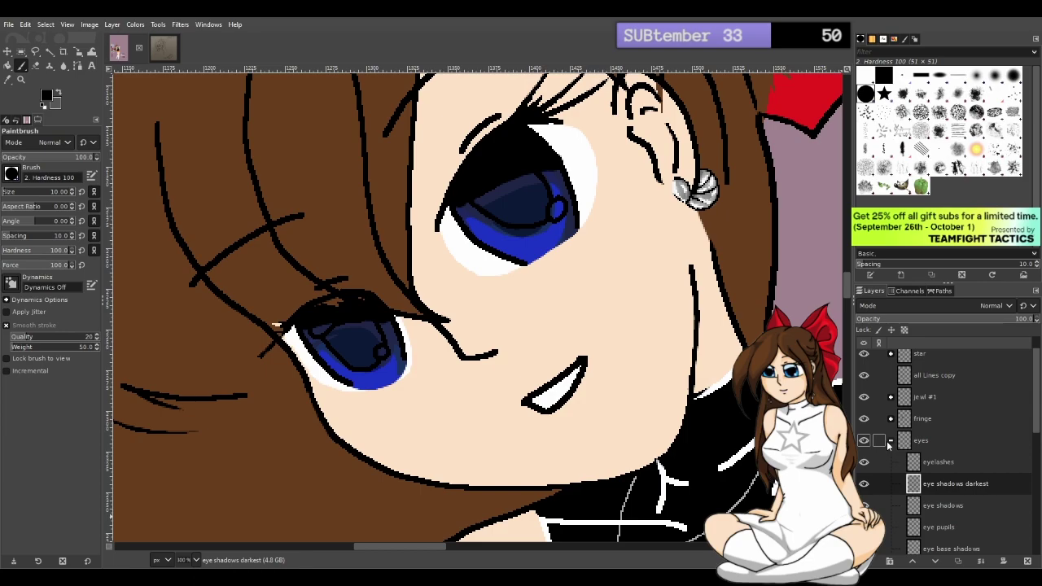
pyautogui.click(956, 483)
pyautogui.click(1021, 318)
pyautogui.hotkey('ctrl', '-')
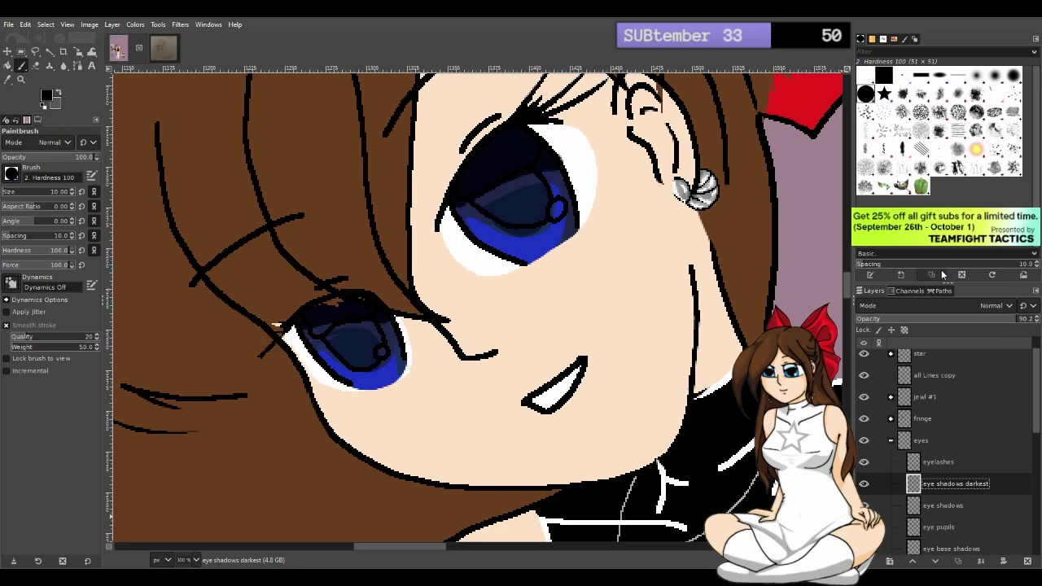
pyautogui.press('o')
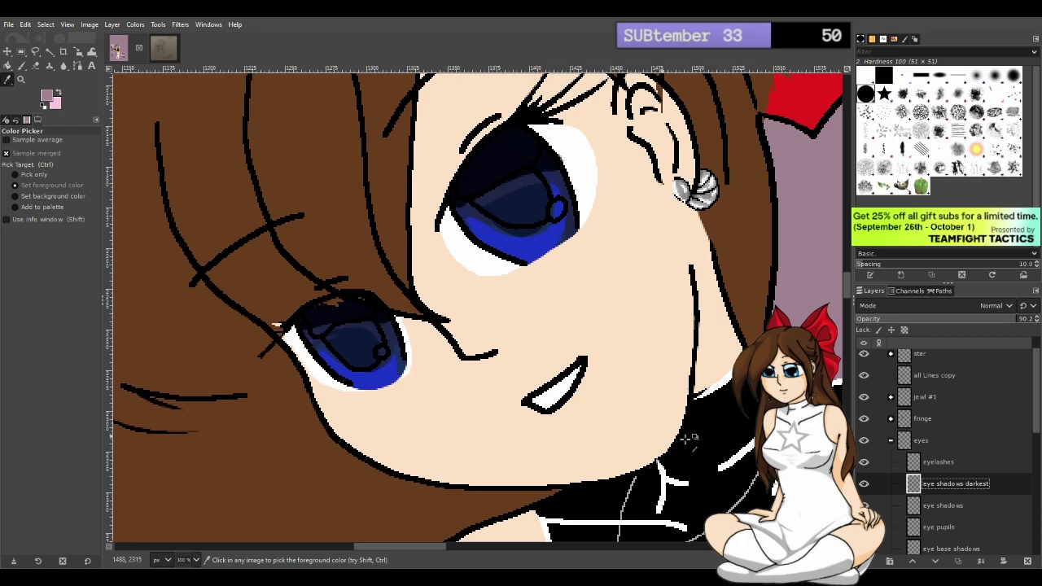
# Duplicate the eye pupils layer, place the copy above the eye shadows layer and set its opacity to 100
pyautogui.click(948, 527)
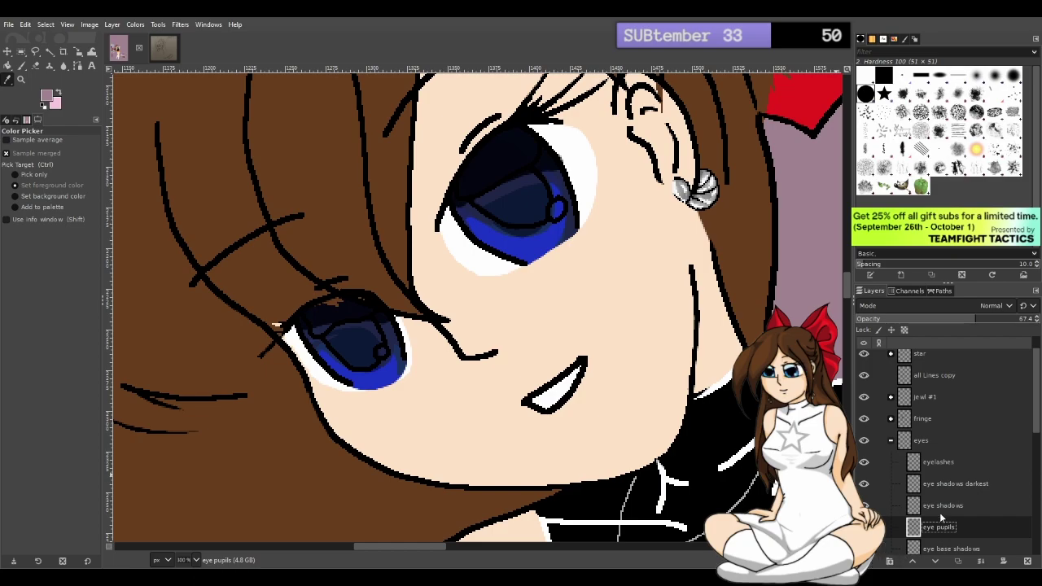
pyautogui.hotkey('shift', 'ctrl', 'd')
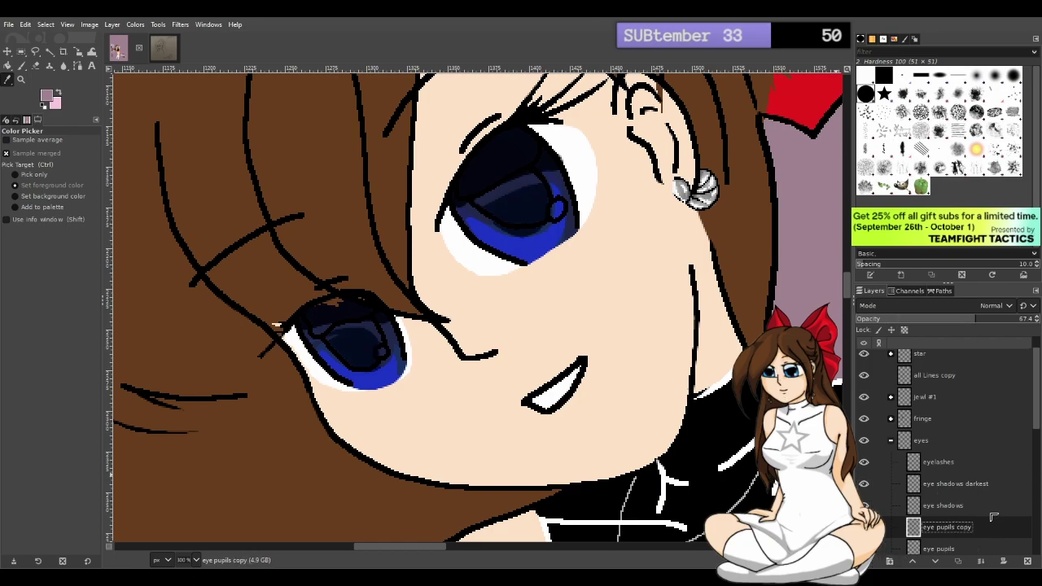
pyautogui.moveTo(971, 500); pyautogui.dragTo(976, 506)
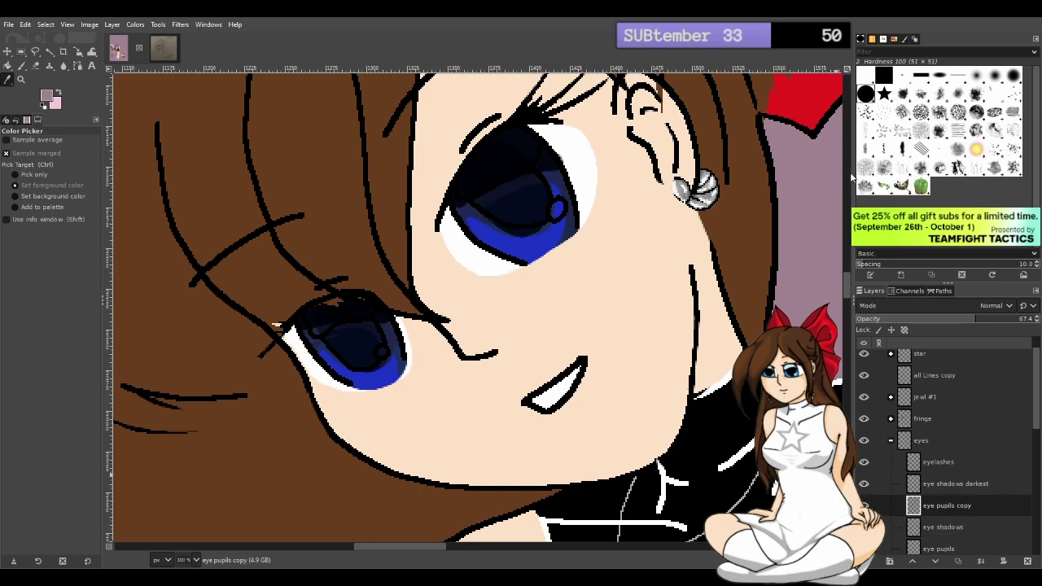
pyautogui.moveTo(975, 318); pyautogui.dragTo(1038, 318)
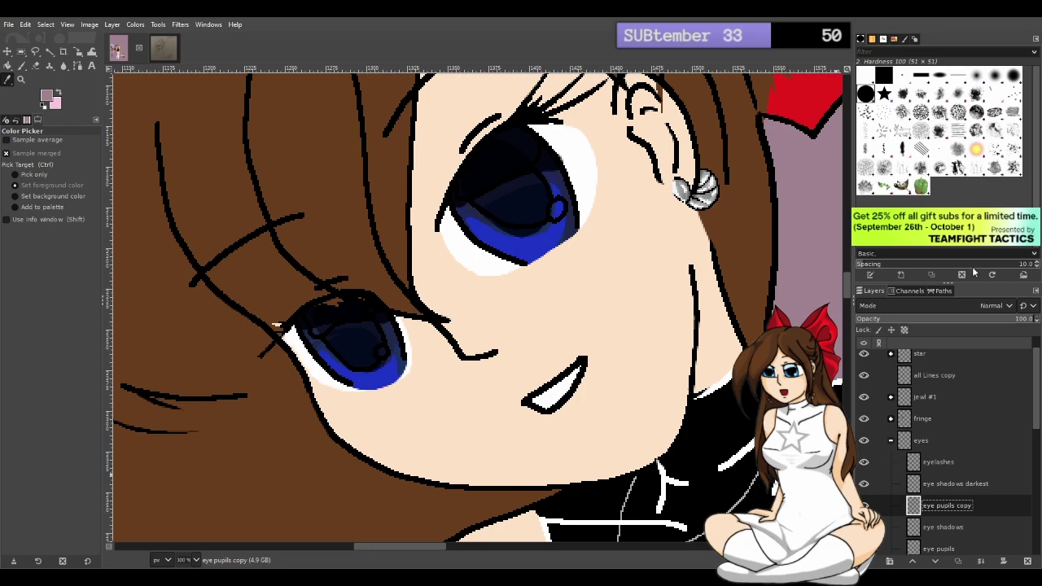
# Hide the eyelashes and eye shadows darkest layers and rename the pupils copy as eye pupils top
pyautogui.click(864, 461)
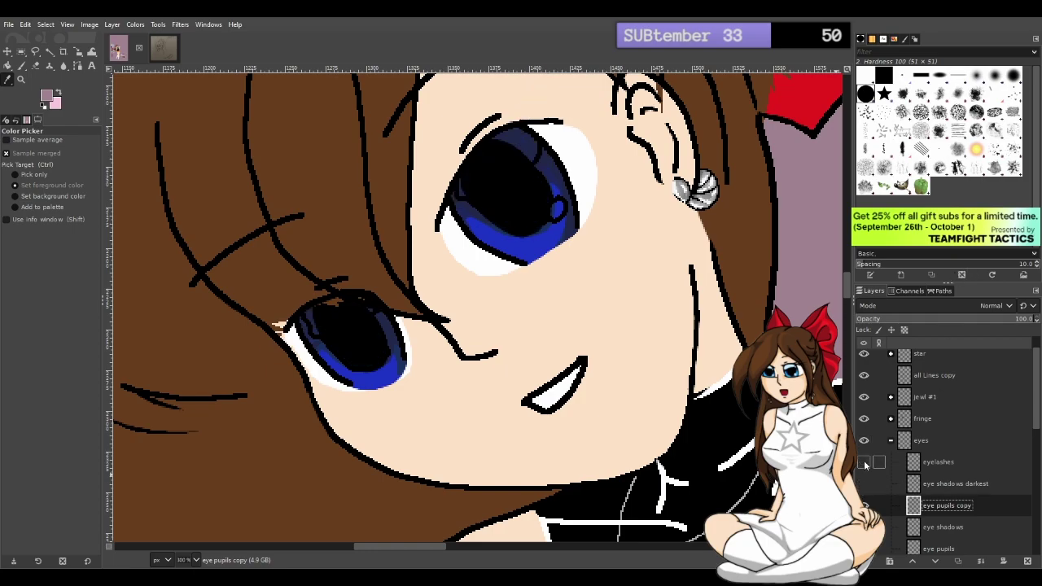
pyautogui.scroll(-1, 918, 540)
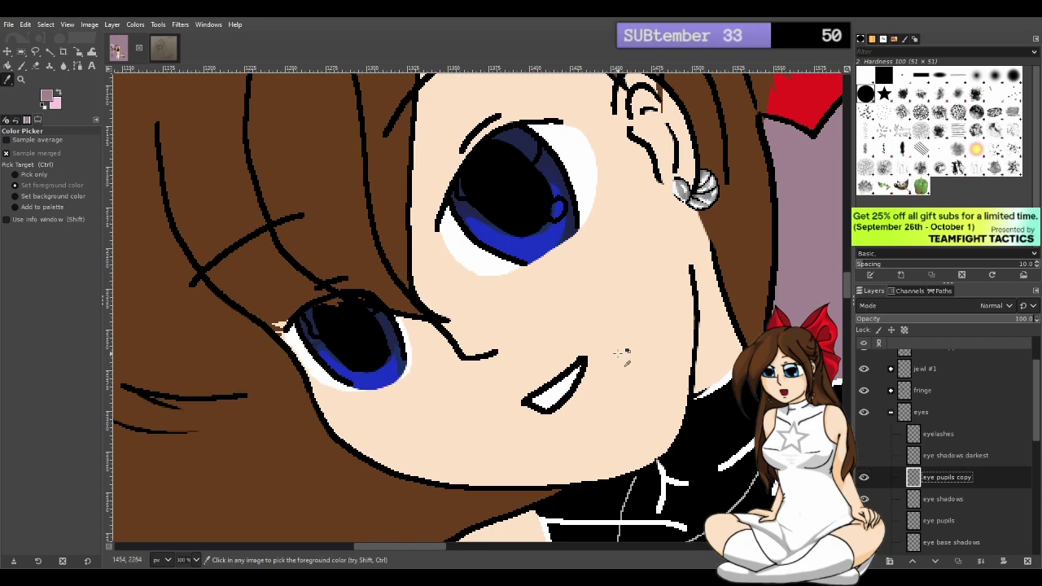
pyautogui.doubleClick(966, 480)
pyautogui.doubleClick(964, 478)
pyautogui.write('to')
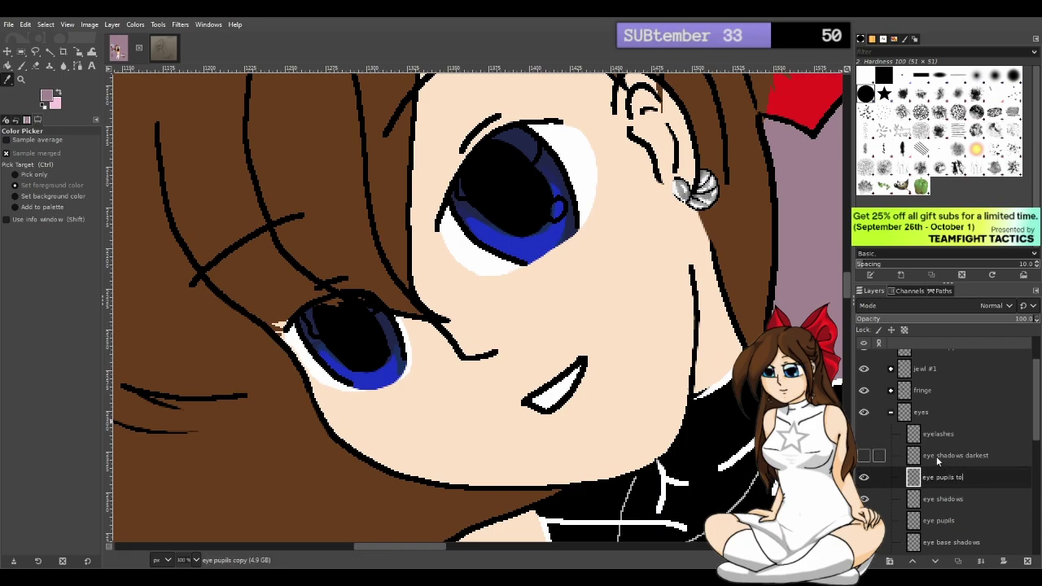
pyautogui.write('p')
pyautogui.press('Return')
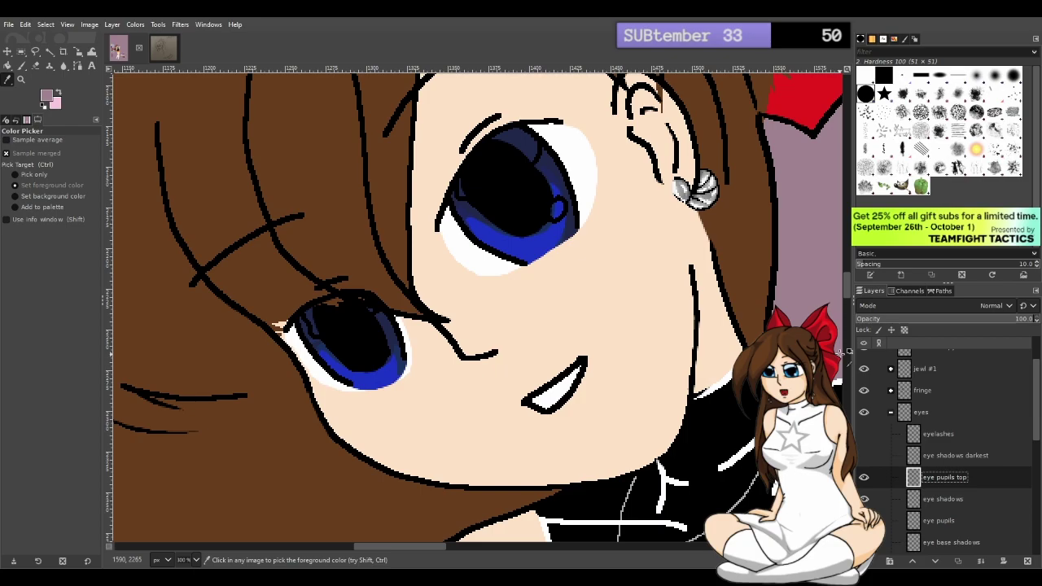
# Show the eye shadows darkest layer again and set its opacity to 41.5
pyautogui.click(864, 455)
pyautogui.click(952, 456)
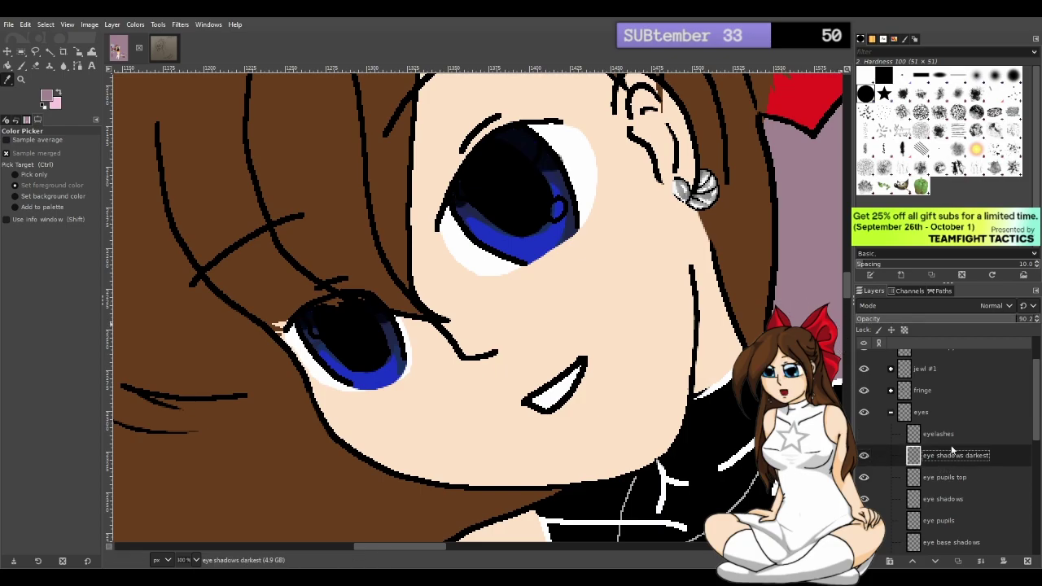
pyautogui.click(882, 71)
pyautogui.click(929, 318)
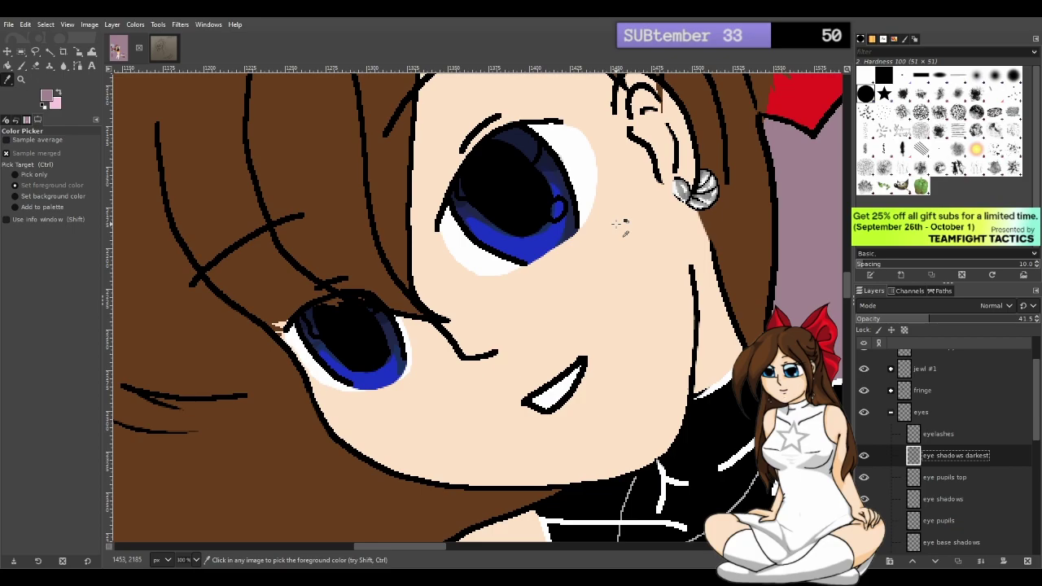
# Erase the upper part of the larger eye's pupil on the eye pupils top layer with a size 12 eraser
pyautogui.click(980, 479)
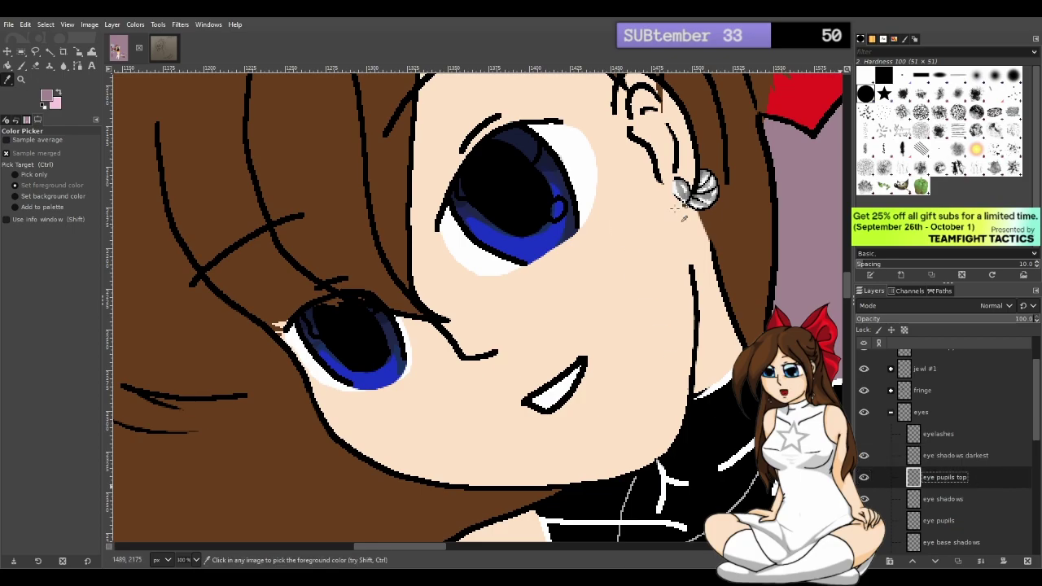
pyautogui.hotkey('shift', 'e')
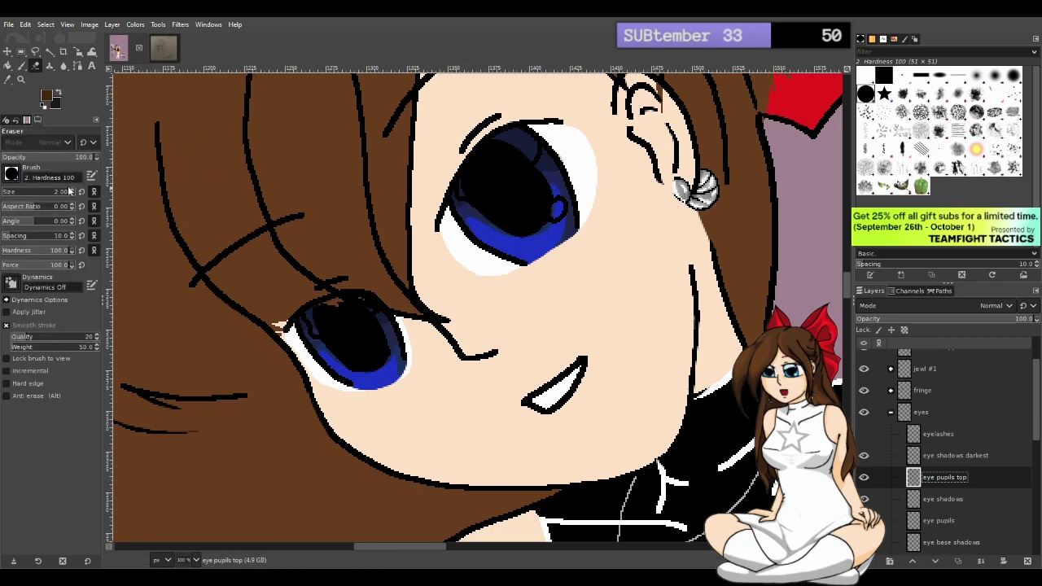
pyautogui.click(7, 191)
pyautogui.moveTo(458, 189); pyautogui.dragTo(538, 157)
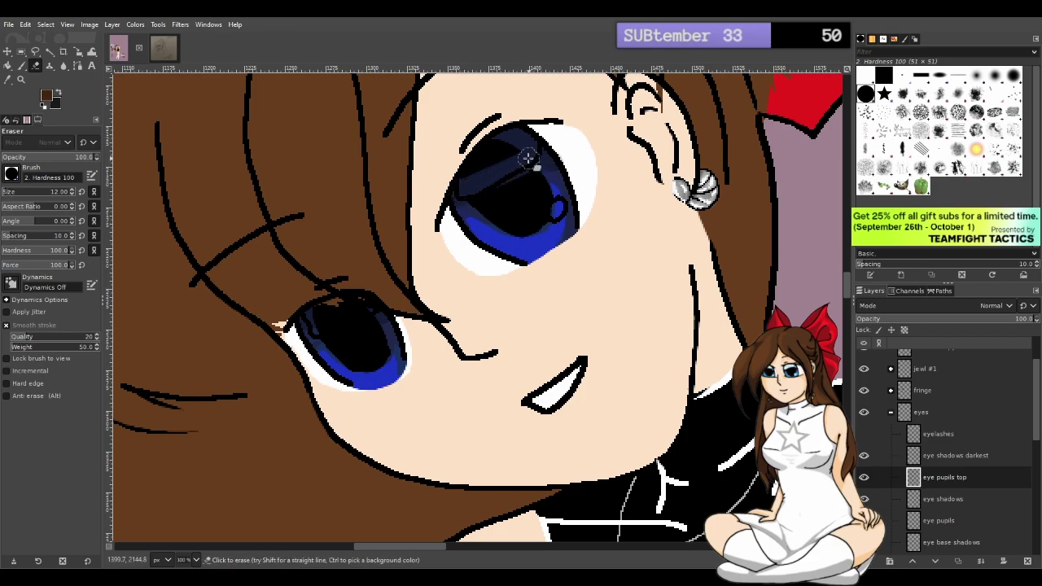
pyautogui.hotkey('ctrl', 'z')
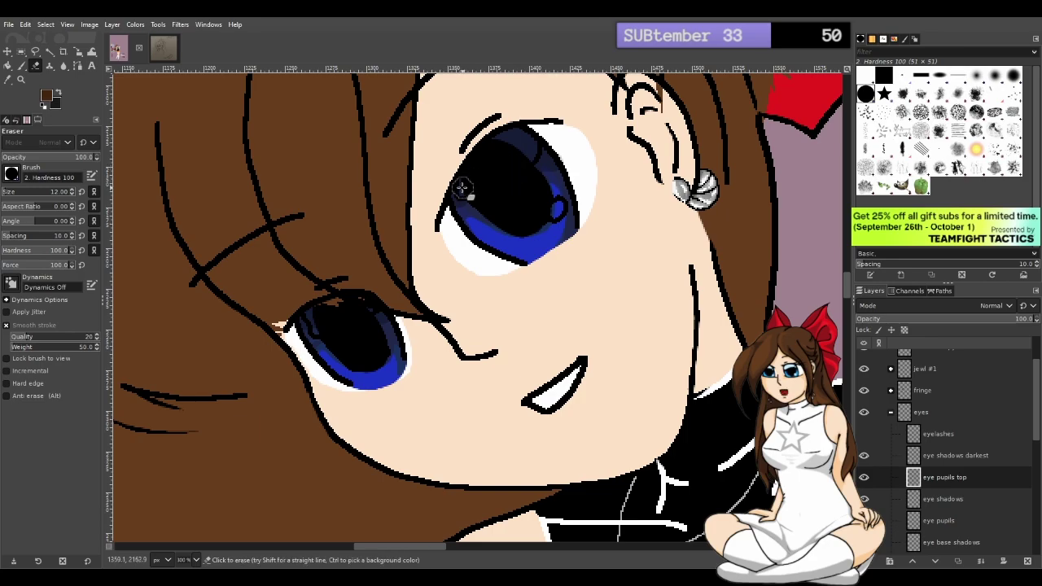
pyautogui.moveTo(476, 185)
pyautogui.mouseDown()
pyautogui.moveTo(525, 161)
pyautogui.moveTo(465, 183)
pyautogui.mouseUp()
pyautogui.hotkey('ctrl', 'z')
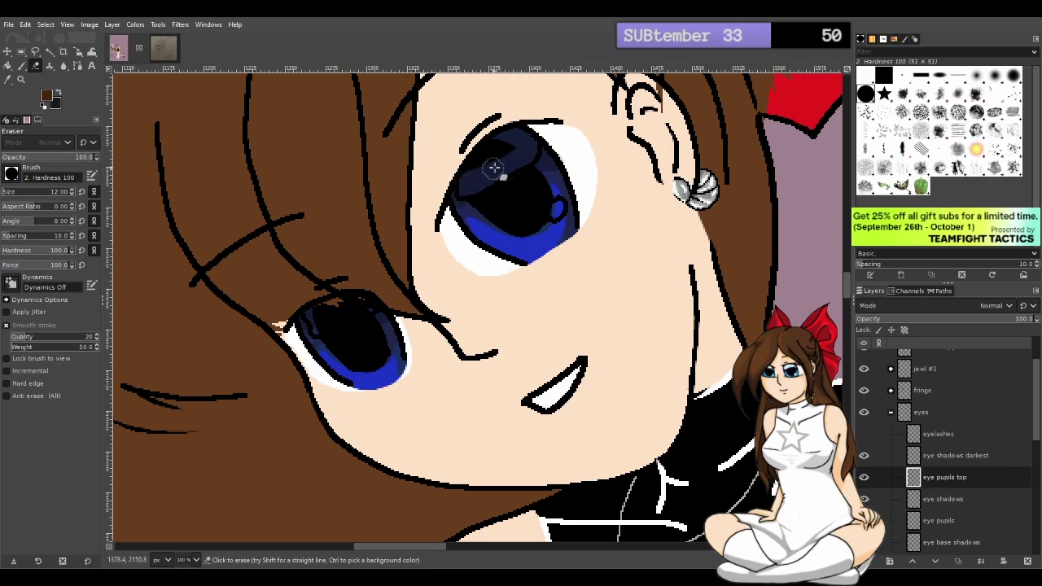
pyautogui.moveTo(518, 152); pyautogui.dragTo(467, 180)
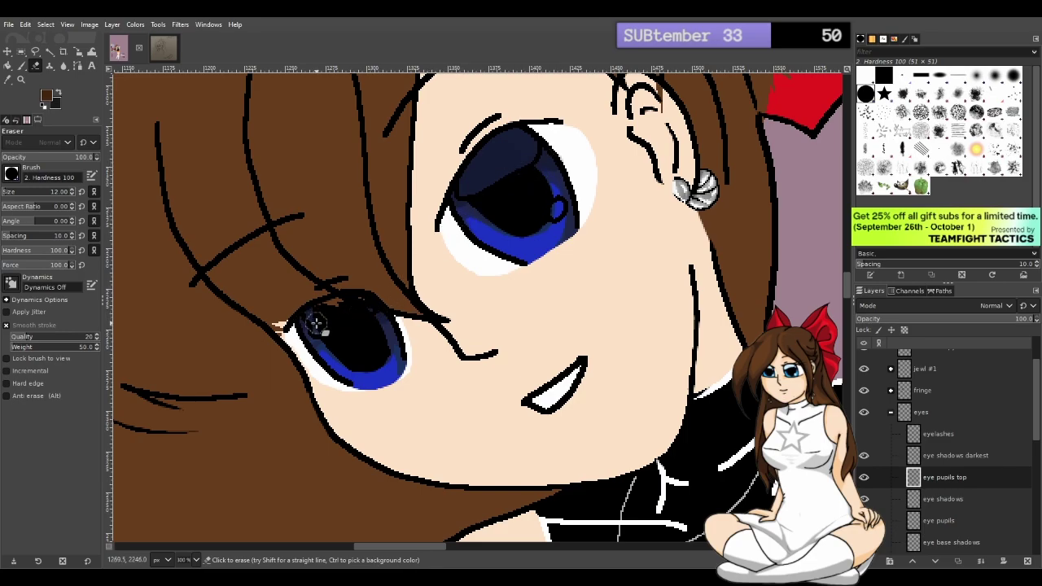
# Erase the upper part of the smaller eye's pupil on the eye pupils top layer, redoing the first stroke
pyautogui.moveTo(339, 319); pyautogui.dragTo(375, 312)
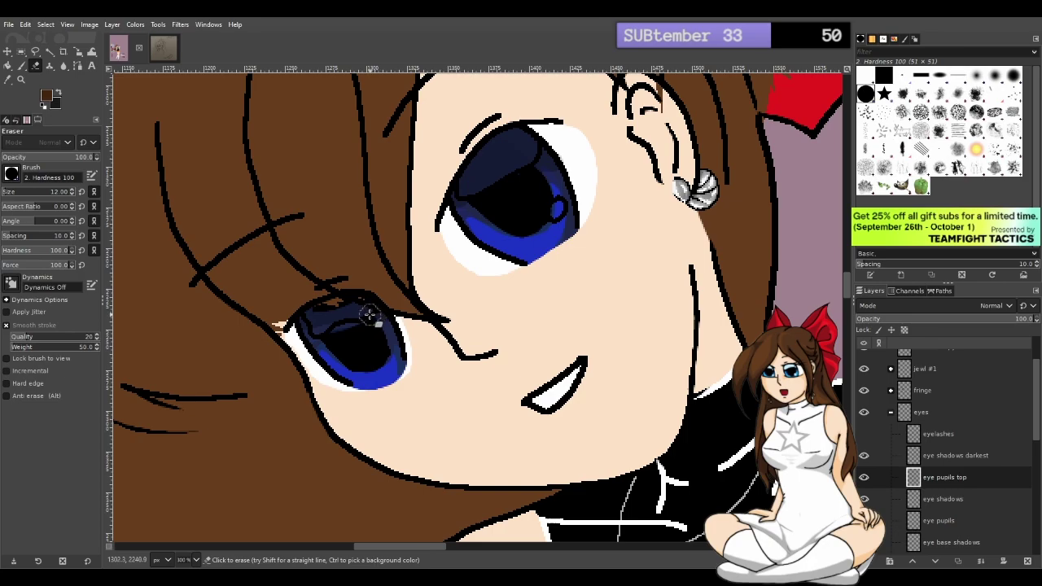
pyautogui.hotkey('ctrl', 'z')
pyautogui.moveTo(371, 306)
pyautogui.mouseDown()
pyautogui.moveTo(304, 302)
pyautogui.moveTo(343, 308)
pyautogui.mouseUp()
# Show the eyelashes layer again and restore the eye shadows darkest layer's opacity to 90.2
pyautogui.click(864, 433)
pyautogui.click(960, 454)
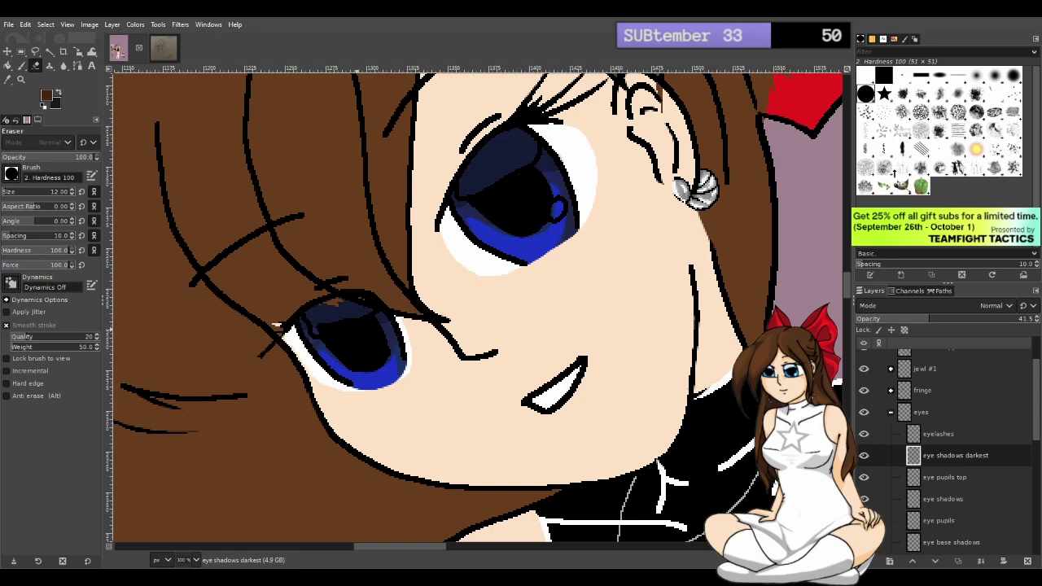
pyautogui.hotkey('ctrl', 'z')
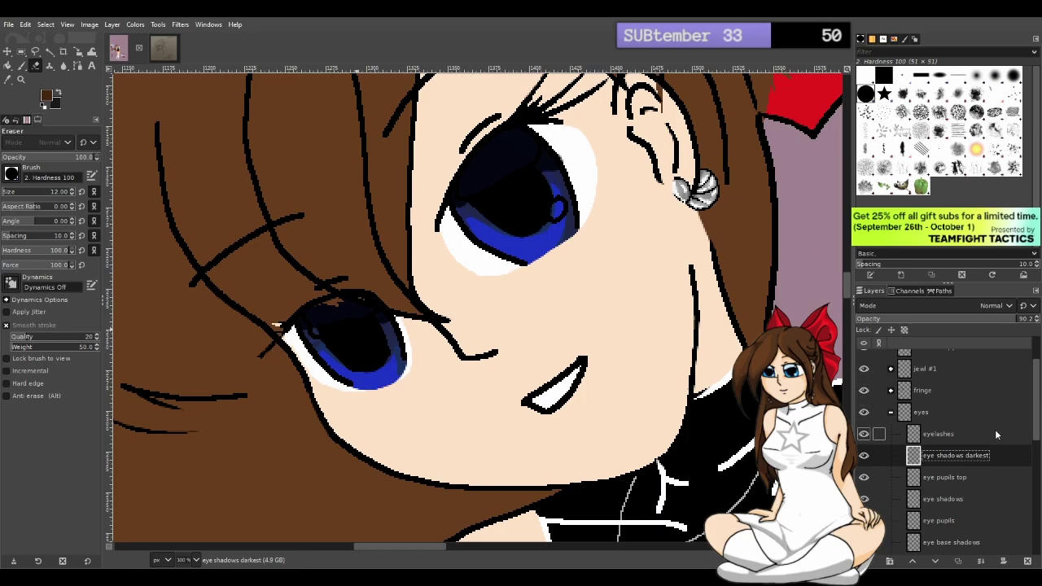
# Try the eye pupils top layer at 80.3 opacity and placed above the eye shadows darkest layer
pyautogui.click(957, 477)
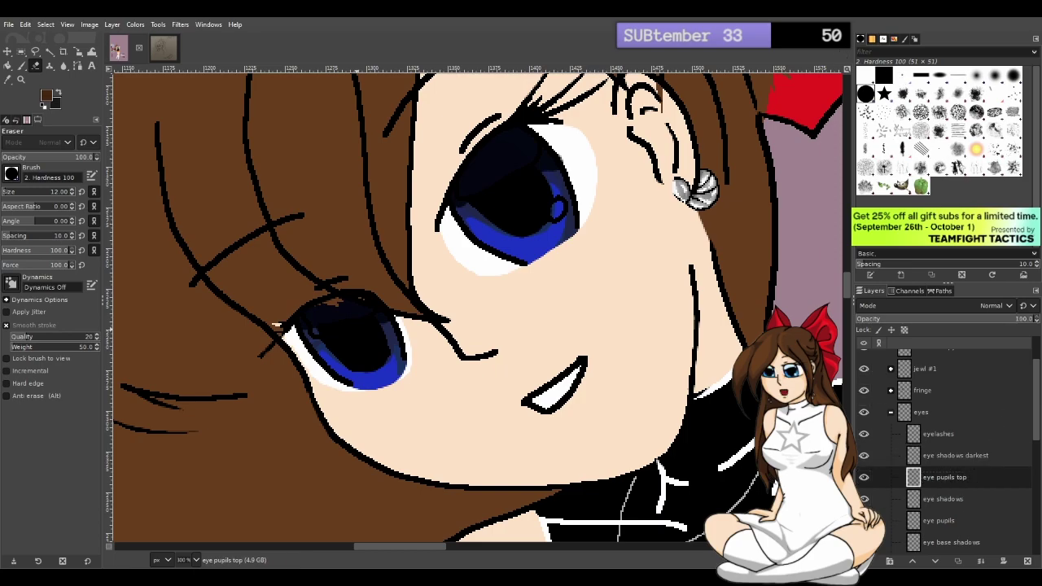
pyautogui.click(998, 318)
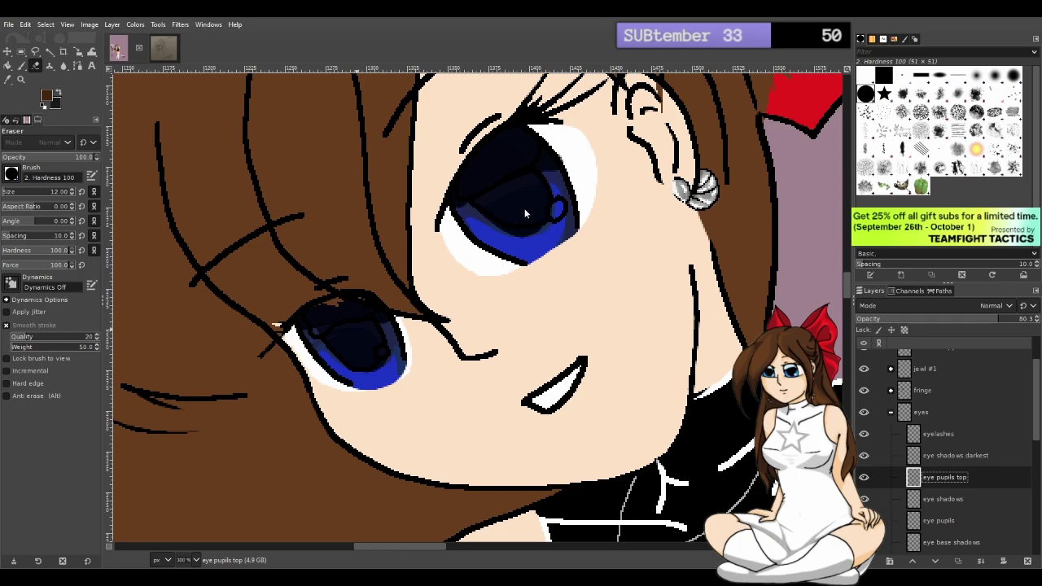
pyautogui.moveTo(995, 479); pyautogui.dragTo(982, 455)
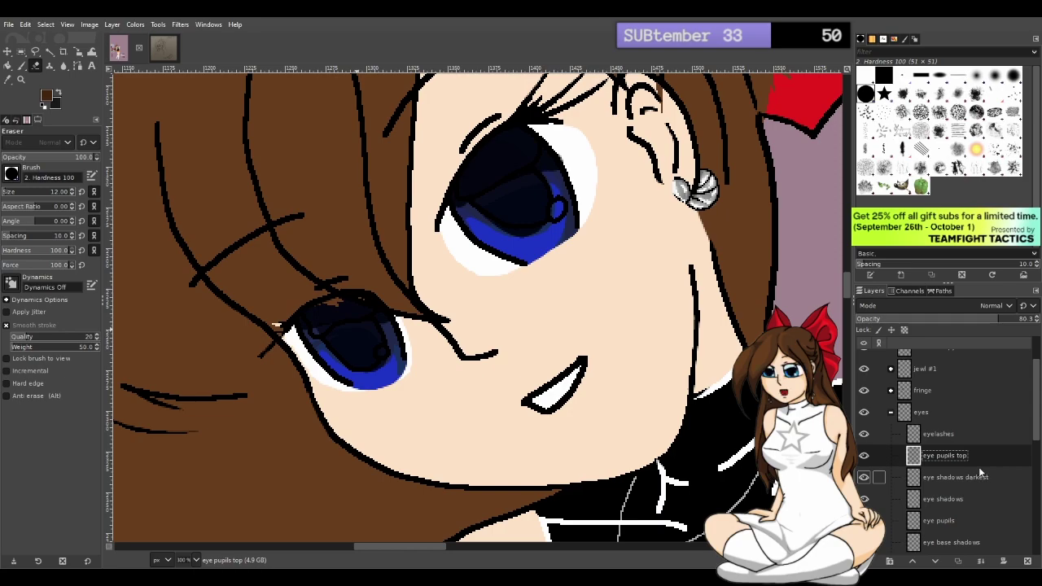
pyautogui.moveTo(979, 458); pyautogui.dragTo(974, 480)
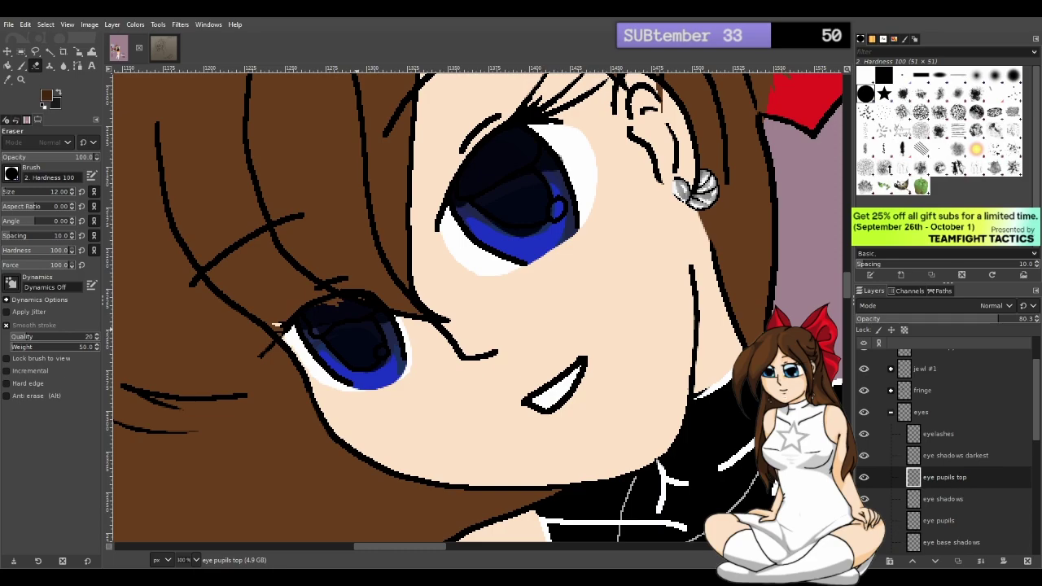
# Set the eye pupils top layer's opacity to 85.5 and check the eyes against the whole figure
pyautogui.click(1007, 318)
pyautogui.press('o')
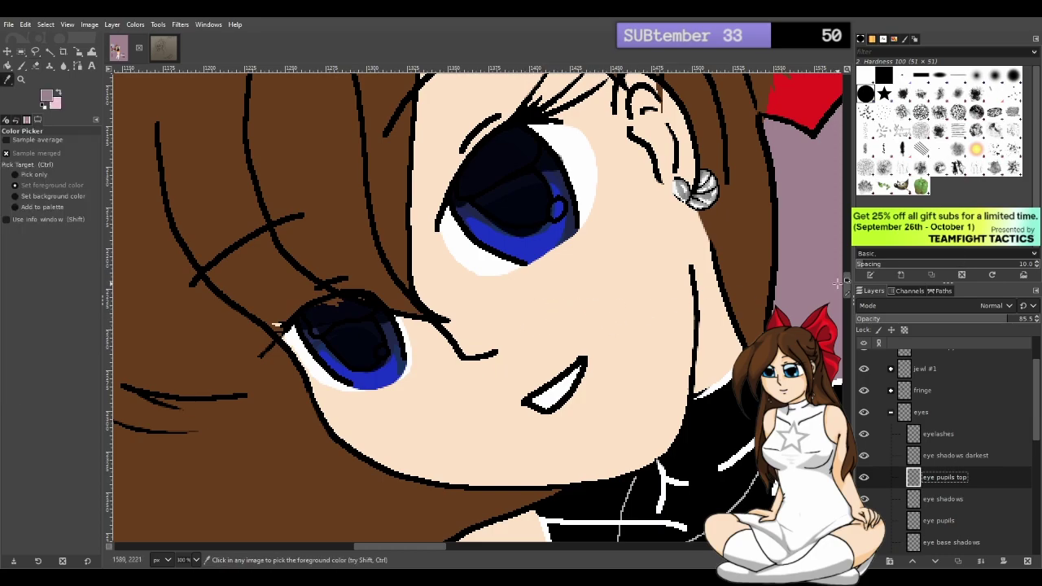
pyautogui.press('1')
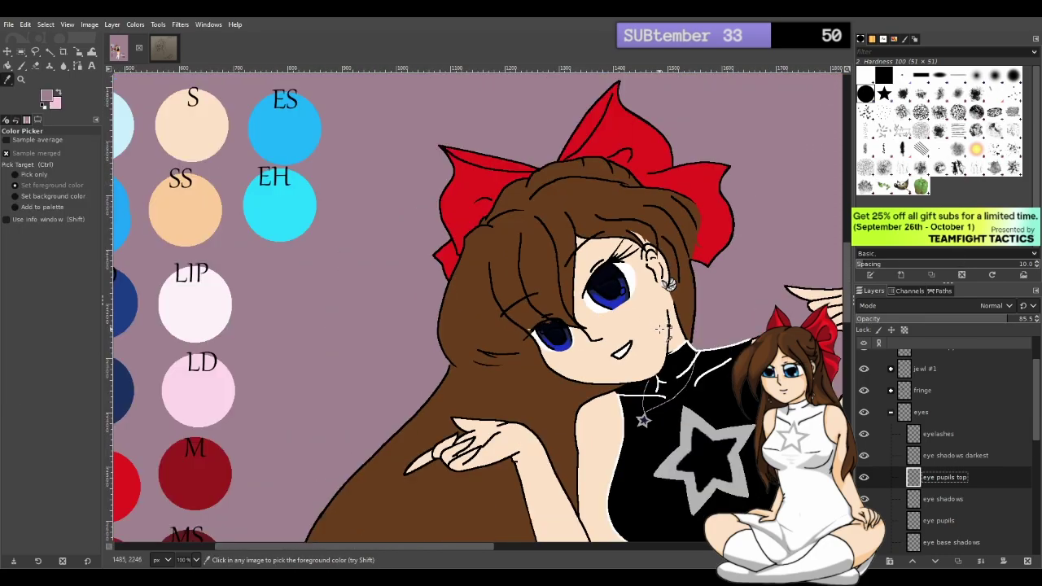
pyautogui.press('-')
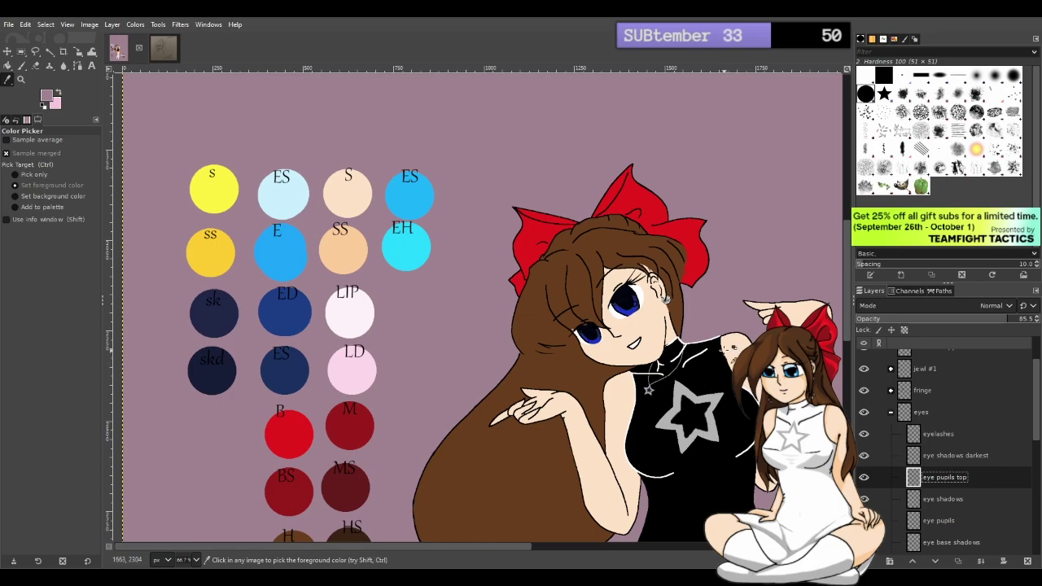
# Duplicate the eye pupils top layer, rename the copy eye pupils top centre, and make it the active layer
pyautogui.press('+')
pyautogui.press('+')
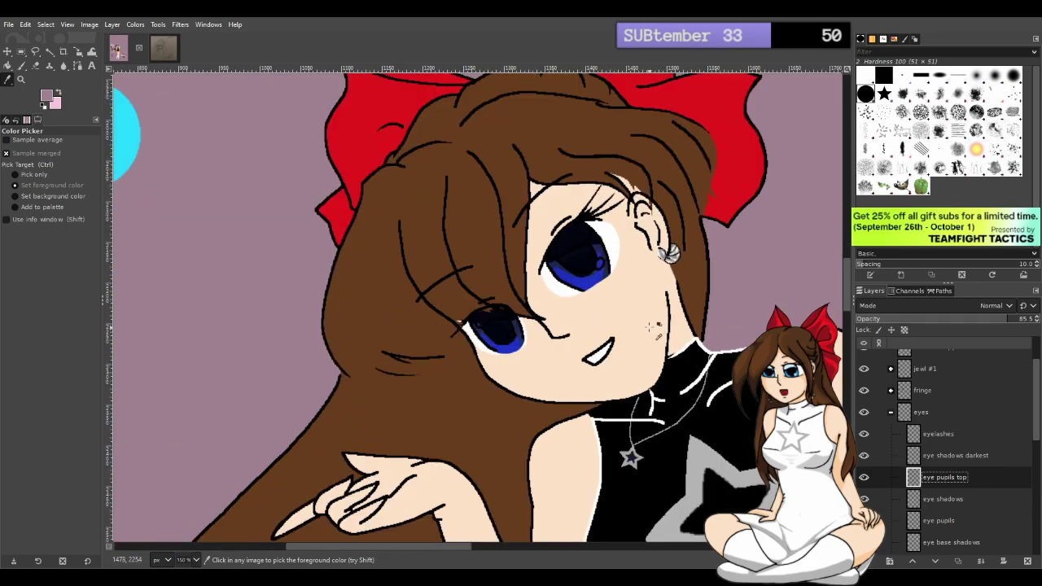
pyautogui.press('+')
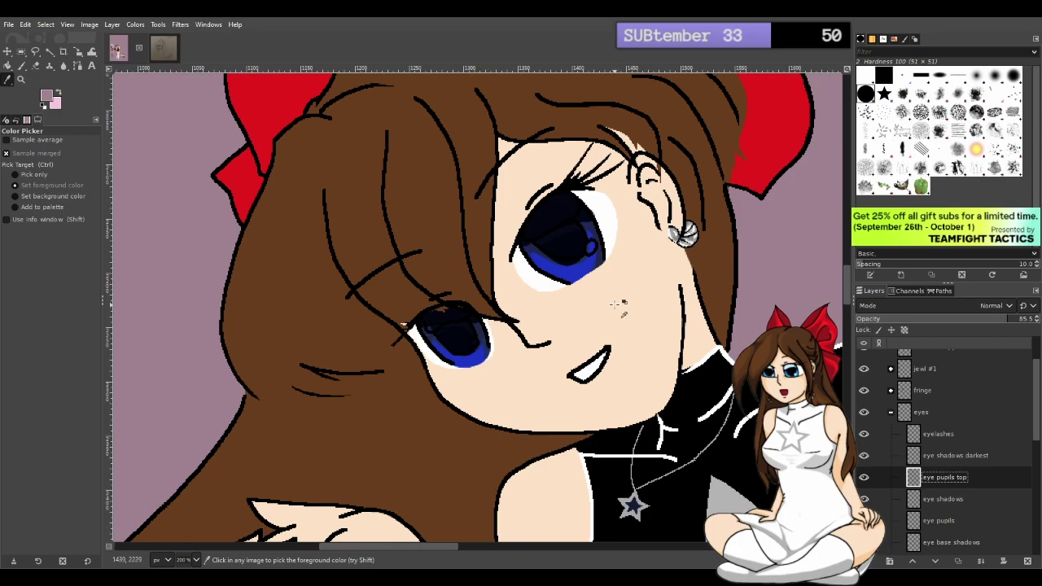
pyautogui.press('+')
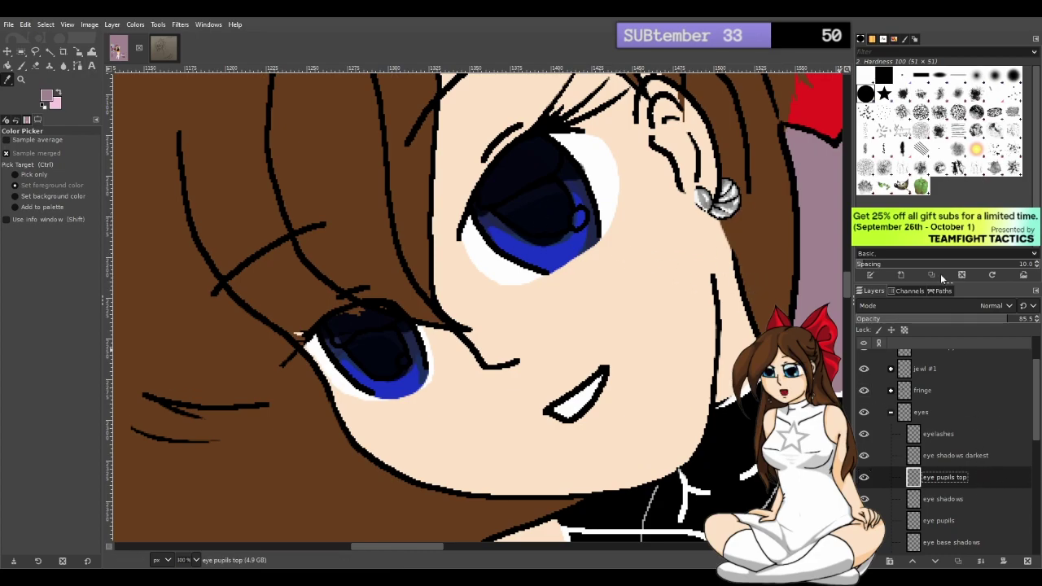
pyautogui.hotkey('ctrl', 'shift', 'd')
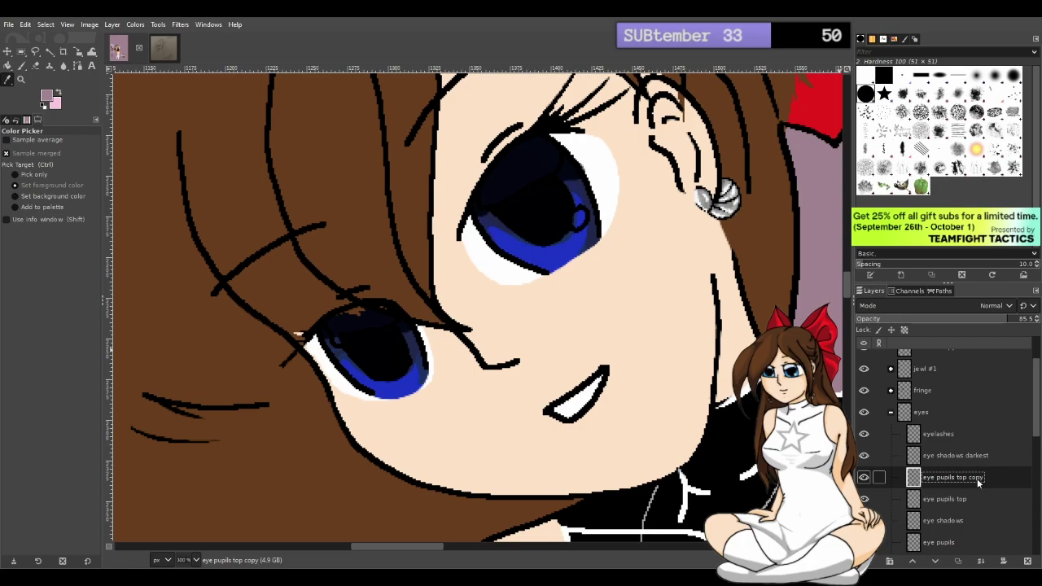
pyautogui.doubleClick(977, 480)
pyautogui.click(978, 479)
pyautogui.click(987, 497)
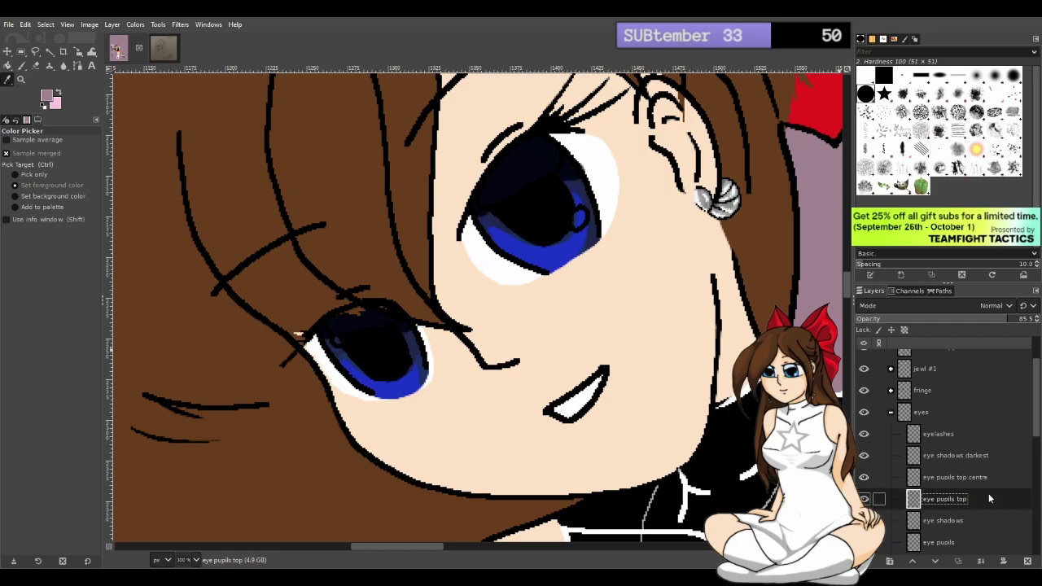
pyautogui.click(985, 485)
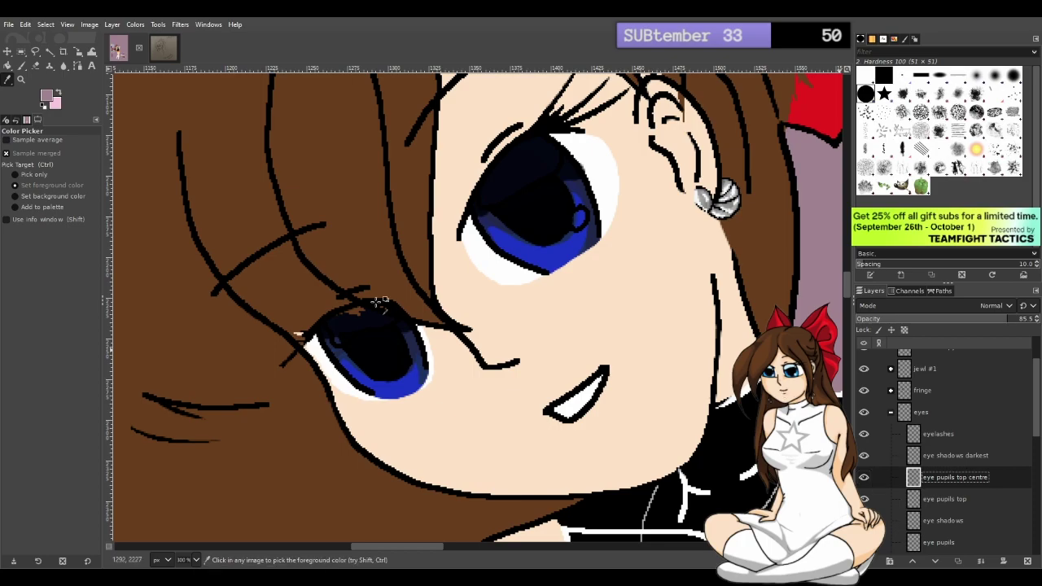
# Partially erase the outer rims of both pupils on the eye pupils top centre layer with the Eraser at 75.9 opacity
pyautogui.hotkey('shift', 'e')
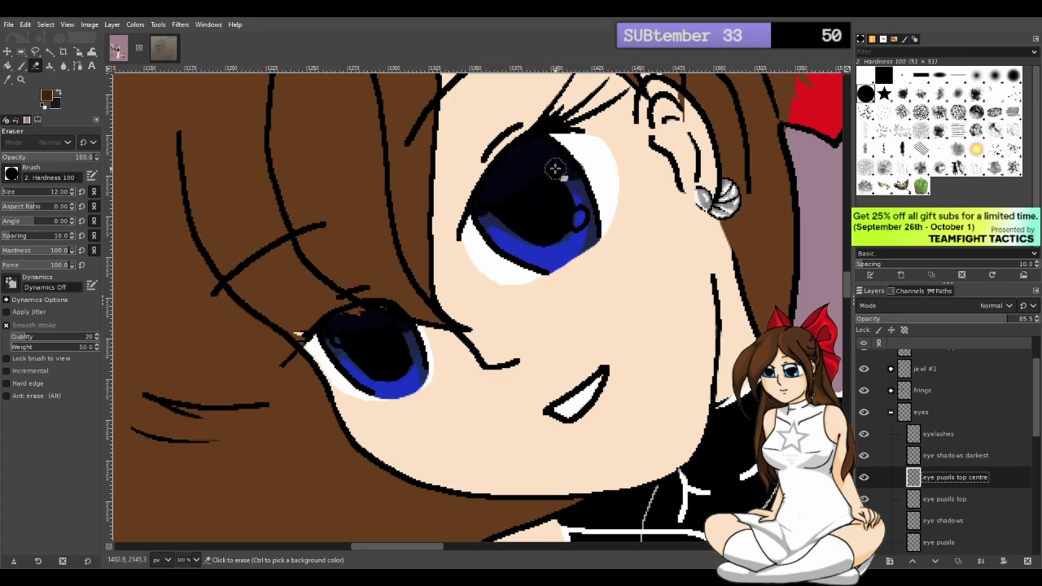
pyautogui.click(69, 158)
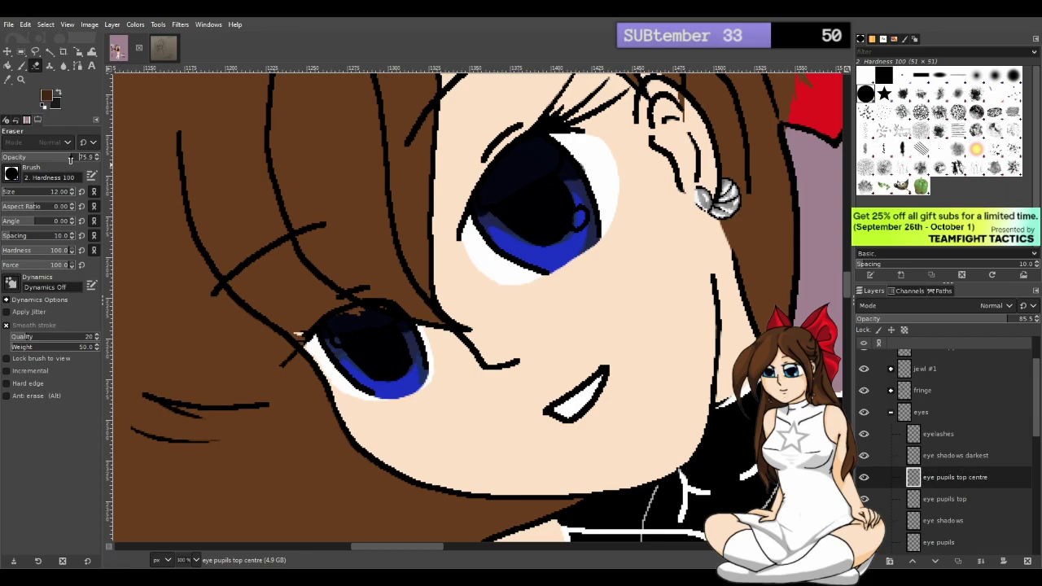
pyautogui.moveTo(556, 170)
pyautogui.mouseDown()
pyautogui.moveTo(580, 215)
pyautogui.moveTo(551, 246)
pyautogui.moveTo(507, 236)
pyautogui.moveTo(475, 207)
pyautogui.moveTo(497, 232)
pyautogui.moveTo(540, 250)
pyautogui.moveTo(485, 203)
pyautogui.moveTo(539, 247)
pyautogui.moveTo(568, 231)
pyautogui.moveTo(568, 195)
pyautogui.mouseUp()
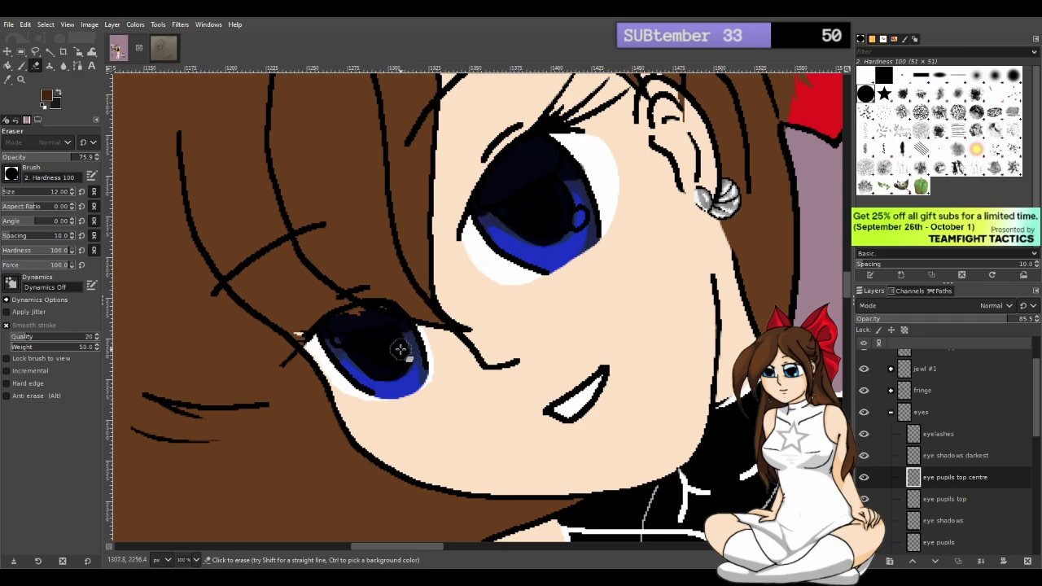
# Check the layered pupils of both eyes up close and against the whole figure
pyautogui.scroll(-2, 639, 309)
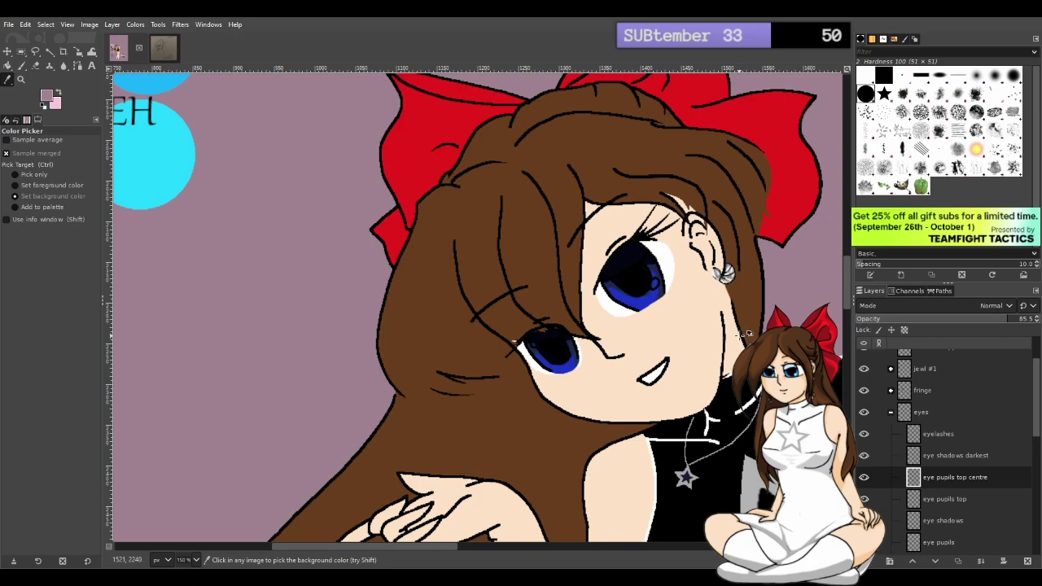
pyautogui.scroll(-1, 743, 333)
pyautogui.scroll(-2, 743, 329)
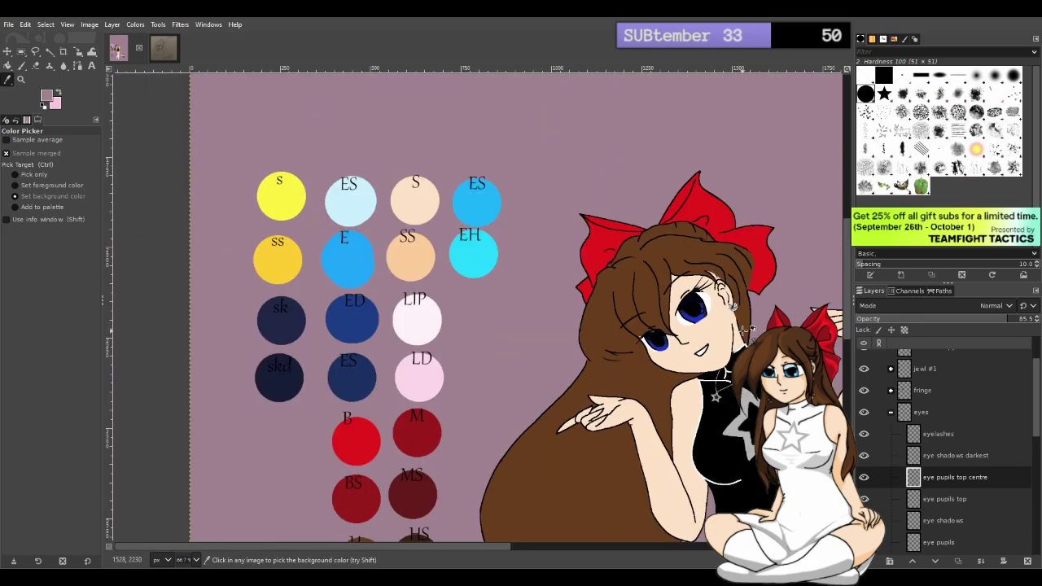
pyautogui.scroll(4, 745, 324)
pyautogui.scroll(1, 742, 310)
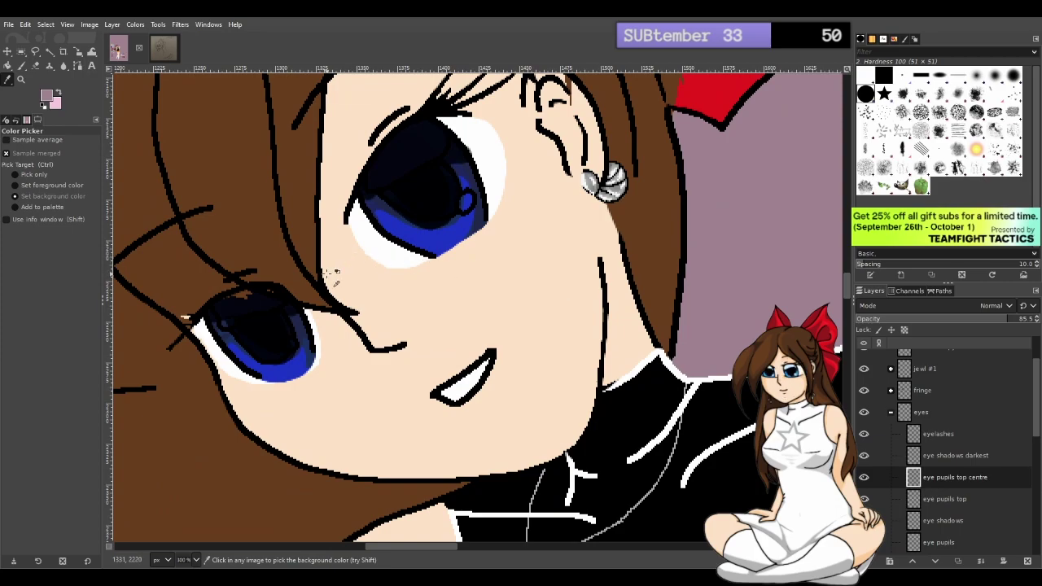
pyautogui.scroll(1, 330, 272)
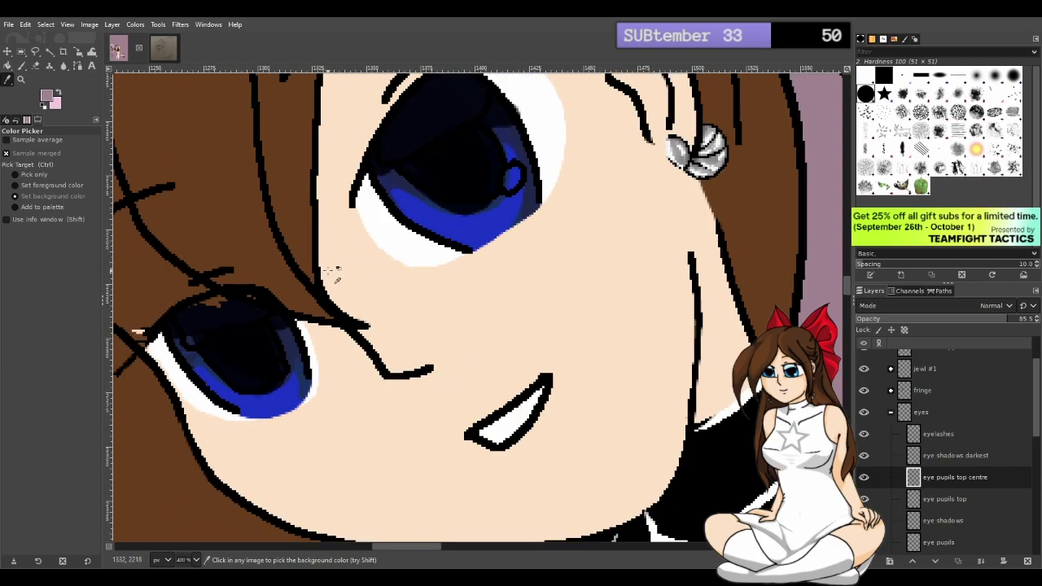
pyautogui.scroll(-1, 332, 272)
pyautogui.scroll(1, 334, 272)
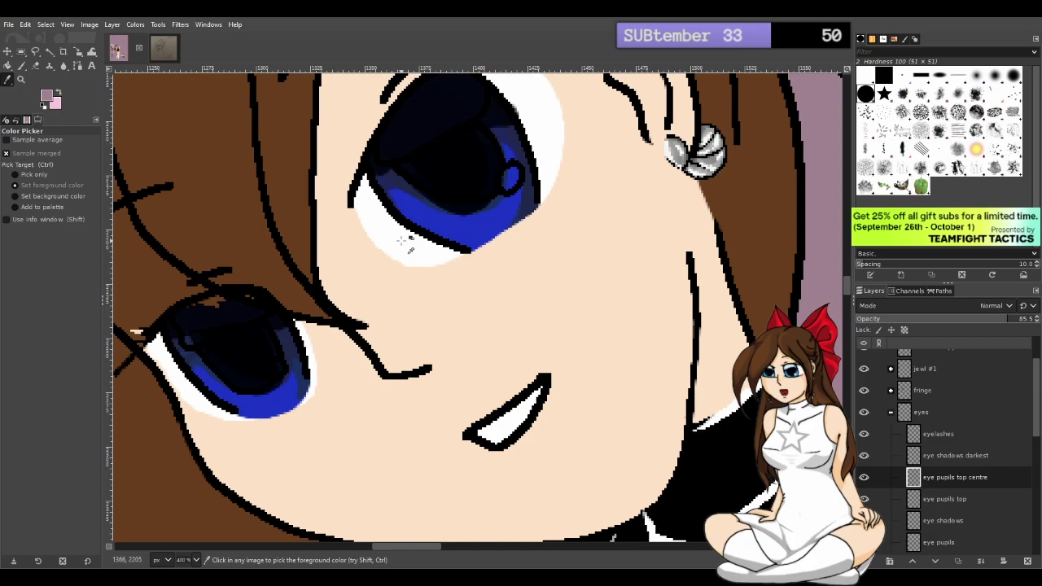
# Raise the Eraser's opacity and save the image
pyautogui.hotkey('shift', 'e')
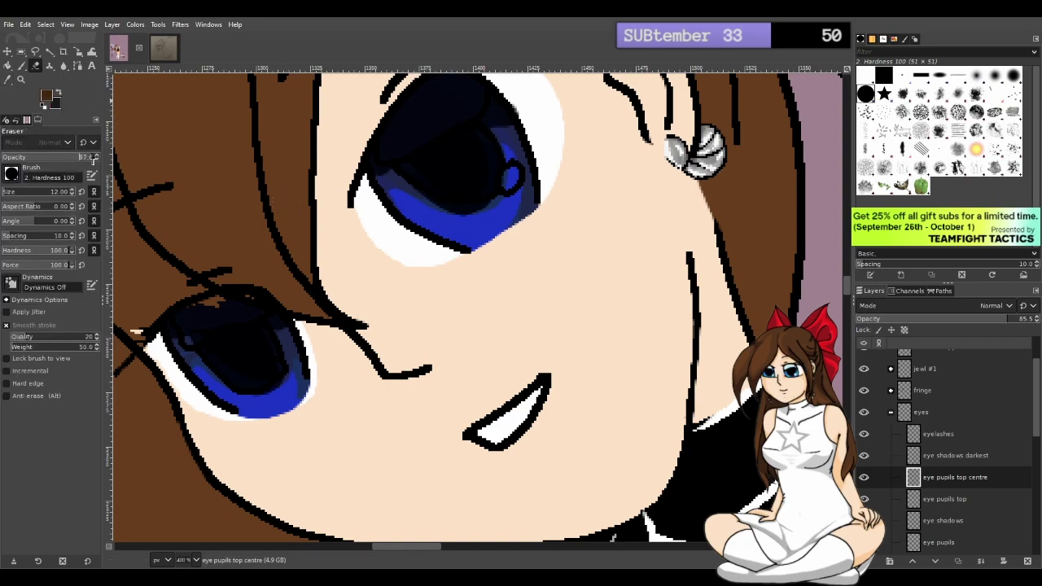
pyautogui.moveTo(94, 159); pyautogui.dragTo(101, 160)
pyautogui.press('o')
pyautogui.hotkey('ctrl', 's')
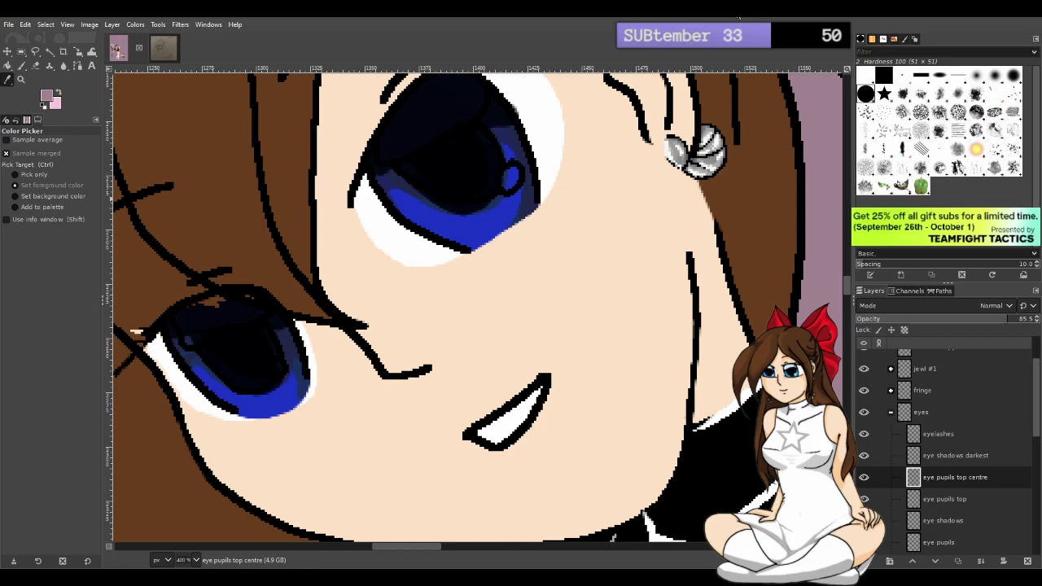
# Add a layer named eye pupilring directly above the eye pupils top centre layer
pyautogui.scroll(-2, 484, 374)
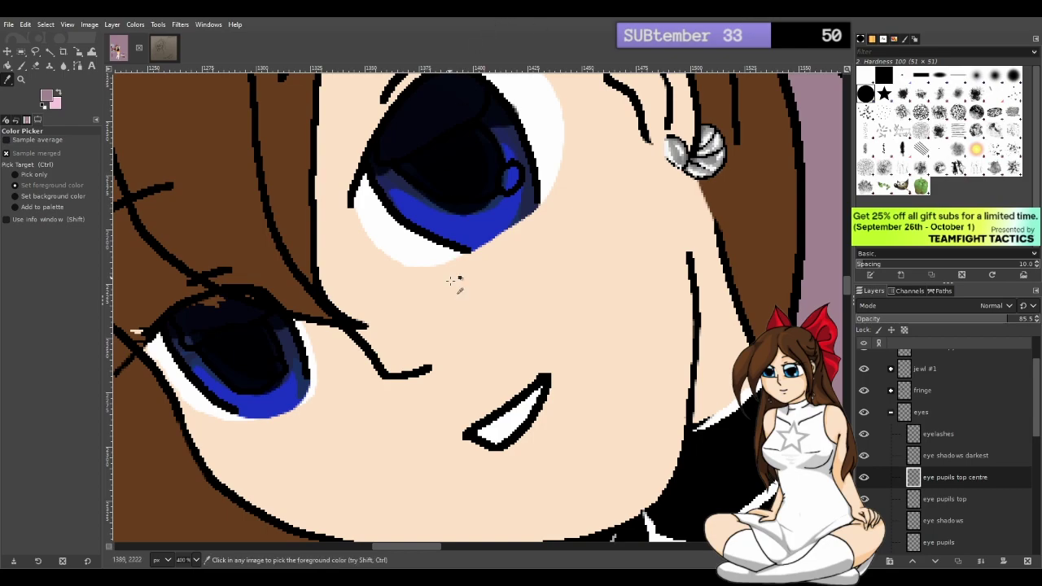
pyautogui.scroll(-1, 484, 375)
pyautogui.scroll(3, 456, 365)
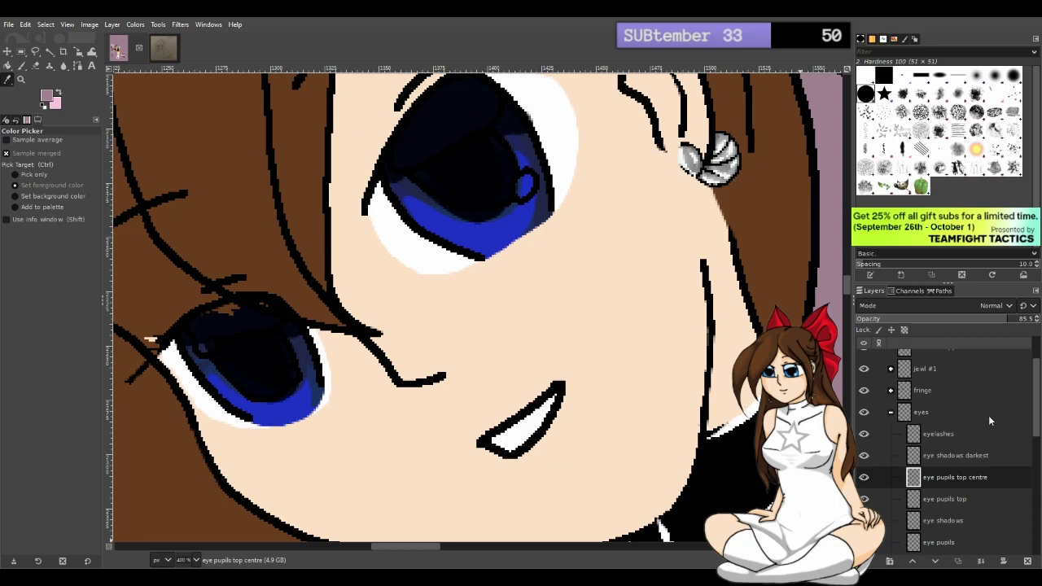
pyautogui.click(957, 558)
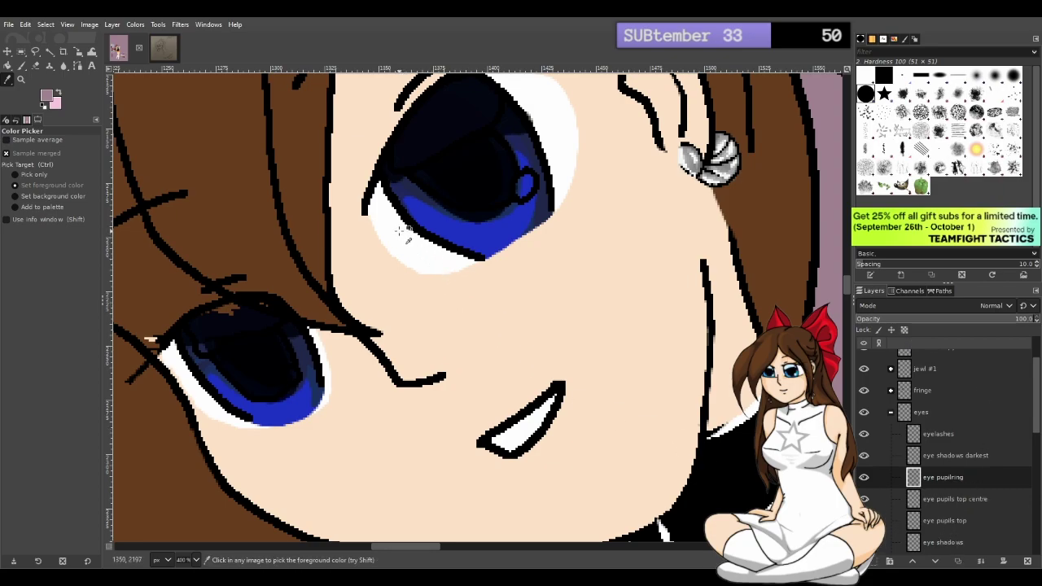
# Paint black over the larger eye's pupil on the eye pupilring layer with a size 10 Paintbrush at 90 opacity
pyautogui.scroll(2, 442, 167)
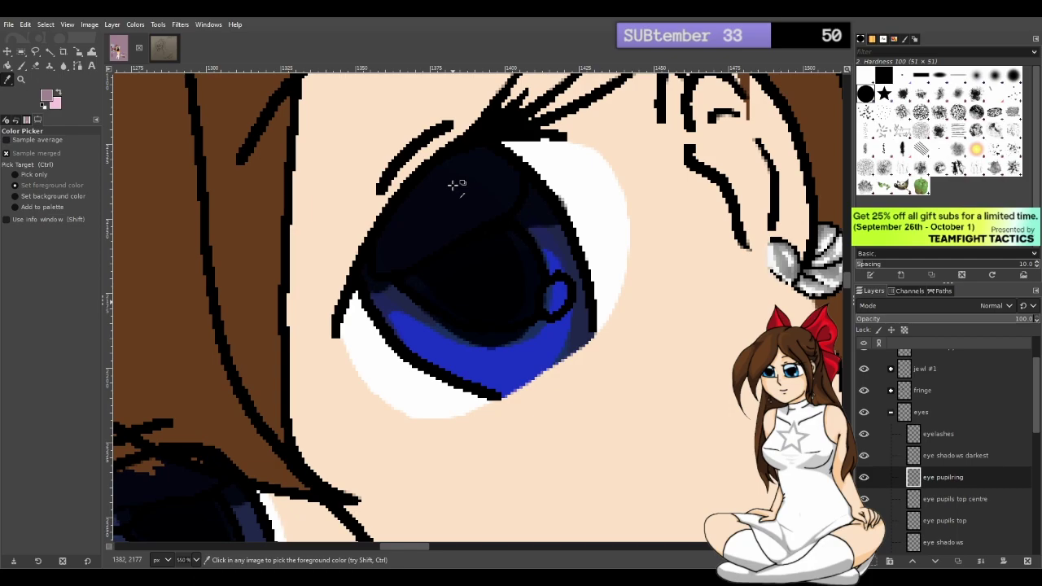
pyautogui.press('p')
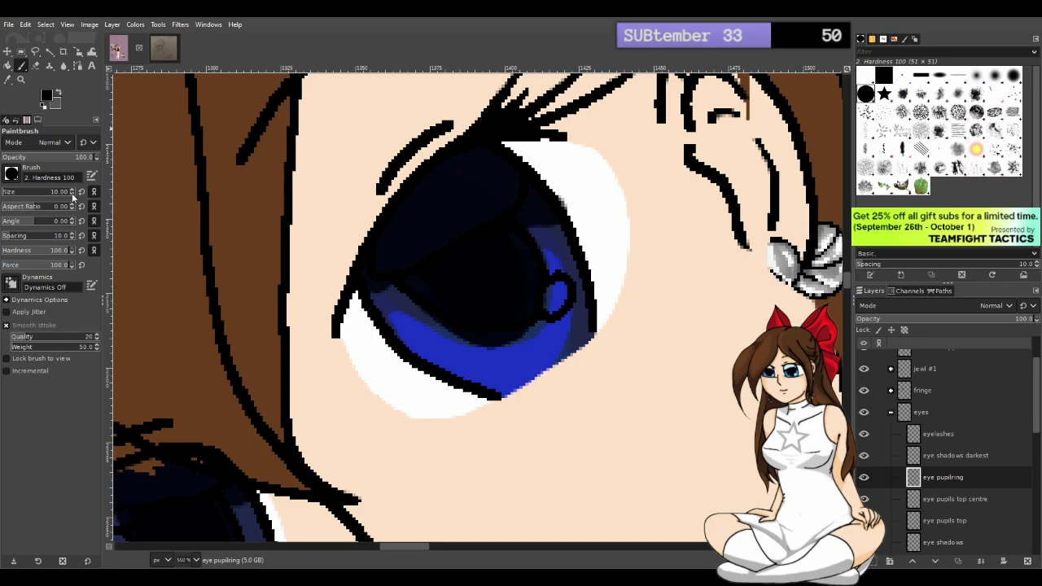
pyautogui.click(86, 157)
pyautogui.moveTo(472, 212)
pyautogui.mouseDown()
pyautogui.moveTo(523, 262)
pyautogui.moveTo(520, 306)
pyautogui.moveTo(503, 320)
pyautogui.moveTo(453, 311)
pyautogui.moveTo(417, 266)
pyautogui.moveTo(425, 235)
pyautogui.moveTo(559, 275)
pyautogui.moveTo(450, 265)
pyautogui.moveTo(454, 246)
pyautogui.moveTo(427, 249)
pyautogui.moveTo(463, 216)
pyautogui.moveTo(447, 270)
pyautogui.mouseUp()
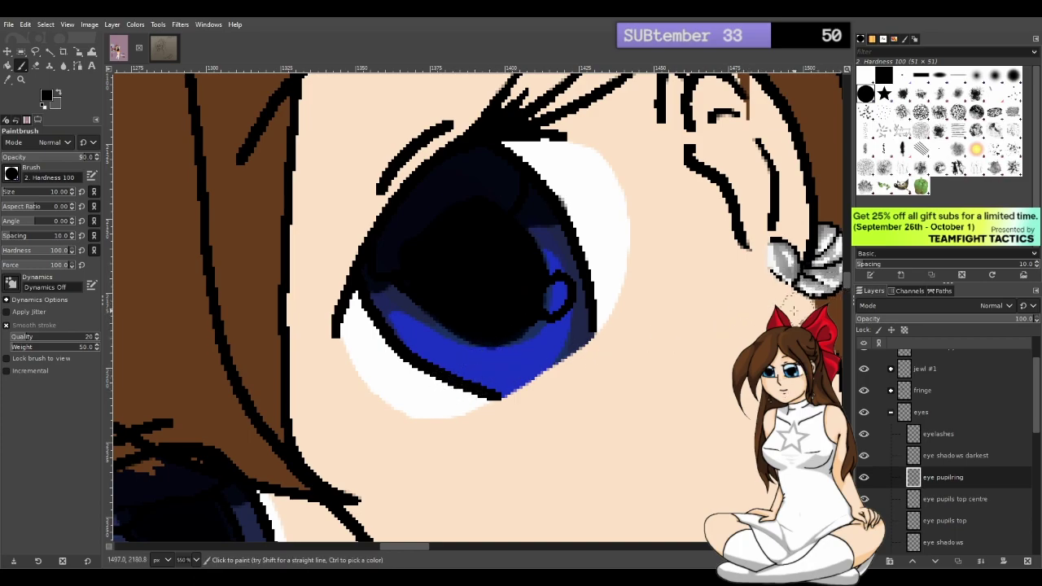
# Paint black over the smaller eye's pupil on the eye pupilring layer with the Paintbrush at size 8
pyautogui.hscroll(-4, 504, 464)
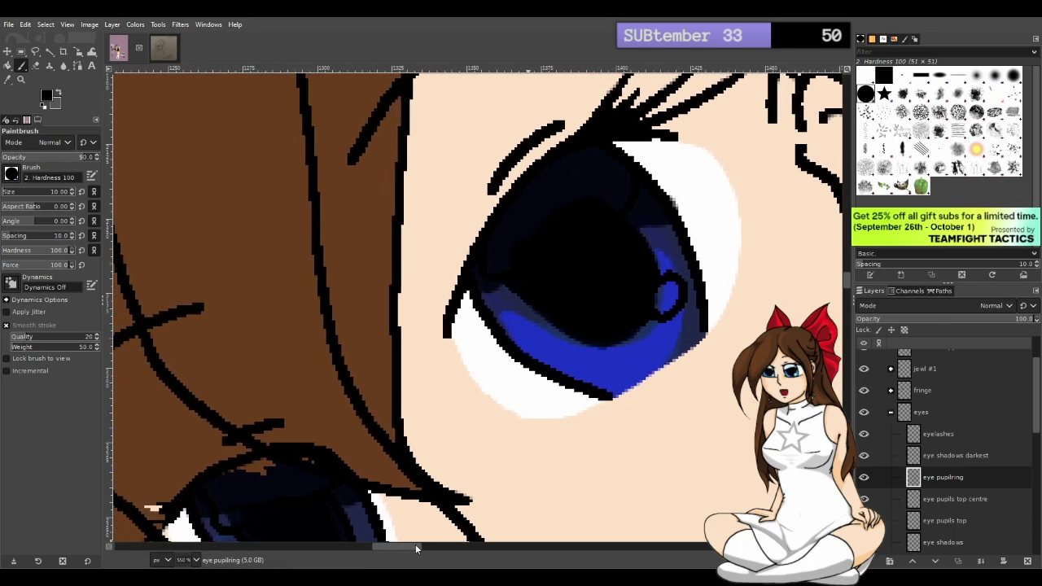
pyautogui.scroll(-4, 850, 281)
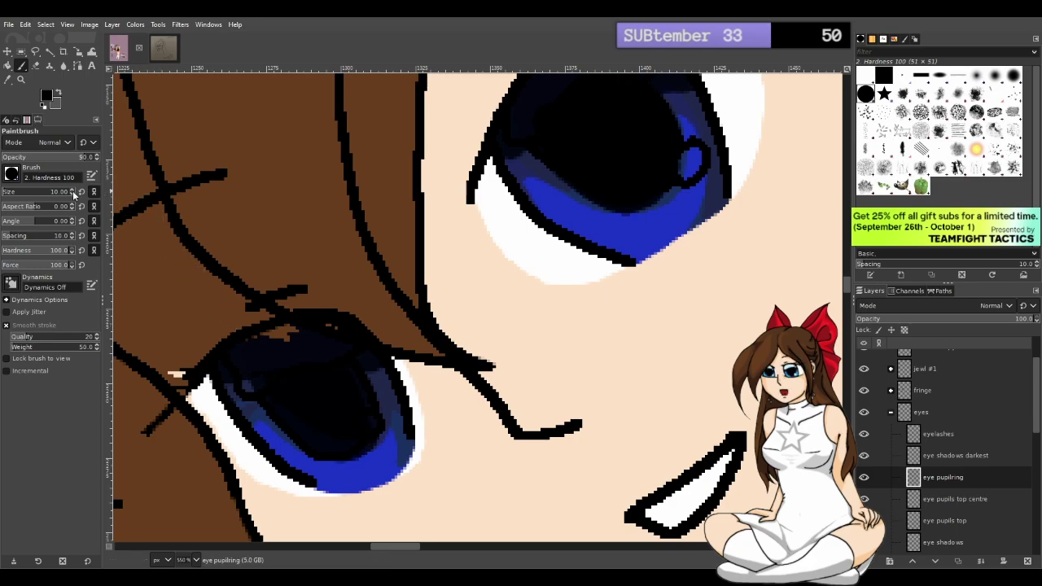
pyautogui.scroll(-3, 73, 194)
pyautogui.hotkey('ctrl', 'w')
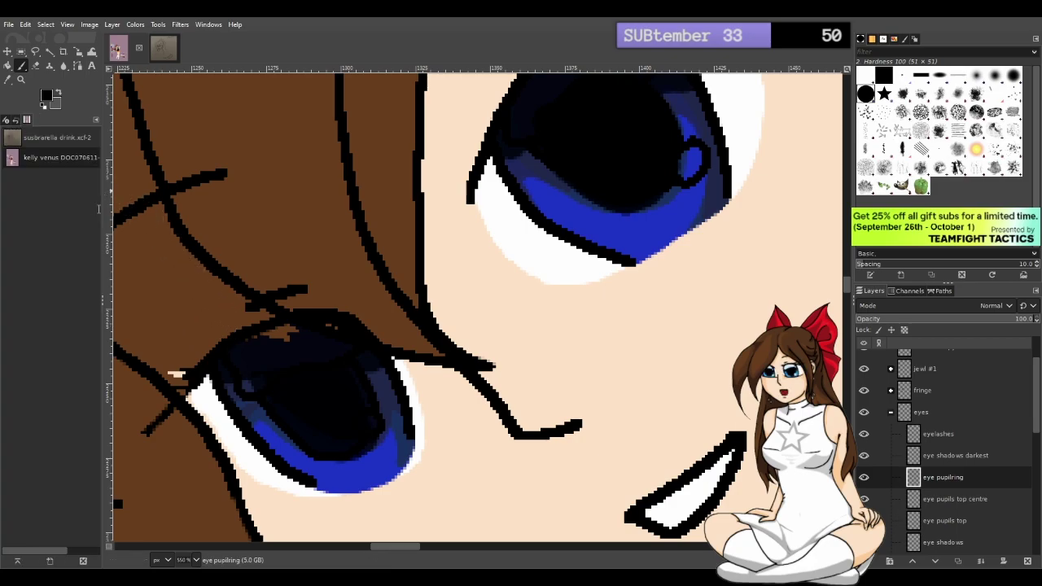
pyautogui.moveTo(57, 150); pyautogui.dragTo(56, 125)
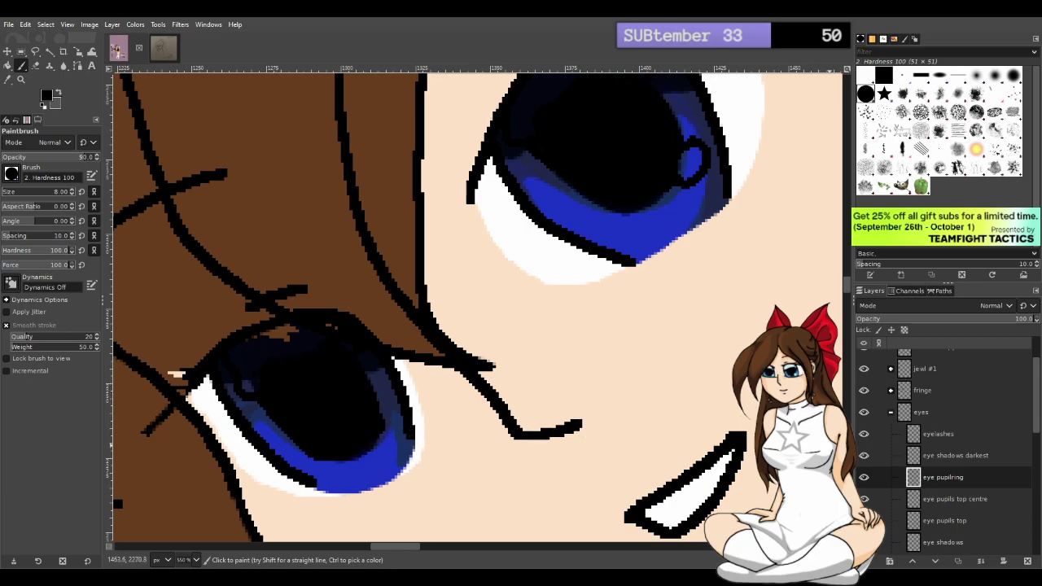
# Hide the eyelashes, both eye shadows layers, the other eye pupils layers and eye base shadows, leaving eye pupilring visible
pyautogui.click(864, 455)
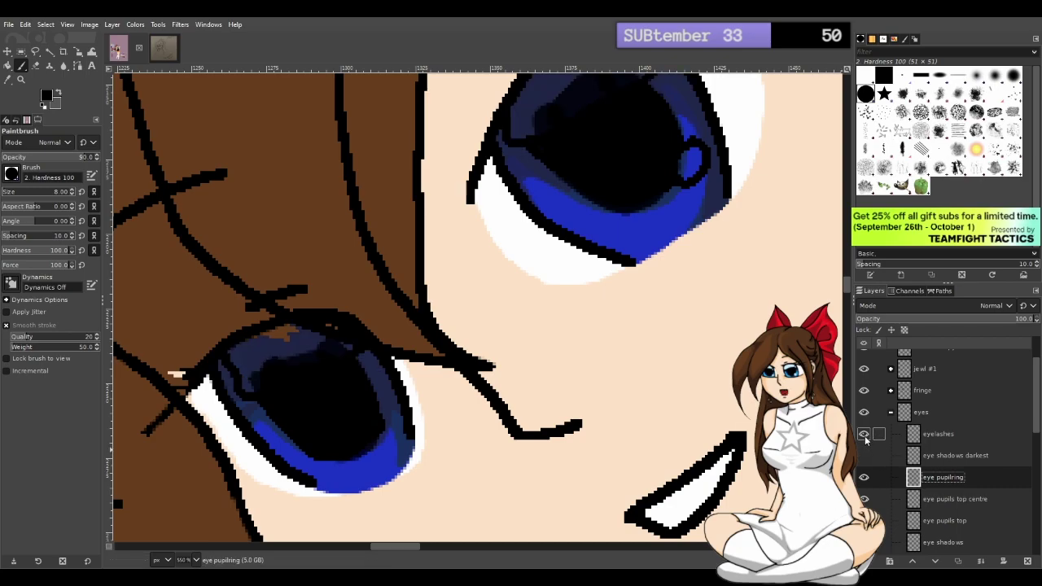
pyautogui.click(864, 436)
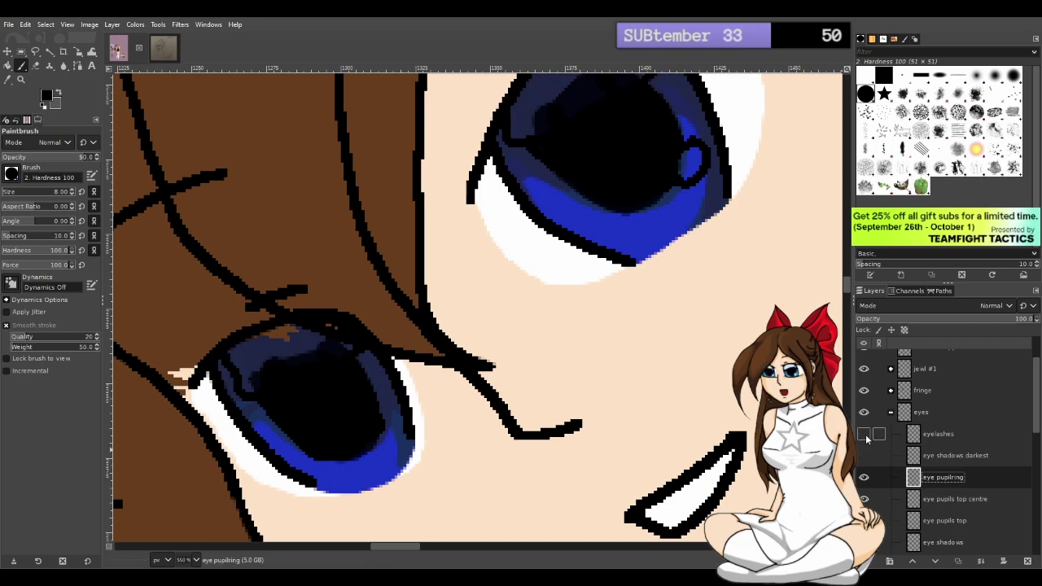
pyautogui.click(864, 500)
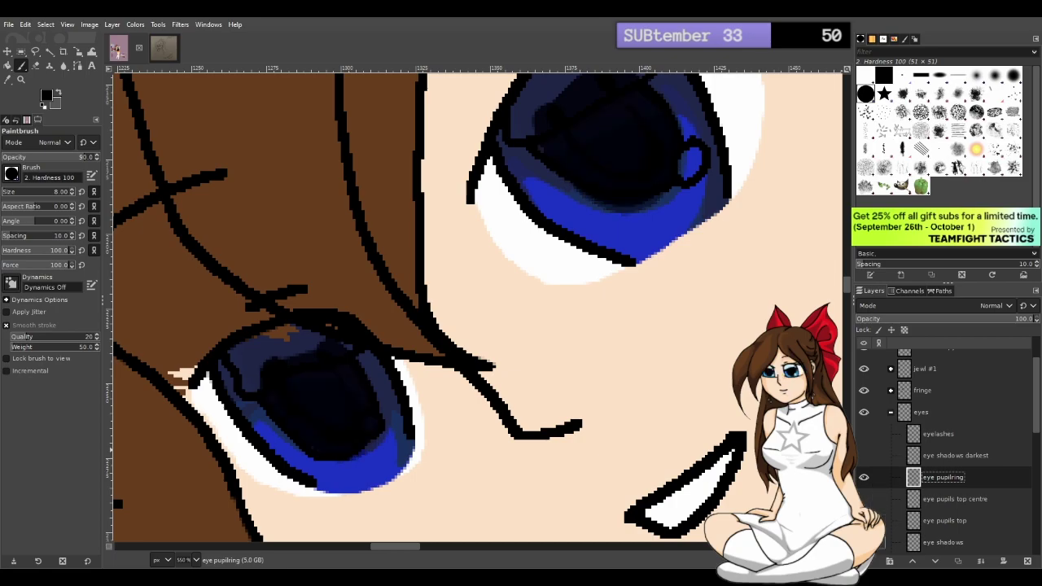
pyautogui.hotkey('ctrl', 'y')
pyautogui.moveTo(1039, 429); pyautogui.dragTo(1033, 464)
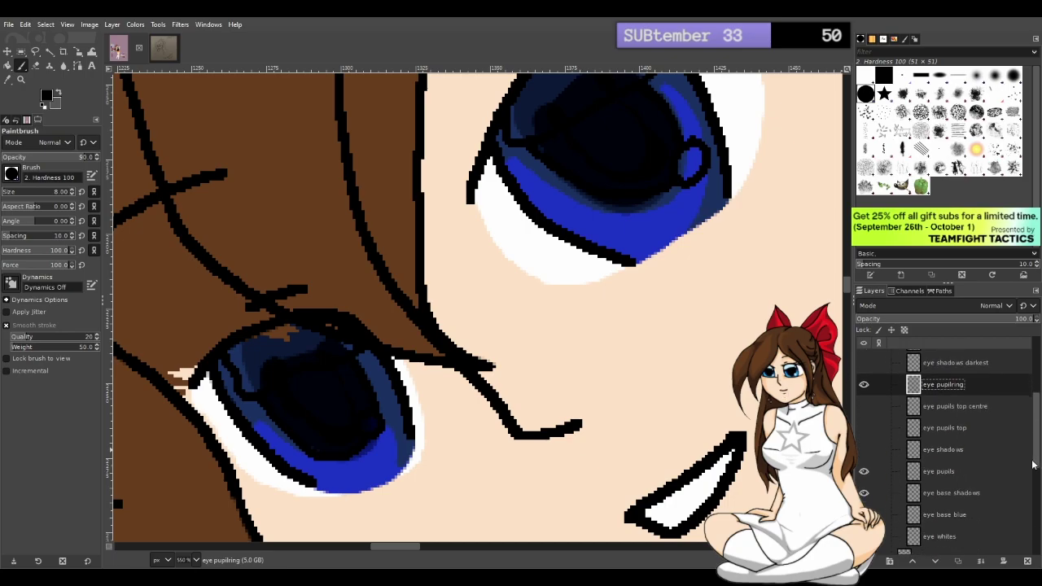
pyautogui.click(864, 472)
pyautogui.click(863, 493)
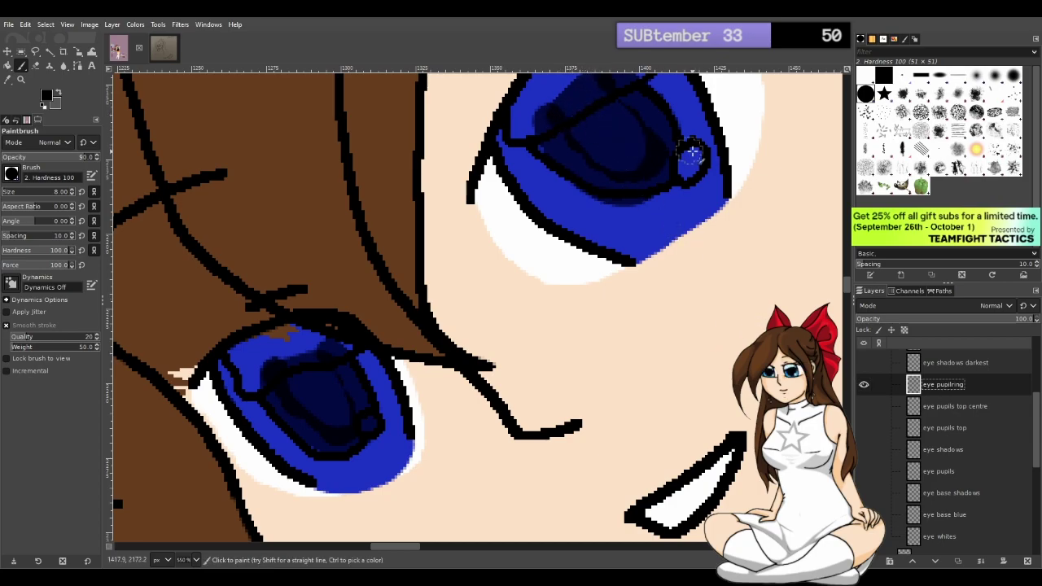
# Try to erase the upper part of the larger eye's pupil ring above the lid line with a size 12 Eraser
pyautogui.scroll(3, 847, 289)
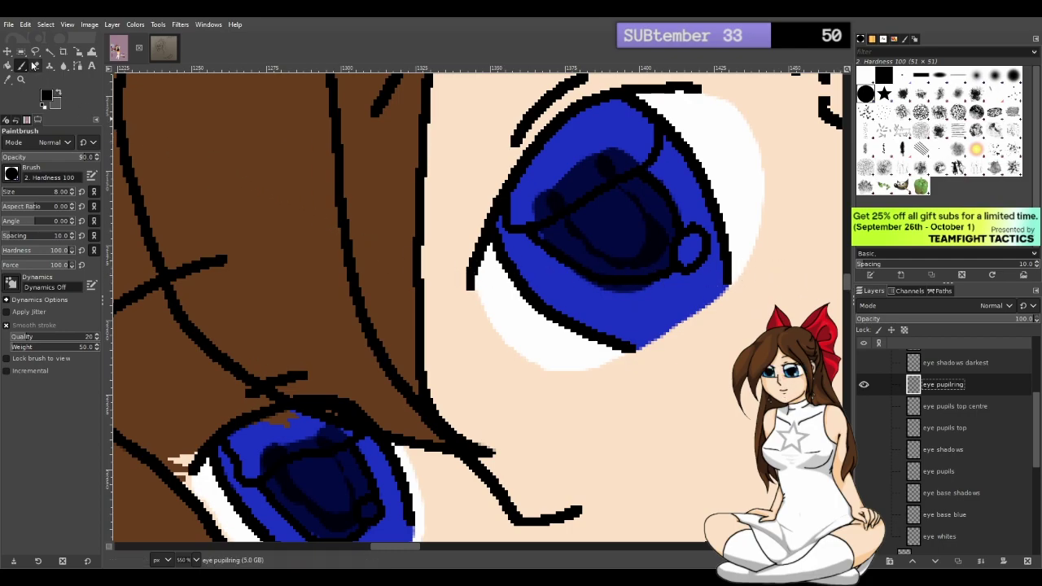
pyautogui.hotkey('shift', 'e')
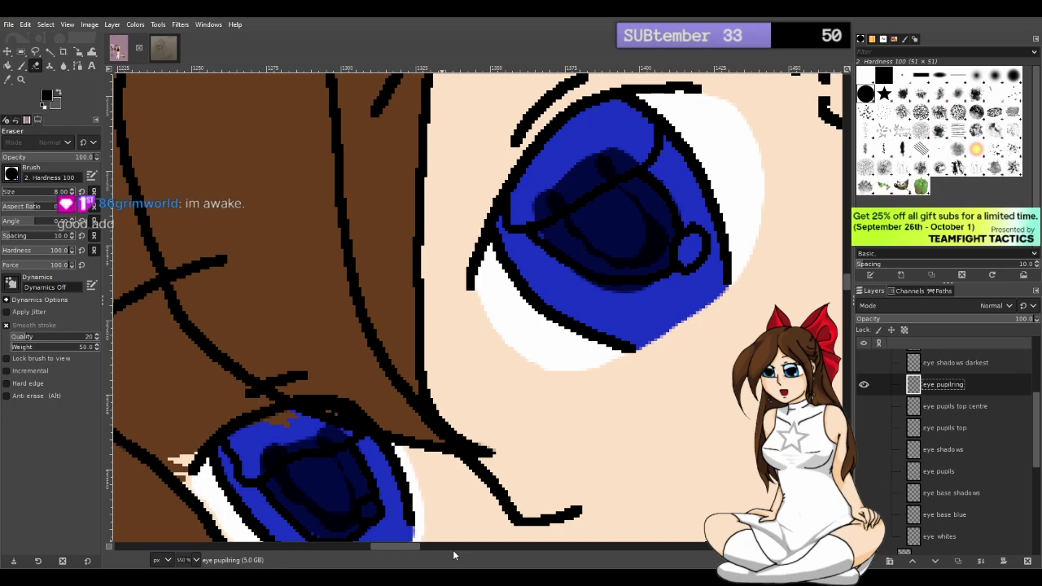
pyautogui.press('o')
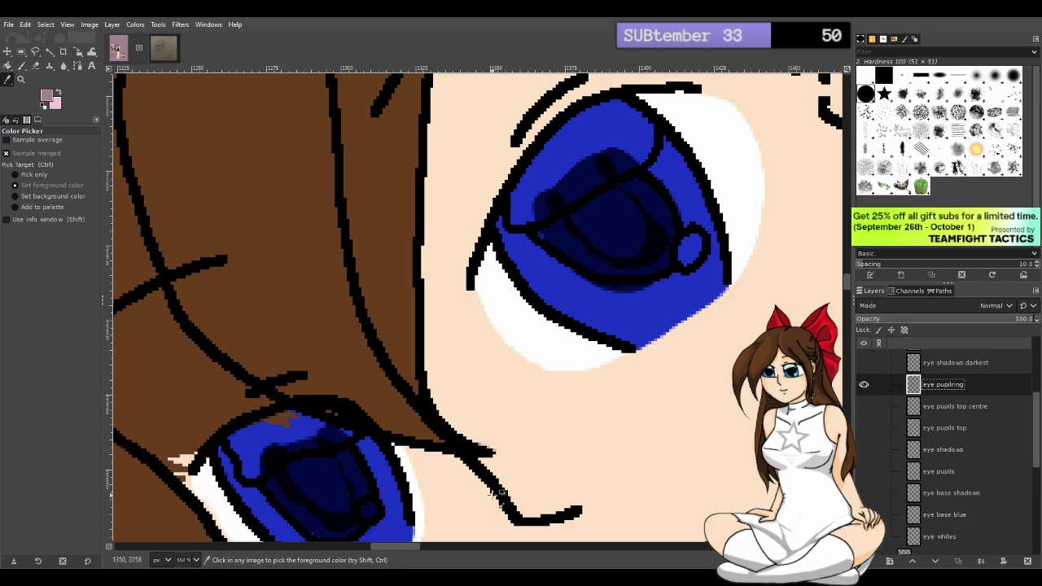
pyautogui.hotkey('shift', 'e')
pyautogui.moveTo(513, 208)
pyautogui.mouseDown()
pyautogui.moveTo(624, 139)
pyautogui.moveTo(616, 135)
pyautogui.mouseUp()
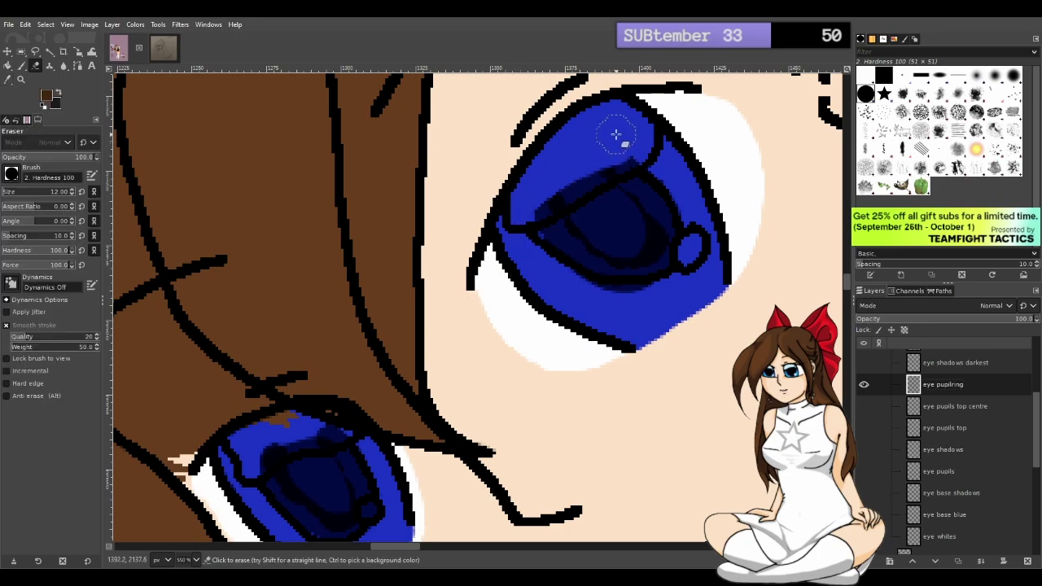
pyautogui.hotkey('ctrl', 'z')
pyautogui.moveTo(518, 189)
pyautogui.mouseDown()
pyautogui.moveTo(585, 154)
pyautogui.moveTo(594, 130)
pyautogui.moveTo(509, 211)
pyautogui.moveTo(521, 186)
pyautogui.moveTo(517, 215)
pyautogui.moveTo(533, 175)
pyautogui.moveTo(520, 201)
pyautogui.moveTo(543, 168)
pyautogui.moveTo(628, 135)
pyautogui.mouseUp()
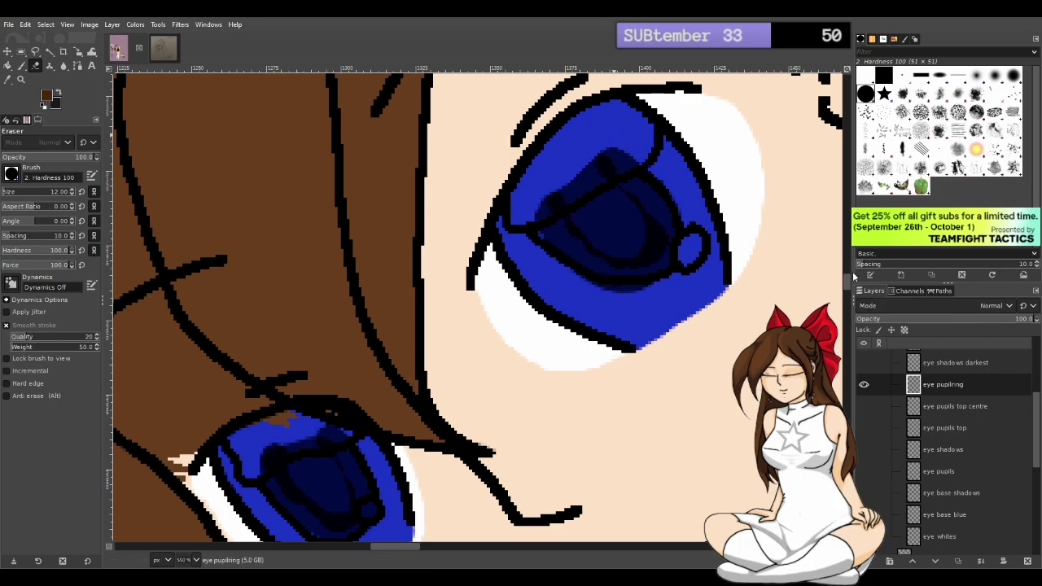
# Erase the top edge of the smaller eye's pupil on the eye pupilring layer with the size 12 Eraser
pyautogui.moveTo(847, 282); pyautogui.dragTo(845, 288)
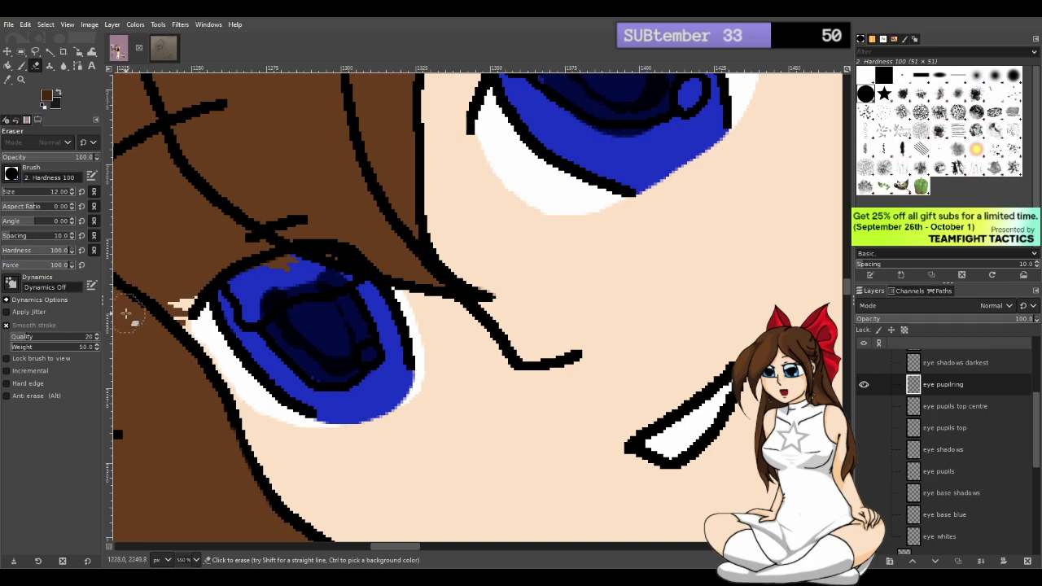
pyautogui.moveTo(252, 282)
pyautogui.mouseDown()
pyautogui.moveTo(340, 252)
pyautogui.moveTo(314, 255)
pyautogui.mouseUp()
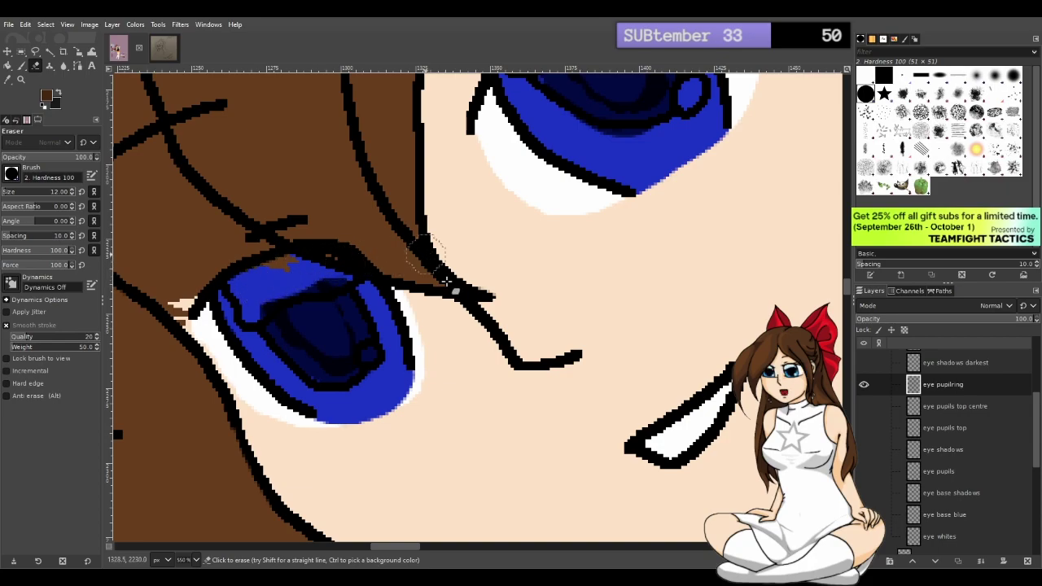
# Show the eye pupils top centre, eye pupils top, eye shadows, eye pupils, eye base shadows, eyelashes and eye shadows darkest layers again
pyautogui.click(864, 406)
pyautogui.click(864, 428)
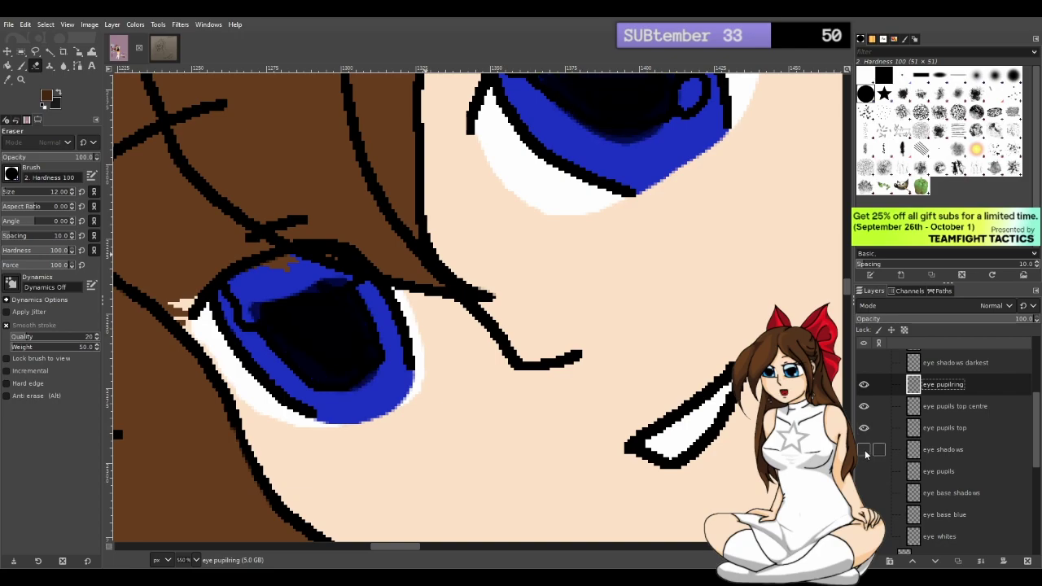
pyautogui.click(864, 449)
pyautogui.click(864, 471)
pyautogui.click(864, 492)
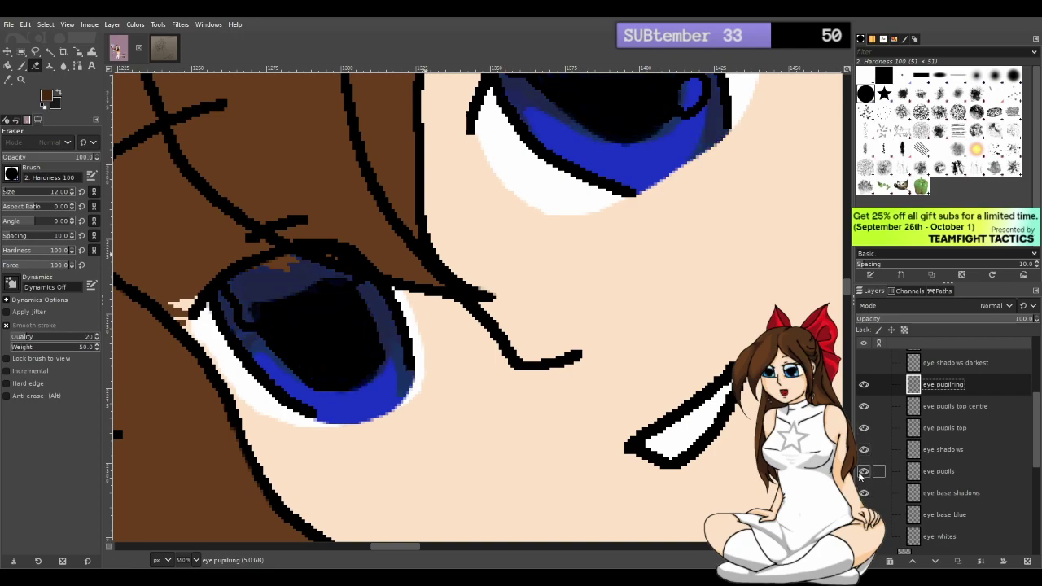
pyautogui.press('o')
pyautogui.scroll(1, 864, 407)
pyautogui.click(864, 370)
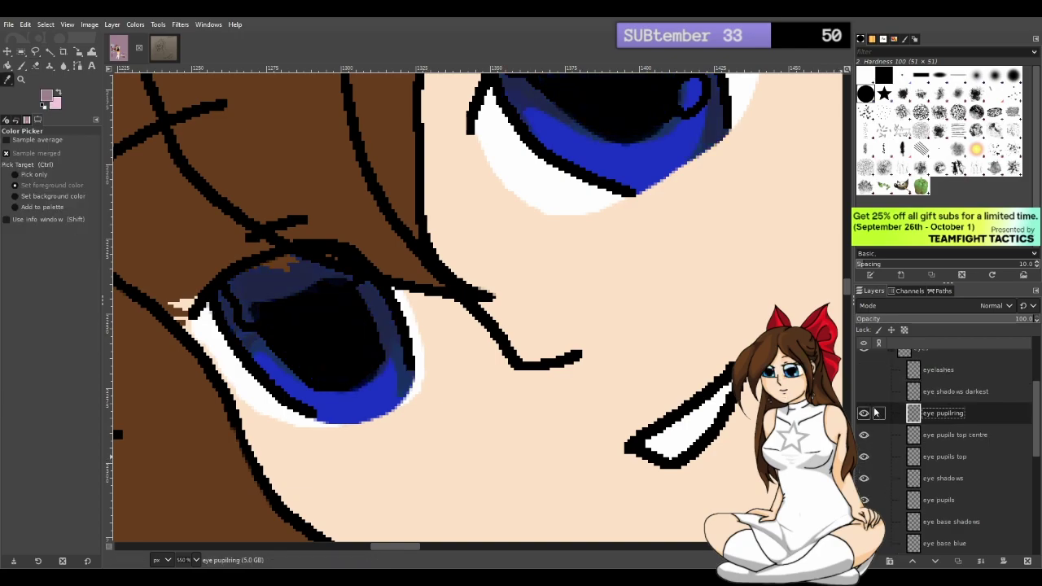
pyautogui.click(864, 392)
# Examine the whole figure from the eyes and earring down to the shoes, along with the colour swatches
pyautogui.scroll(-3, 491, 325)
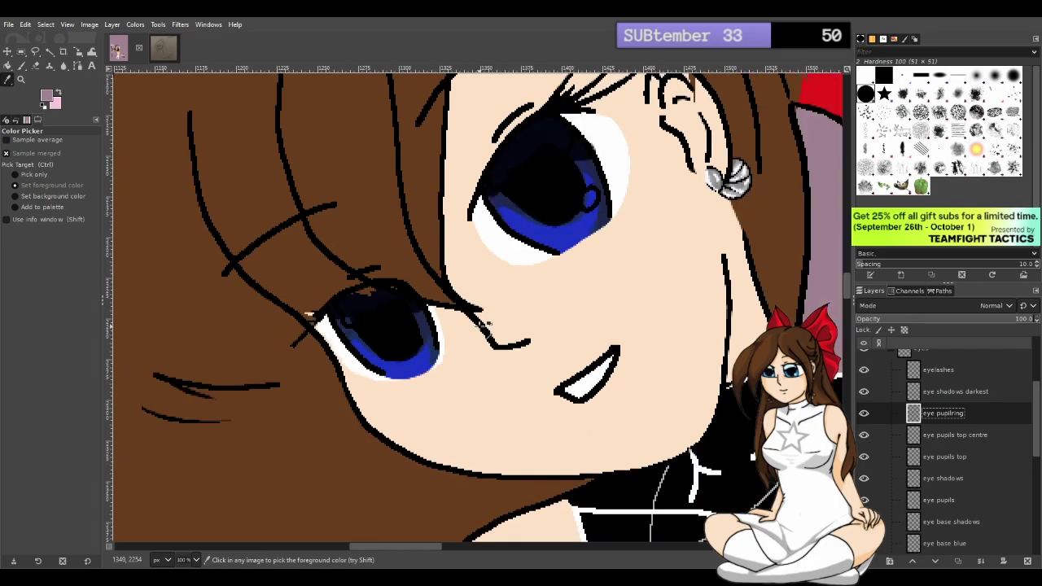
pyautogui.scroll(-2, 493, 317)
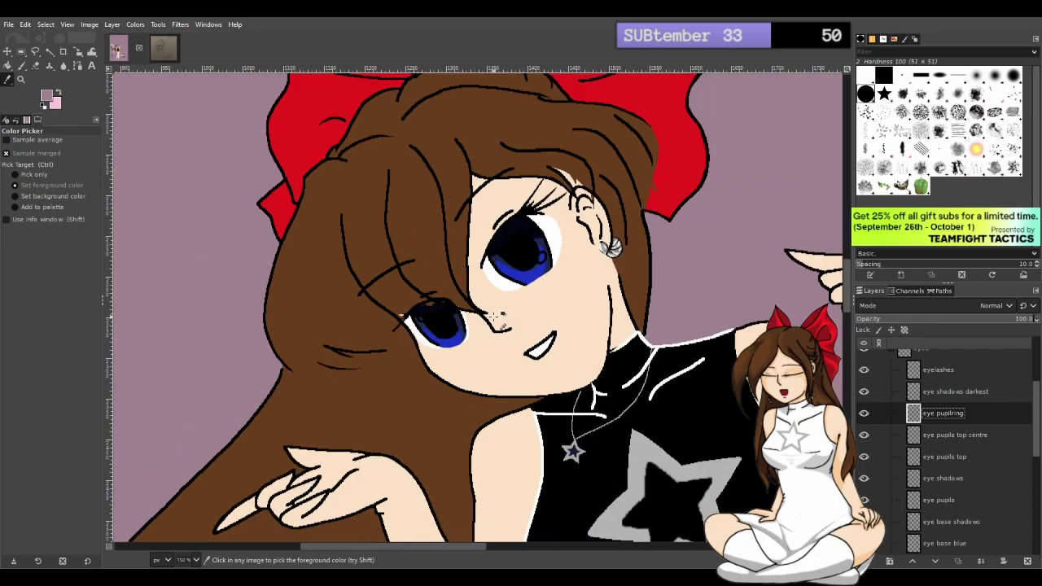
pyautogui.scroll(2, 554, 309)
pyautogui.scroll(3, 719, 160)
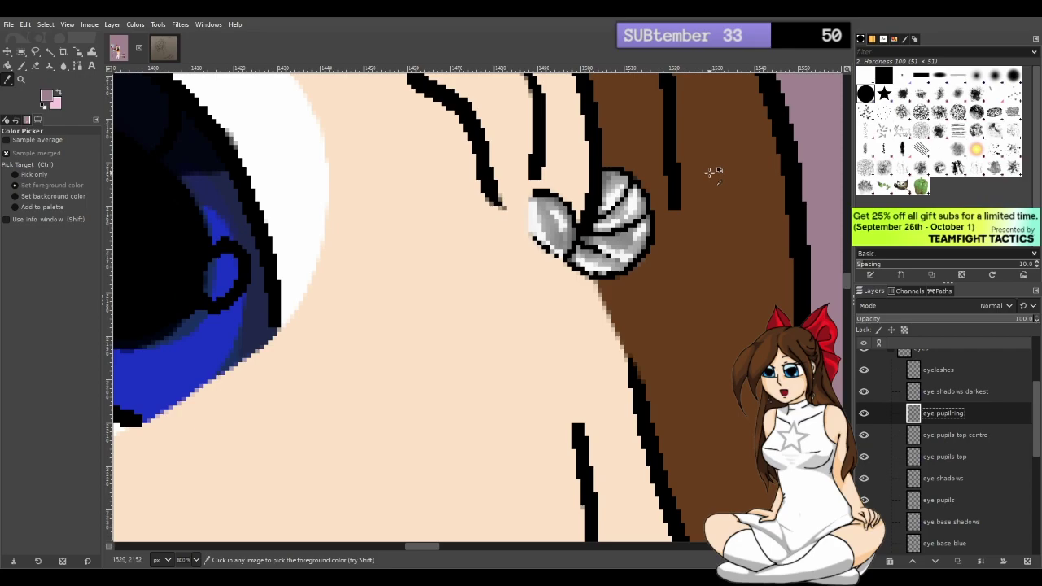
pyautogui.scroll(-5, 711, 172)
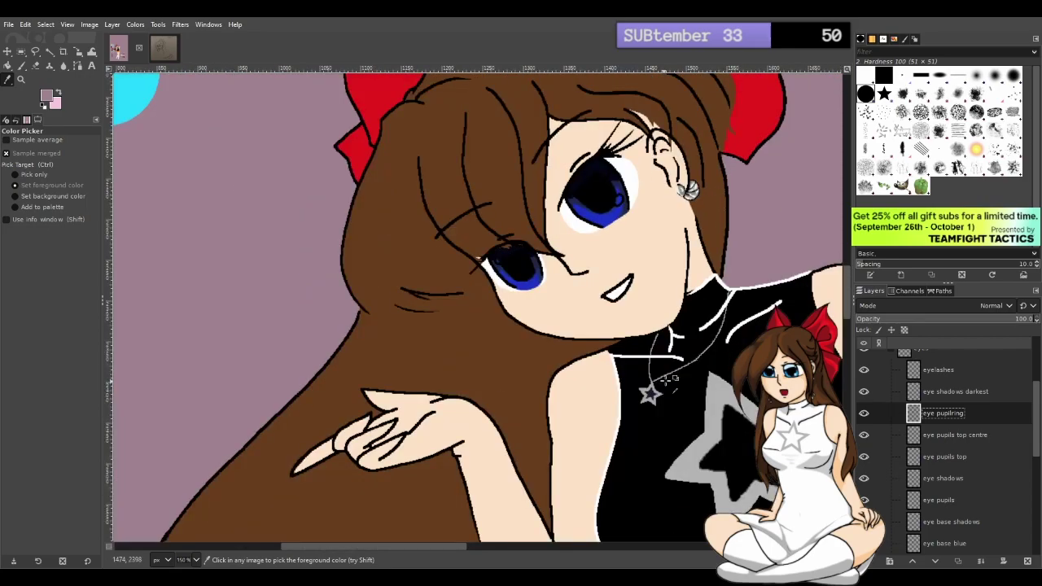
pyautogui.scroll(-2, 729, 345)
pyautogui.scroll(-2, 728, 346)
pyautogui.scroll(2, 733, 350)
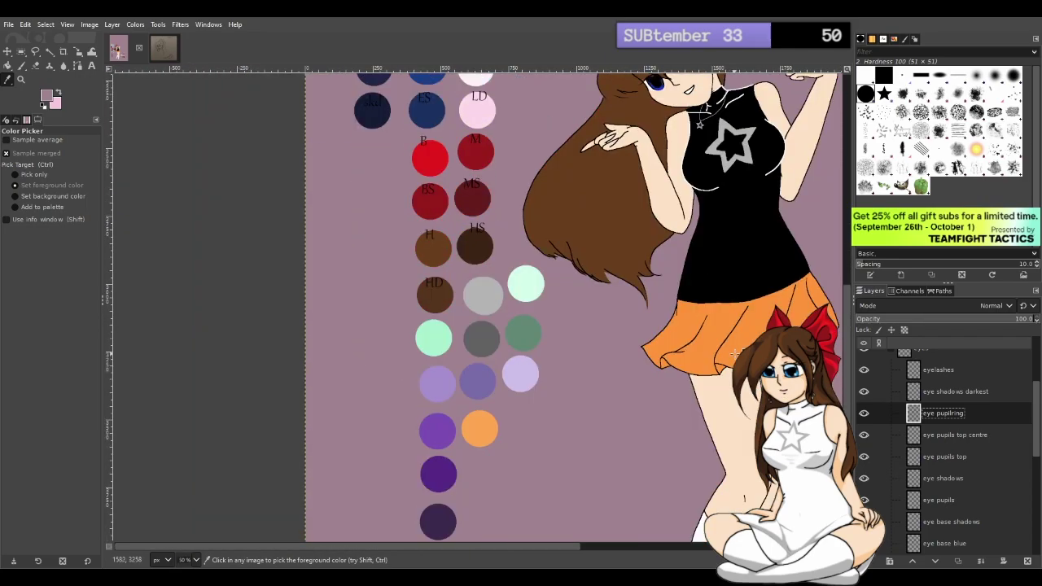
pyautogui.moveTo(422, 551); pyautogui.dragTo(456, 547)
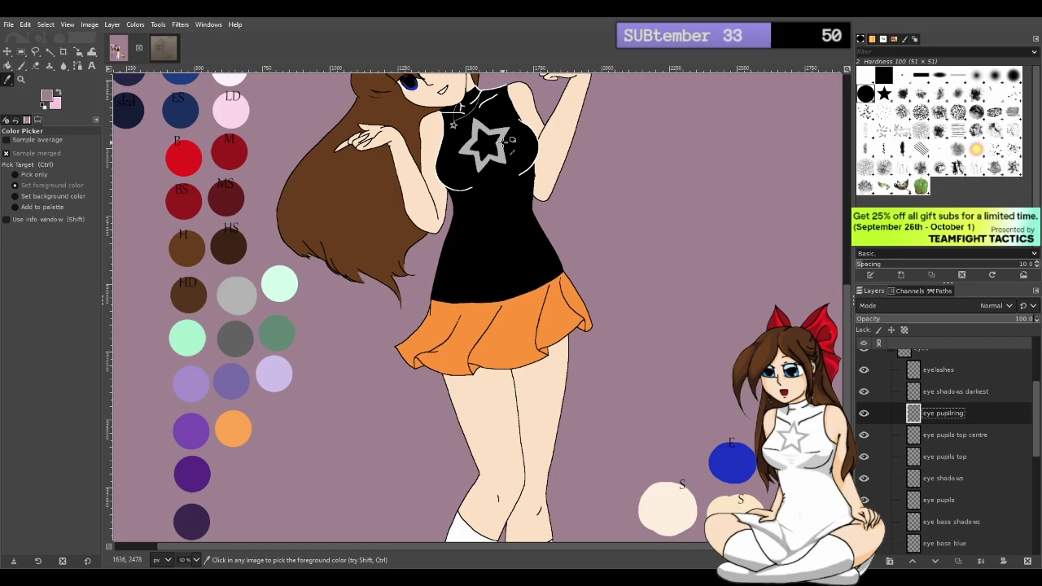
pyautogui.scroll(-5, 593, 322)
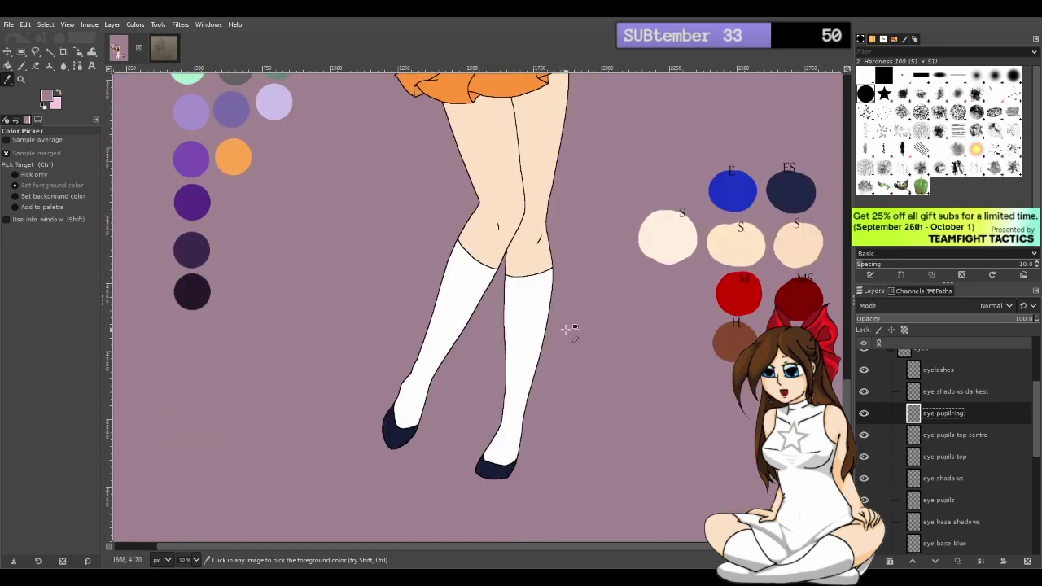
pyautogui.scroll(5, 568, 329)
pyautogui.scroll(2, 399, 209)
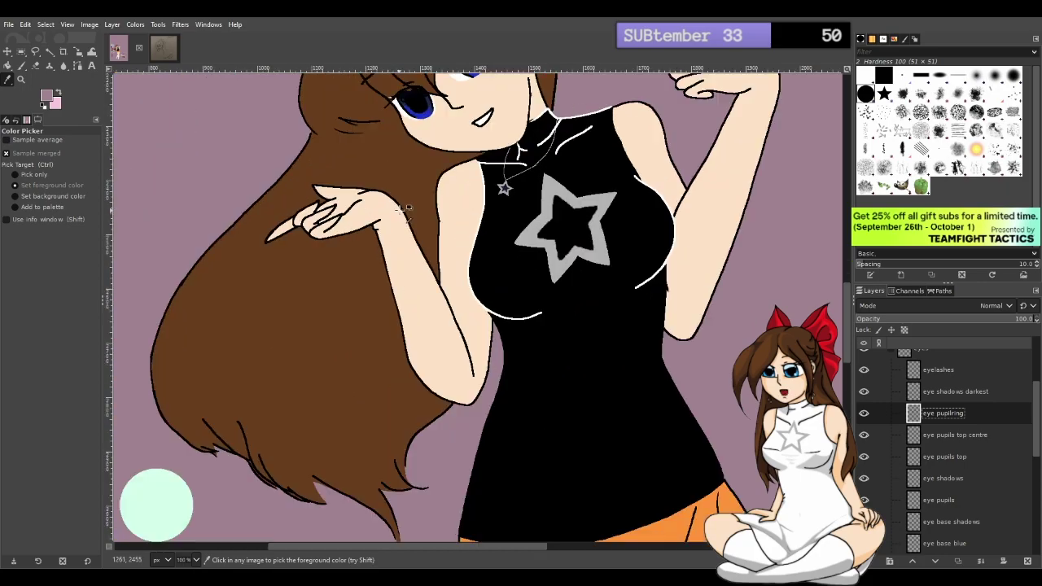
pyautogui.scroll(4, 405, 209)
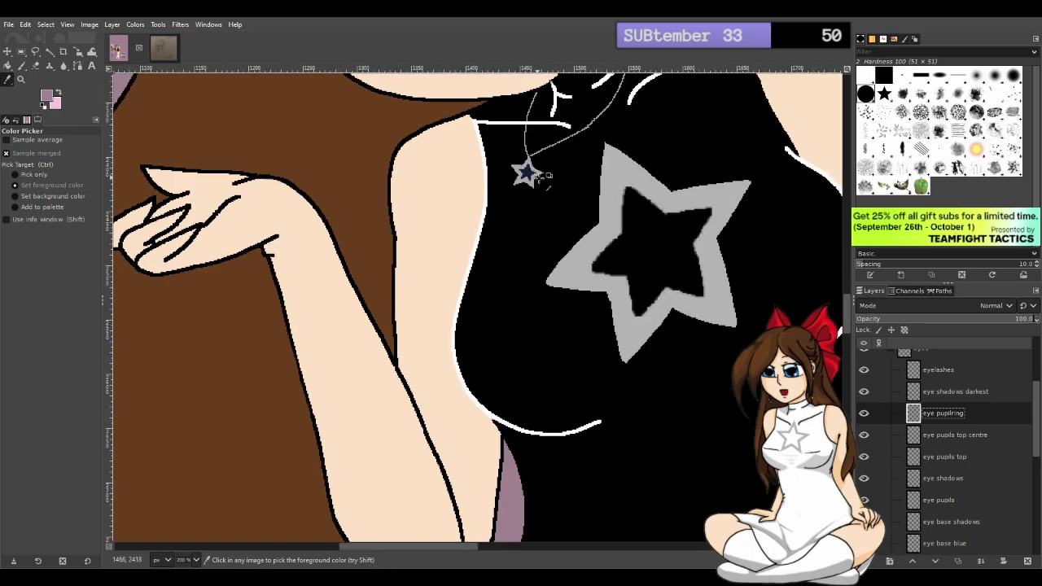
pyautogui.scroll(-4, 539, 174)
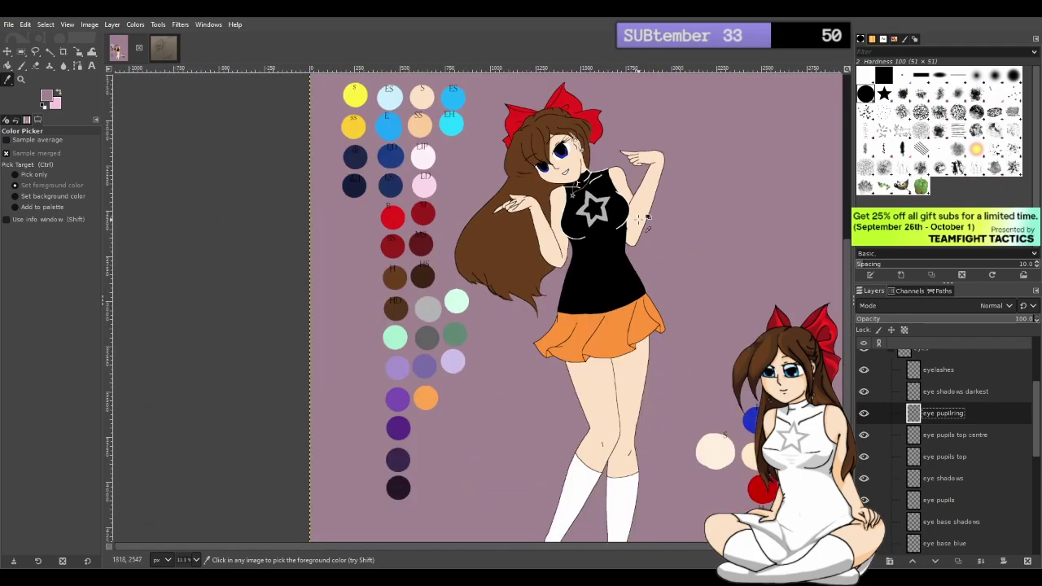
pyautogui.scroll(1, 646, 220)
pyautogui.scroll(-1, 648, 221)
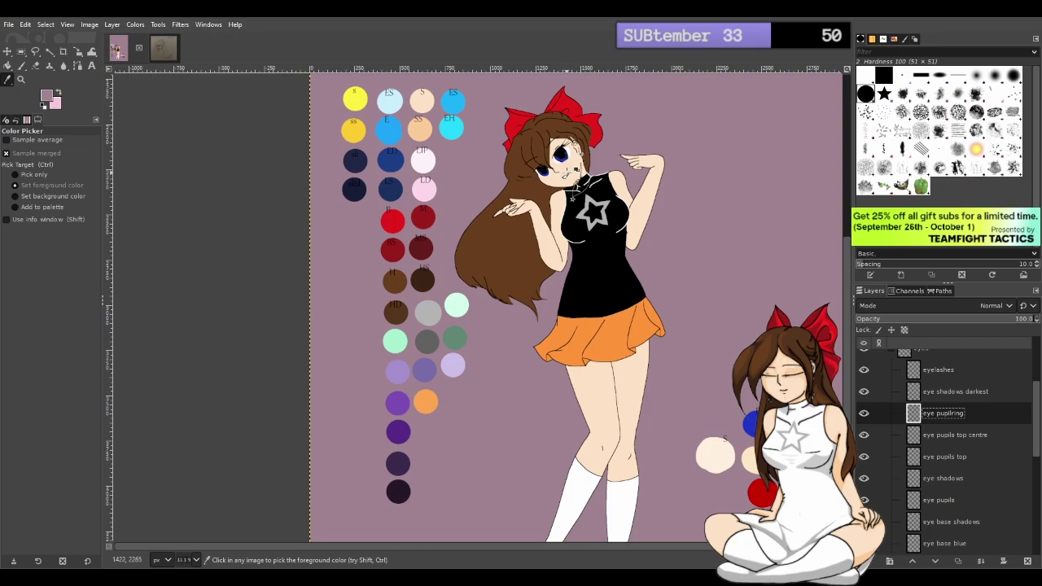
pyautogui.scroll(1, 559, 155)
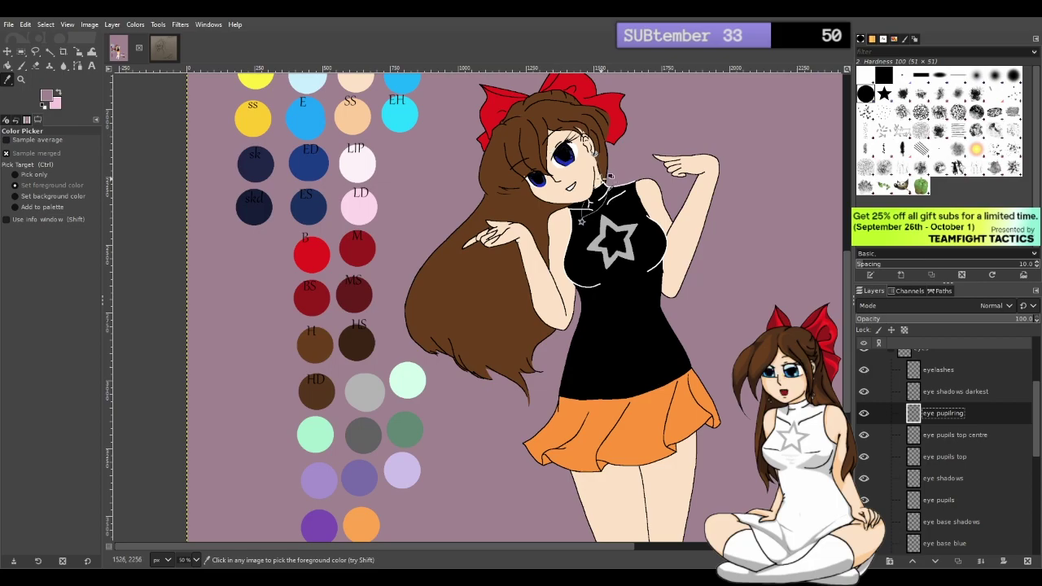
# Erase the dark shadow spilling past the larger eye's outer outline on the eye shadows darkest layer with the size 12 Eraser
pyautogui.keyDown('ctrl'); pyautogui.scroll(2, 609, 175); pyautogui.keyUp('ctrl')
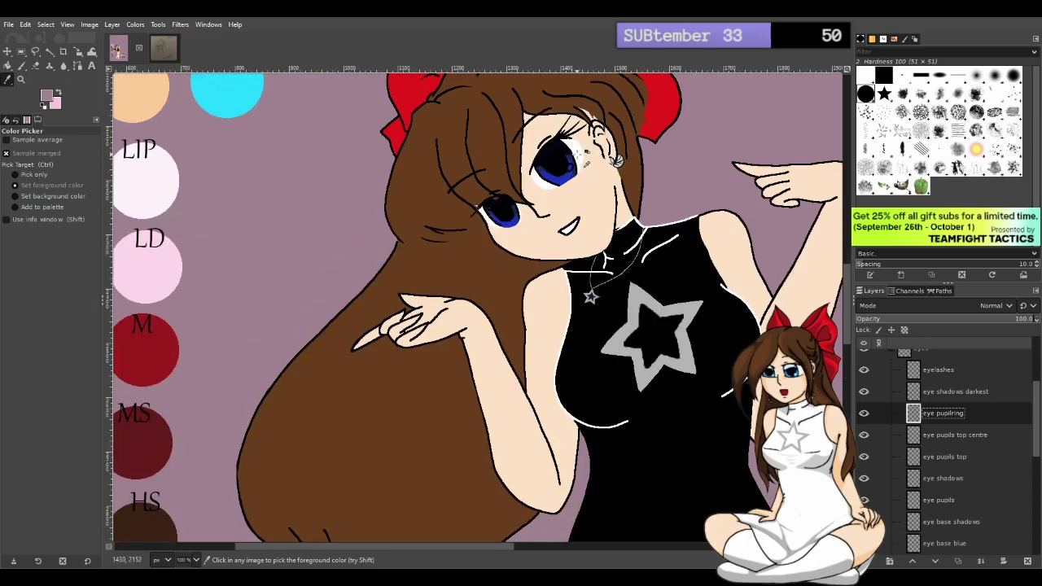
pyautogui.keyDown('ctrl'); pyautogui.scroll(1, 579, 155); pyautogui.keyUp('ctrl')
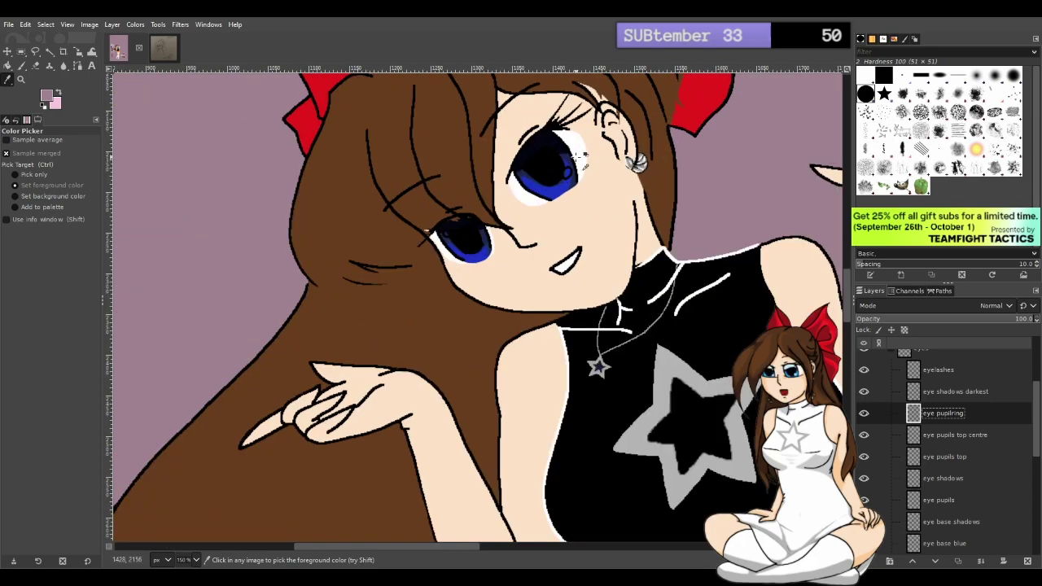
pyautogui.keyDown('ctrl'); pyautogui.scroll(1, 585, 158); pyautogui.keyUp('ctrl')
pyautogui.keyDown('ctrl'); pyautogui.scroll(-1, 587, 167); pyautogui.keyUp('ctrl')
pyautogui.keyDown('ctrl'); pyautogui.scroll(2, 581, 166); pyautogui.keyUp('ctrl')
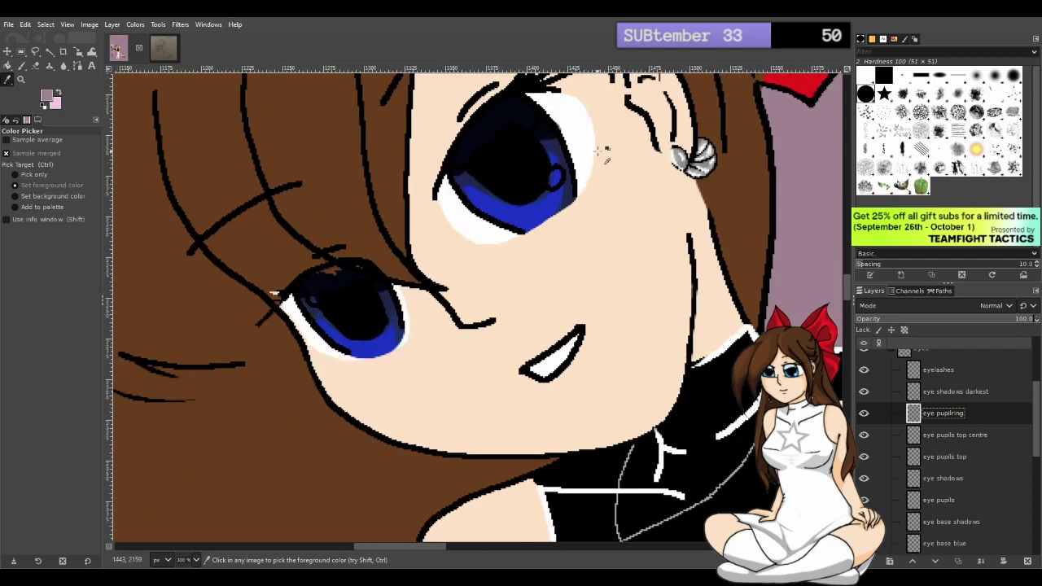
pyautogui.keyDown('ctrl'); pyautogui.scroll(1, 595, 156); pyautogui.keyUp('ctrl')
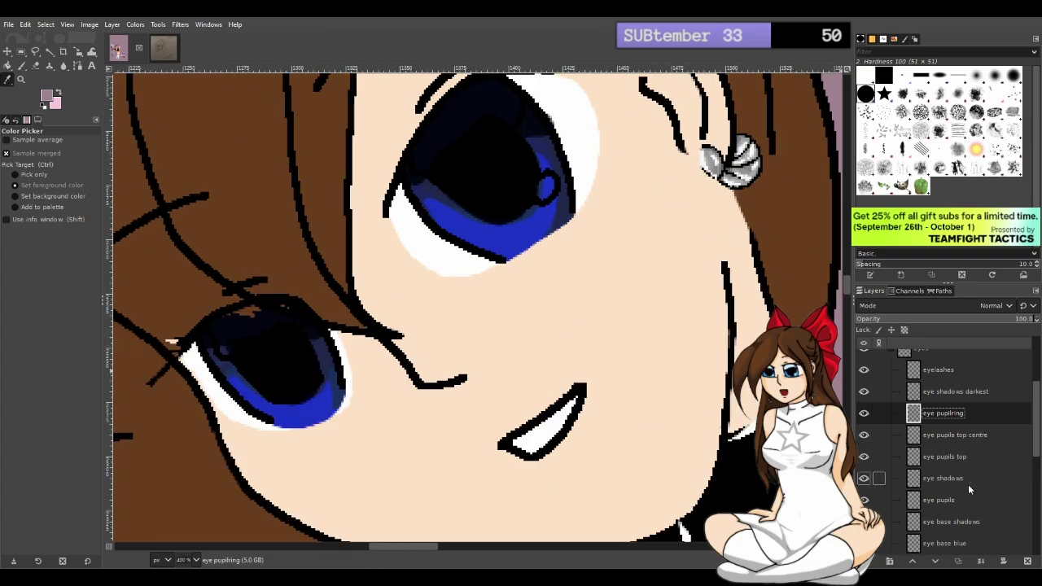
pyautogui.click(947, 393)
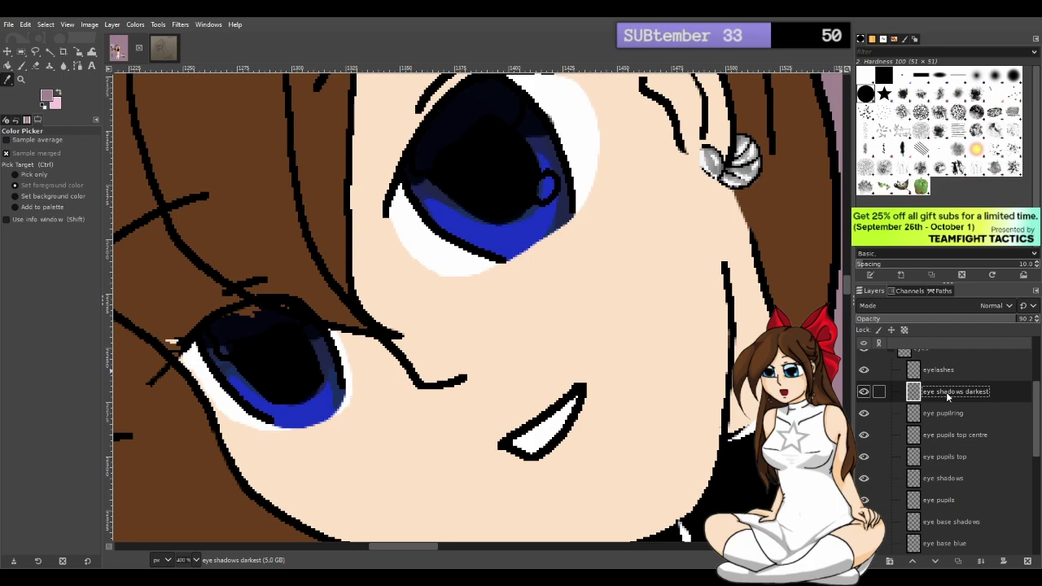
pyautogui.hotkey('shift', 'e')
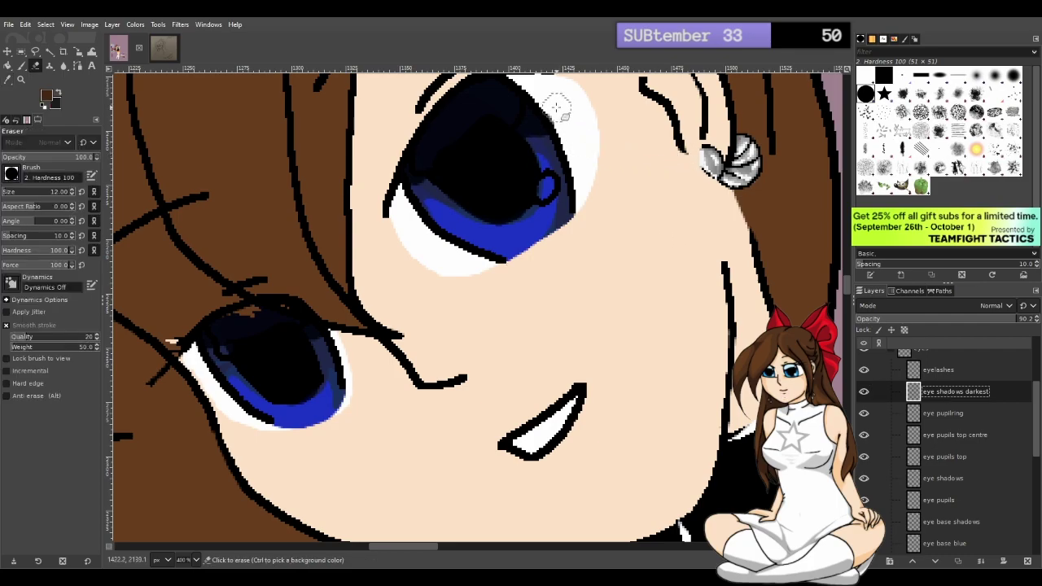
pyautogui.click(572, 135)
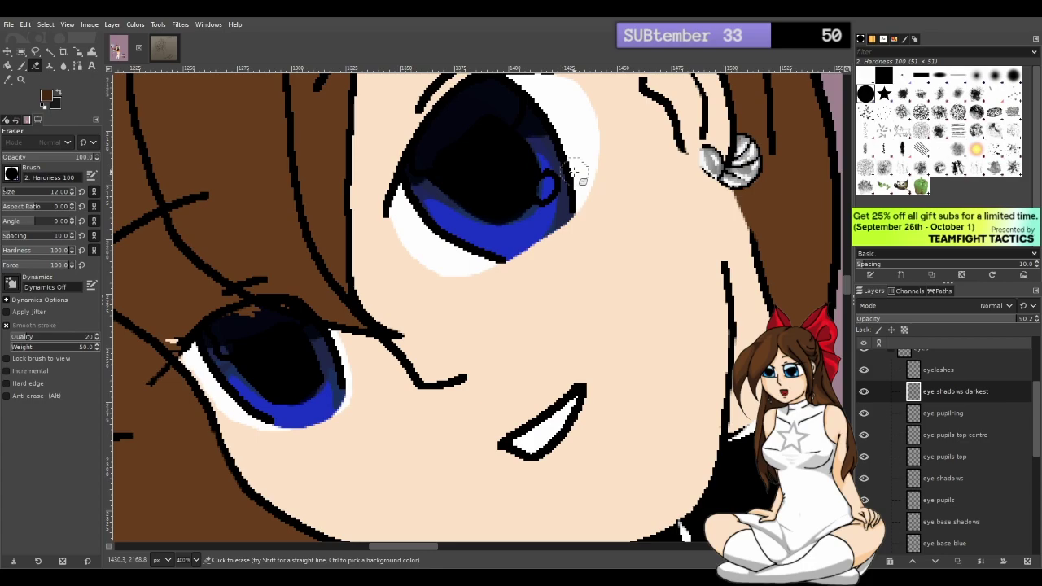
# Save the image under its existing file name
pyautogui.press('o')
pyautogui.click(12, 27)
pyautogui.click(33, 135)
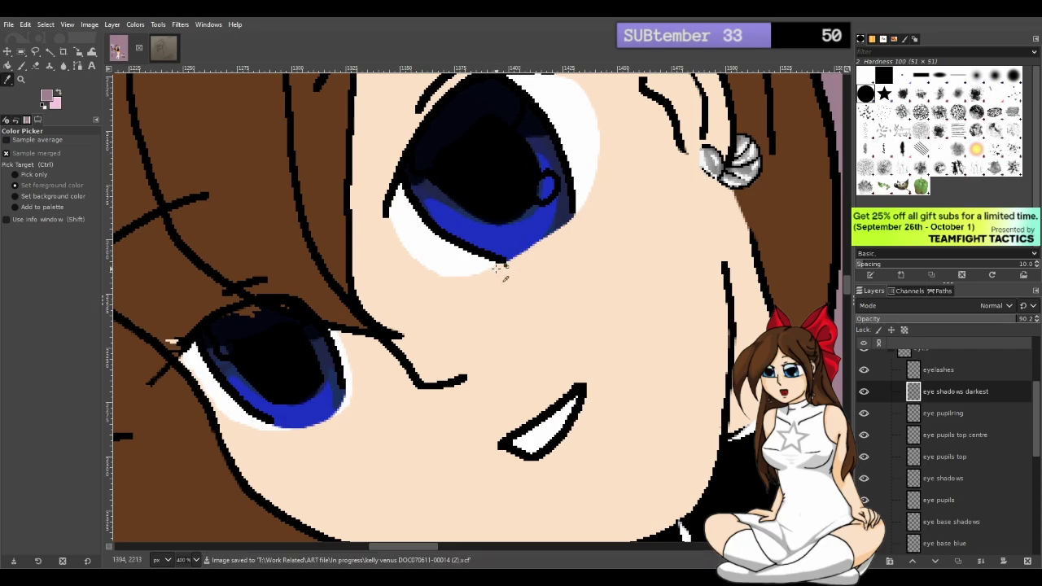
# Add a layer named eye light base directly above the eye shadows darkest layer
pyautogui.scroll(-2, 573, 218)
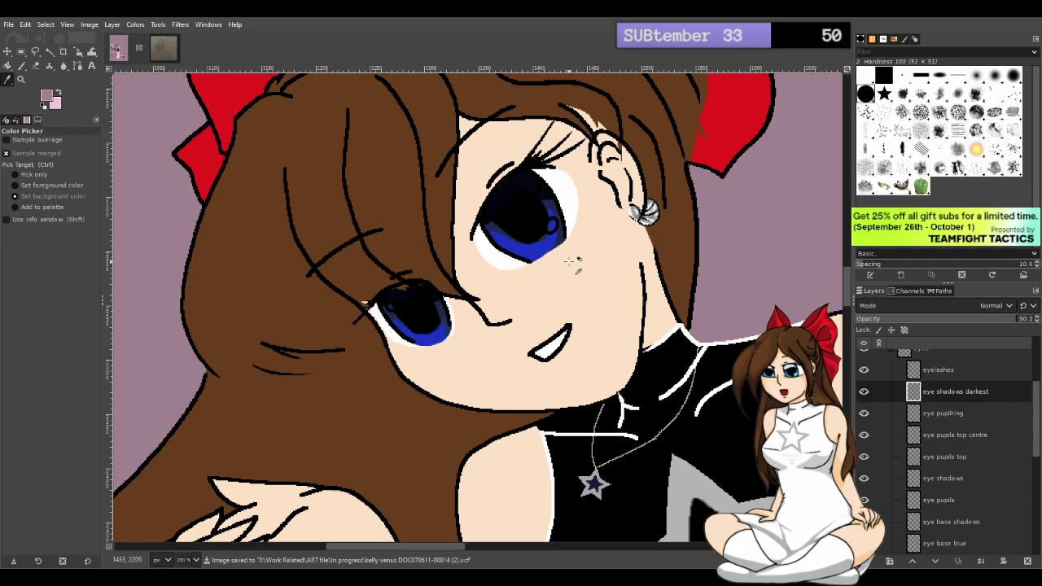
pyautogui.scroll(1, 573, 261)
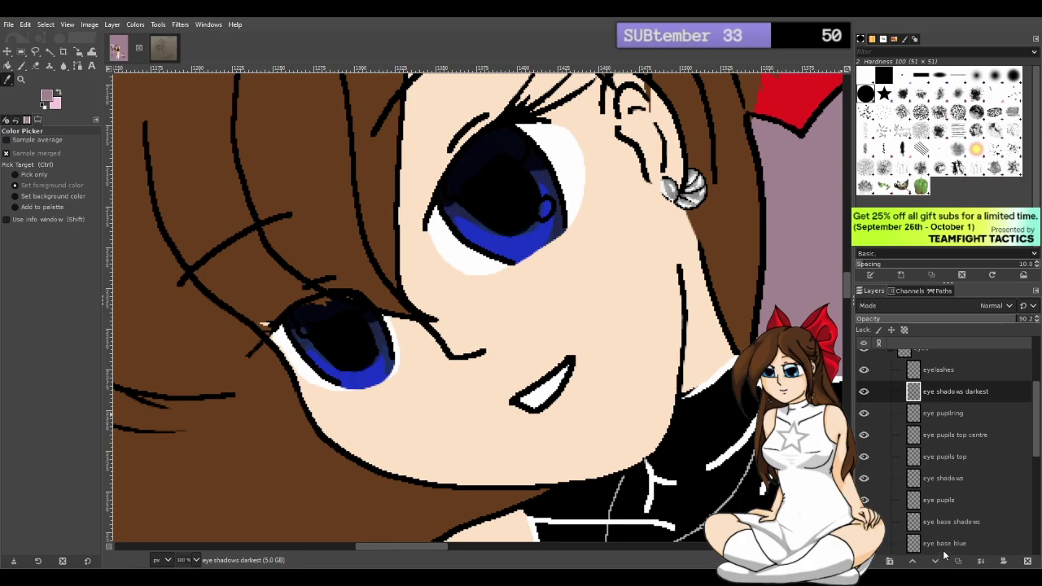
pyautogui.click(889, 560)
pyautogui.write('eye light')
pyautogui.press('Return')
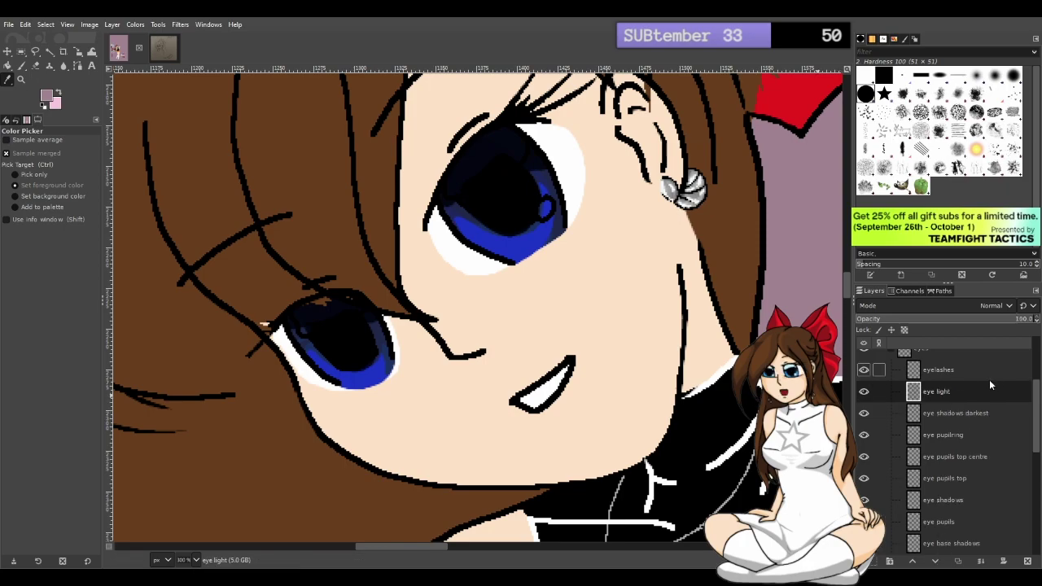
pyautogui.doubleClick(959, 393)
pyautogui.click(958, 390)
pyautogui.write('base')
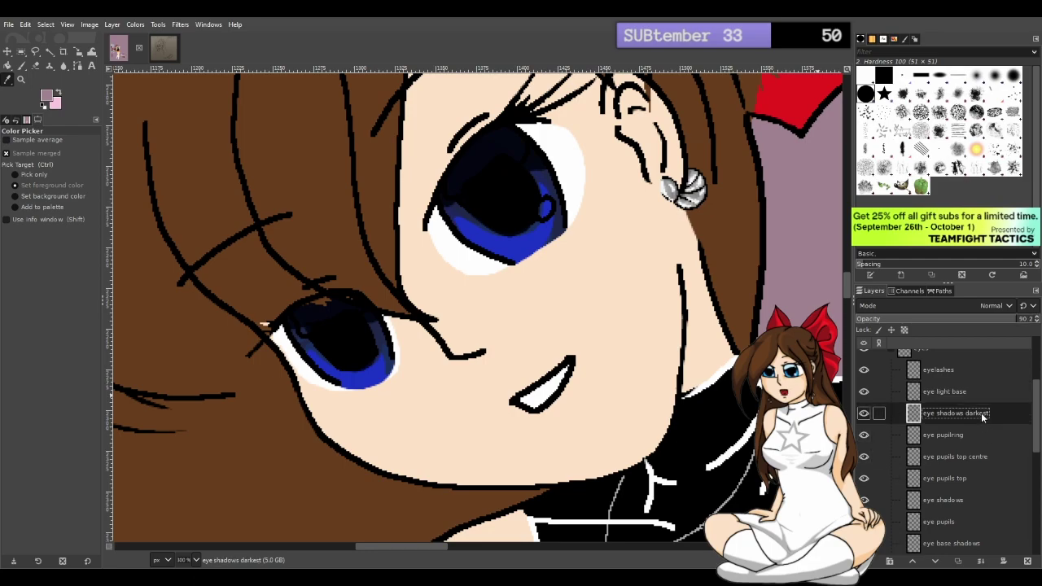
pyautogui.scroll(-2, 475, 367)
pyautogui.scroll(-3, 475, 366)
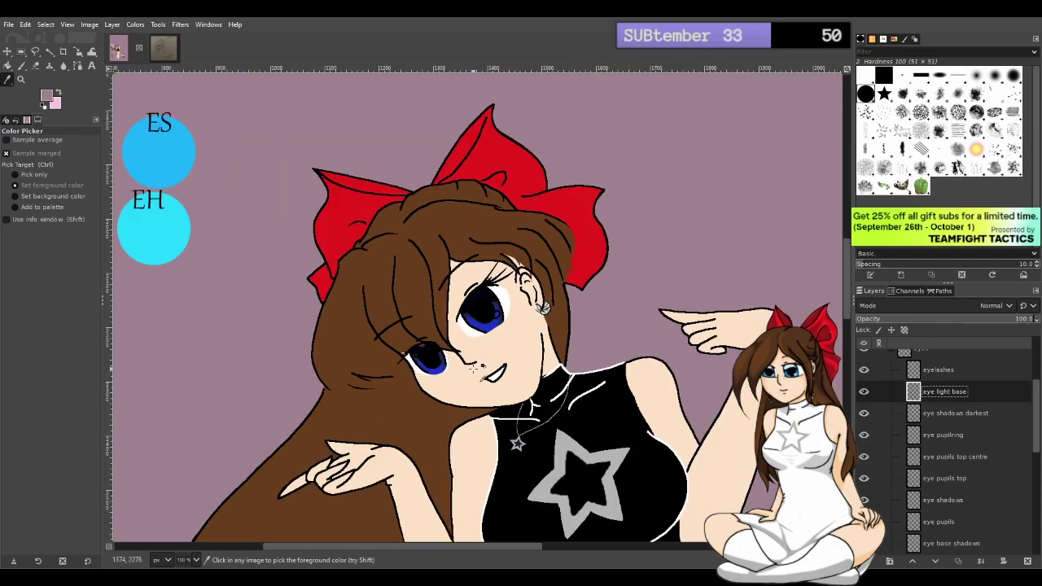
# Sample the light blue E swatch as the foreground colour and choose the size 8 Paintbrush for the eye light base layer
pyautogui.scroll(-3, 474, 367)
pyautogui.scroll(3, 475, 366)
pyautogui.scroll(5, 475, 366)
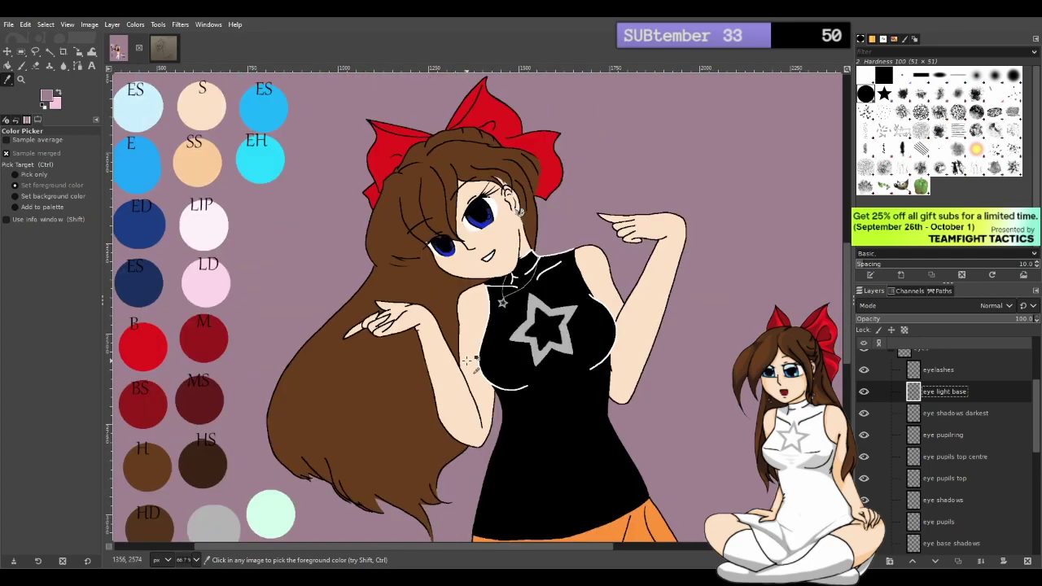
pyautogui.hotkey('shift', 'e')
pyautogui.press('d')
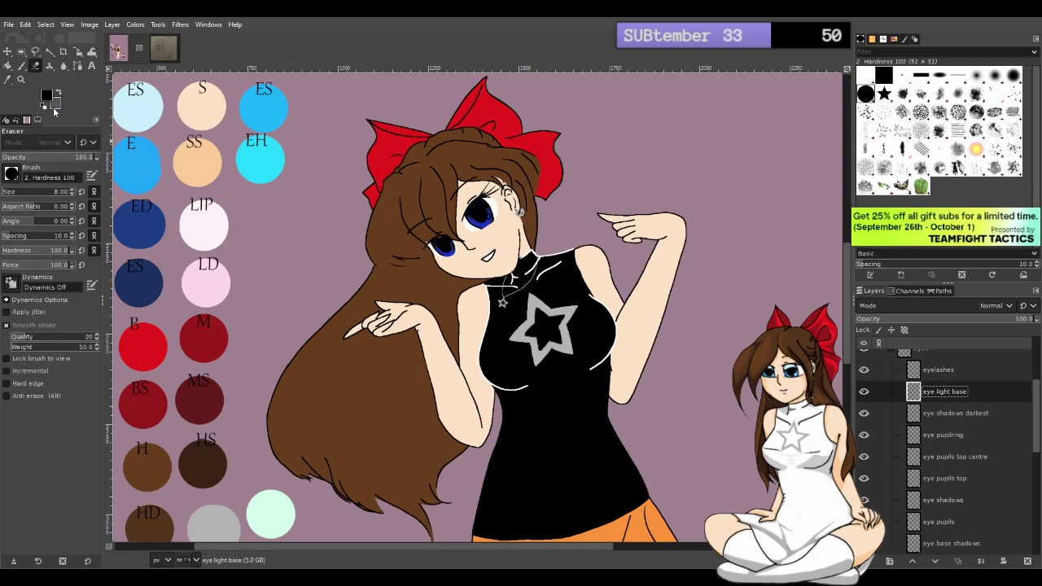
pyautogui.click(8, 80)
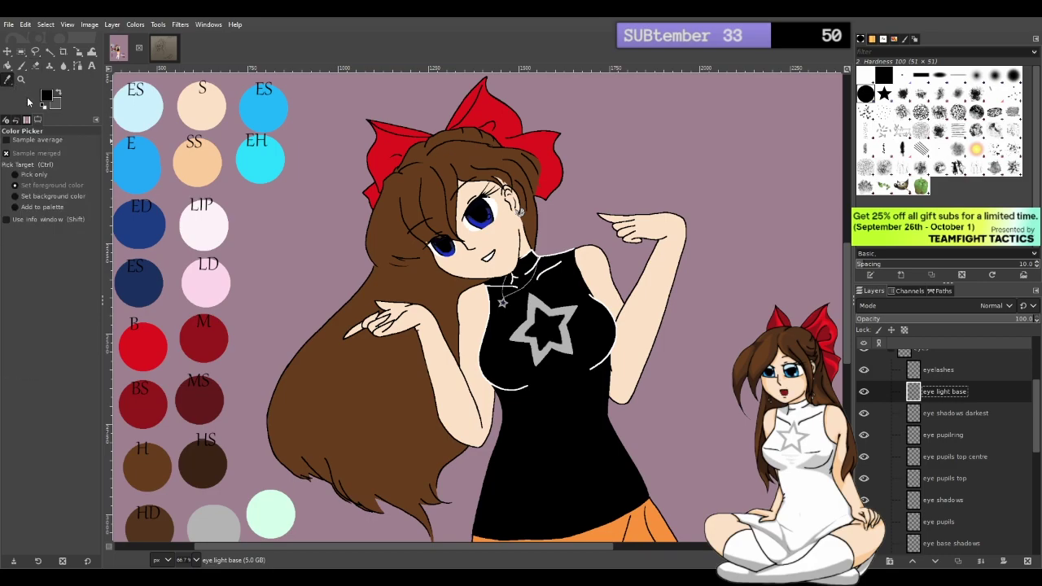
pyautogui.click(150, 151)
pyautogui.scroll(3, 488, 228)
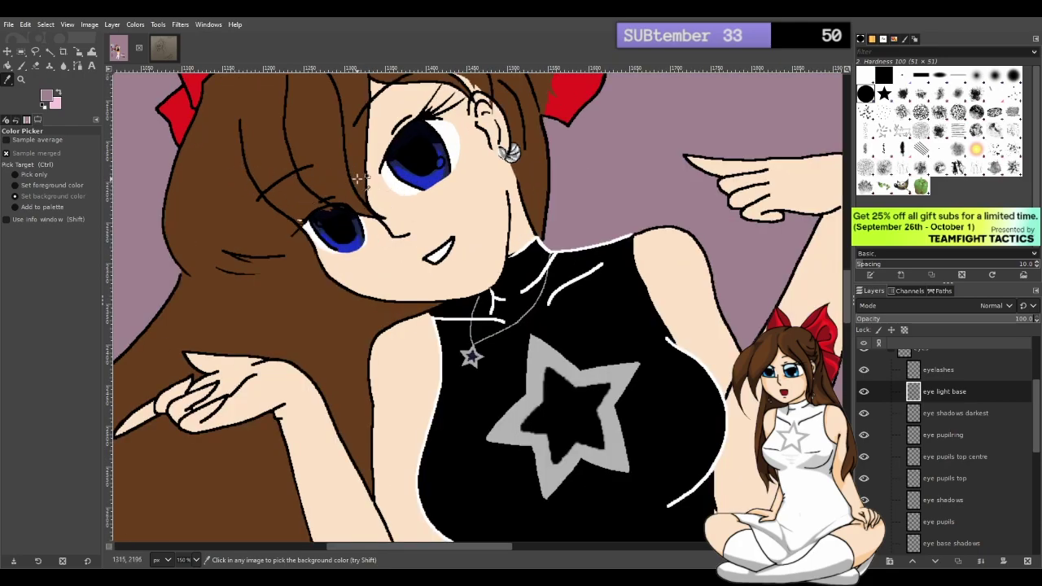
pyautogui.scroll(2, 435, 157)
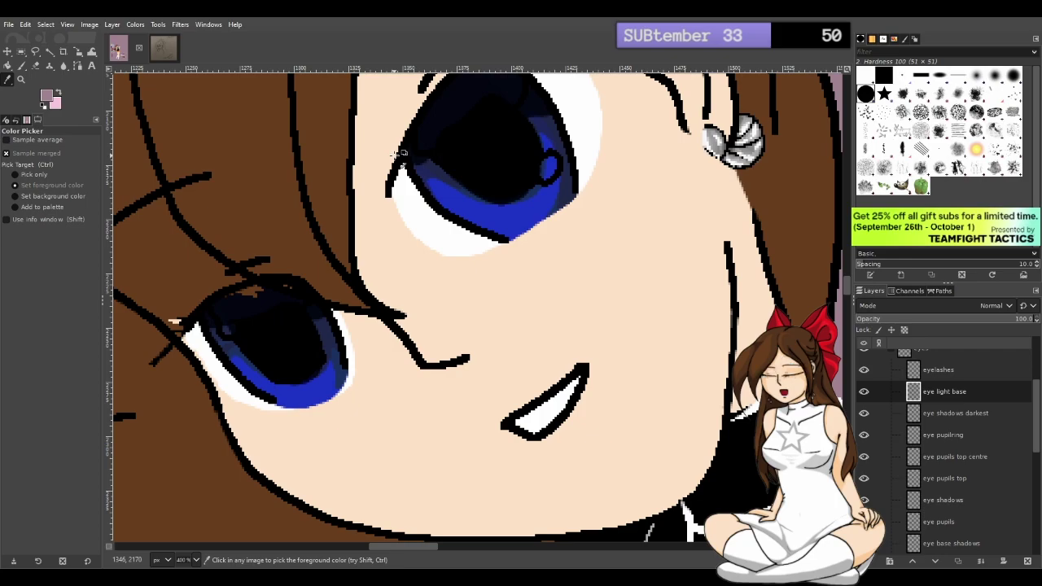
pyautogui.click(493, 199)
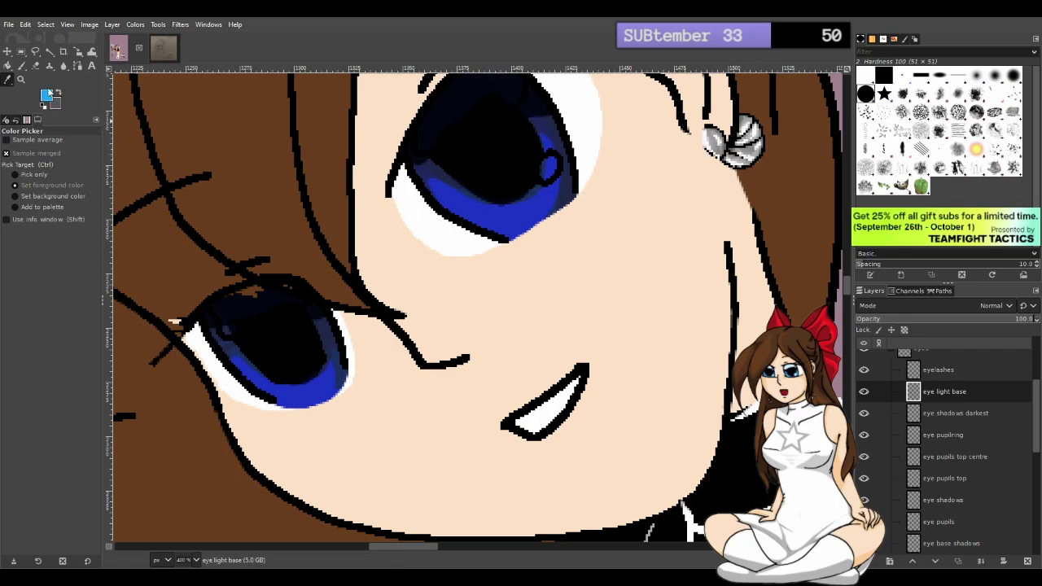
pyautogui.click(22, 67)
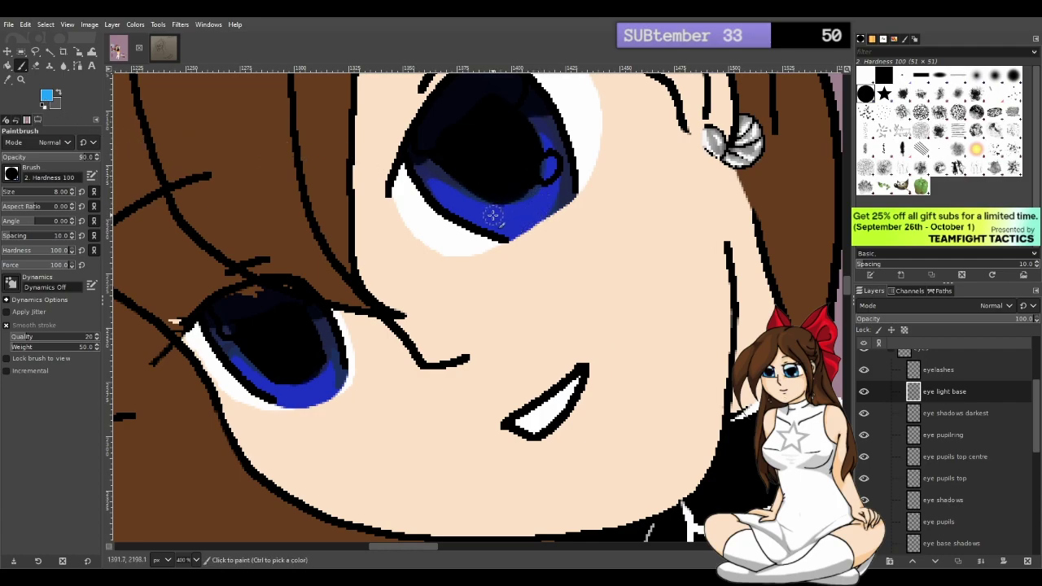
pyautogui.scroll(2, 830, 283)
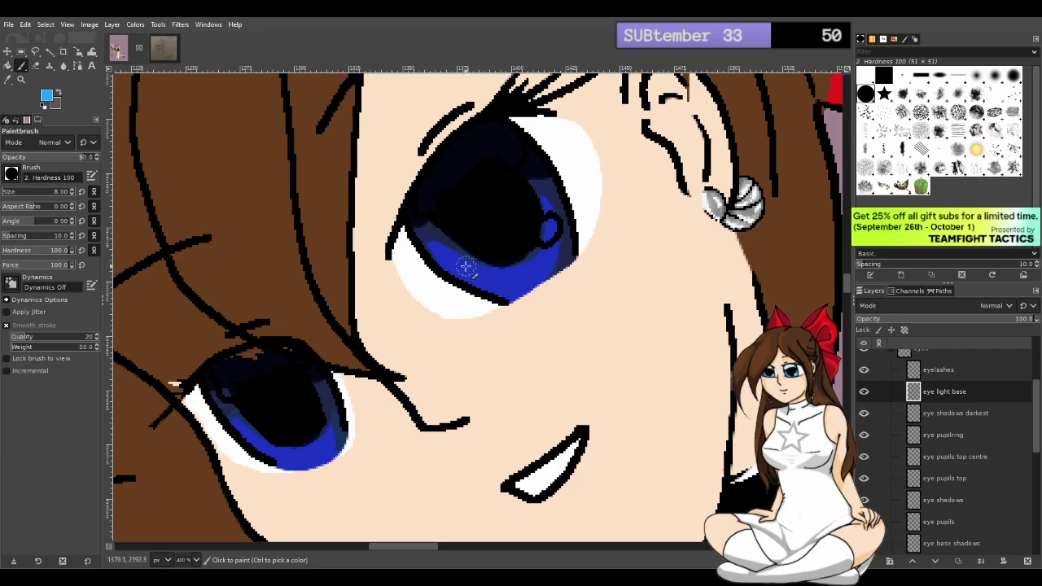
pyautogui.moveTo(450, 259)
pyautogui.mouseDown()
pyautogui.moveTo(525, 272)
pyautogui.moveTo(549, 259)
pyautogui.mouseUp()
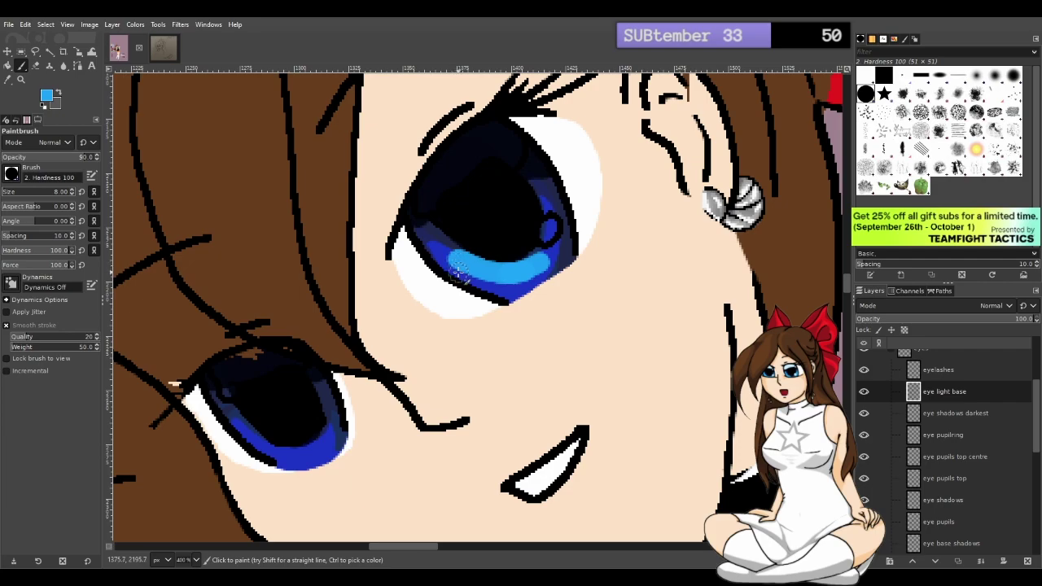
pyautogui.hotkey('ctrl', 'z')
pyautogui.hotkey('ctrl', 'z')
# Paint light blue crescents along the lower part of both irises with the size 8 Paintbrush
pyautogui.moveTo(457, 269)
pyautogui.mouseDown()
pyautogui.moveTo(493, 289)
pyautogui.moveTo(517, 285)
pyautogui.moveTo(480, 295)
pyautogui.moveTo(448, 275)
pyautogui.moveTo(511, 286)
pyautogui.moveTo(559, 275)
pyautogui.moveTo(549, 279)
pyautogui.mouseUp()
pyautogui.hotkey('ctrl', 'z')
pyautogui.moveTo(281, 466)
pyautogui.mouseDown()
pyautogui.moveTo(253, 452)
pyautogui.moveTo(326, 472)
pyautogui.moveTo(289, 470)
pyautogui.moveTo(249, 448)
pyautogui.moveTo(321, 468)
pyautogui.moveTo(303, 455)
pyautogui.mouseUp()
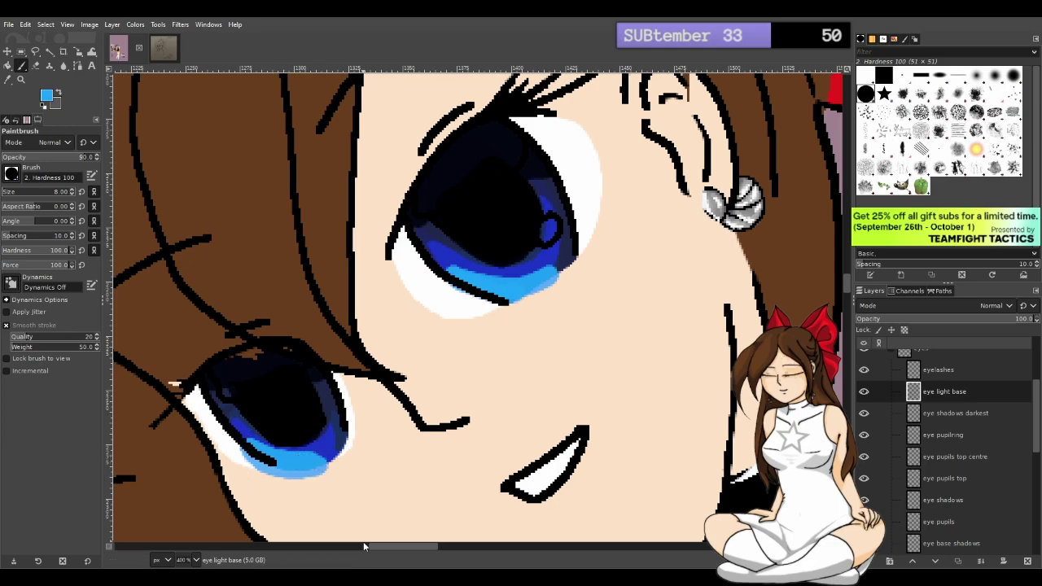
pyautogui.moveTo(288, 424)
pyautogui.mouseDown()
pyautogui.moveTo(318, 444)
pyautogui.moveTo(317, 459)
pyautogui.moveTo(268, 461)
pyautogui.mouseUp()
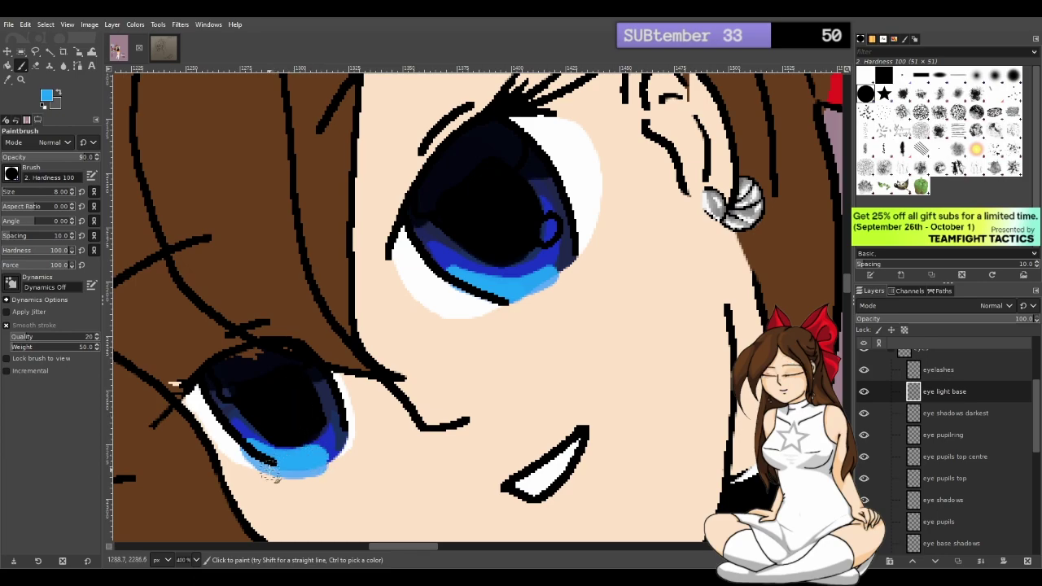
# Erase the light blue spilling past the smaller eye's lower outline with the size 12 Eraser
pyautogui.keyDown('ctrl'); pyautogui.click(298, 321); pyautogui.keyUp('ctrl')
pyautogui.hotkey('shift', 'e')
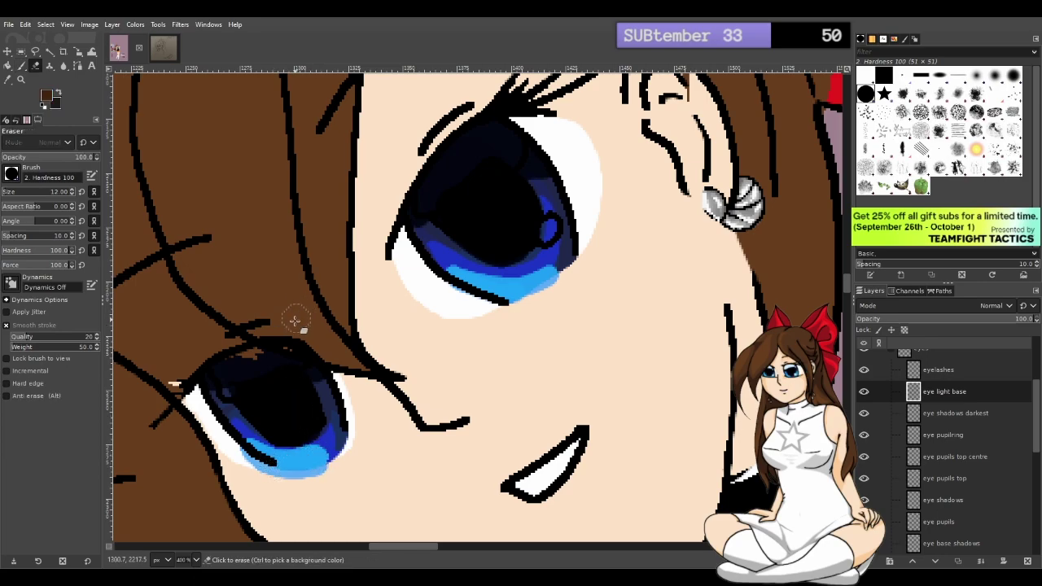
pyautogui.moveTo(240, 458)
pyautogui.mouseDown()
pyautogui.moveTo(298, 489)
pyautogui.moveTo(254, 479)
pyautogui.moveTo(228, 453)
pyautogui.moveTo(235, 459)
pyautogui.mouseUp()
pyautogui.moveTo(274, 486)
pyautogui.mouseDown()
pyautogui.moveTo(311, 485)
pyautogui.moveTo(340, 472)
pyautogui.moveTo(289, 493)
pyautogui.moveTo(290, 483)
pyautogui.moveTo(272, 483)
pyautogui.moveTo(339, 473)
pyautogui.moveTo(349, 458)
pyautogui.moveTo(257, 425)
pyautogui.moveTo(309, 432)
pyautogui.mouseUp()
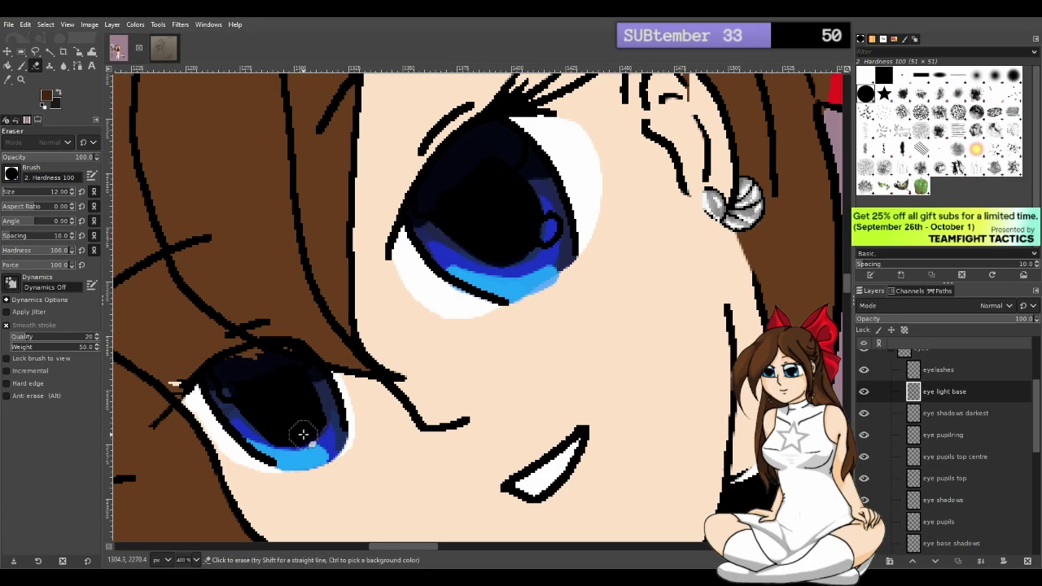
# Erase the light blue spill below the larger eye and trim the upper edge of its crescent under the pupil
pyautogui.press('ctrl')
pyautogui.moveTo(445, 292)
pyautogui.mouseDown()
pyautogui.moveTo(519, 320)
pyautogui.moveTo(576, 268)
pyautogui.moveTo(533, 309)
pyautogui.mouseUp()
pyautogui.hotkey('ctrl', 'z')
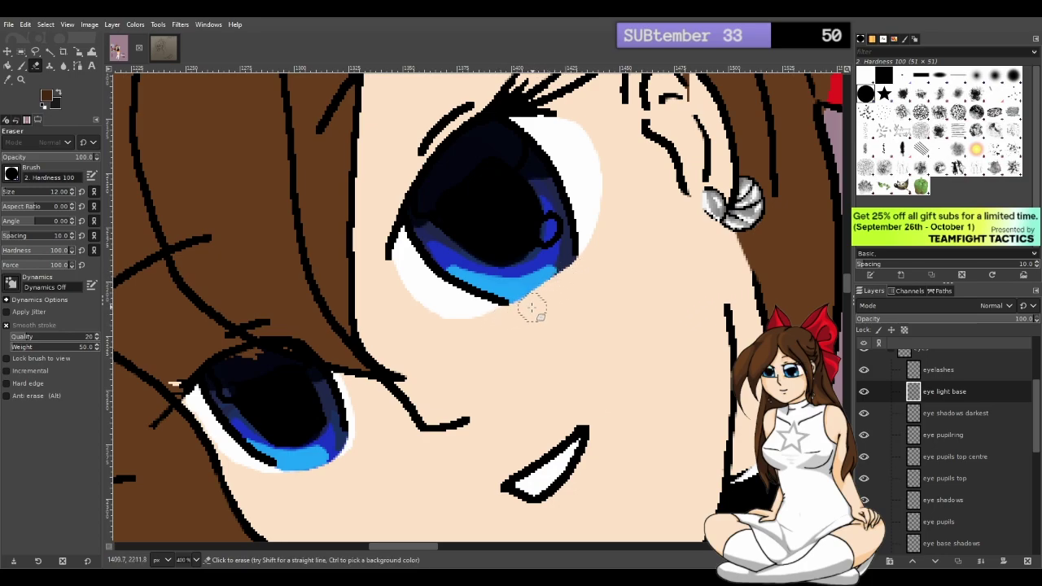
pyautogui.moveTo(511, 318); pyautogui.dragTo(518, 313)
pyautogui.moveTo(453, 249)
pyautogui.mouseDown()
pyautogui.moveTo(492, 260)
pyautogui.moveTo(477, 258)
pyautogui.moveTo(516, 258)
pyautogui.moveTo(474, 257)
pyautogui.moveTo(562, 244)
pyautogui.moveTo(573, 271)
pyautogui.moveTo(560, 274)
pyautogui.moveTo(574, 266)
pyautogui.moveTo(556, 252)
pyautogui.moveTo(519, 261)
pyautogui.moveTo(546, 255)
pyautogui.mouseUp()
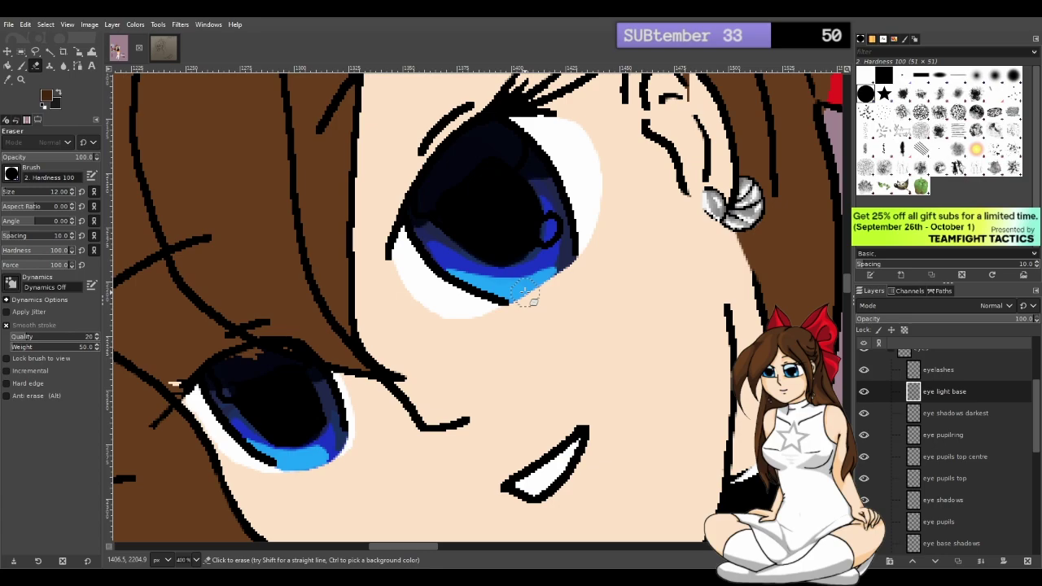
# Thicken the outer end of the larger eye's light blue crescent with the size 8 Paintbrush and erase the overspill along the eye's edge
pyautogui.press('p')
pyautogui.keyDown('ctrl'); pyautogui.click(523, 287); pyautogui.keyUp('ctrl')
pyautogui.moveTo(534, 282)
pyautogui.mouseDown()
pyautogui.moveTo(480, 282)
pyautogui.moveTo(534, 281)
pyautogui.moveTo(499, 282)
pyautogui.moveTo(530, 286)
pyautogui.mouseUp()
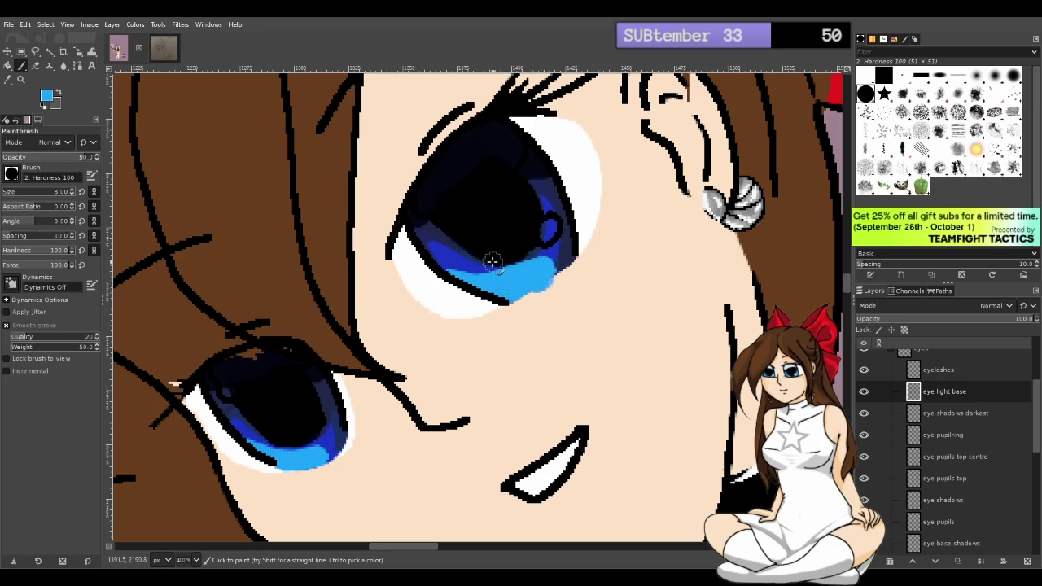
pyautogui.hotkey('shift', 'e')
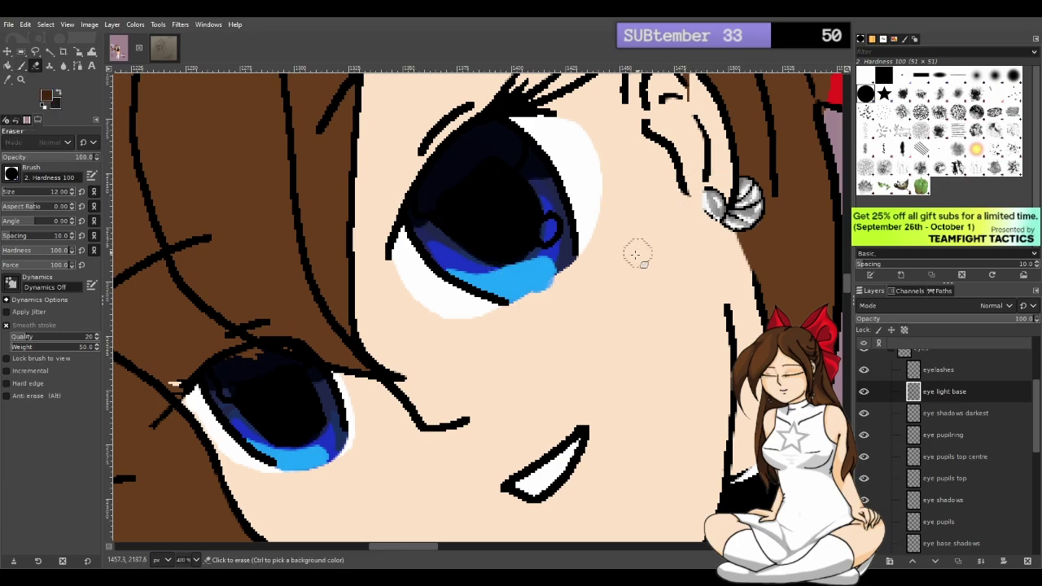
pyautogui.moveTo(509, 316); pyautogui.dragTo(574, 280)
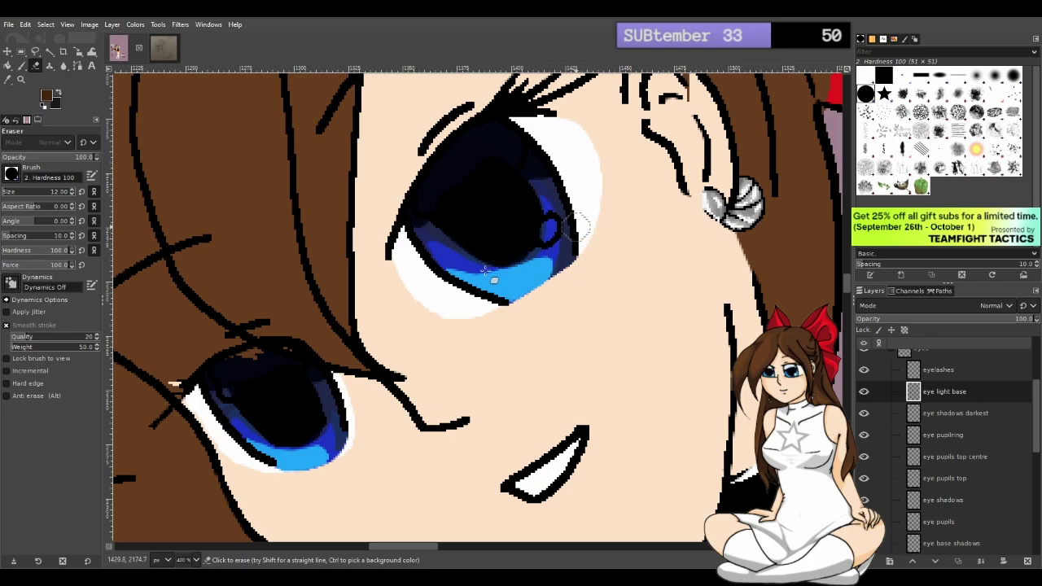
# Set the Paintbrush size to 4 and extend the outer tip of the larger eye's crescent with the sampled light blue
pyautogui.press('o')
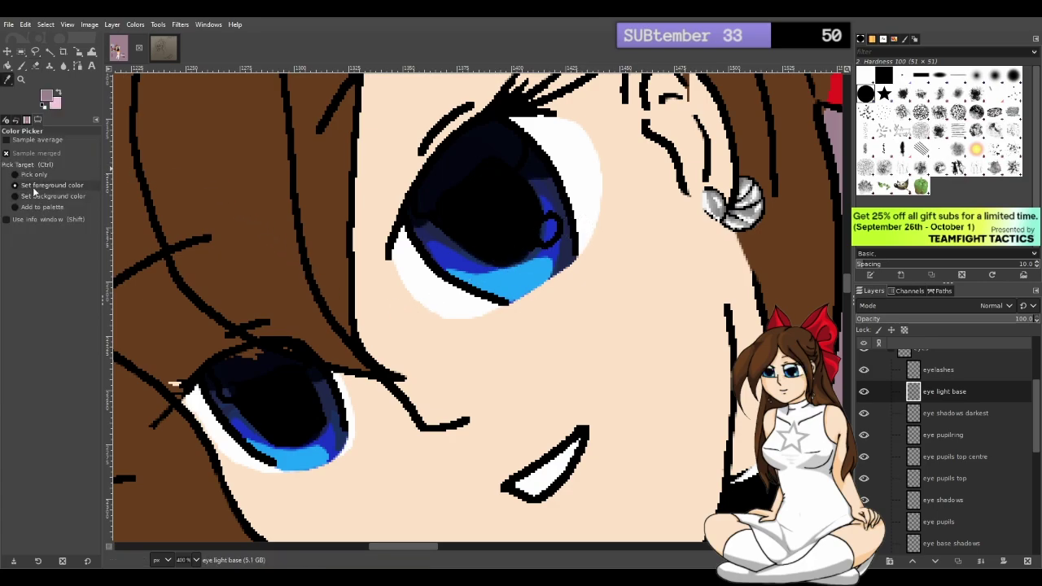
pyautogui.click(21, 69)
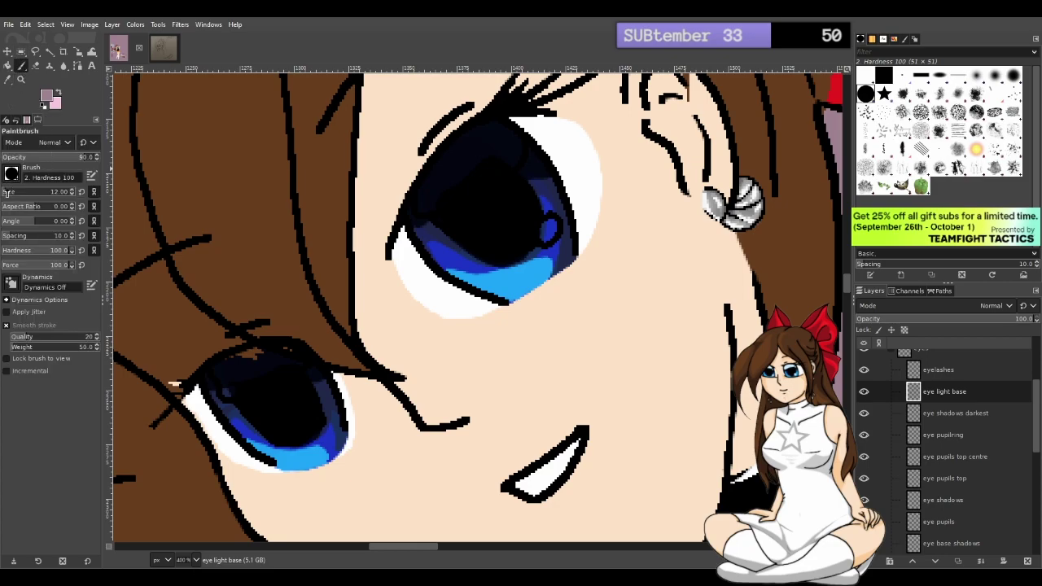
pyautogui.keyDown('ctrl'); pyautogui.click(542, 266); pyautogui.keyUp('ctrl')
pyautogui.click(71, 195)
pyautogui.click(72, 195)
pyautogui.click(71, 194)
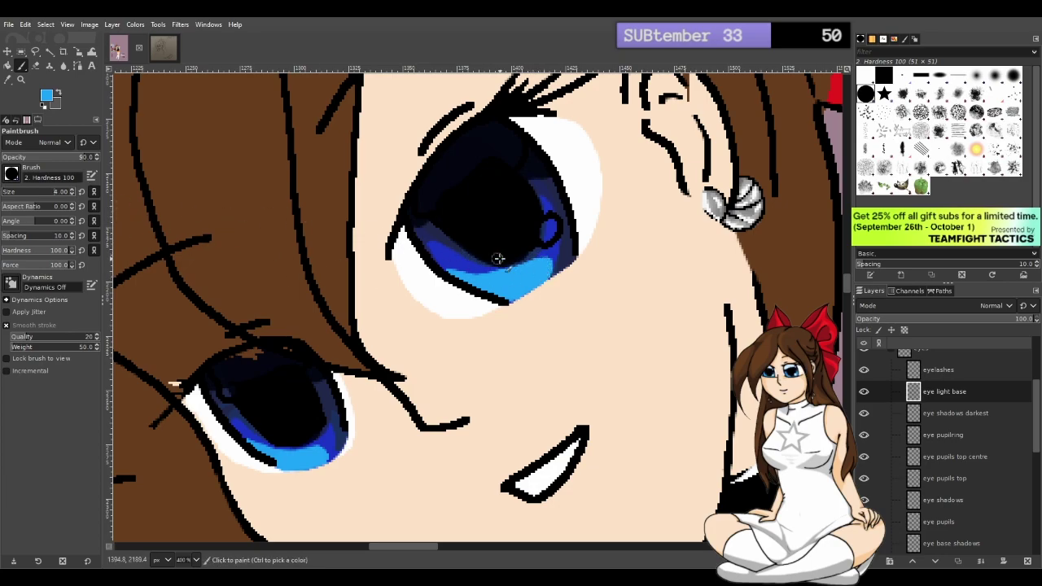
pyautogui.click(549, 258)
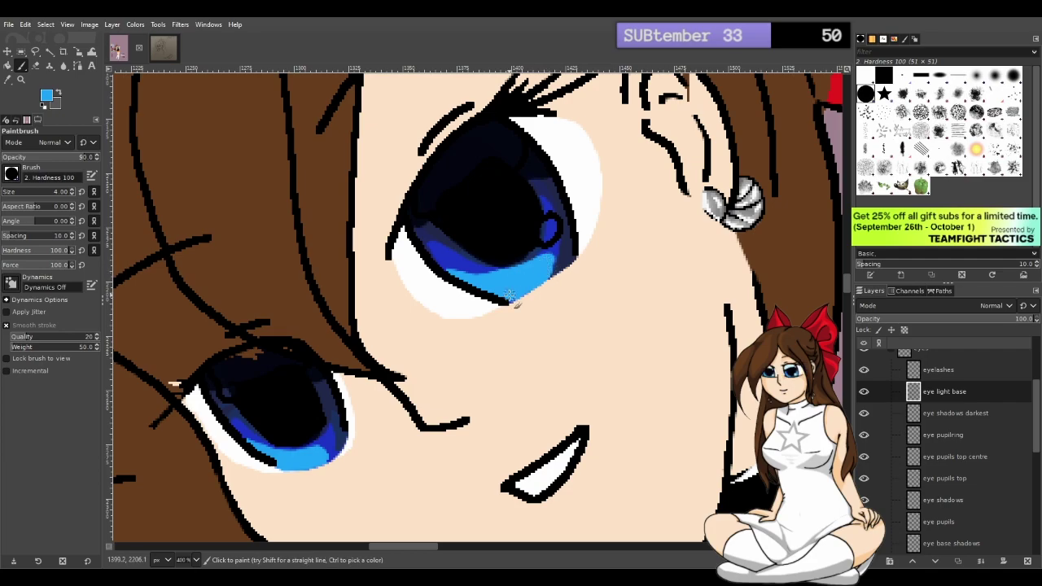
# Trim the crescent's outer tip on the larger eye with the Eraser and repaint its upper edge in light blue at size 4
pyautogui.hotkey('shift', 'e')
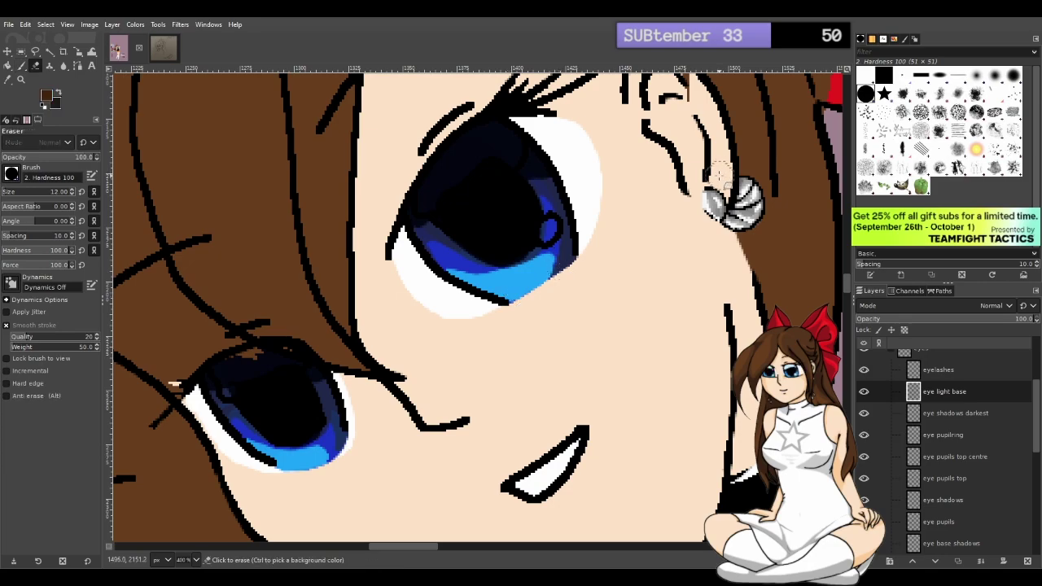
pyautogui.click(567, 257)
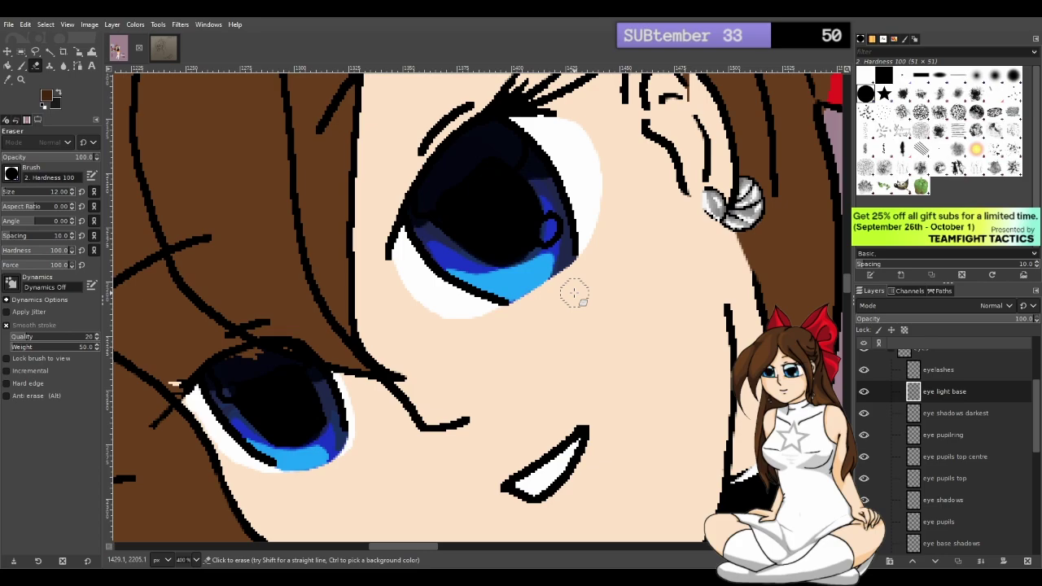
pyautogui.press('p')
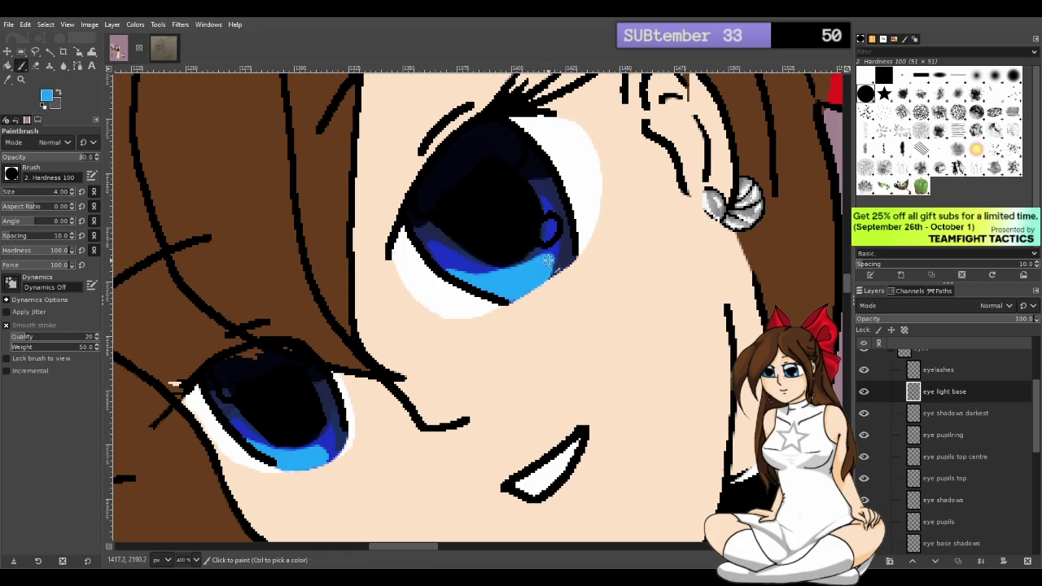
pyautogui.click(547, 268)
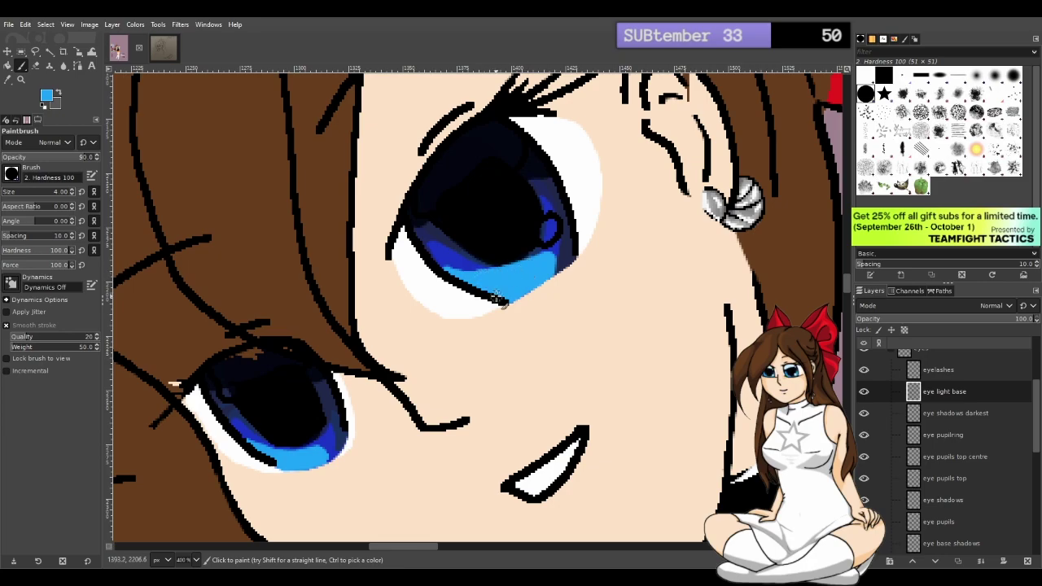
# Erase the larger eye's crescent into a cleaner curve below the pupil and shorten its outer end with the size 12 Eraser
pyautogui.hotkey('shift', 'e')
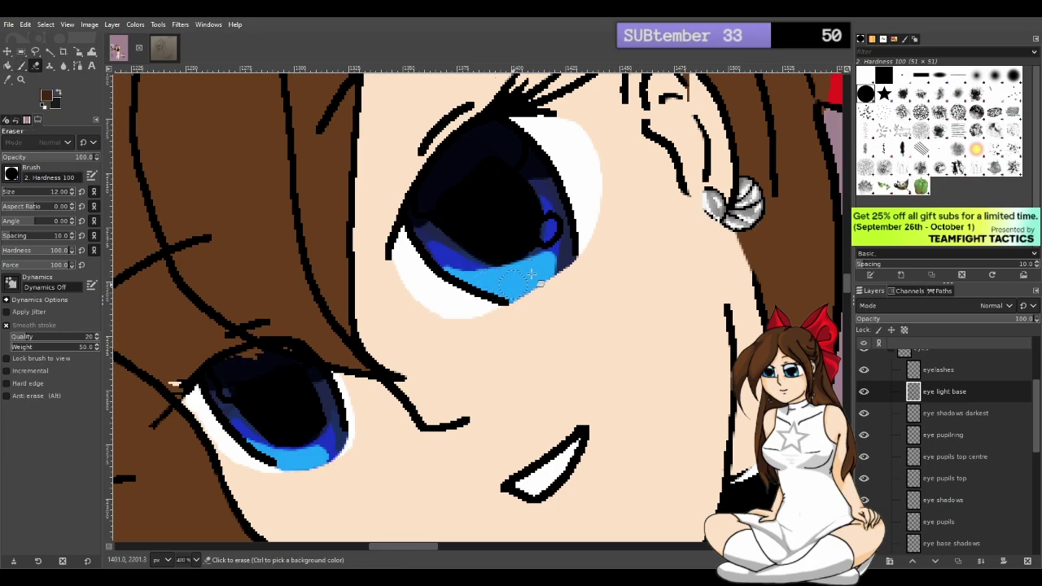
pyautogui.moveTo(398, 278); pyautogui.dragTo(444, 251)
pyautogui.moveTo(472, 251)
pyautogui.mouseDown()
pyautogui.moveTo(446, 253)
pyautogui.moveTo(484, 259)
pyautogui.moveTo(550, 232)
pyautogui.mouseUp()
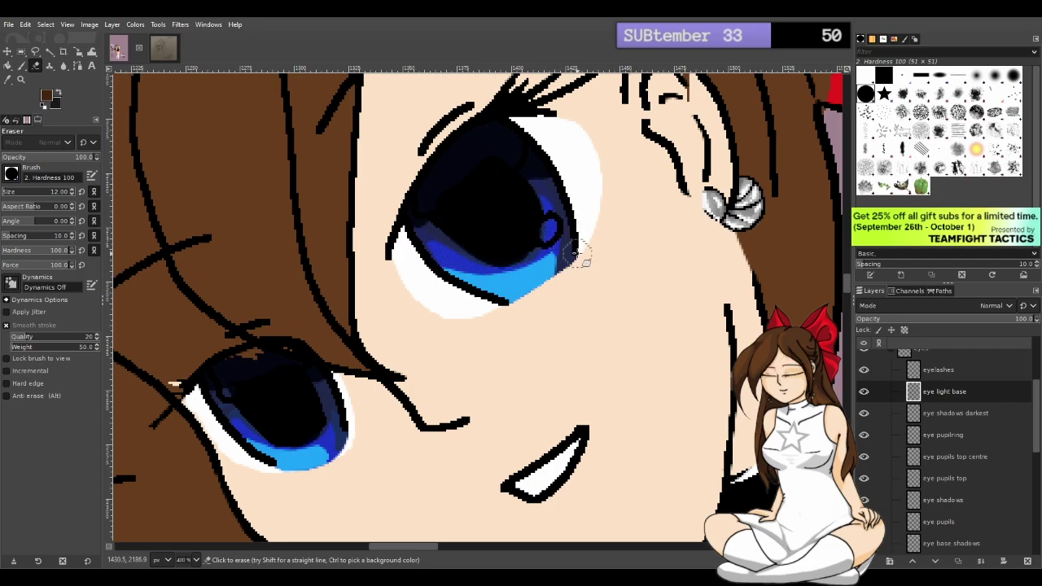
pyautogui.hotkey('ctrl', 'z')
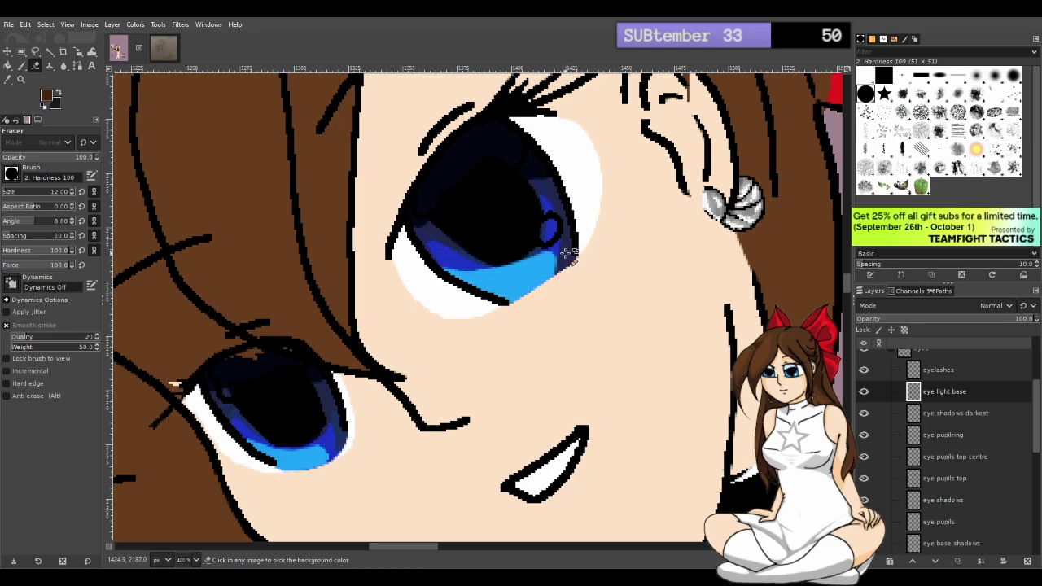
pyautogui.keyDown('shift'); pyautogui.click(452, 253); pyautogui.keyUp('shift')
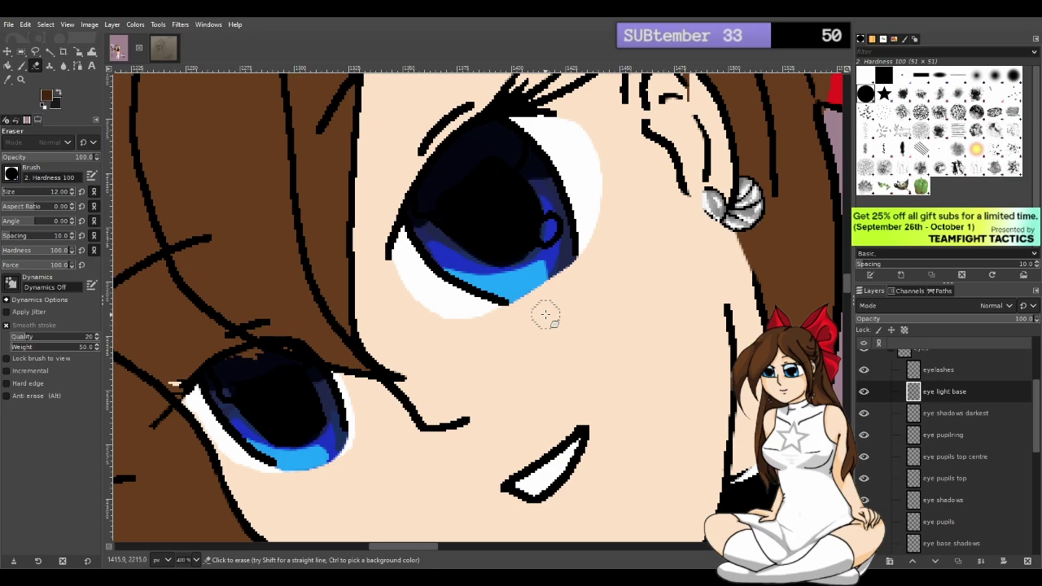
# Repaint the upper edge and round off the outer end of the larger eye's light blue crescent with the size 4 Paintbrush
pyautogui.press('p')
pyautogui.keyDown('ctrl'); pyautogui.click(523, 260); pyautogui.keyUp('ctrl')
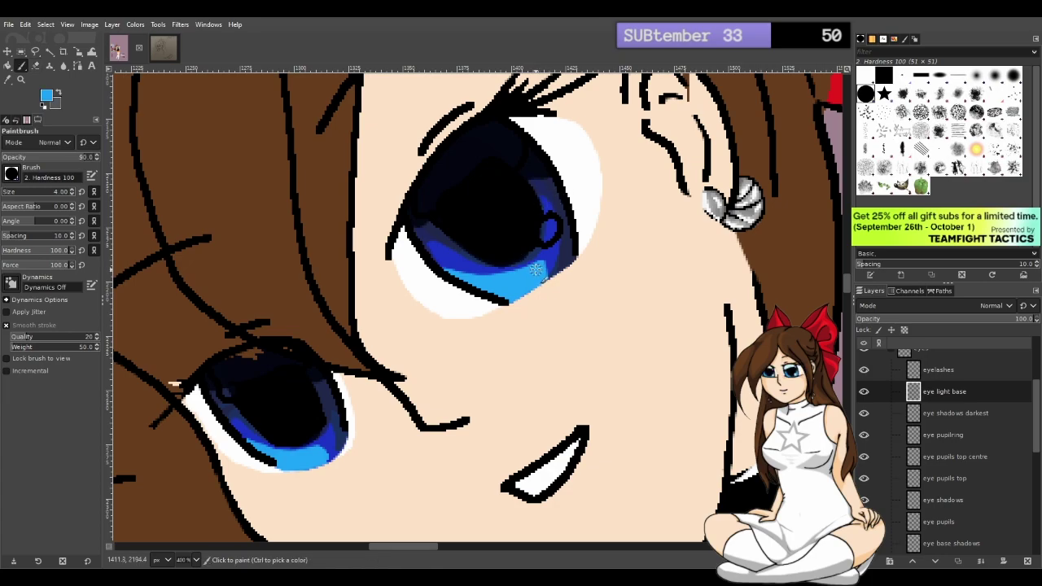
pyautogui.moveTo(511, 271); pyautogui.dragTo(472, 273)
pyautogui.hotkey('ctrl', 'z')
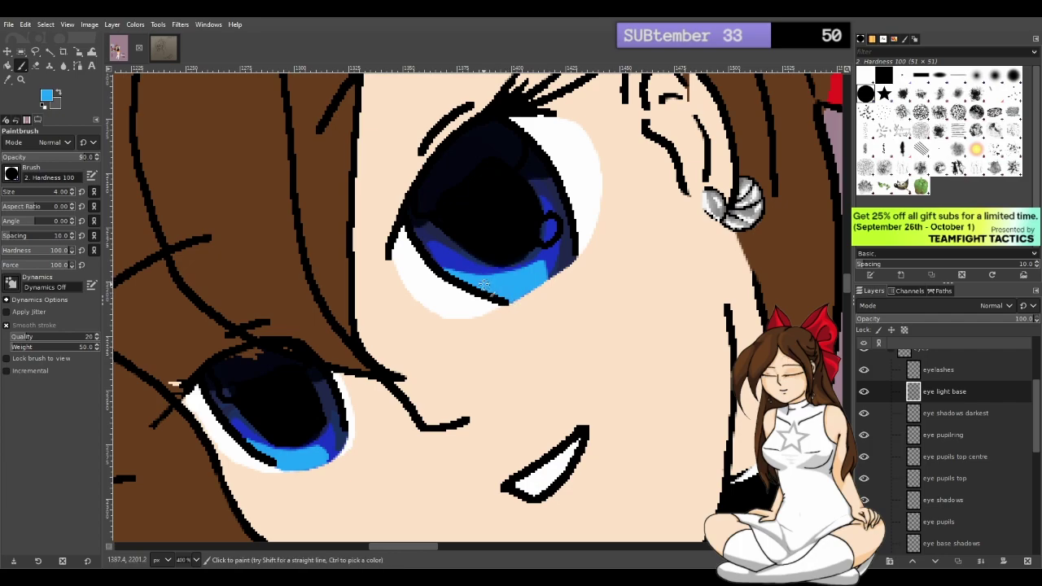
pyautogui.moveTo(515, 271); pyautogui.dragTo(536, 268)
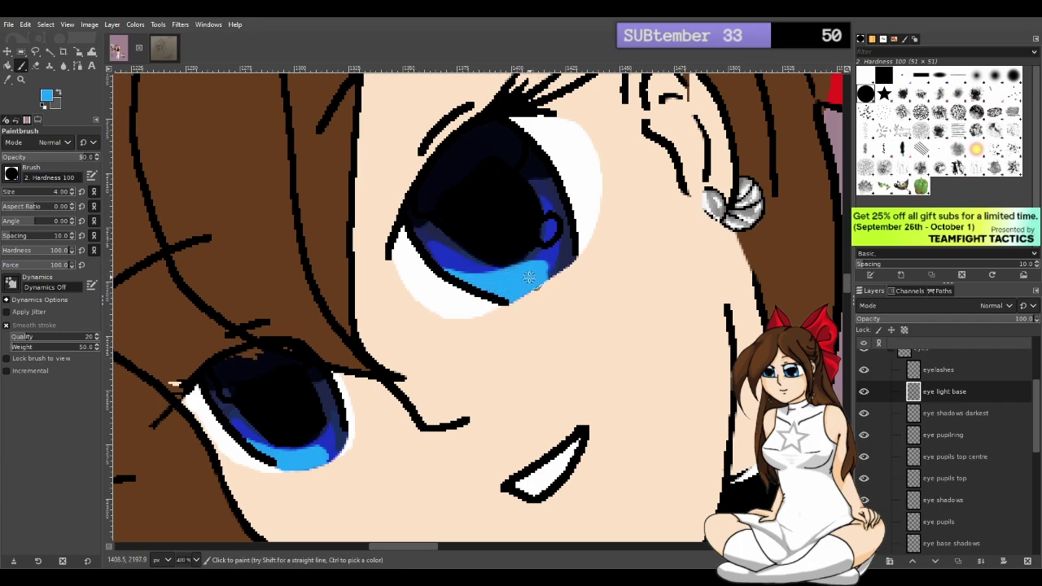
pyautogui.moveTo(543, 269); pyautogui.dragTo(535, 281)
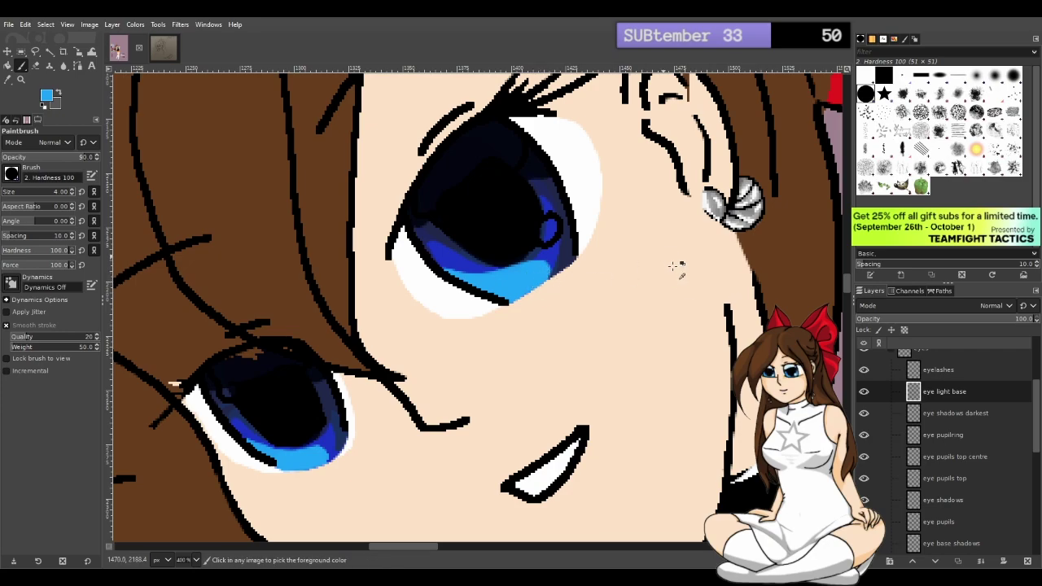
pyautogui.scroll(-2, 700, 335)
pyautogui.scroll(-4, 693, 334)
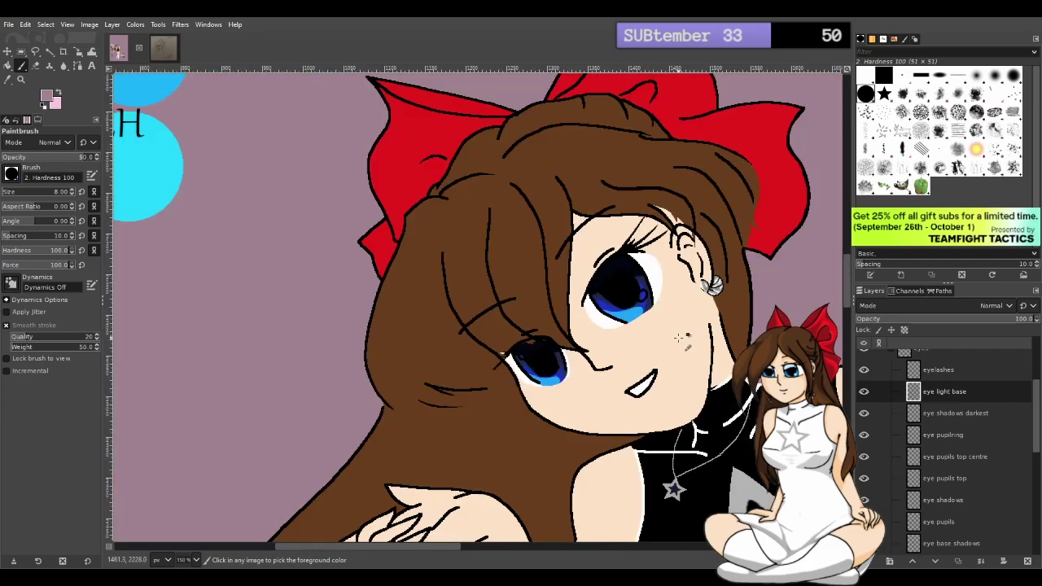
# Erase along the upper edge and outer end of the larger eye's light blue crescent with the size 12 Eraser
pyautogui.scroll(2, 727, 355)
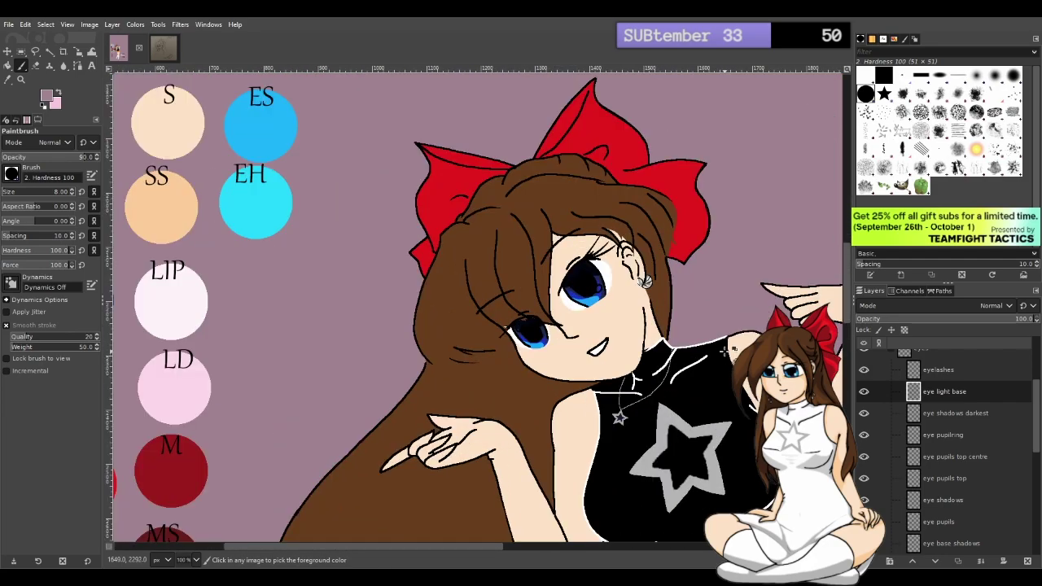
pyautogui.scroll(4, 612, 311)
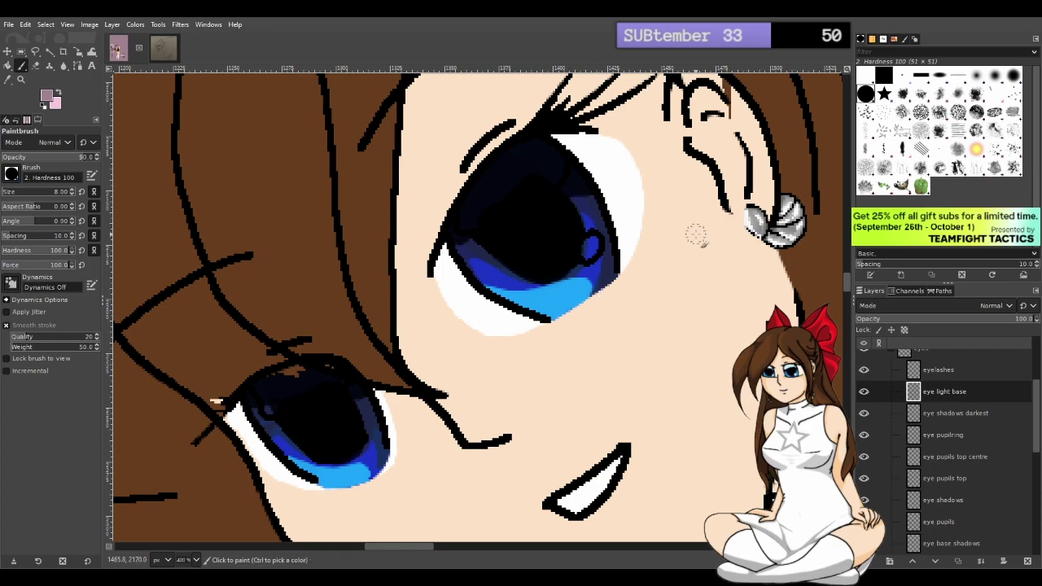
pyautogui.hotkey('shift', 'e')
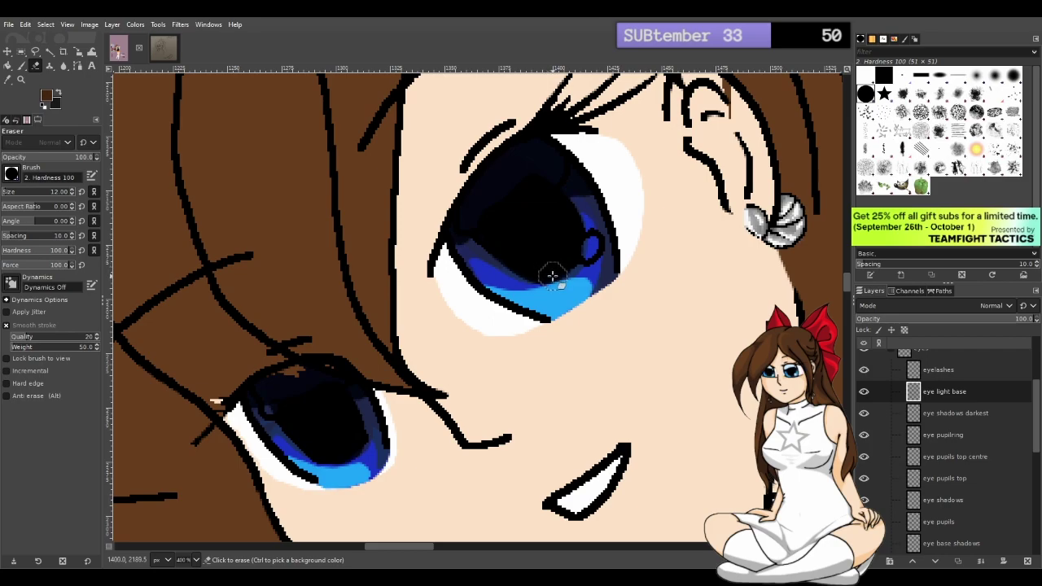
pyautogui.click(549, 281)
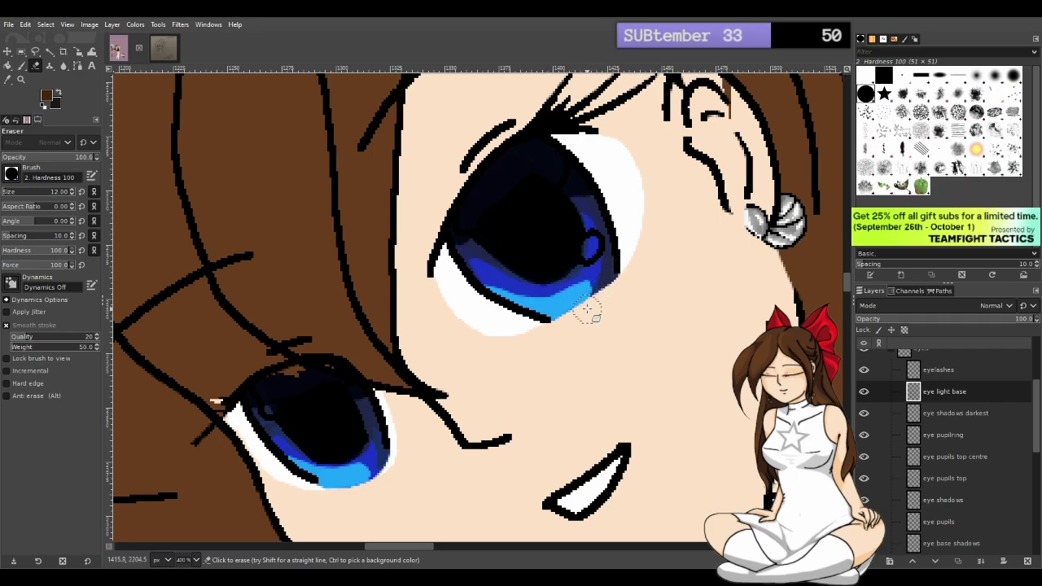
pyautogui.moveTo(606, 289)
pyautogui.mouseDown()
pyautogui.moveTo(576, 323)
pyautogui.moveTo(601, 296)
pyautogui.moveTo(577, 320)
pyautogui.moveTo(601, 290)
pyautogui.moveTo(579, 319)
pyautogui.moveTo(598, 278)
pyautogui.moveTo(591, 307)
pyautogui.moveTo(600, 282)
pyautogui.moveTo(600, 291)
pyautogui.moveTo(588, 312)
pyautogui.moveTo(598, 275)
pyautogui.moveTo(587, 311)
pyautogui.moveTo(597, 279)
pyautogui.mouseUp()
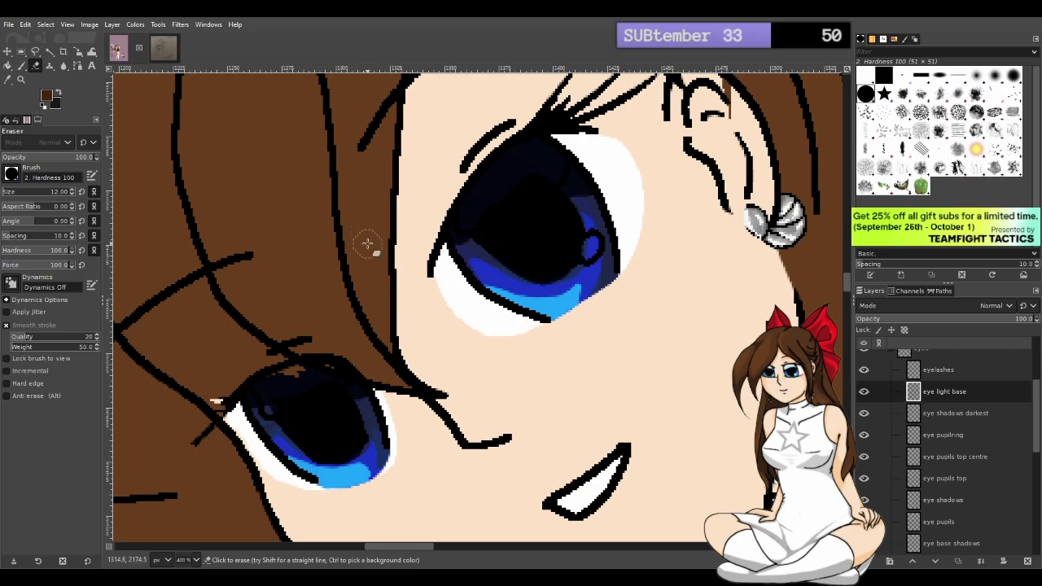
# Repaint the upper edge of the larger eye's crescent in light blue with the size 4 Paintbrush
pyautogui.press('p')
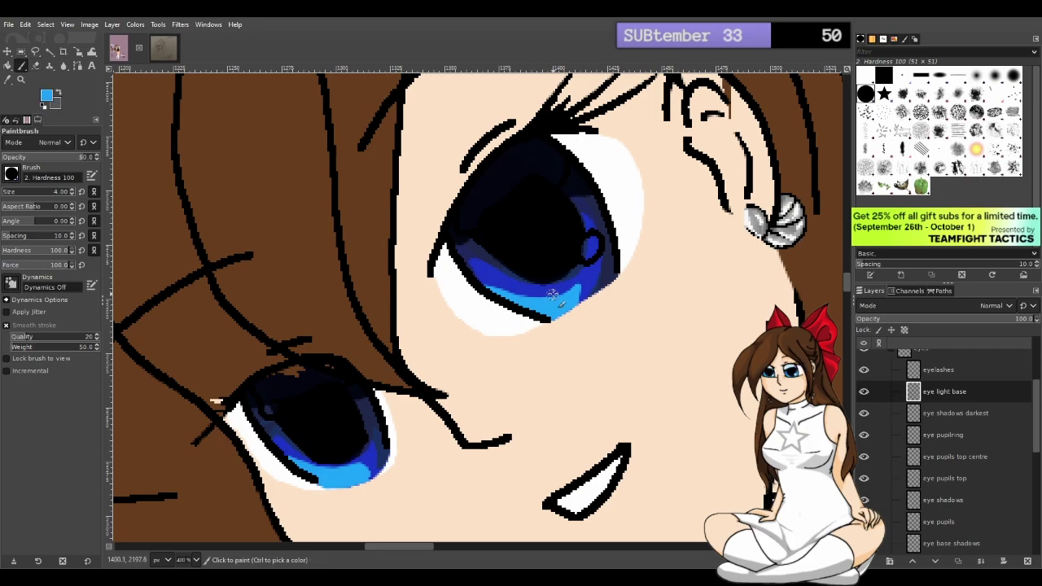
pyautogui.moveTo(573, 293); pyautogui.dragTo(504, 301)
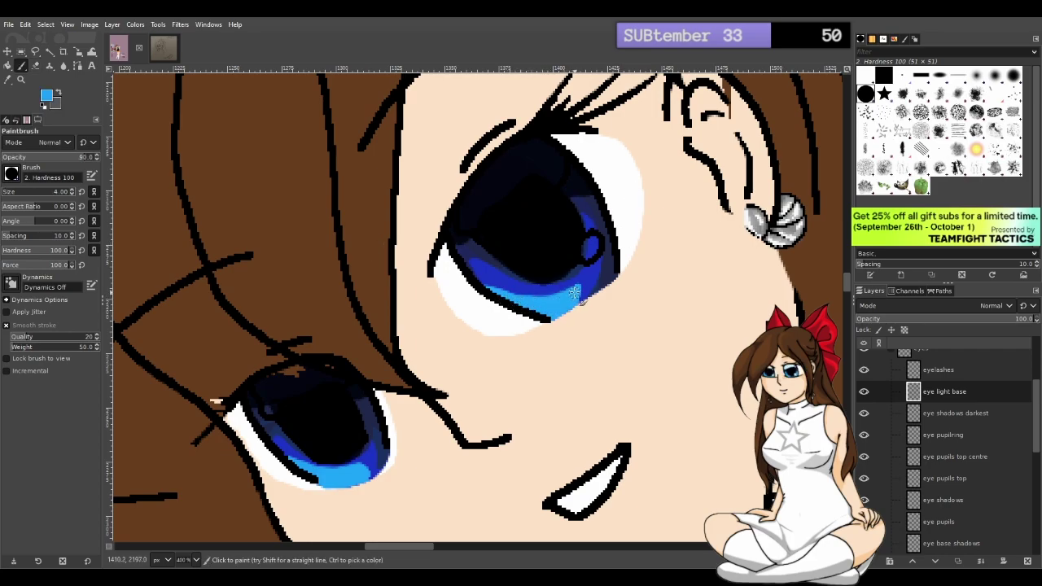
pyautogui.moveTo(573, 293)
pyautogui.mouseDown()
pyautogui.moveTo(574, 286)
pyautogui.moveTo(536, 300)
pyautogui.moveTo(567, 291)
pyautogui.moveTo(532, 299)
pyautogui.moveTo(477, 284)
pyautogui.moveTo(502, 313)
pyautogui.mouseUp()
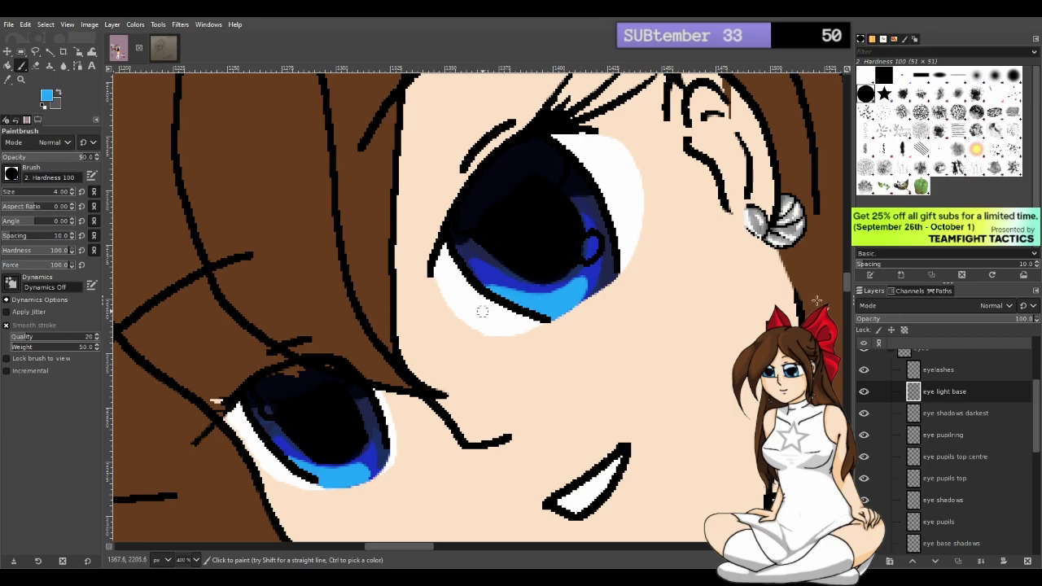
# Extend the larger eye's crescent towards the inner corner of the iris and fill out its outer end in light blue
pyautogui.moveTo(847, 282); pyautogui.dragTo(847, 277)
pyautogui.moveTo(396, 546); pyautogui.dragTo(441, 545)
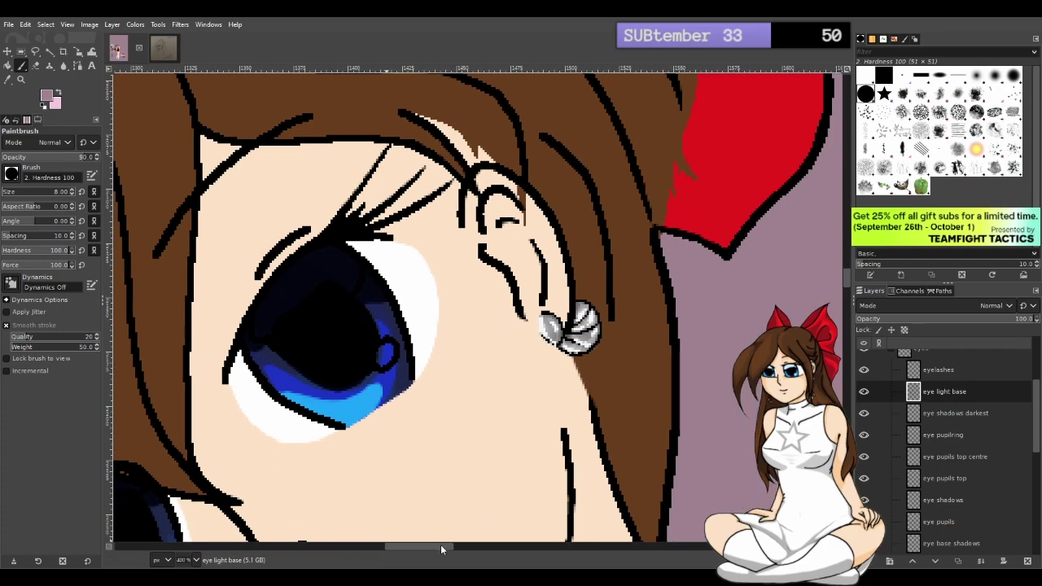
pyautogui.hotkey('shift', 'e')
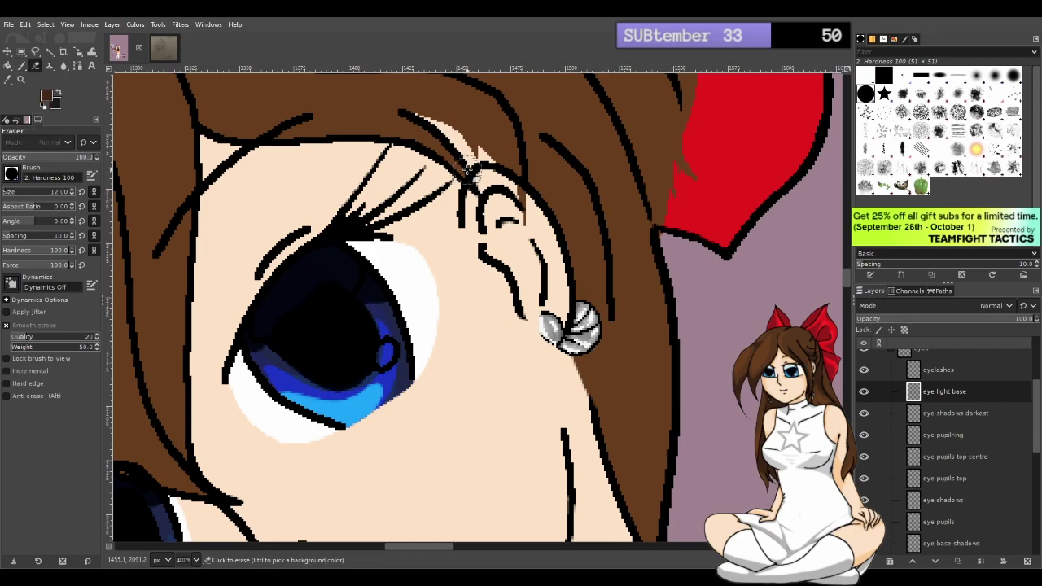
pyautogui.press('p')
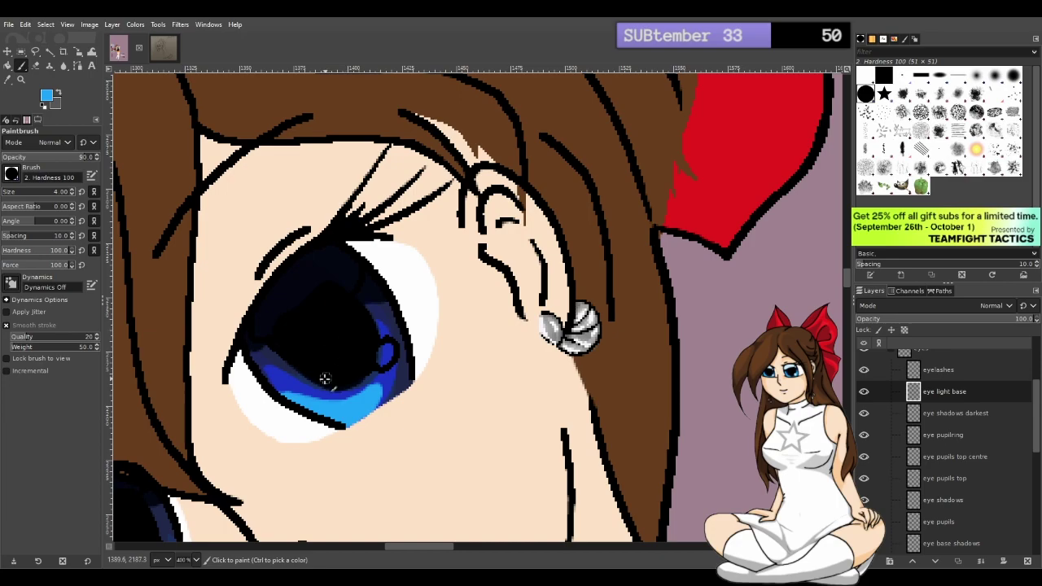
pyautogui.moveTo(282, 392); pyautogui.dragTo(262, 377)
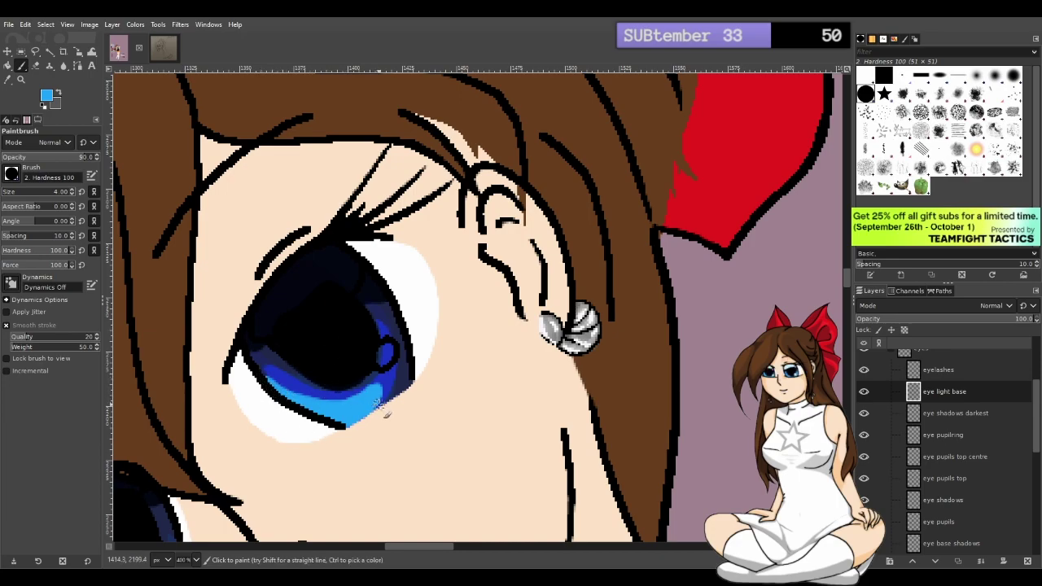
pyautogui.moveTo(380, 403); pyautogui.dragTo(335, 425)
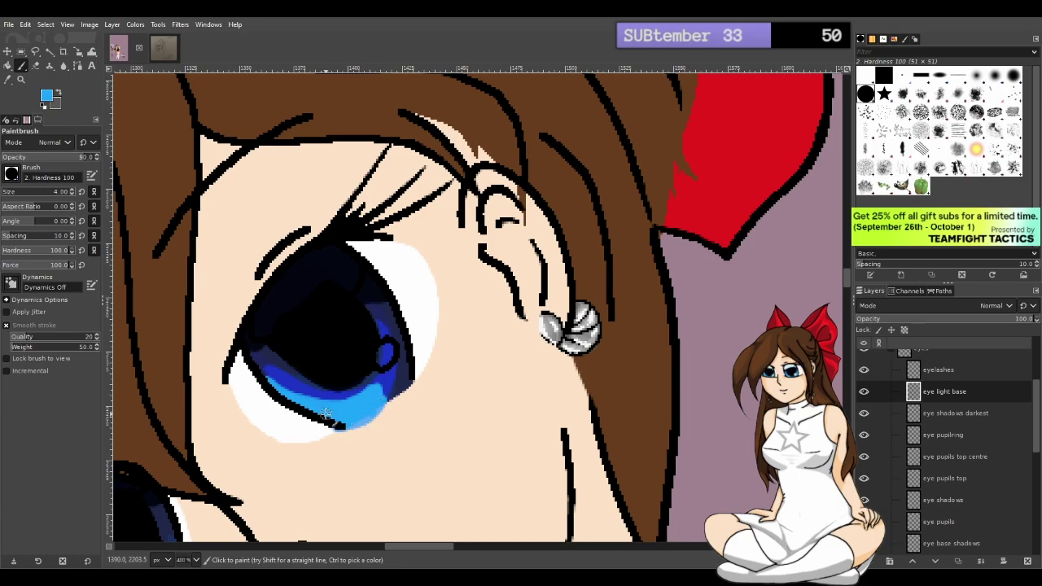
# Slim the larger eye's crescent and trim its outer end with the size 12 Eraser, touching up the lower edge in light blue
pyautogui.hotkey('shift', 'e')
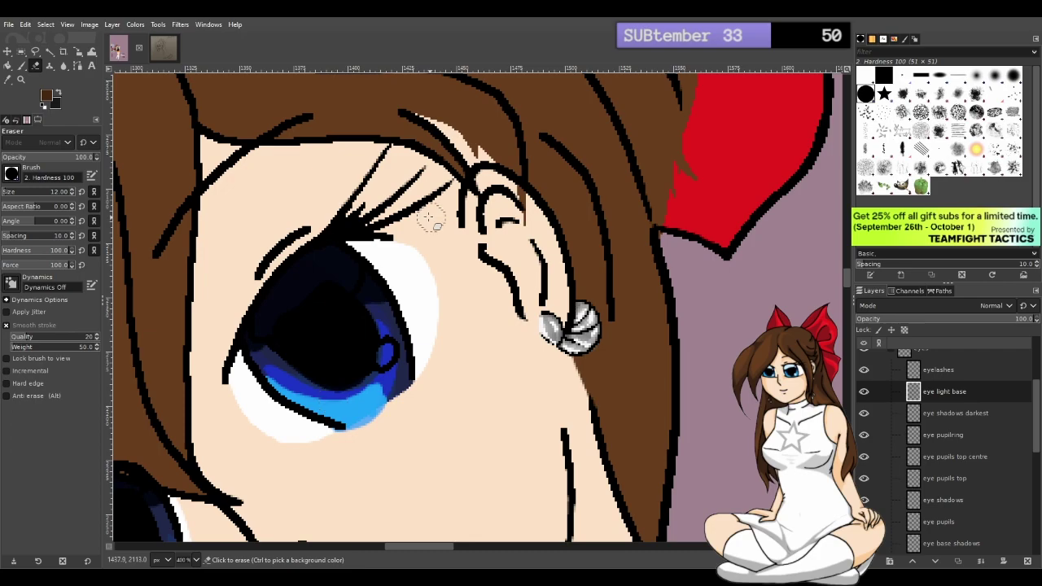
pyautogui.moveTo(310, 372)
pyautogui.mouseDown()
pyautogui.moveTo(379, 400)
pyautogui.moveTo(386, 418)
pyautogui.moveTo(360, 442)
pyautogui.mouseUp()
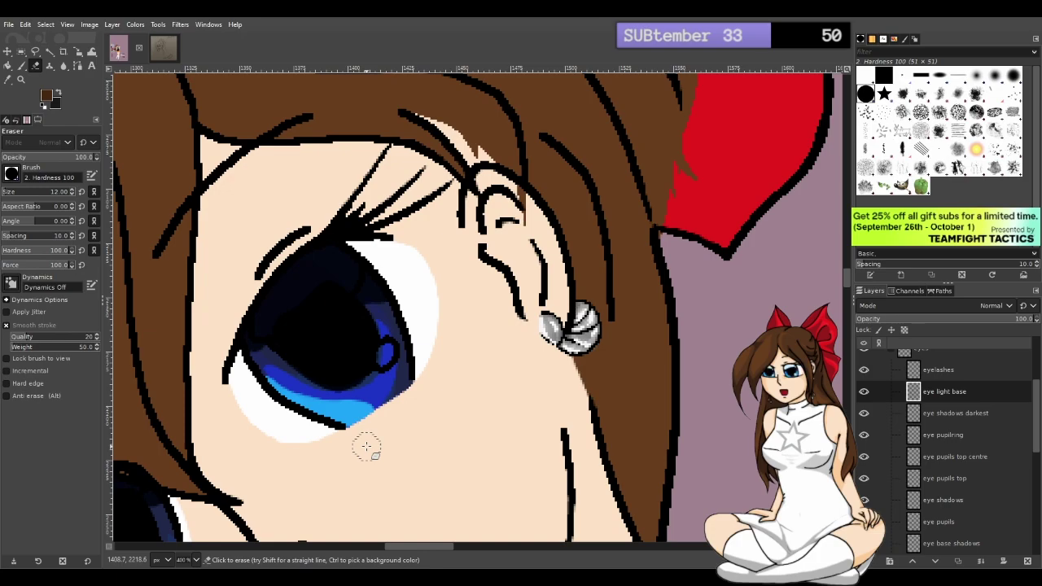
pyautogui.press('p')
pyautogui.click(346, 421)
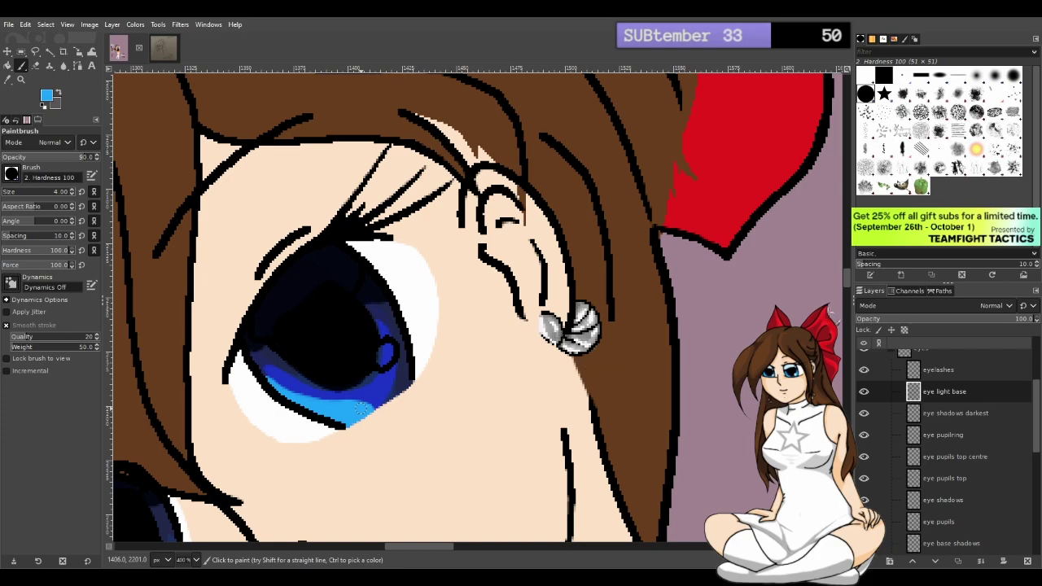
# Save the image and add a new layer named "eye lighter" above the eye light base layer
pyautogui.moveTo(849, 282); pyautogui.dragTo(849, 280)
pyautogui.keyDown('ctrl'); pyautogui.scroll(-2, 660, 362); pyautogui.keyUp('ctrl')
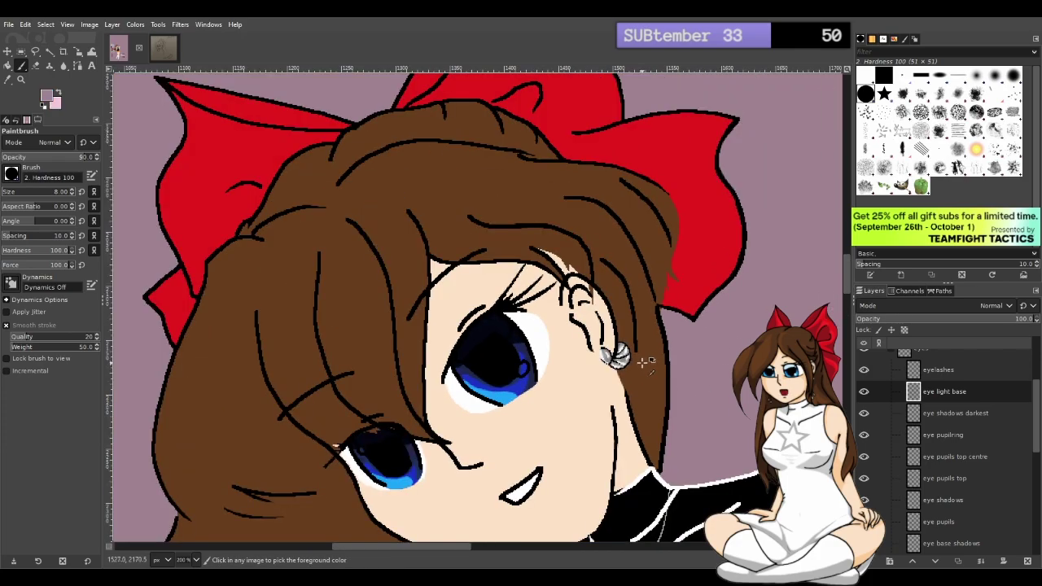
pyautogui.scroll(-2, 643, 364)
pyautogui.scroll(-2, 664, 366)
pyautogui.scroll(-1, 672, 368)
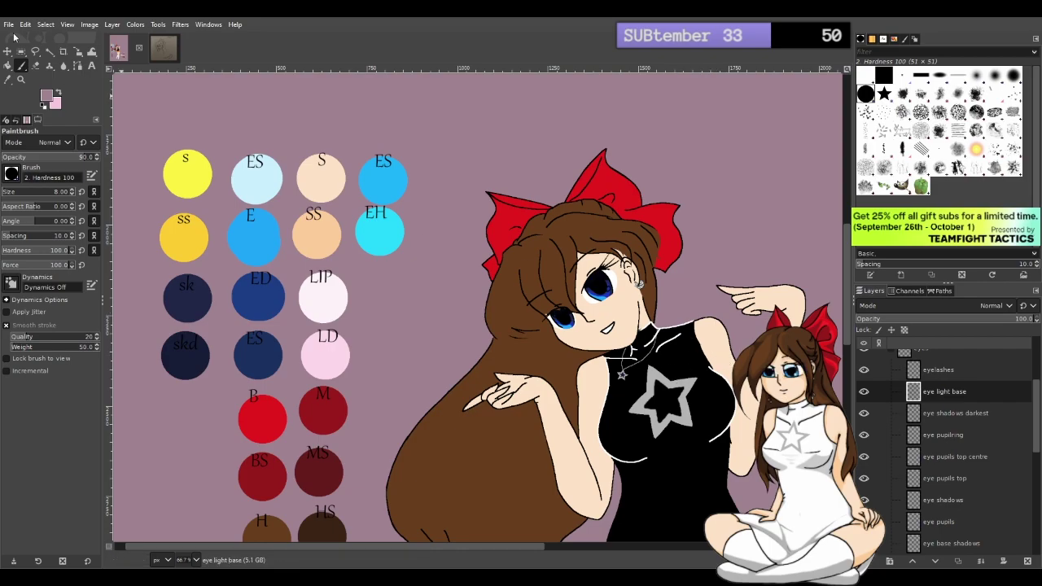
pyautogui.hotkey('ctrl', 's')
pyautogui.press('Return')
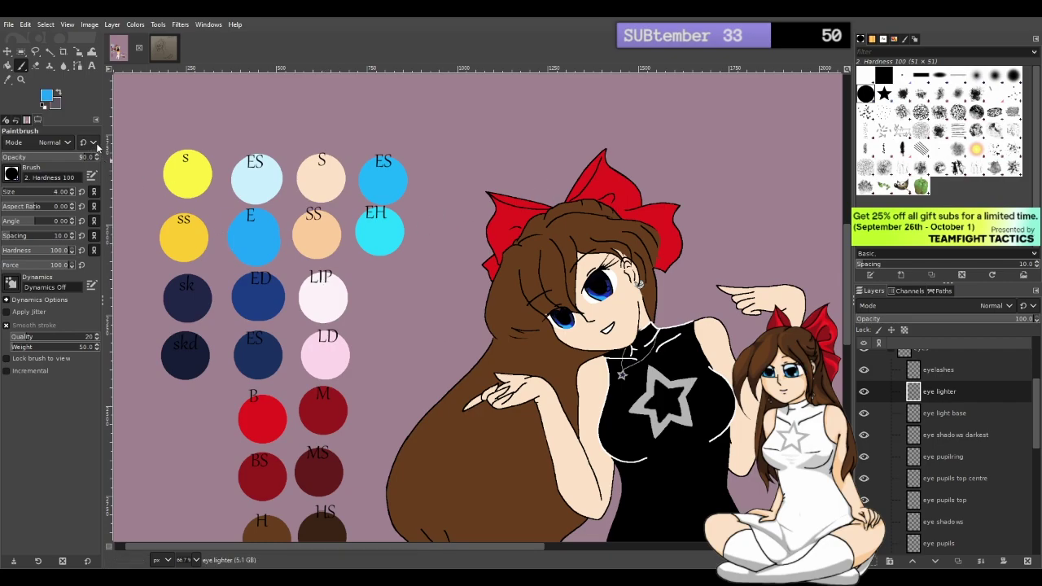
# Sample the bright blue ES swatch above the EH swatch as the foreground colour and return to the Paintbrush at the eyes
pyautogui.click(9, 79)
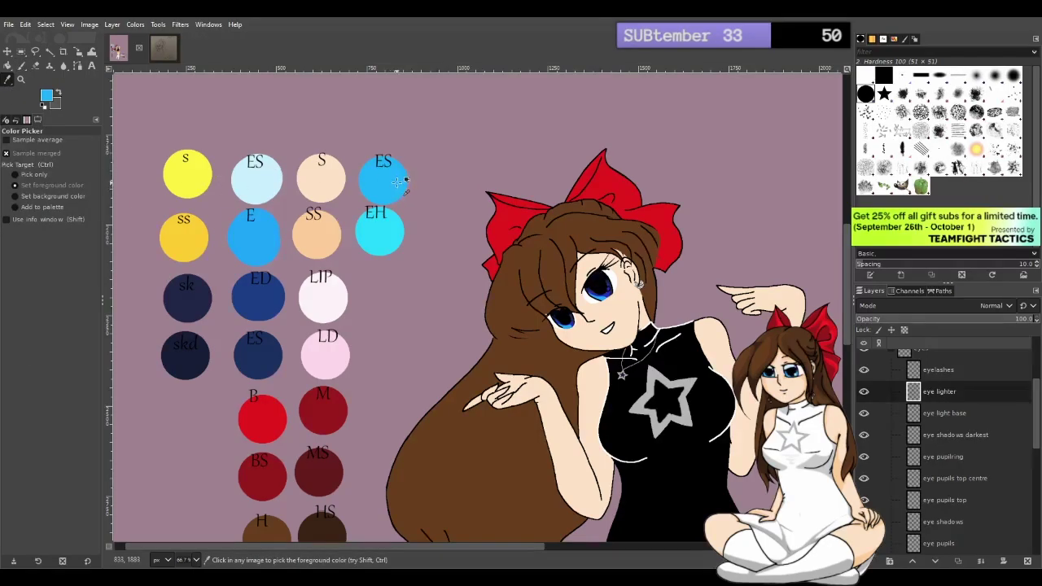
pyautogui.scroll(-1, 852, 276)
pyautogui.moveTo(851, 275); pyautogui.dragTo(851, 289)
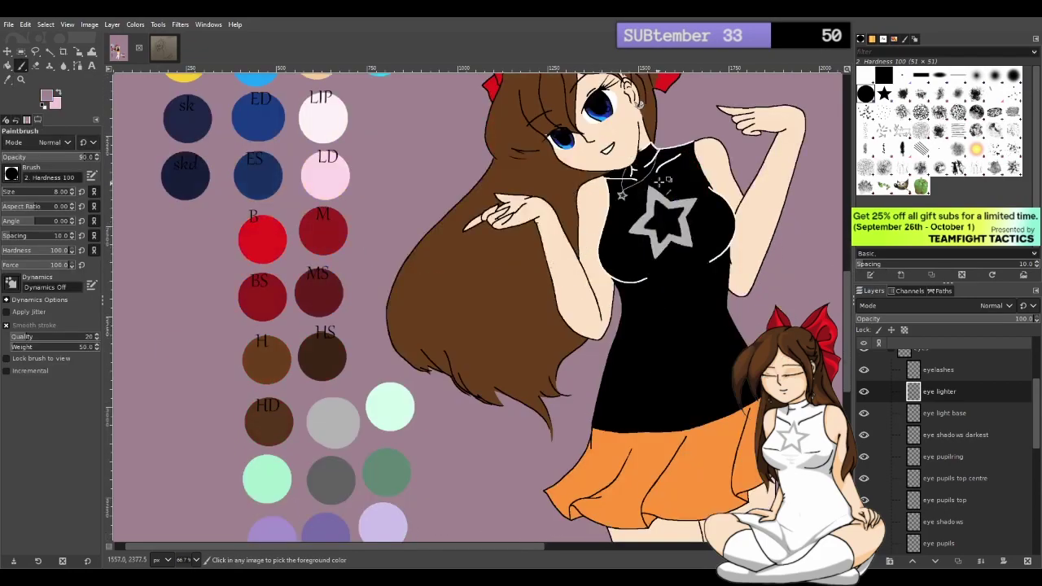
pyautogui.scroll(4, 653, 192)
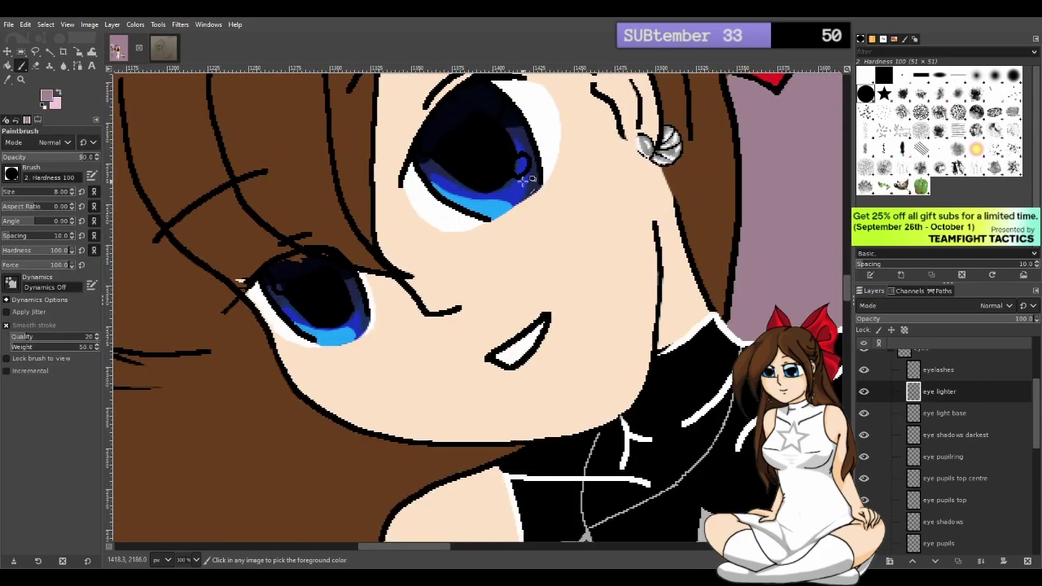